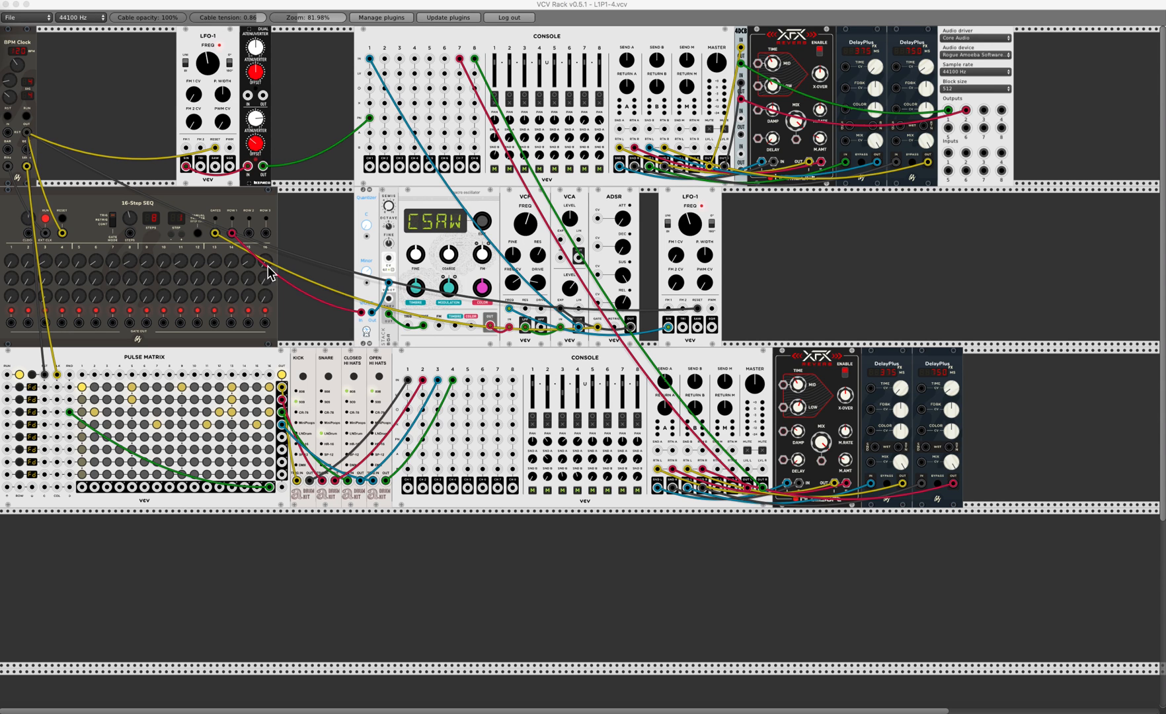
Start the BPM Clock to play the L1P1-4 patch, and stop it after listening.
click(7, 115)
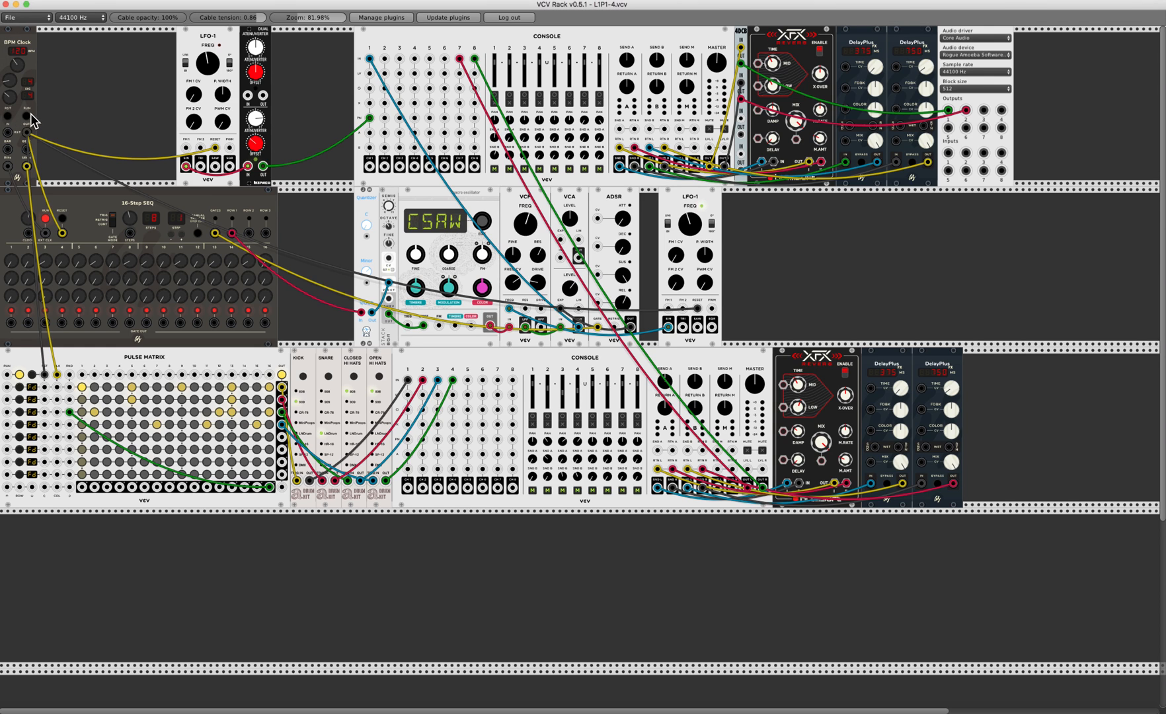
click(9, 115)
click(26, 116)
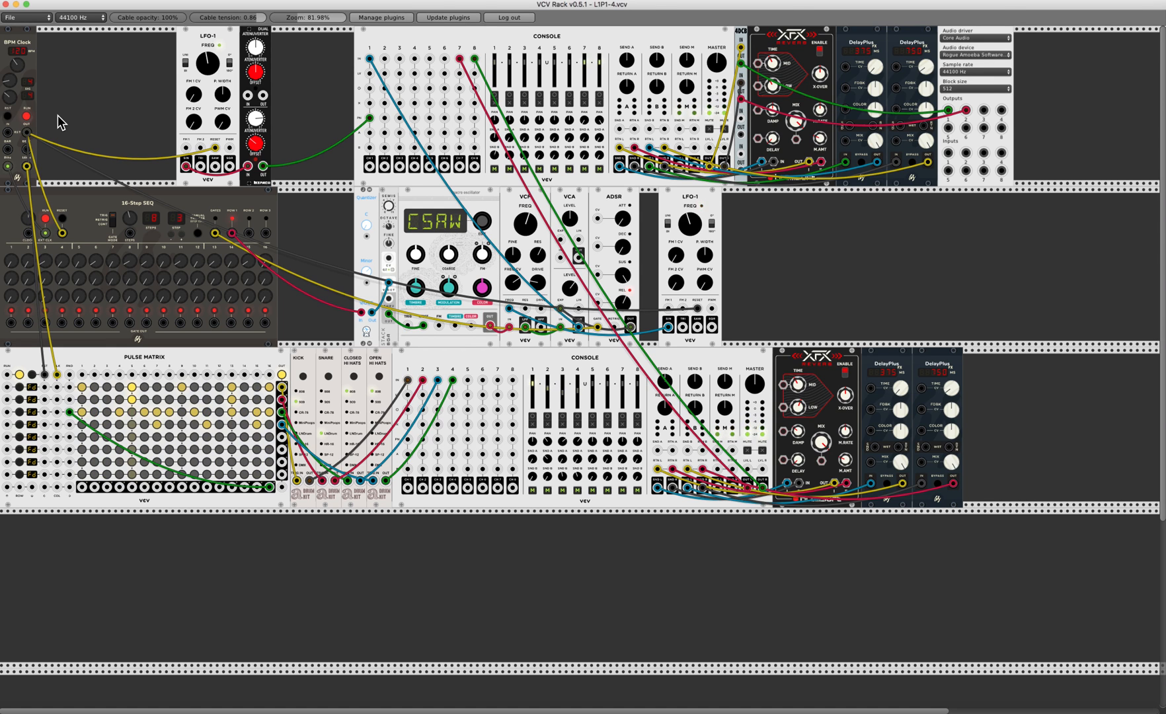
click(27, 117)
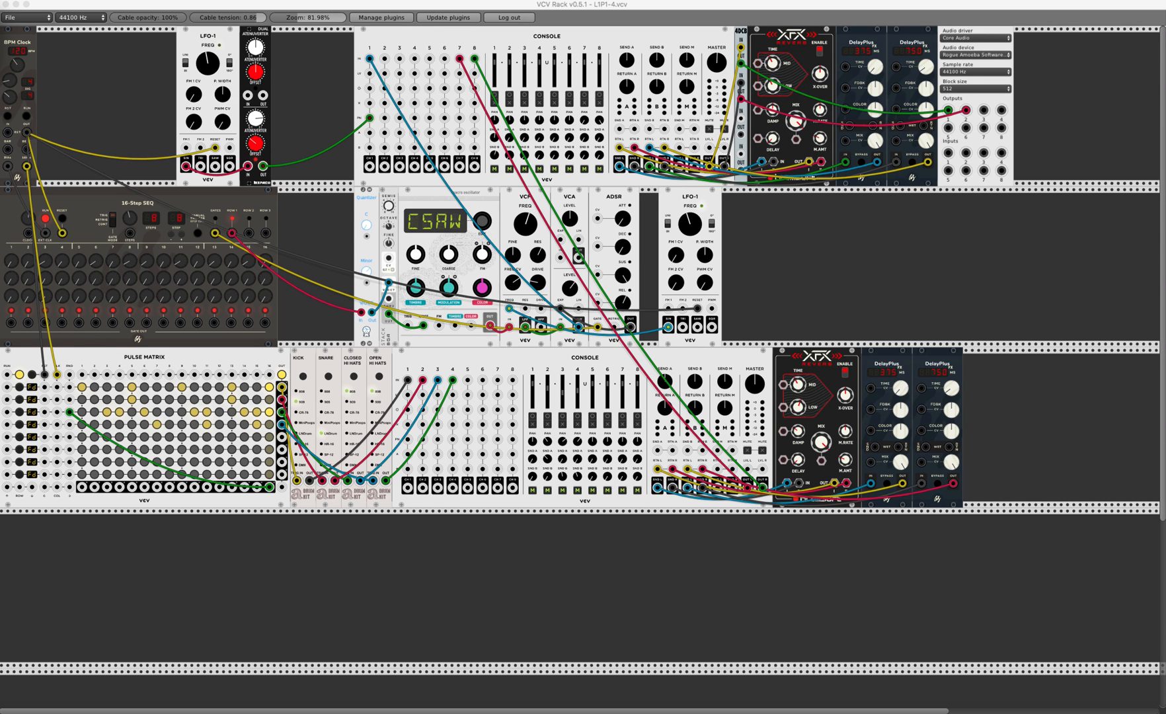
Open the patch file L1P5 start.vcv and start its BPM Clock running.
click(47, 18)
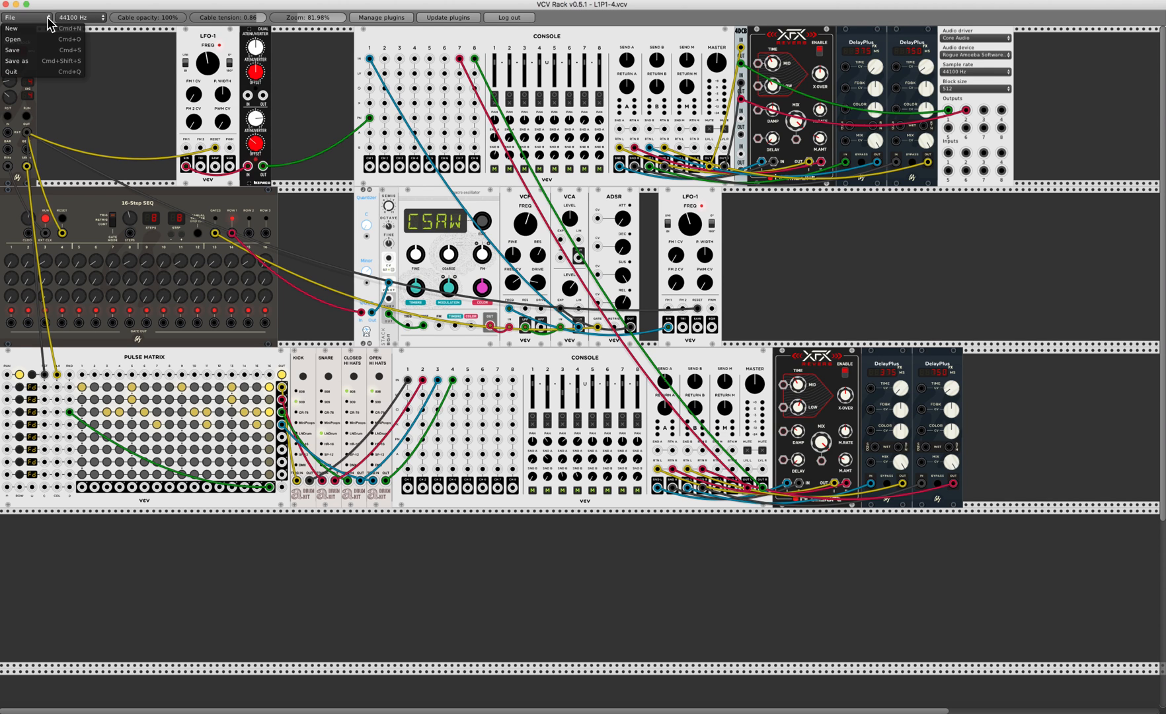
click(24, 46)
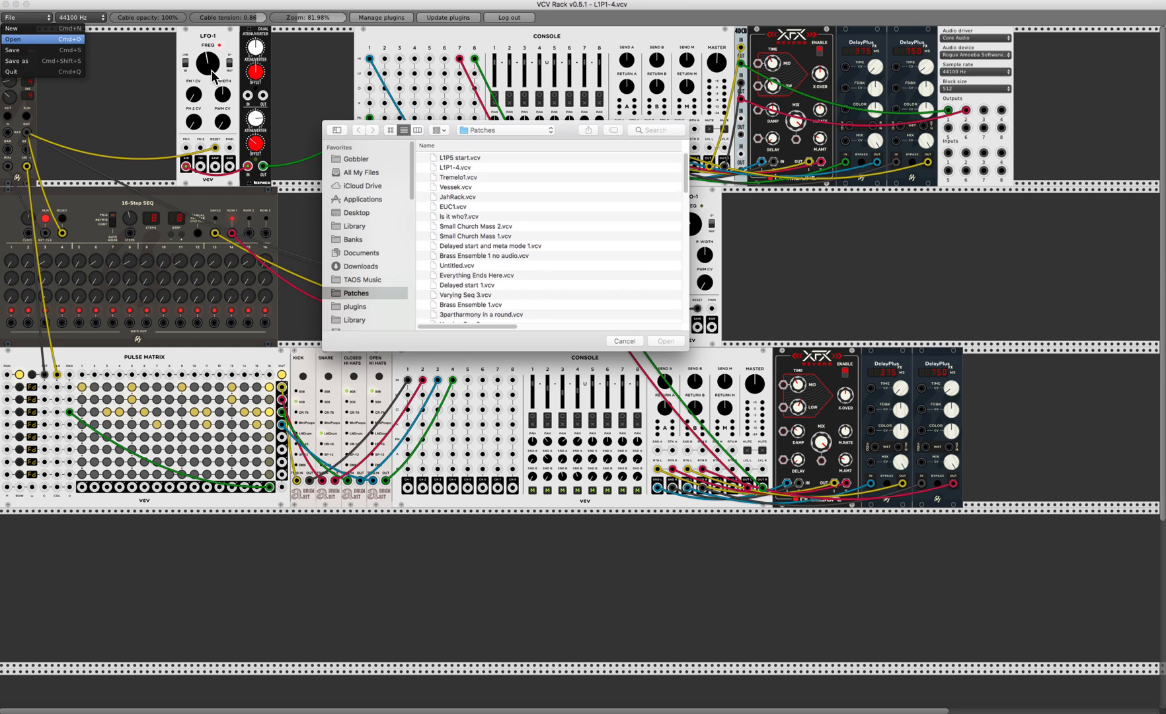
click(465, 159)
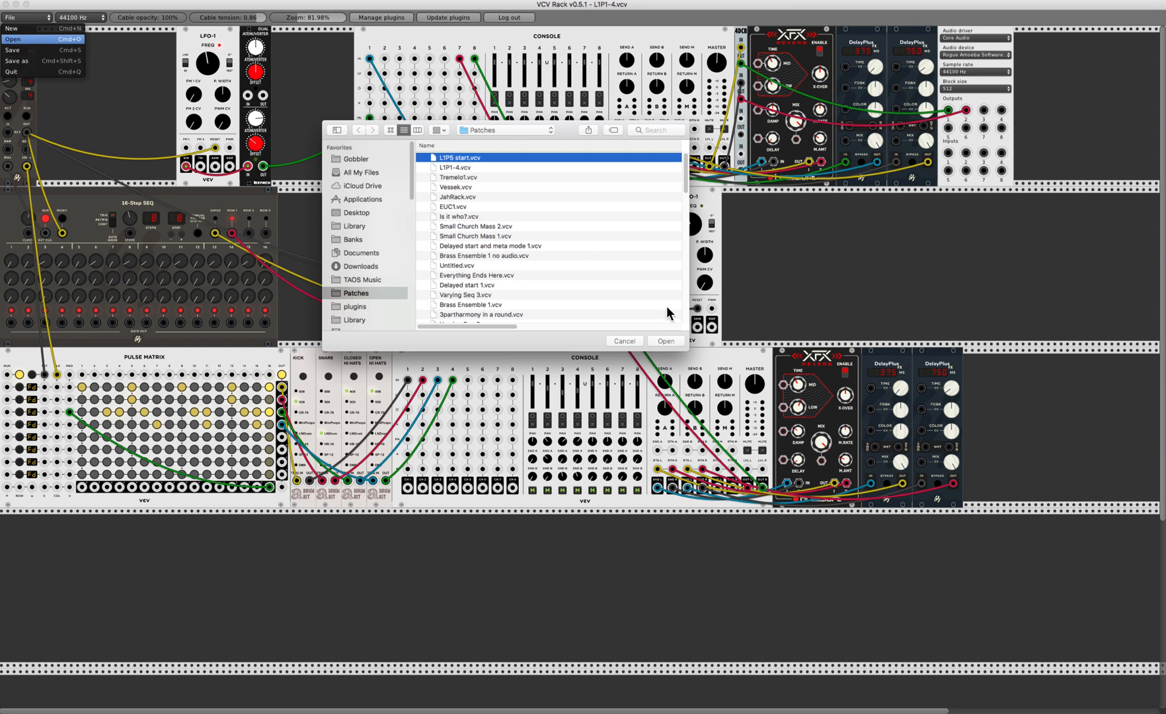
click(665, 341)
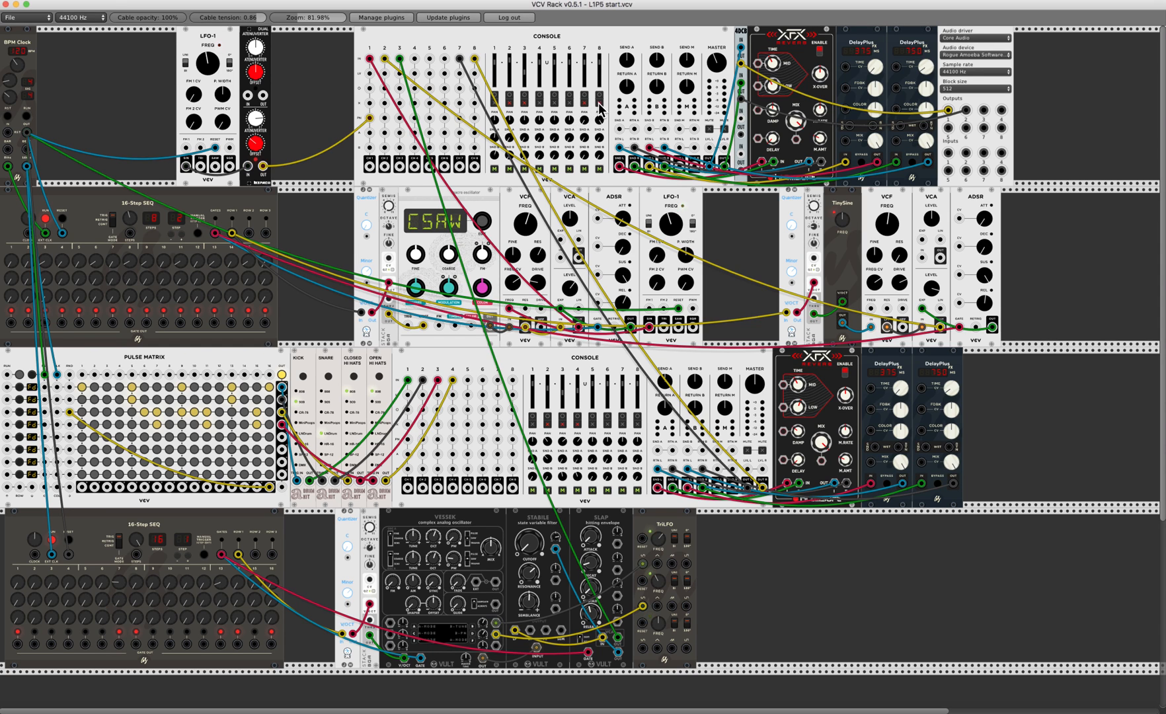
click(27, 117)
click(26, 117)
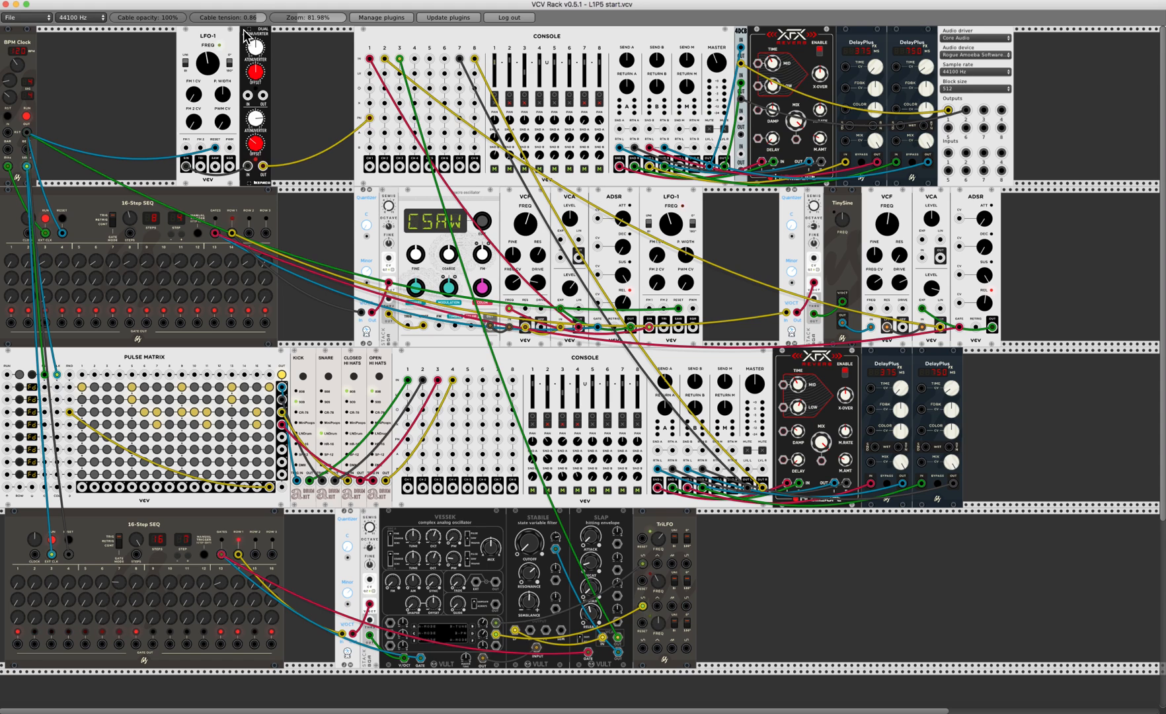
Examine the second-row signal path from the 16-Step SEQ through the Quantizer, TinySine, VCF, VCA and ADSR at 111.20% zoom.
drag(294, 18, 295, 17)
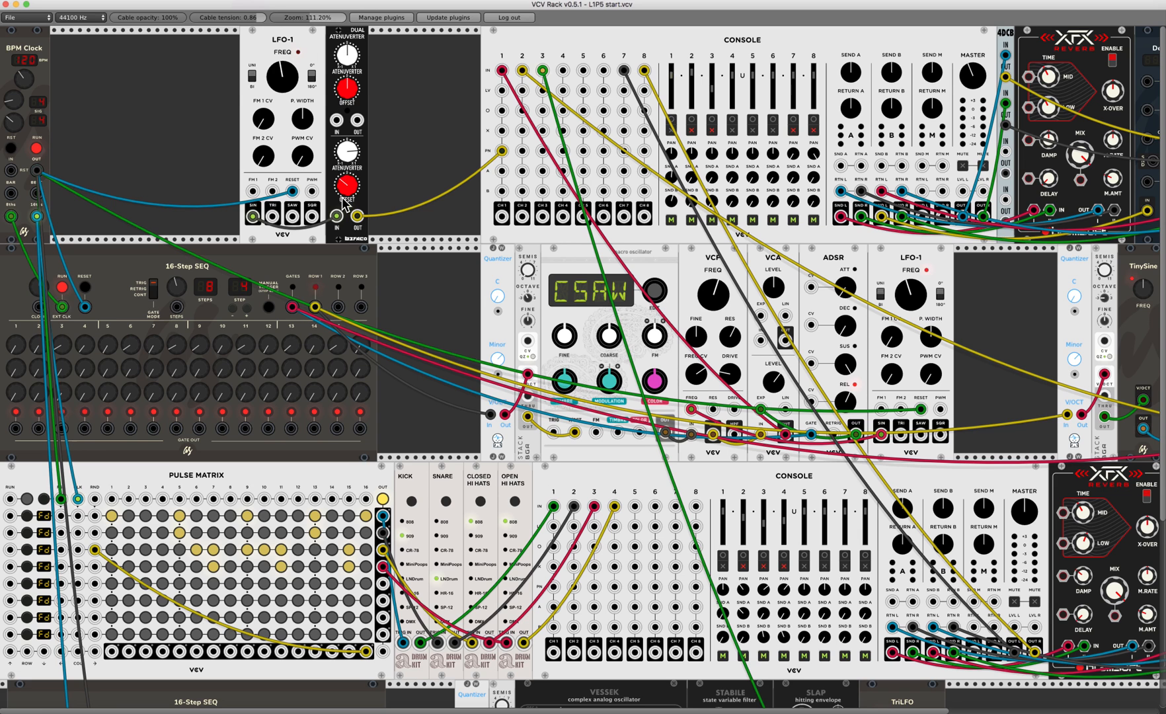
scroll(352, 277, right, 5)
scroll(353, 281, right, 5)
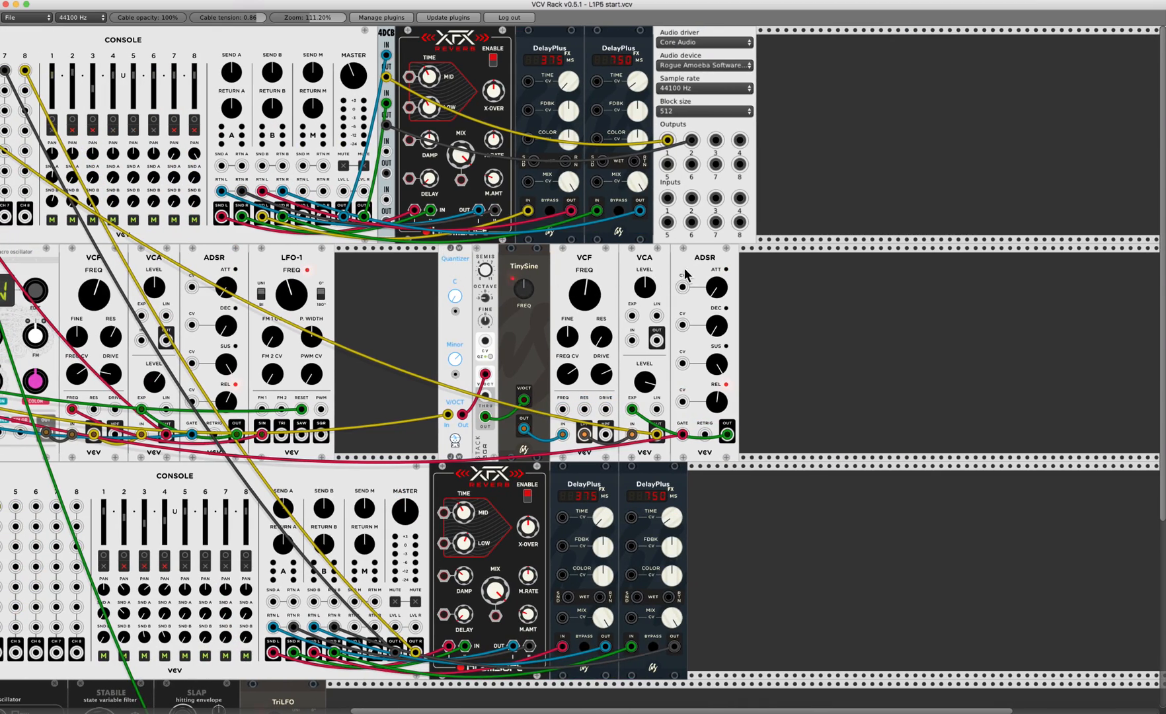
scroll(395, 270, left, 10)
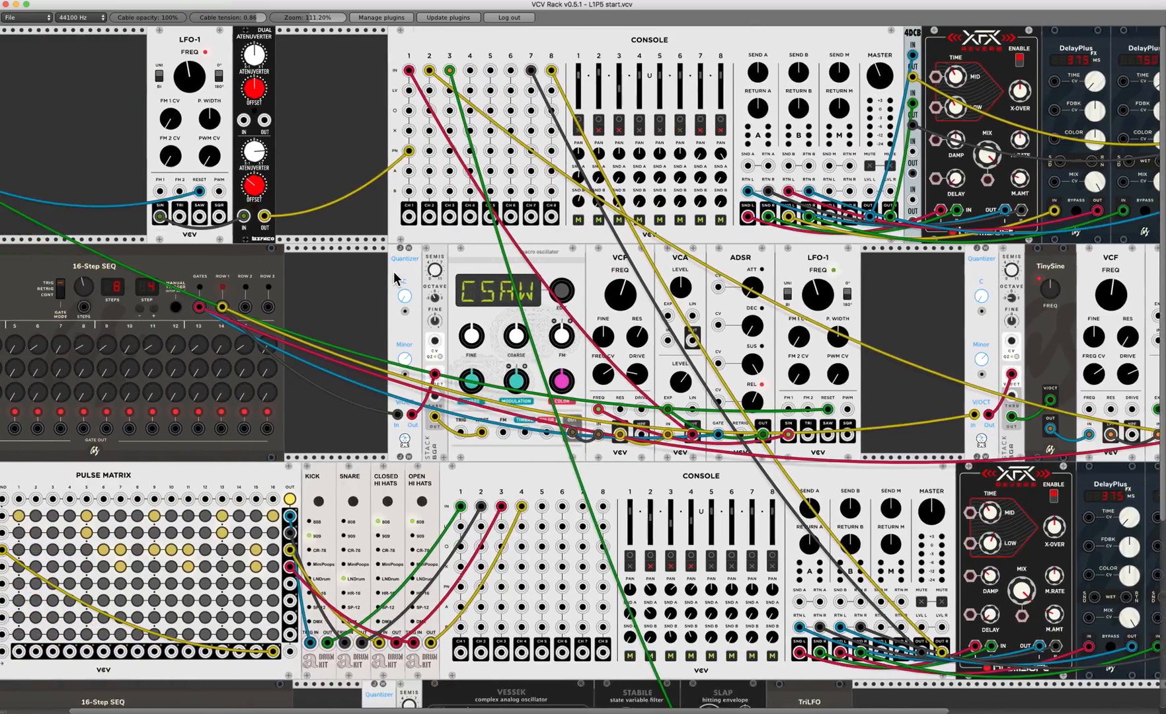
scroll(395, 276, left, 2)
scroll(363, 285, right, 1)
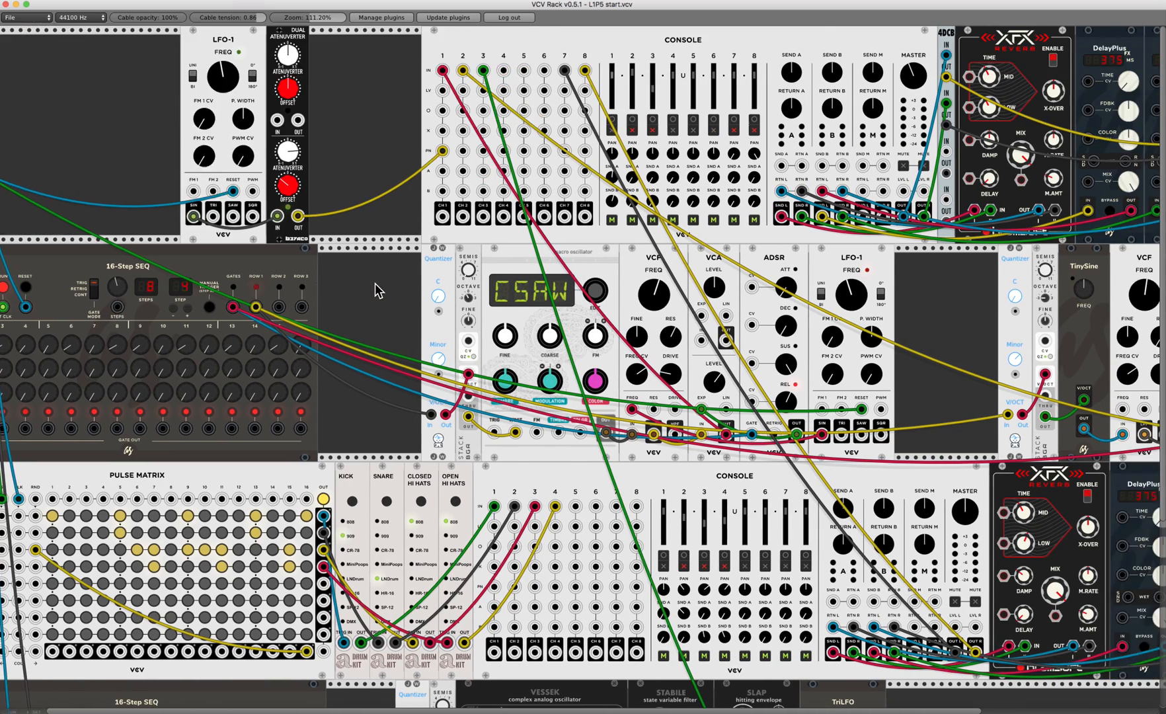
scroll(374, 283, right, 10)
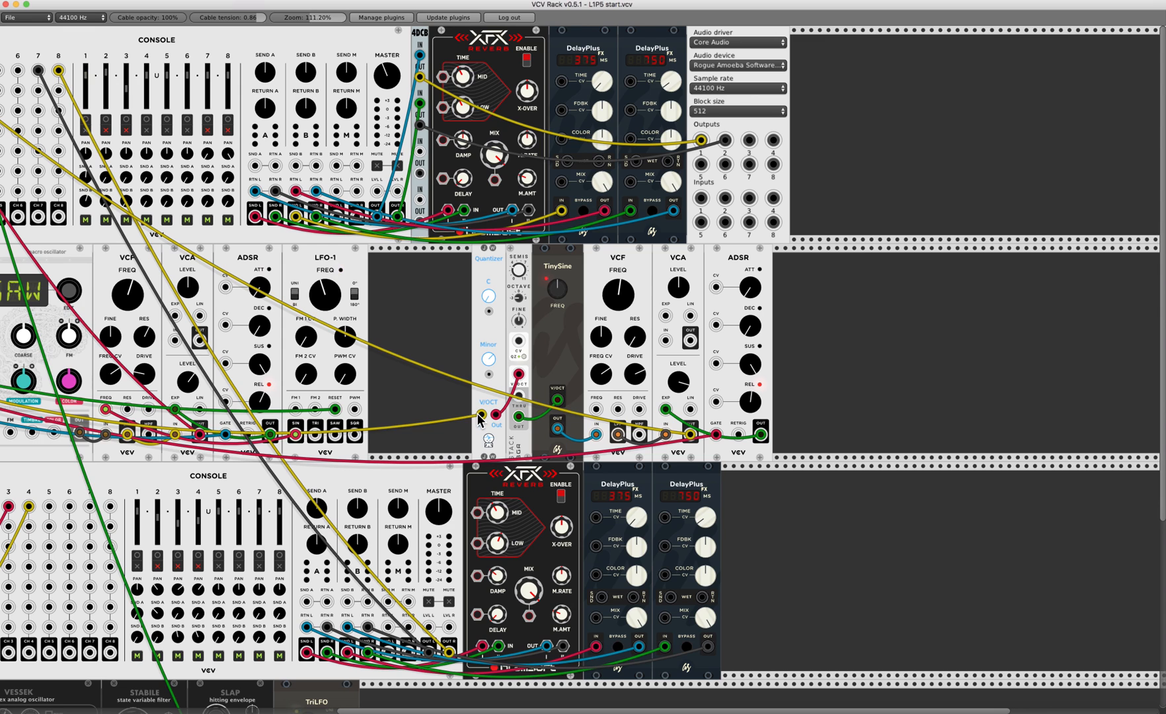
scroll(425, 409, left, 10)
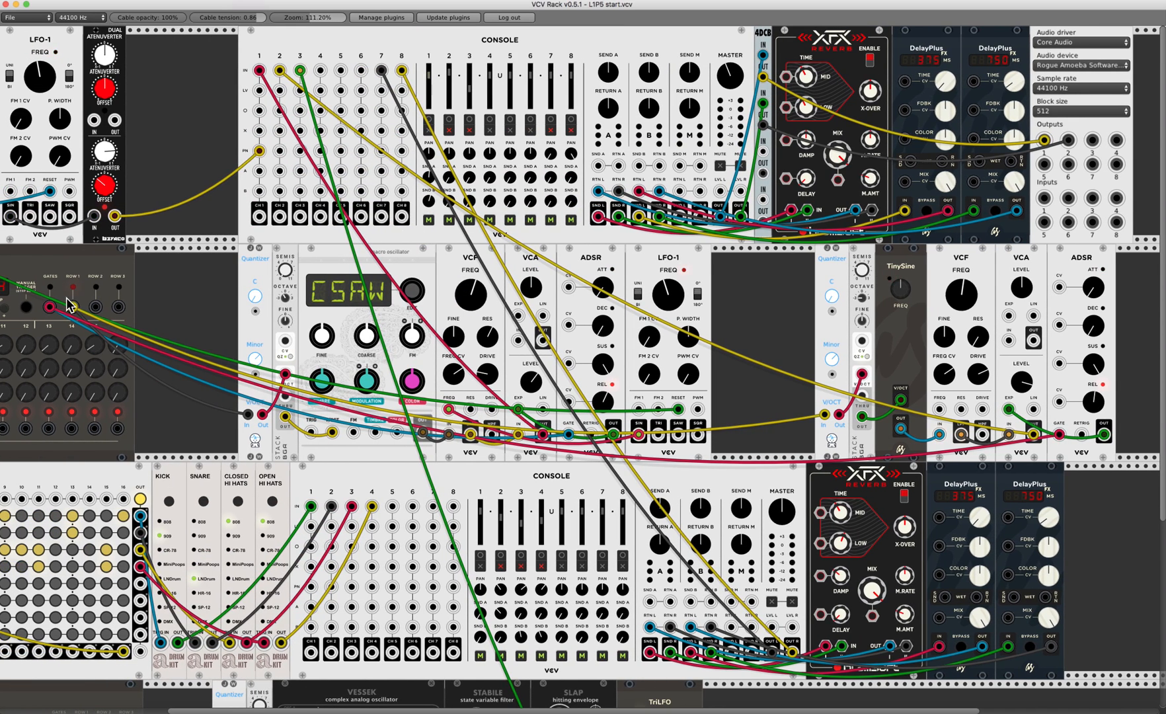
scroll(481, 376, right, 10)
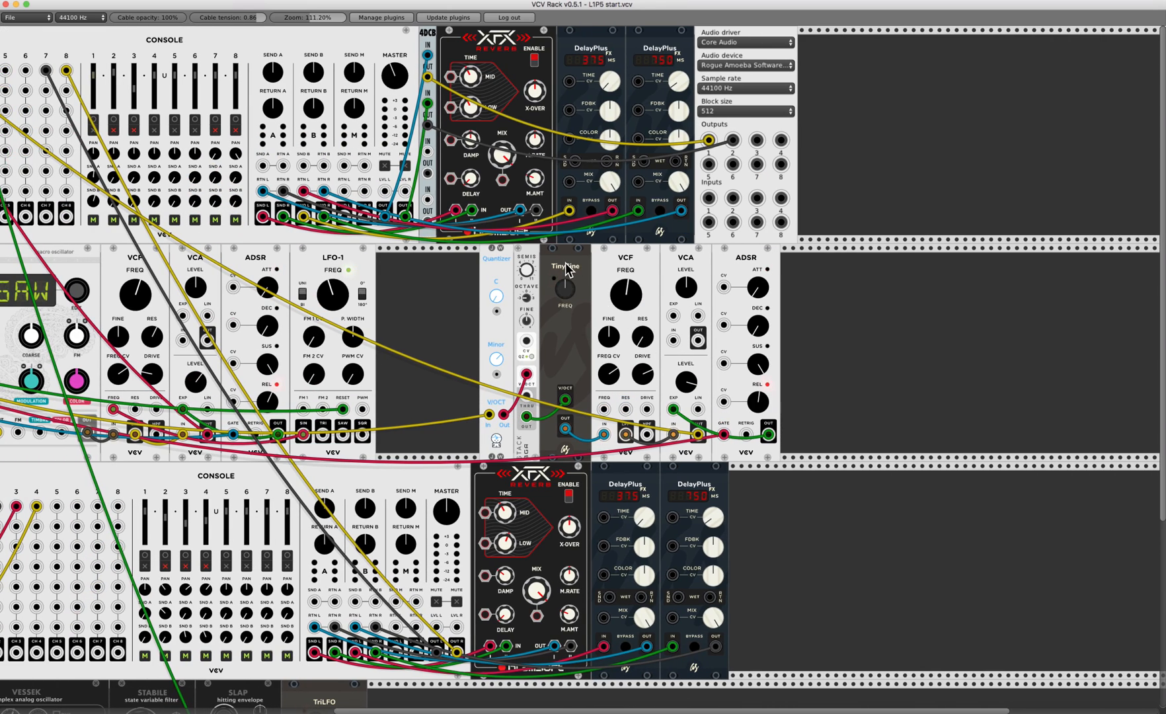
scroll(564, 262, left, 10)
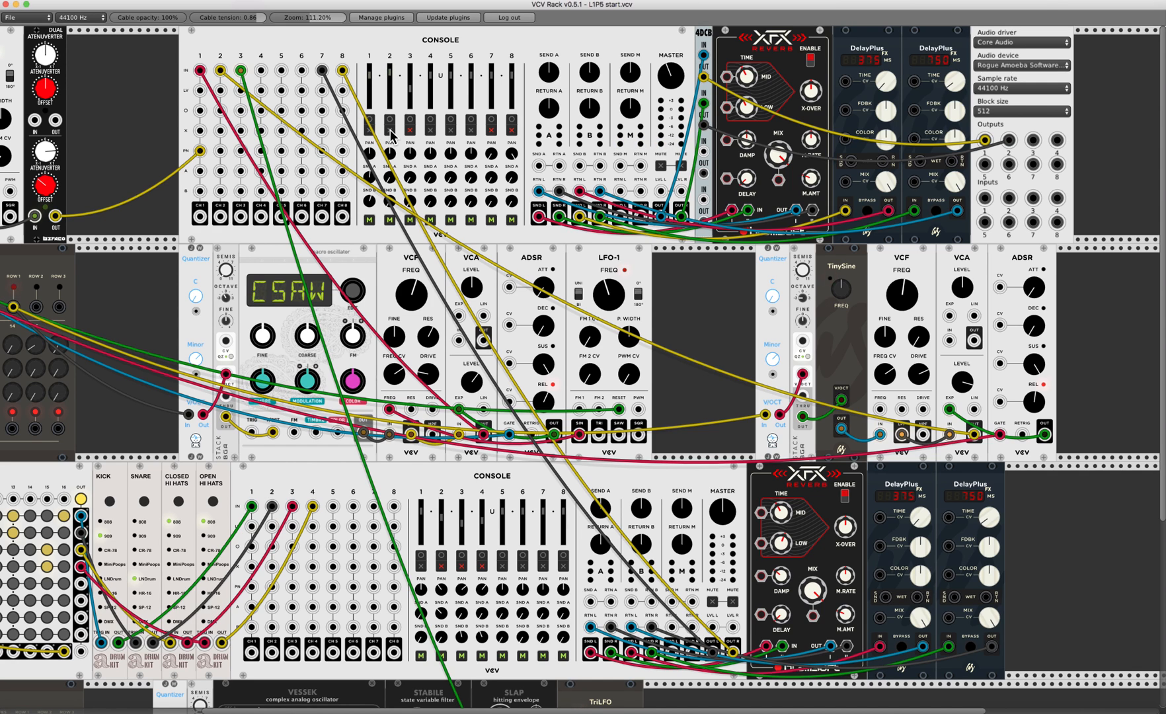
Toggle the mute of channel 2, the TinySine voice, on the top-row Console.
scroll(390, 130, down, 1)
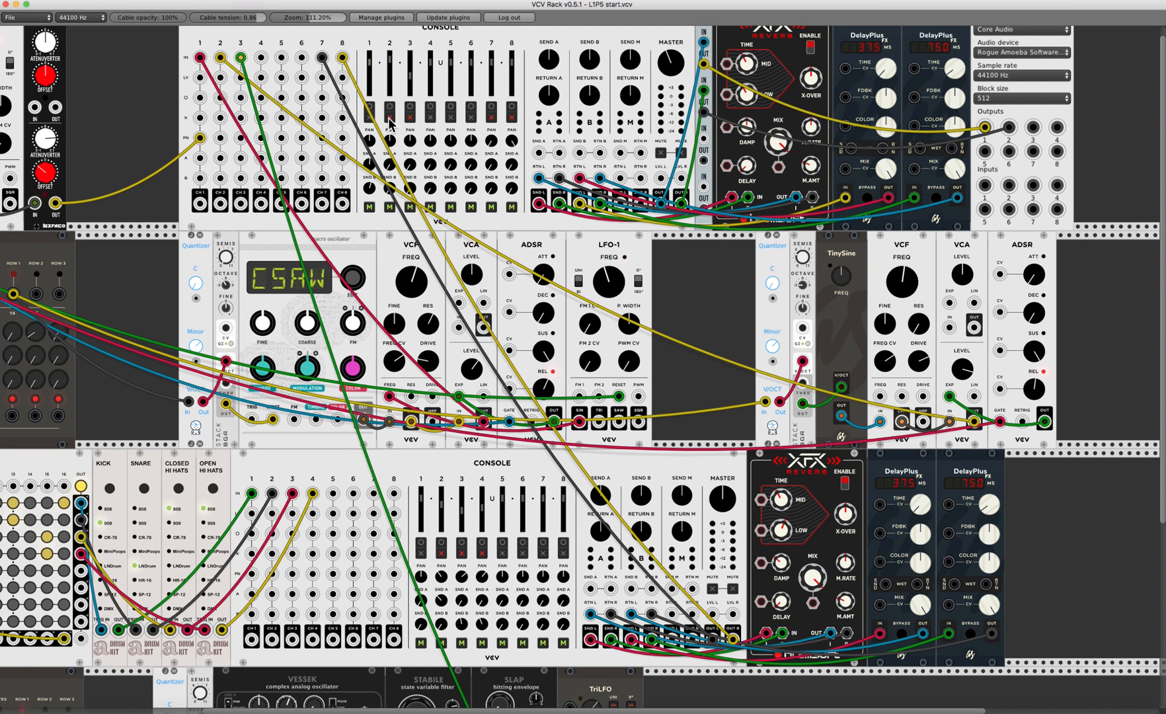
scroll(388, 117, up, 1)
click(391, 131)
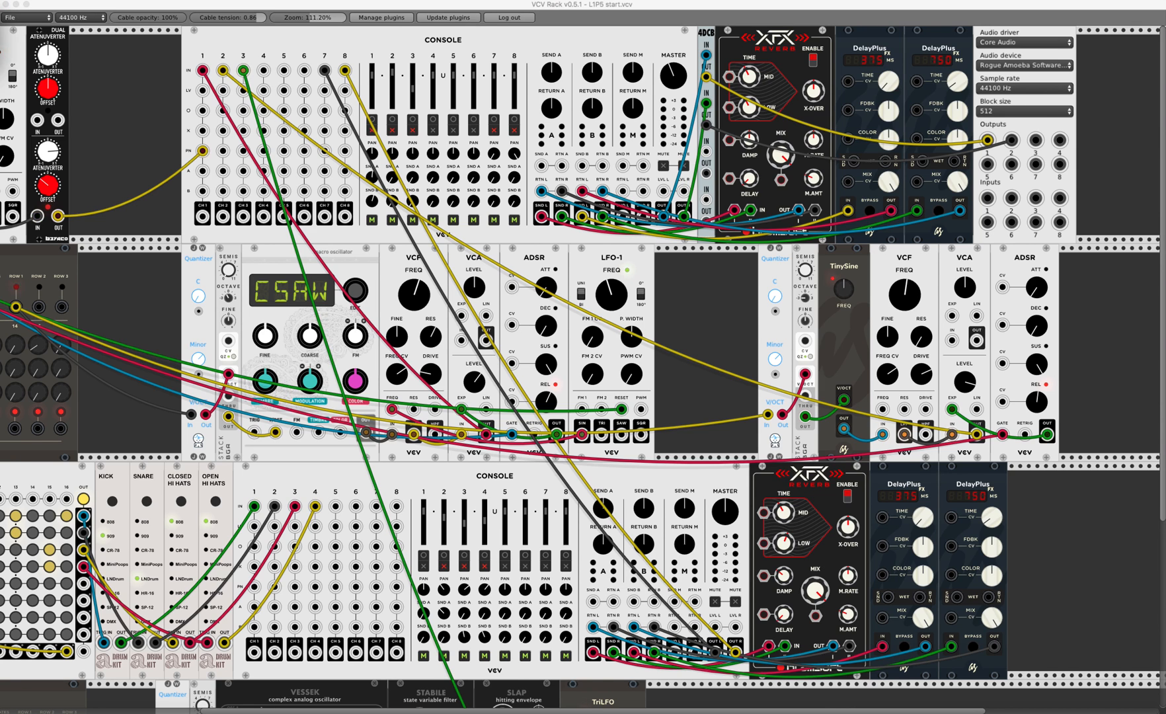
Unmute drum channels 2 to 4 on the Console in the third row.
scroll(582, 370, left, 5)
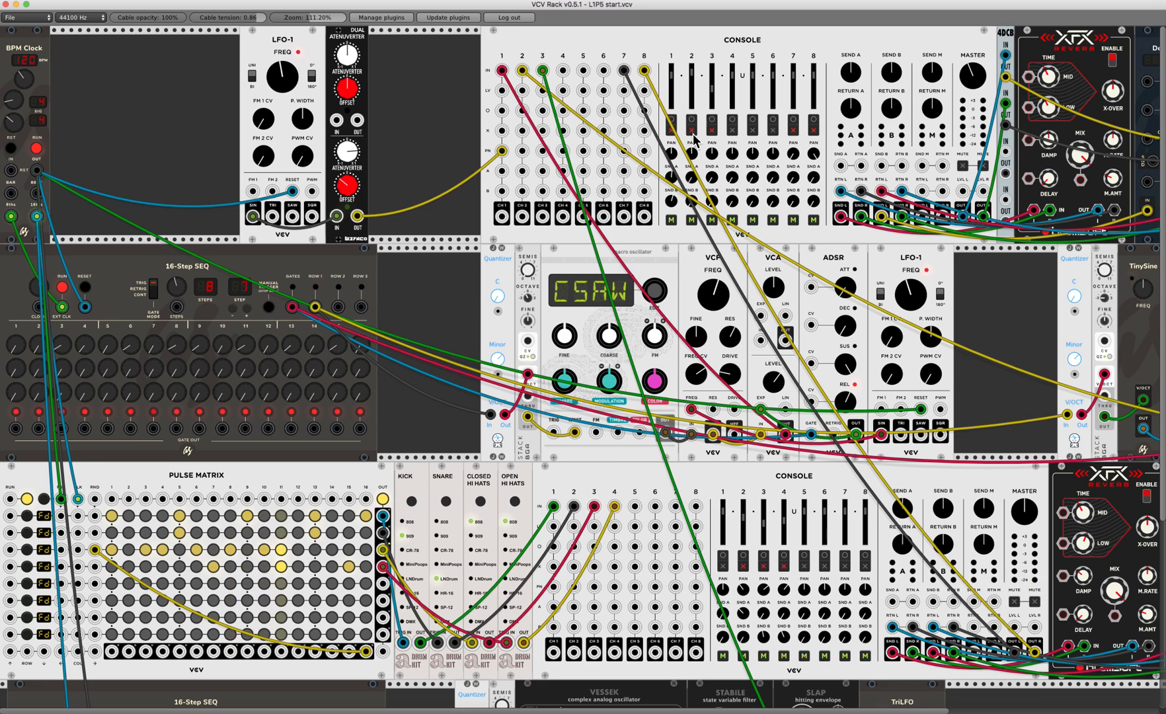
scroll(716, 184, right, 5)
scroll(713, 181, right, 10)
scroll(712, 180, left, 1)
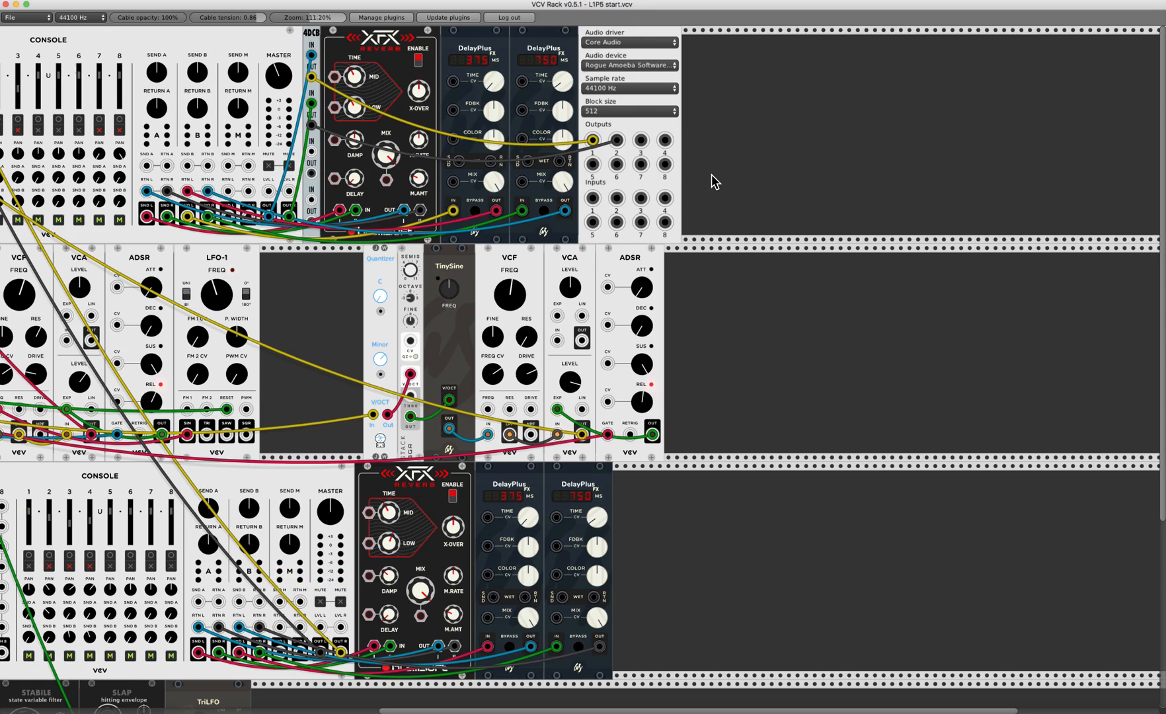
scroll(711, 174, left, 10)
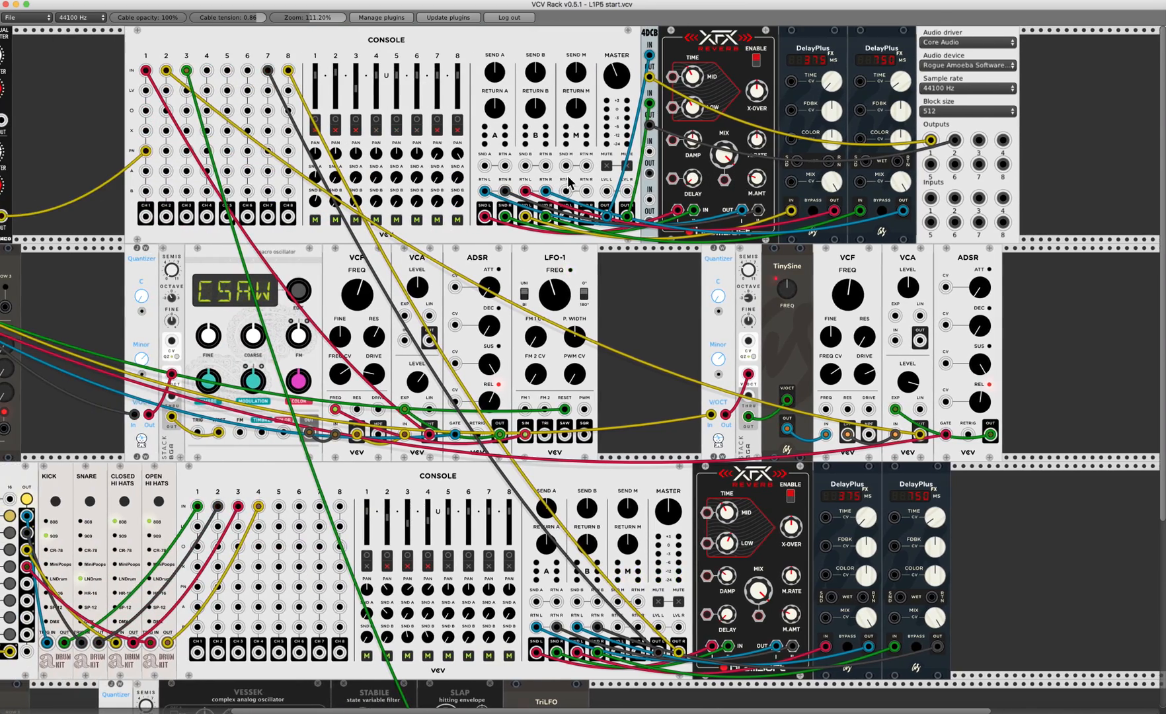
scroll(568, 181, left, 8)
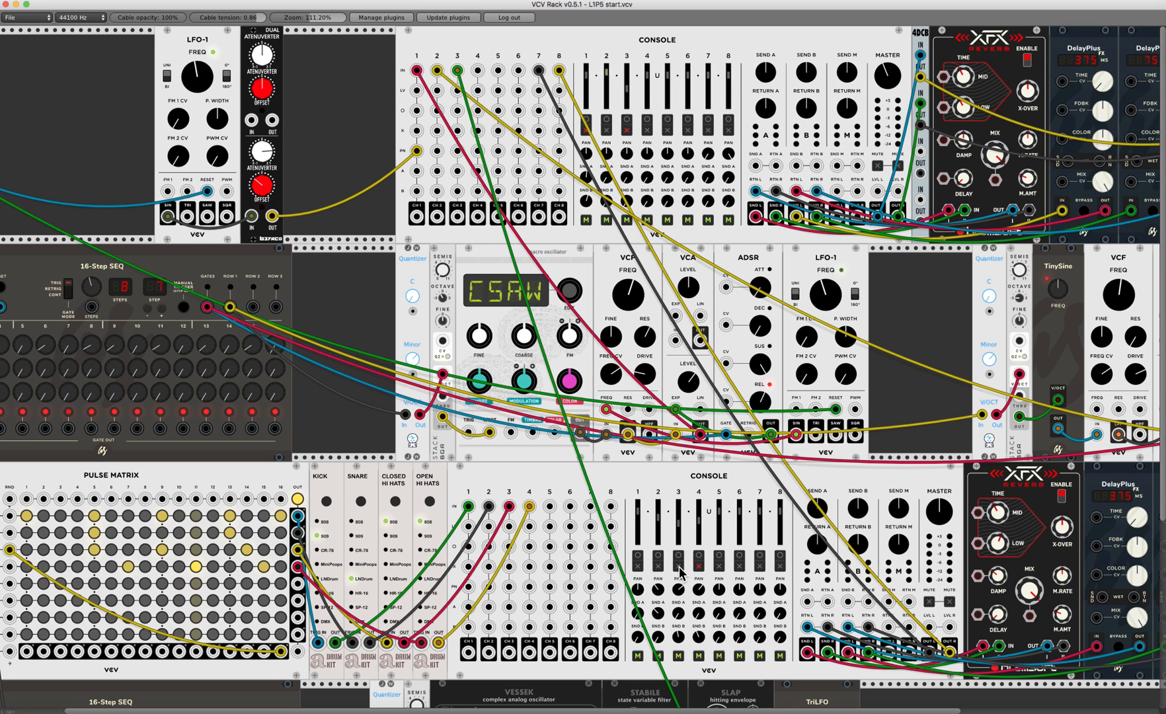
click(701, 566)
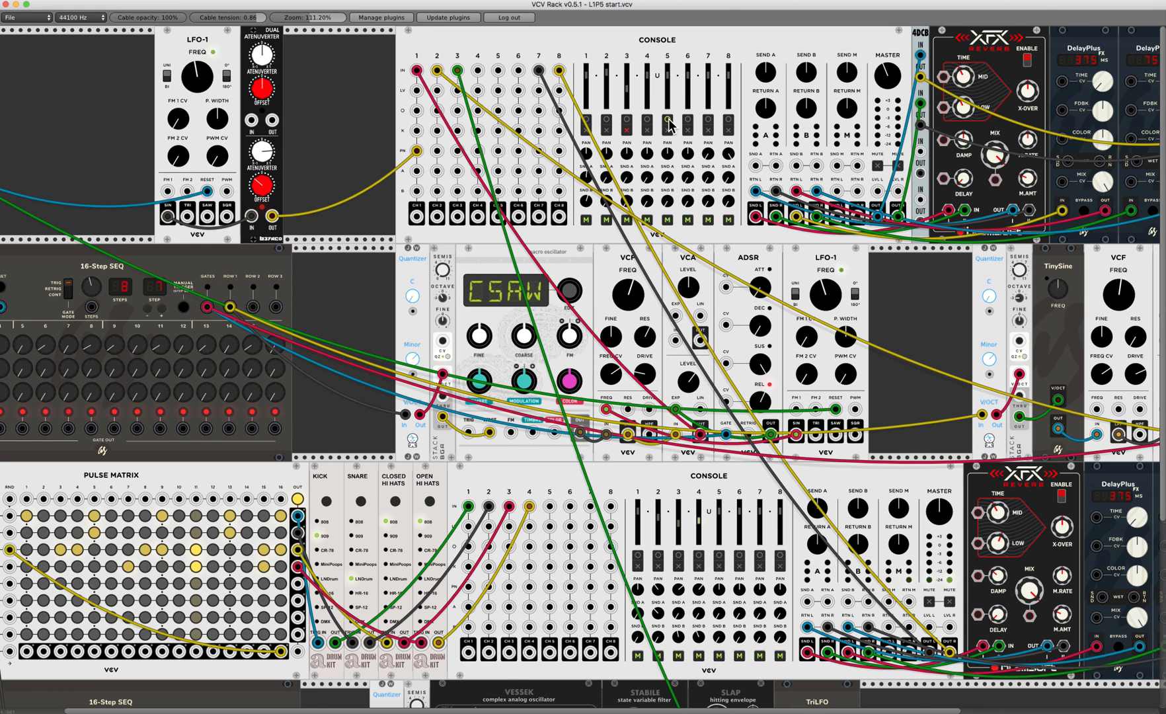
Duplicate the ADSR at the end of the second row, move the copy slightly away from the original, and delete that copy.
scroll(669, 125, left, 3)
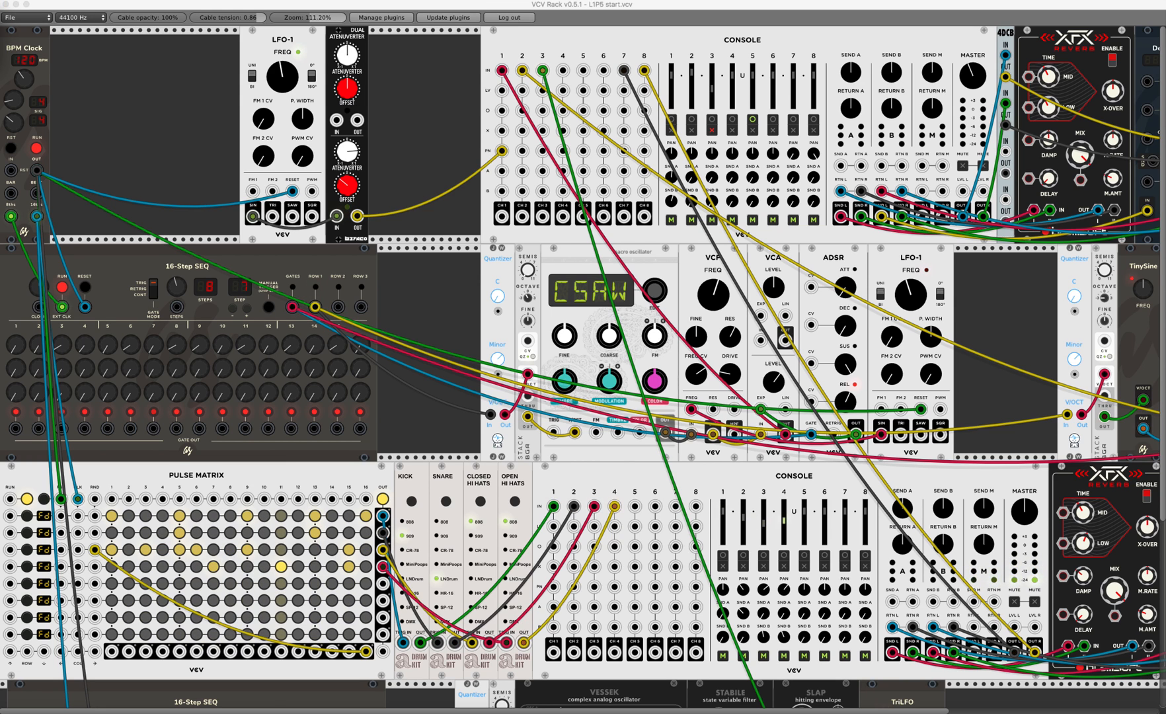
scroll(584, 362, right, 10)
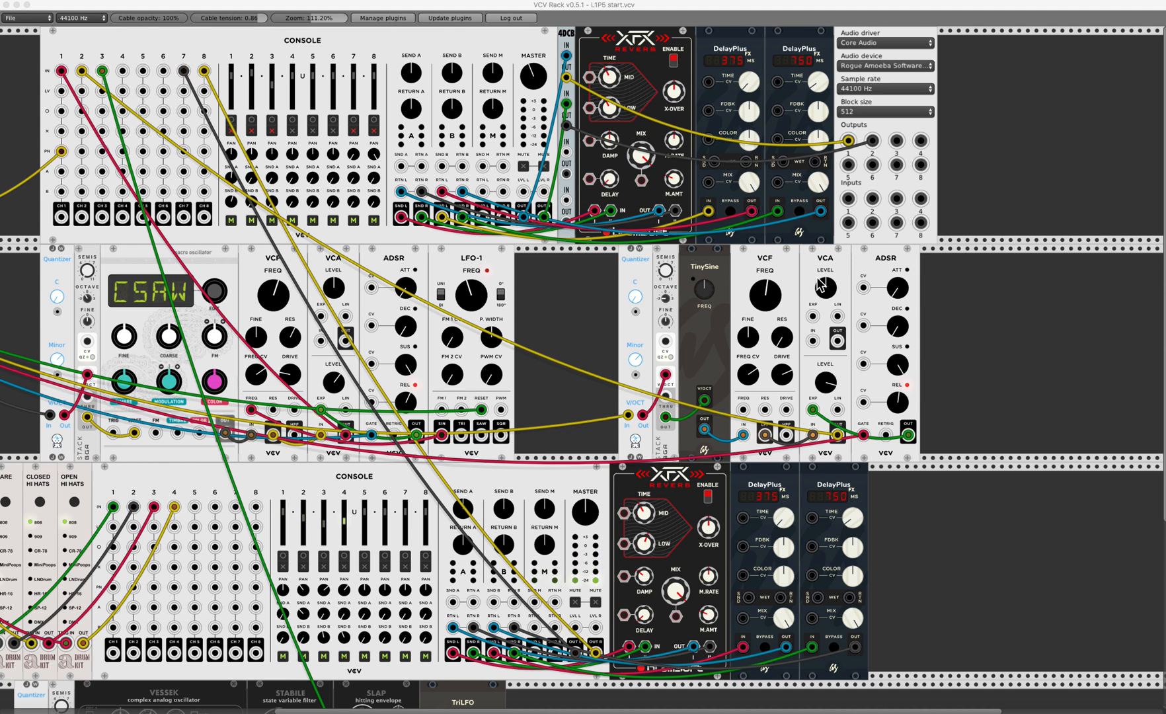
right_click(879, 262)
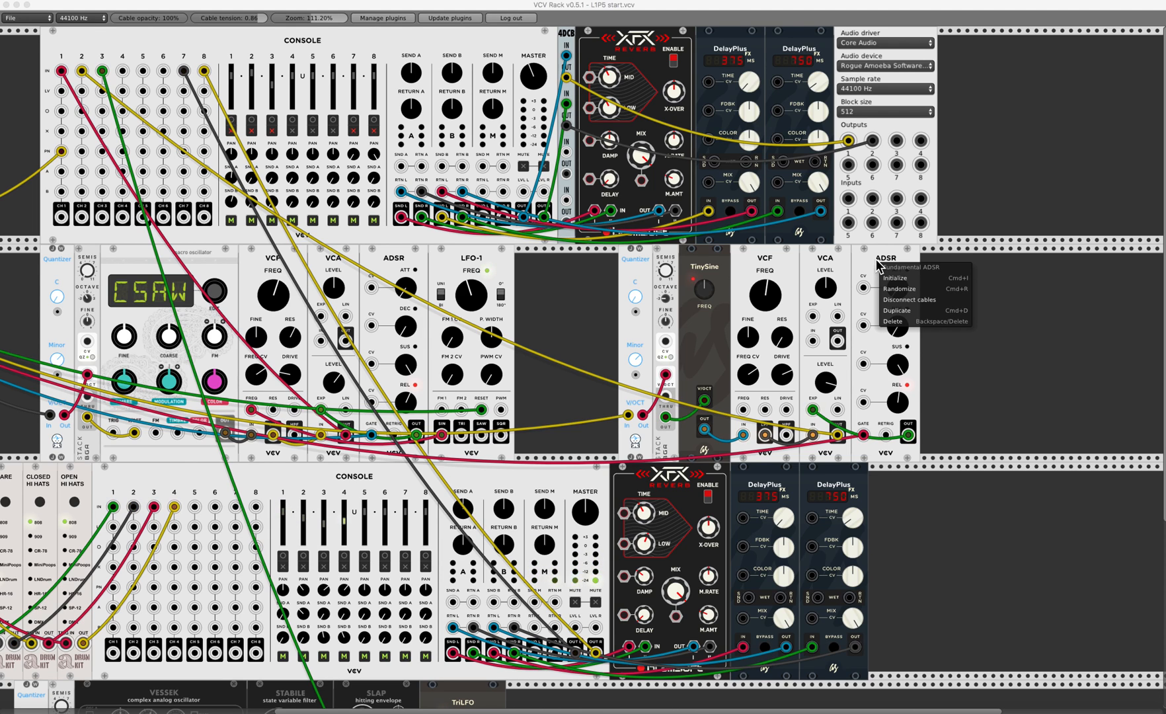
click(905, 320)
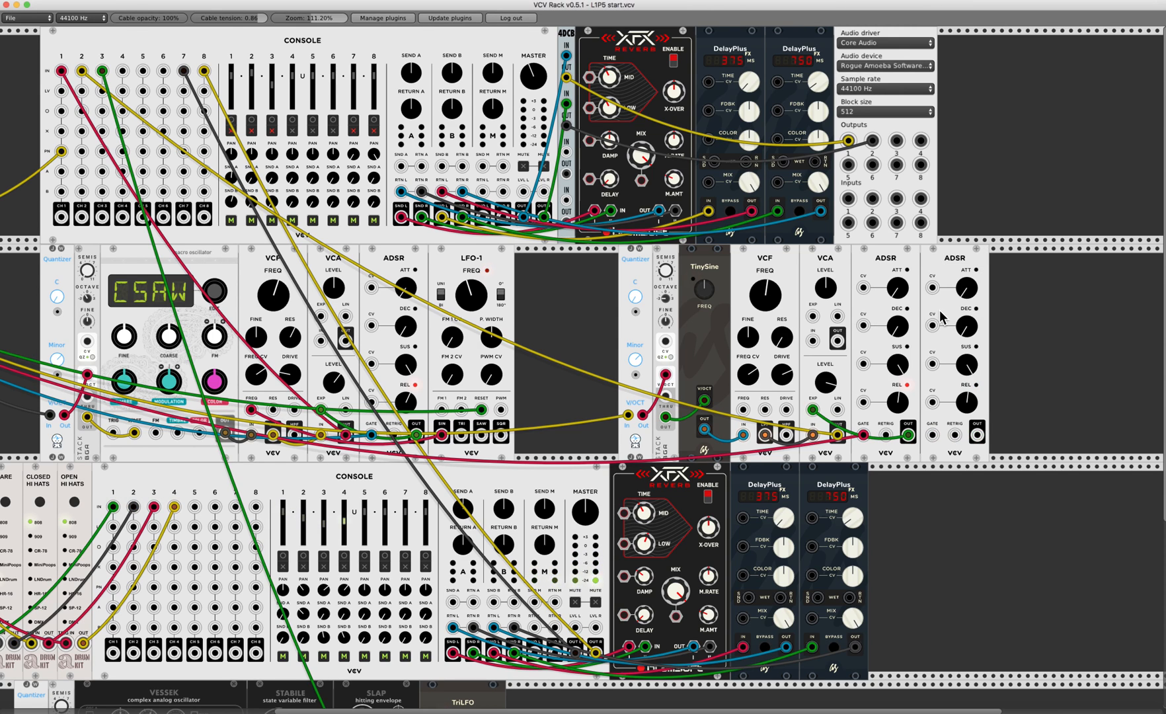
drag(950, 267, 972, 266)
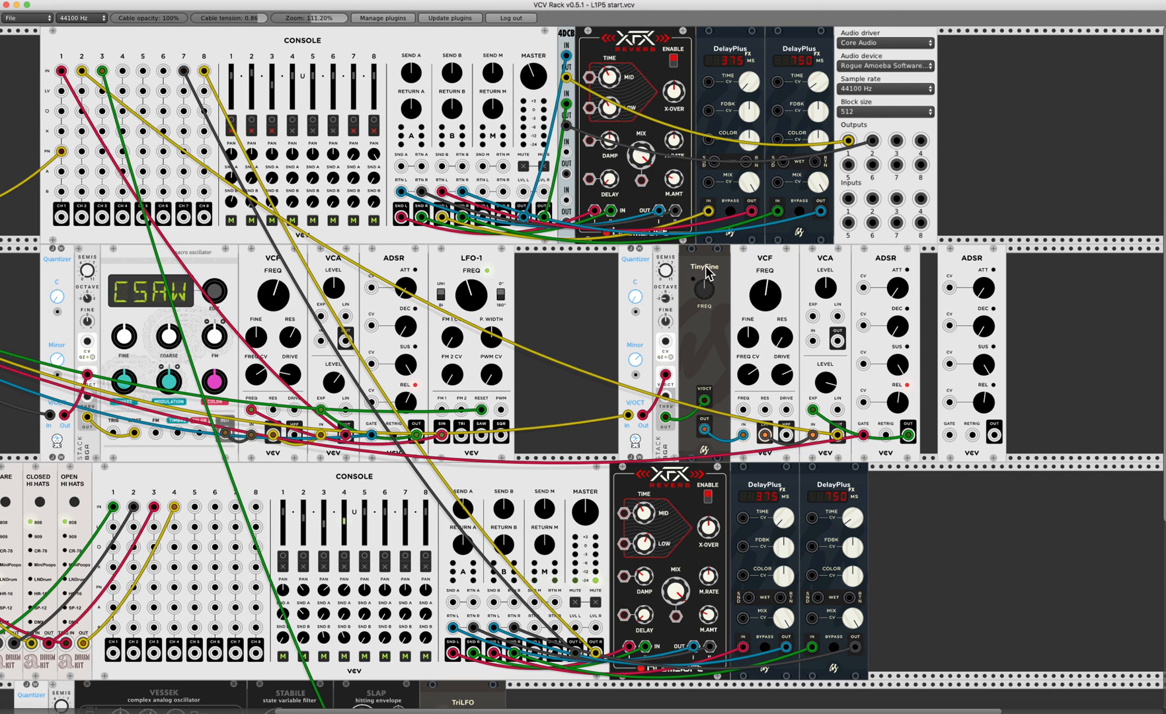
right_click(970, 263)
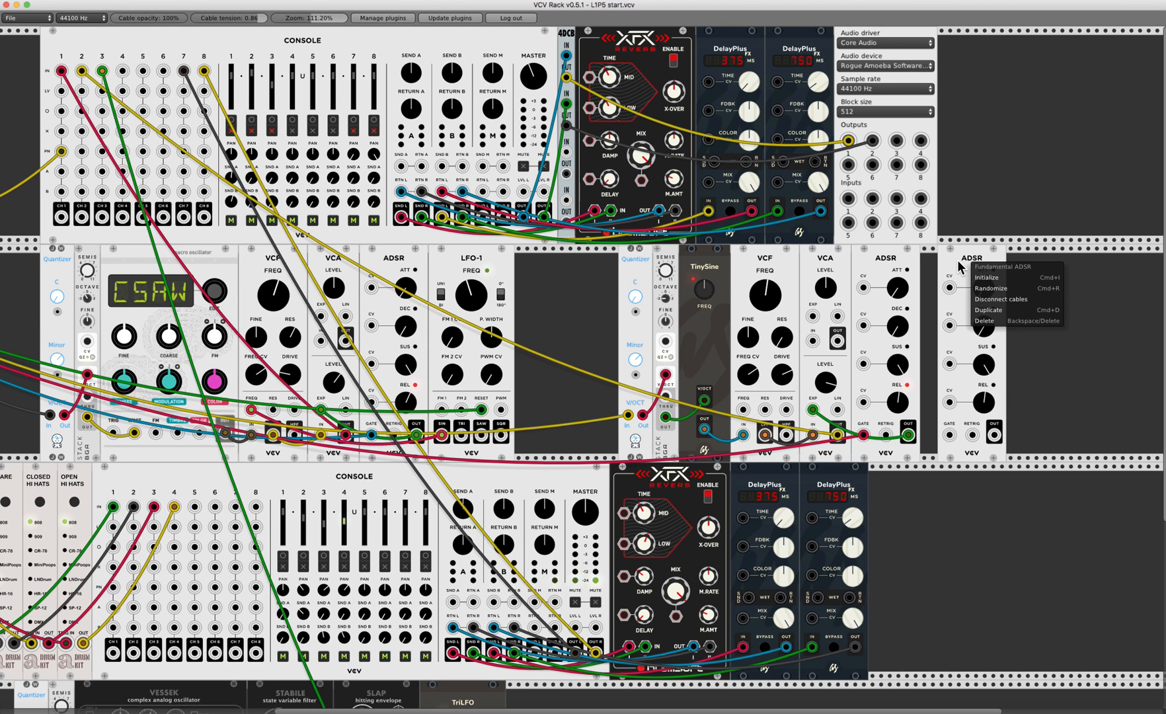
click(994, 321)
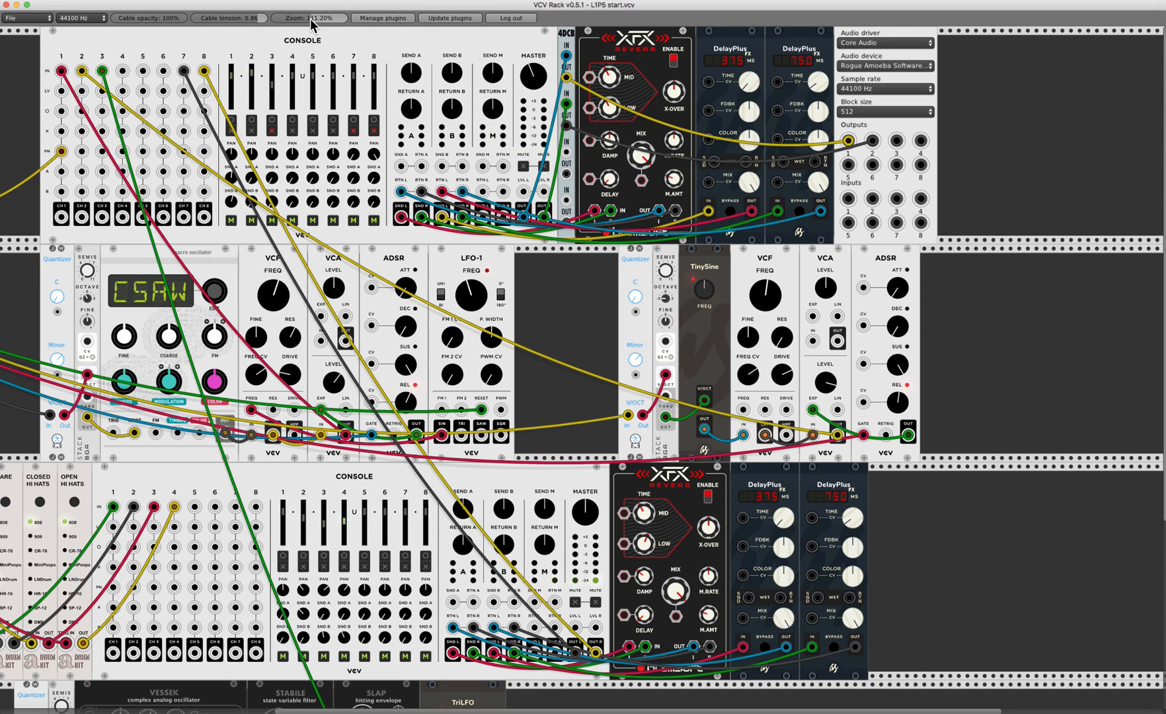
Adjust the octave knob on the module between the second Quantizer and the TinySine, working at 152.50% zoom.
drag(310, 19, 310, 20)
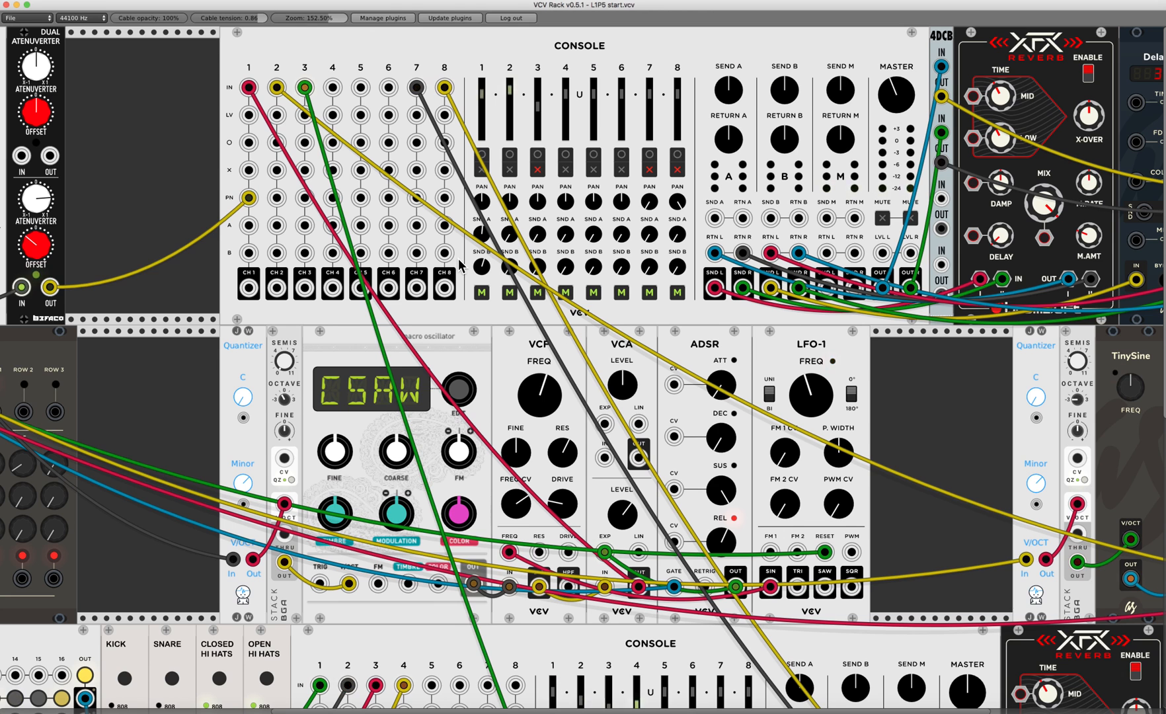
scroll(458, 266, right, 3)
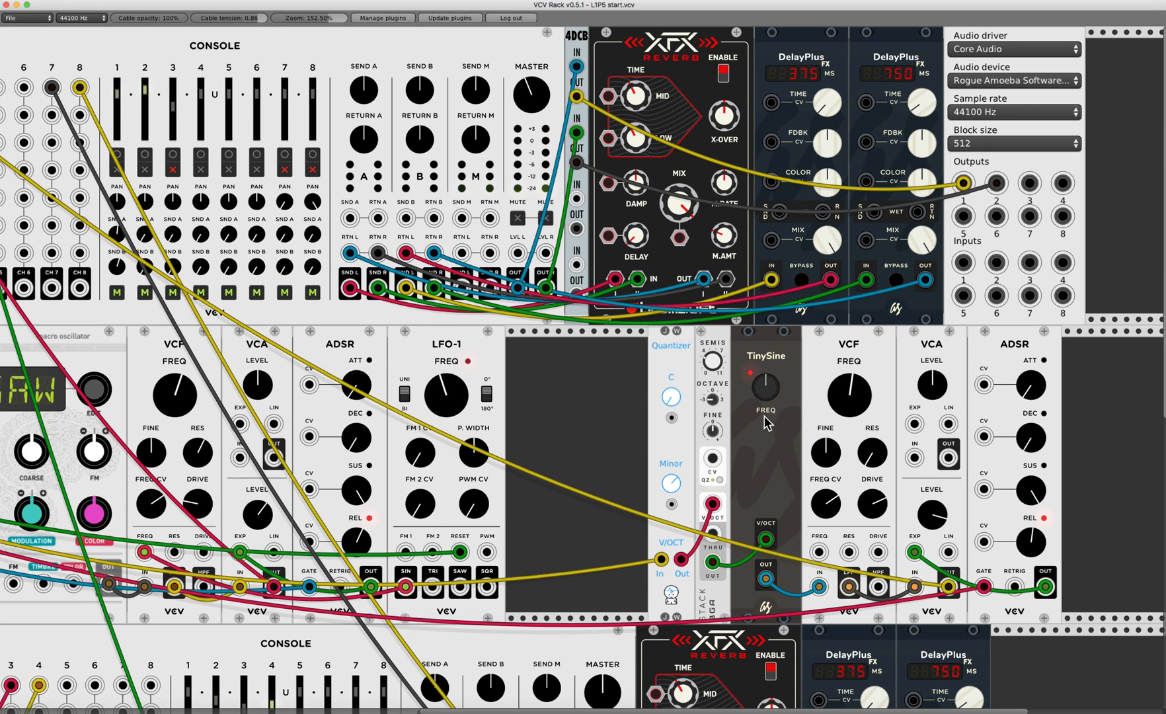
mouse_move(712, 400)
mouse_down()
mouse_move(711, 367)
mouse_move(712, 397)
mouse_up()
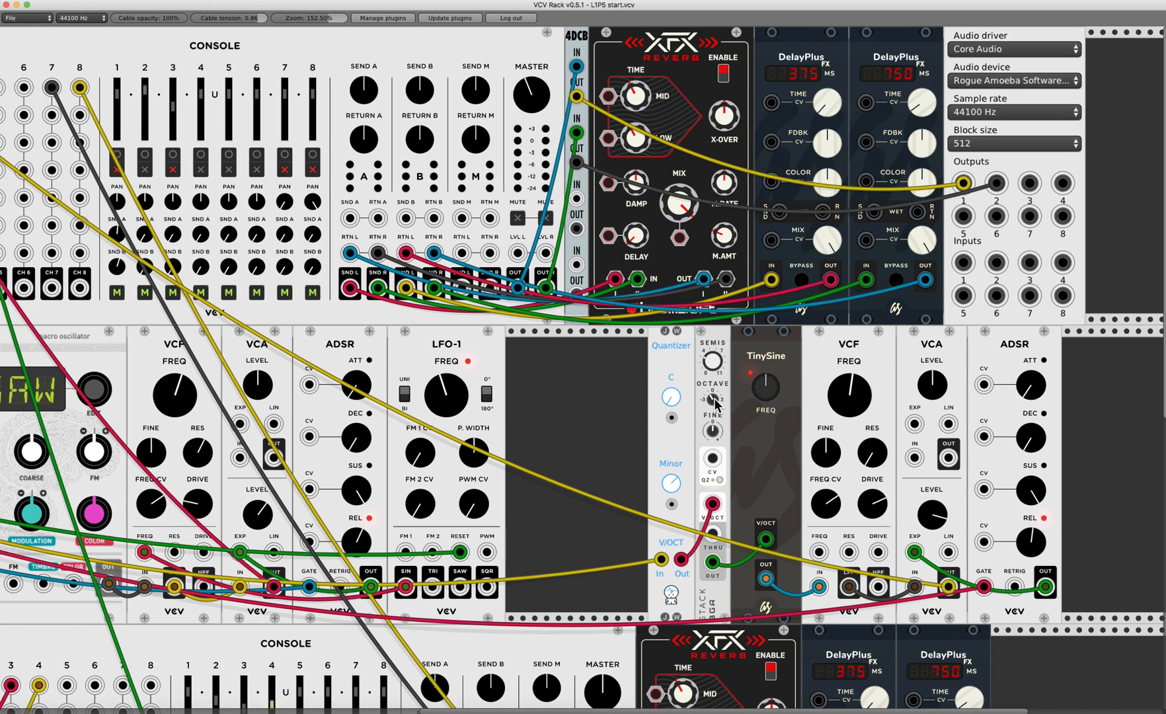
drag(714, 397, 714, 405)
drag(712, 400, 712, 375)
Fine-tune the level faders of channels 2 and 1 on the top-row Console.
drag(145, 88, 146, 84)
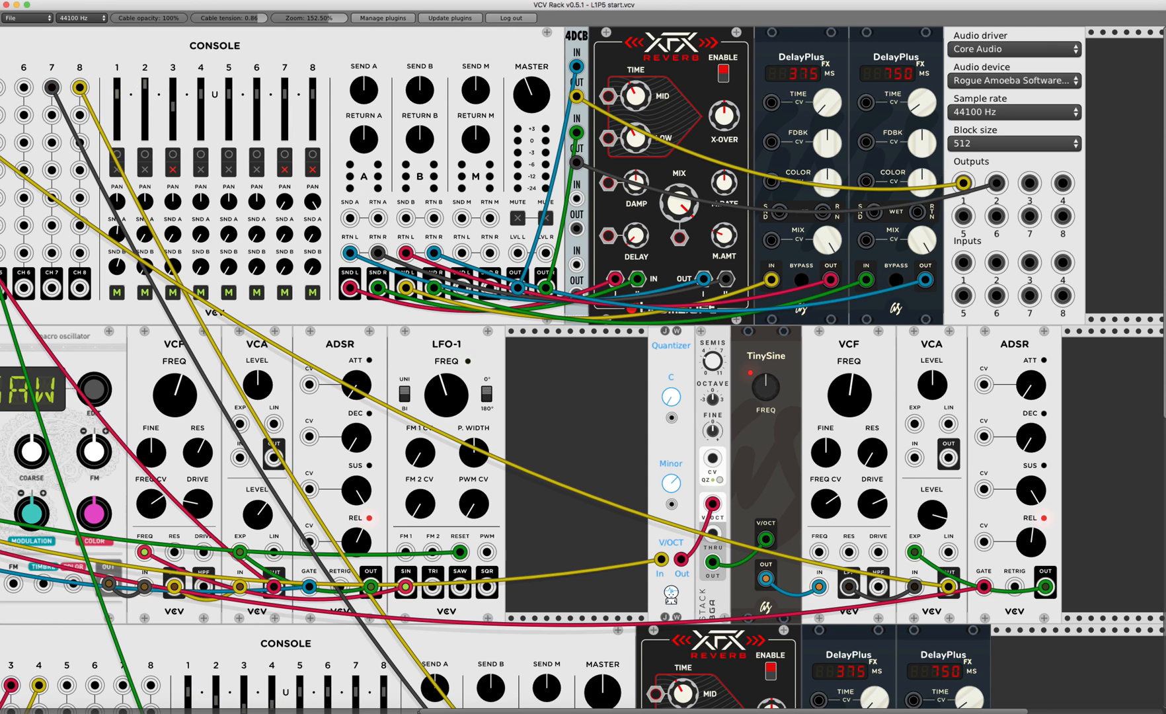
click(116, 96)
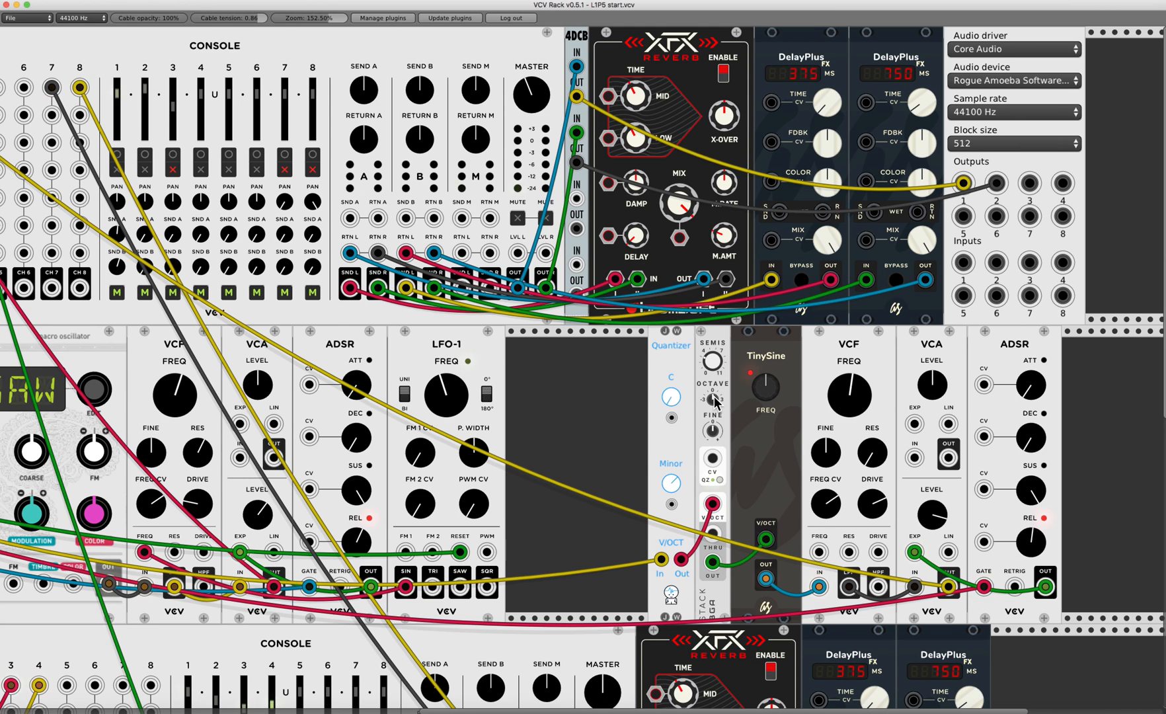
Lower the OCTAVE knob on the Stack module between the second Quantizer and the TinySine.
drag(714, 396, 713, 482)
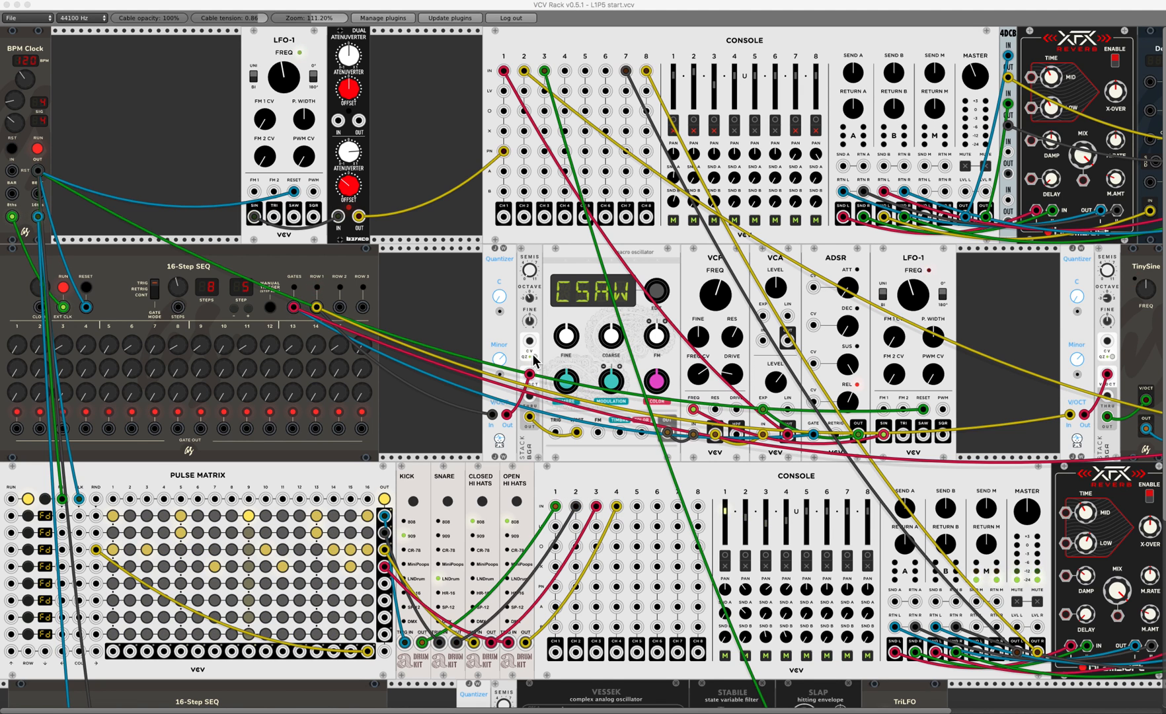
Look over the fourth-row voice made of the 16-Step SEQ, Quantizer, VESSEK, STABILE, SLAP and TriLFO modules.
scroll(532, 354, down, 4)
scroll(532, 360, down, 8)
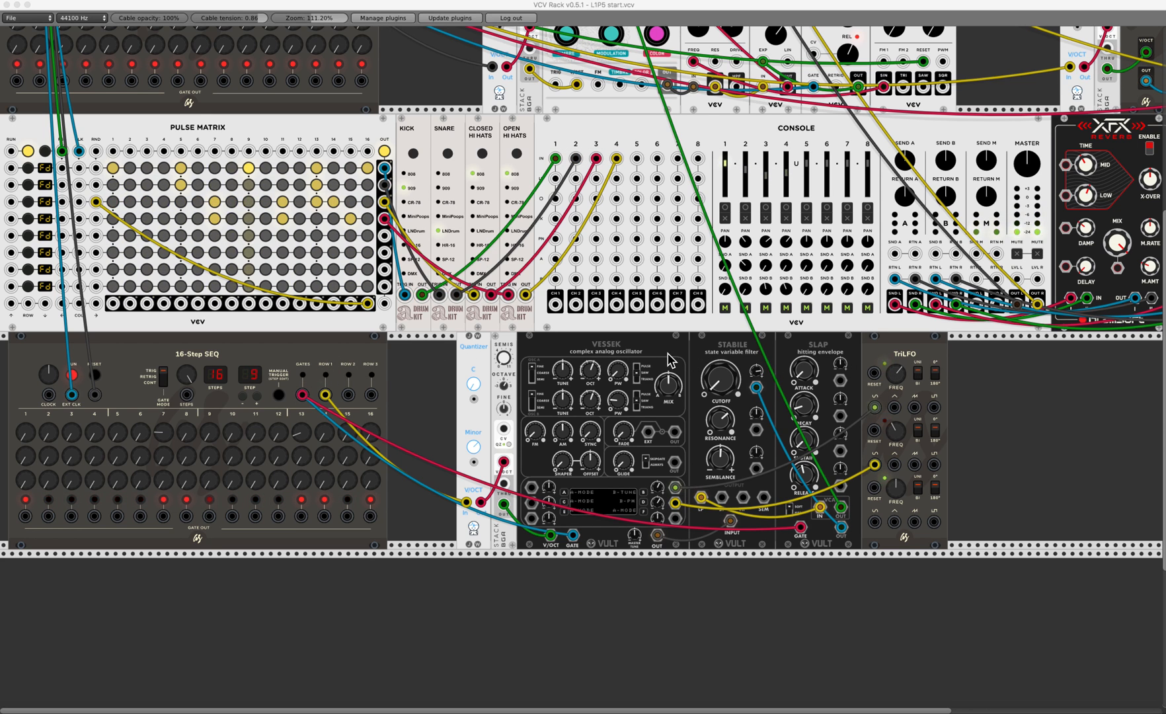
scroll(666, 360, up, 10)
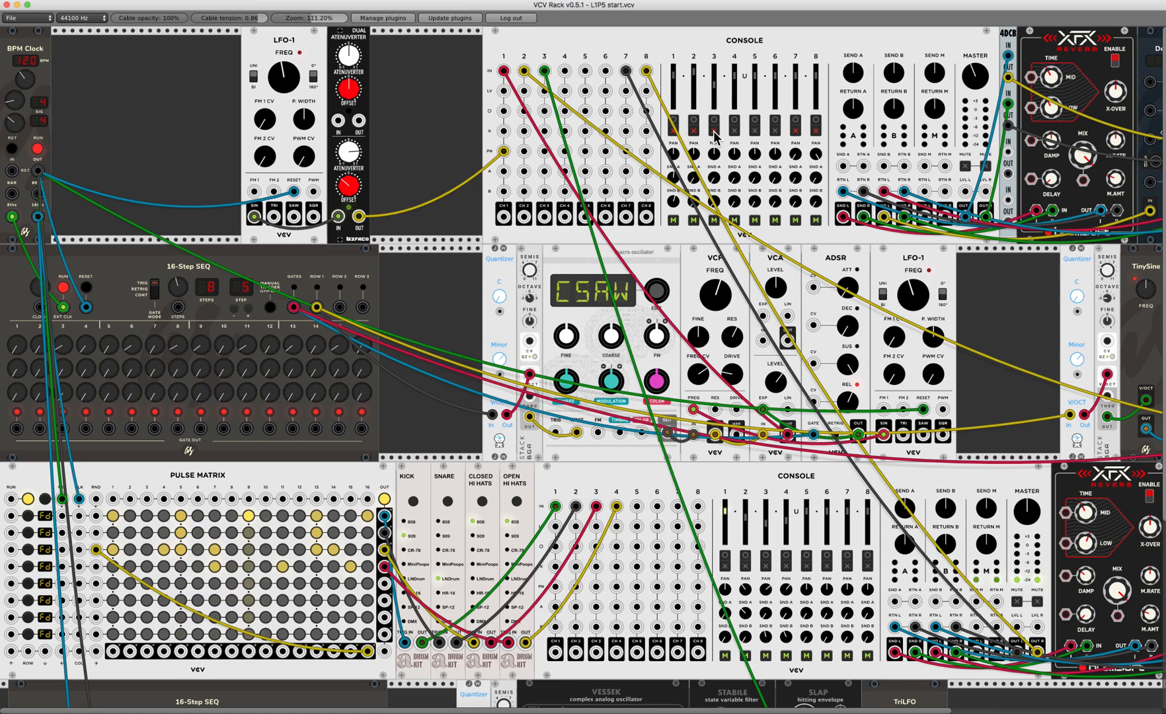
scroll(714, 137, down, 9)
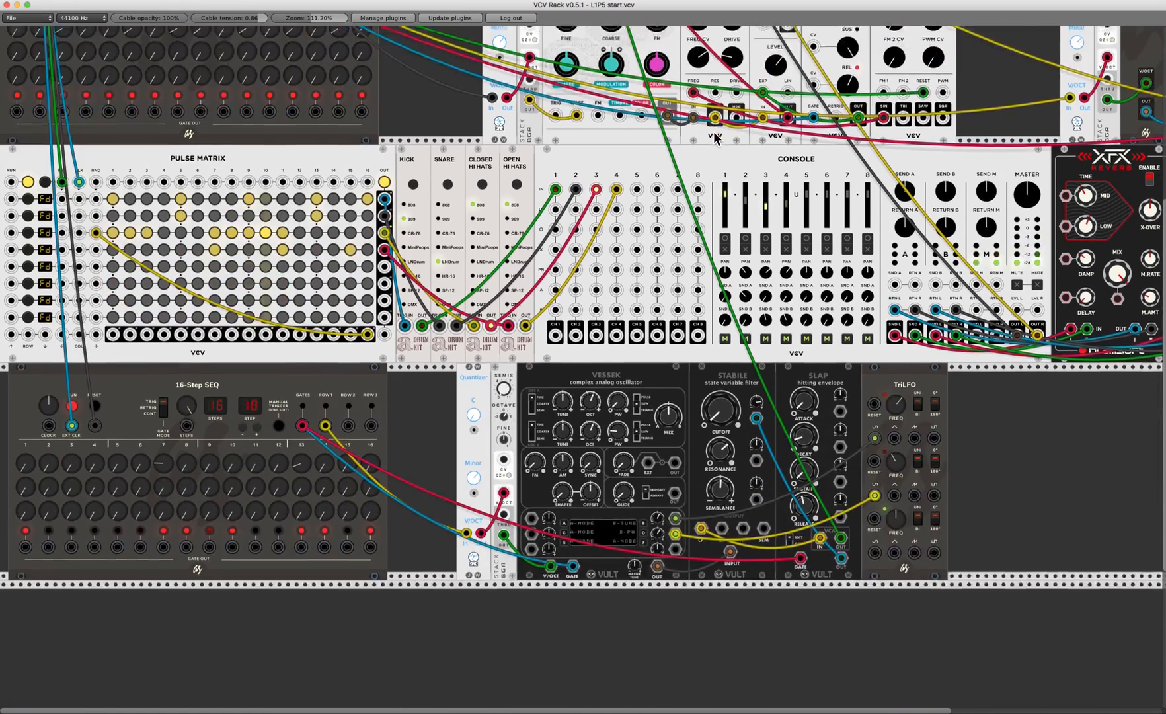
scroll(713, 136, down, 3)
scroll(713, 137, up, 3)
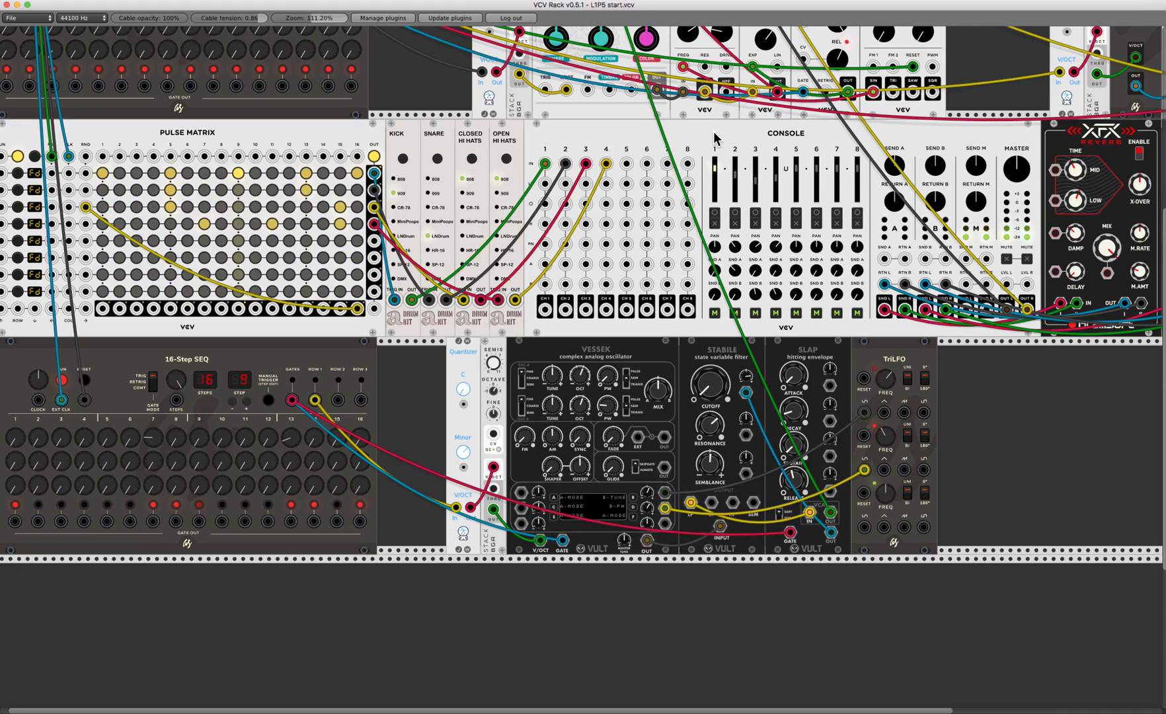
Unmute channel 8 on the top-row Console.
scroll(713, 131, up, 10)
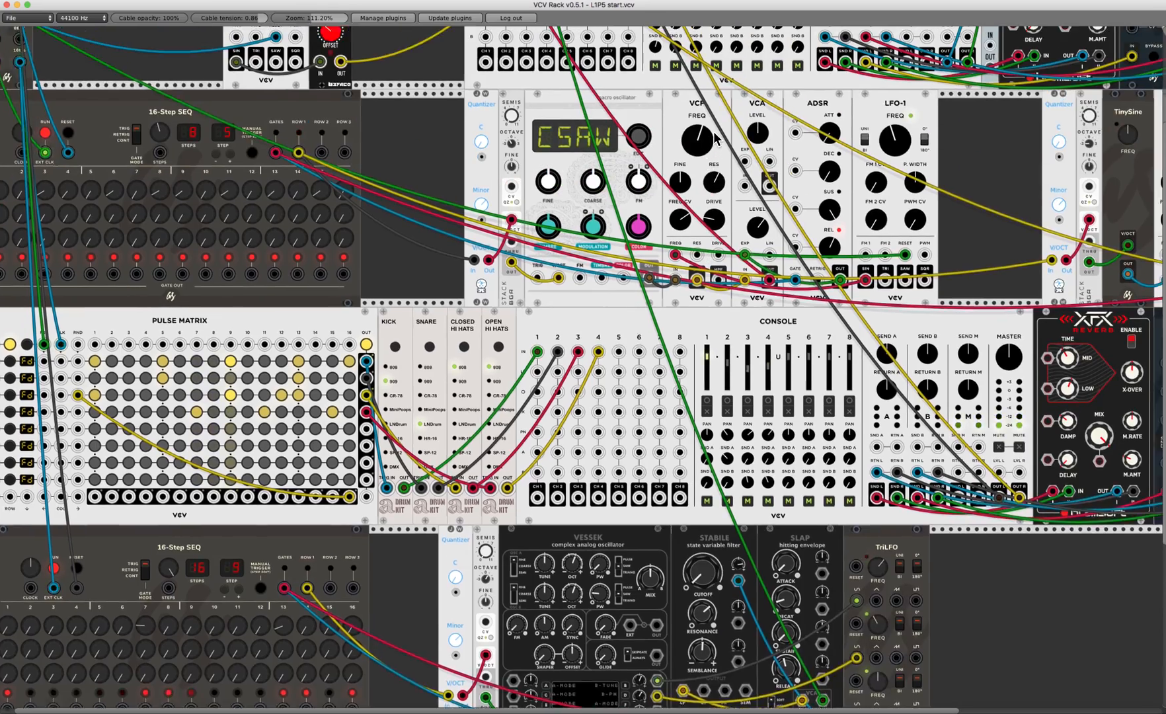
scroll(714, 131, left, 2)
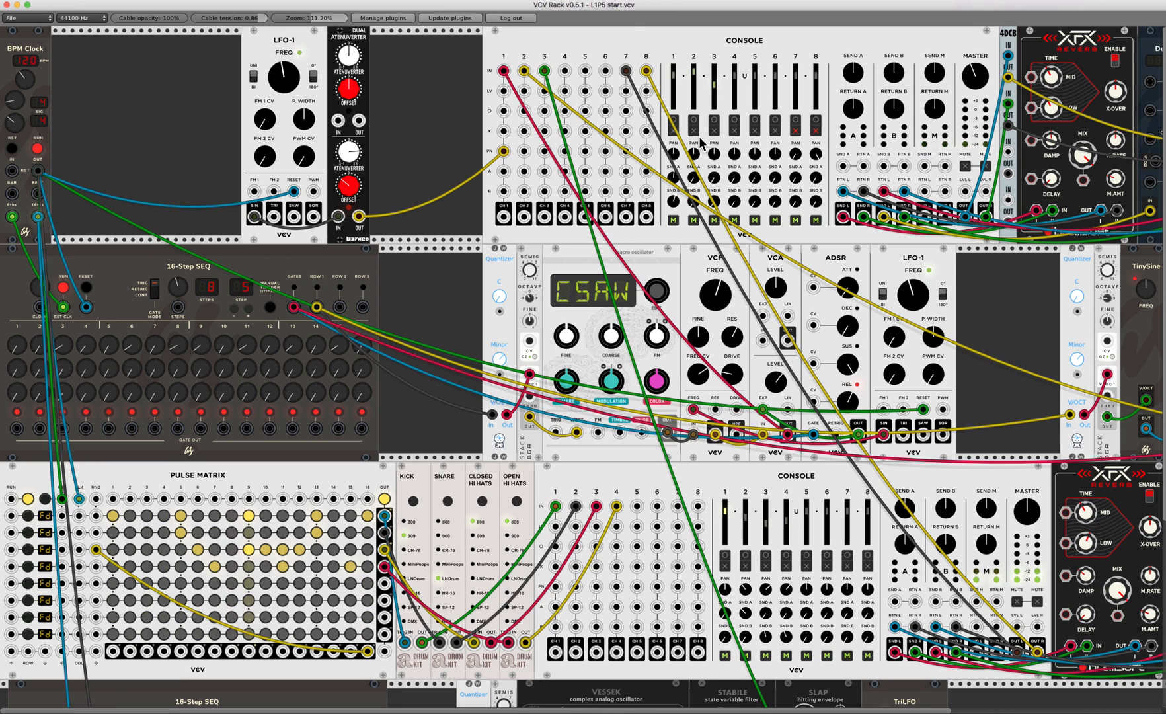
click(816, 131)
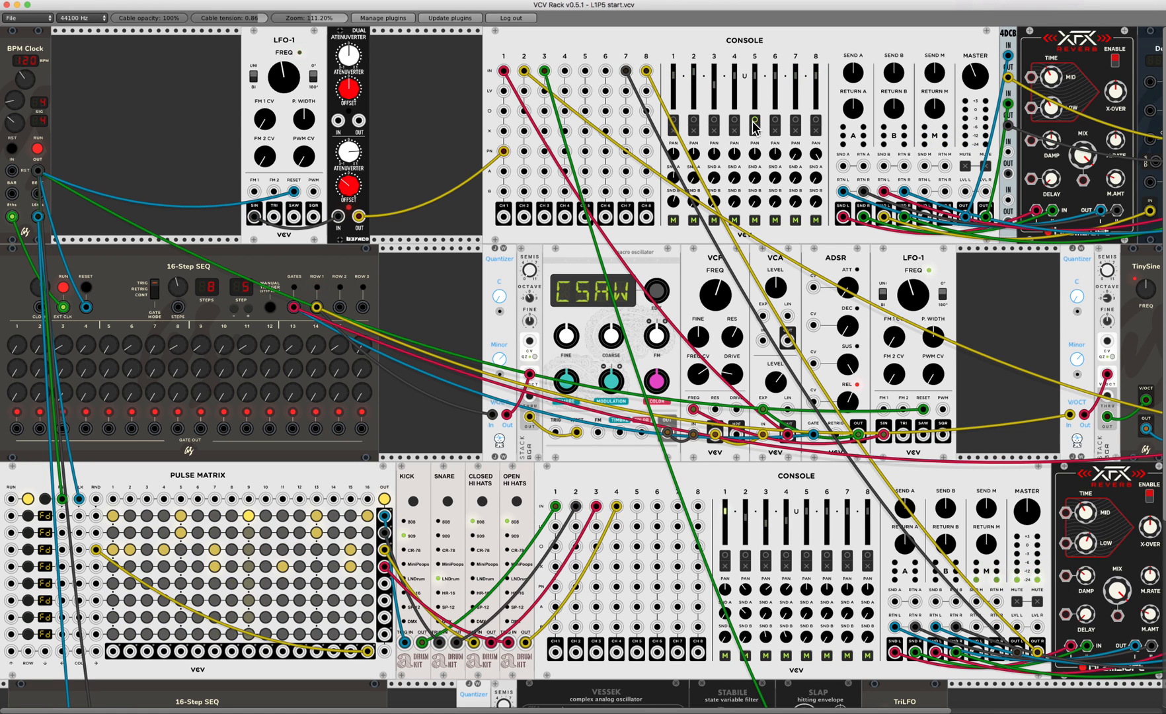
Enlarge the view to 140.78% zoom around the fourth-row 16-Step SEQ and VESSEK voice.
scroll(752, 130, down, 10)
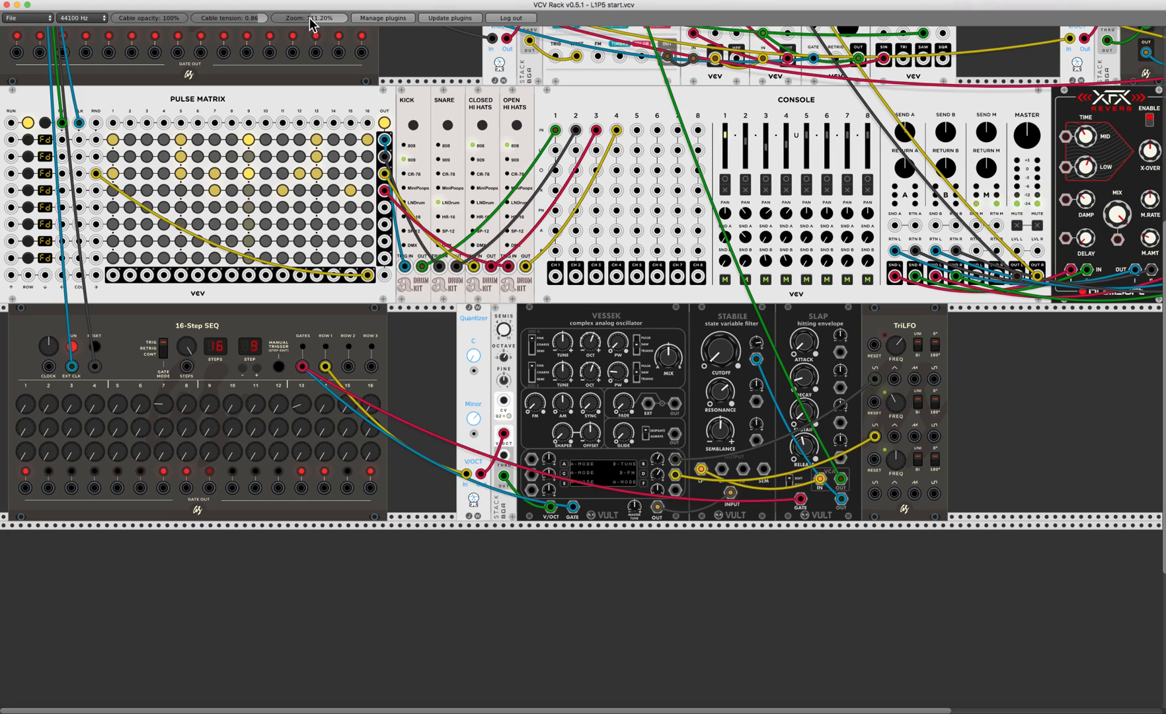
drag(310, 19, 310, 19)
scroll(416, 189, down, 4)
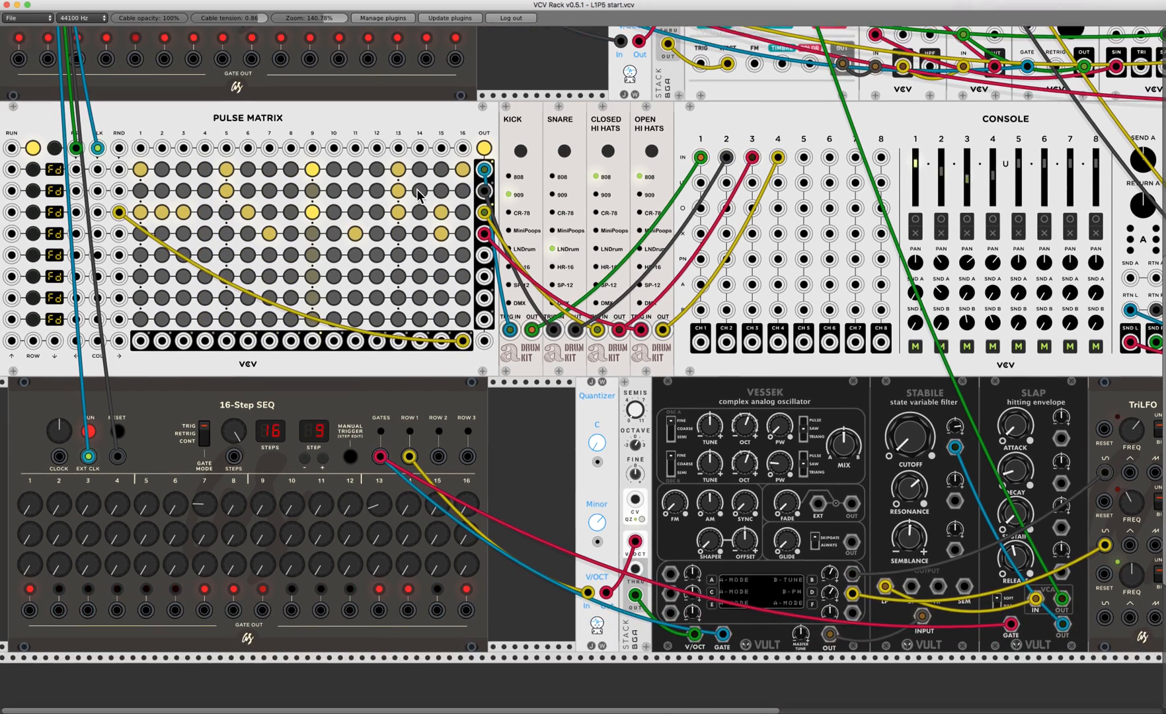
scroll(418, 196, right, 3)
scroll(331, 297, left, 4)
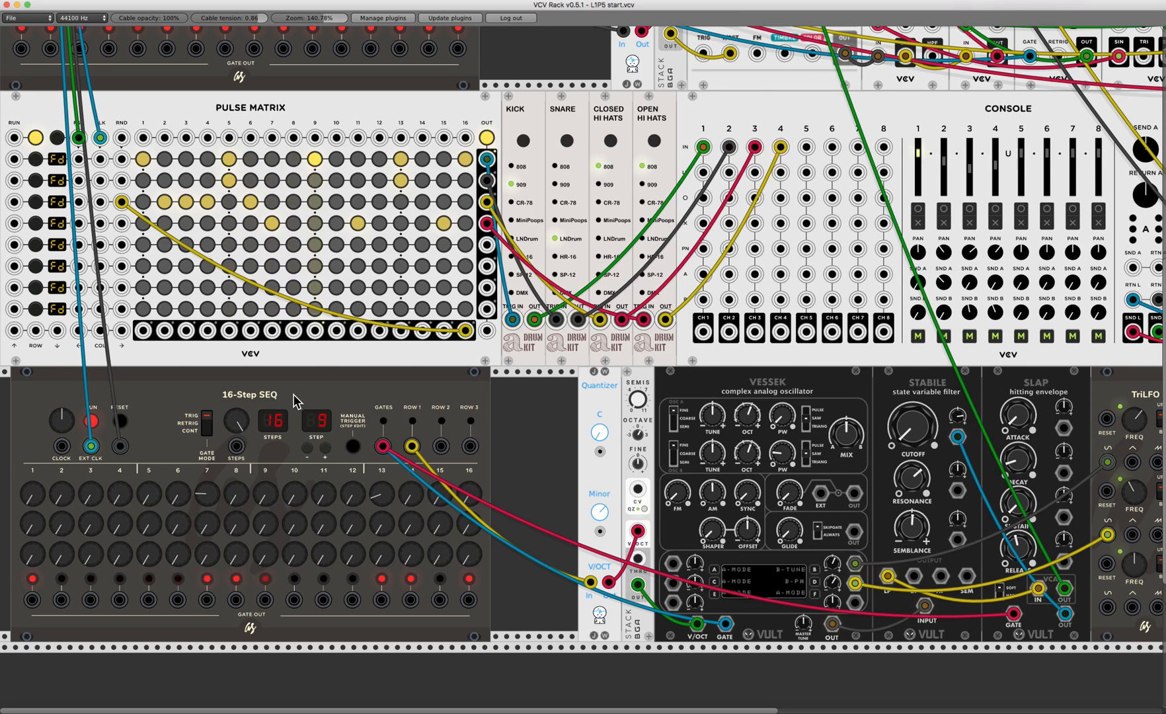
Compare the step counts and gate patterns of the second-row and fourth-row 16-Step SEQ modules.
scroll(294, 397, up, 5)
scroll(294, 397, right, 1)
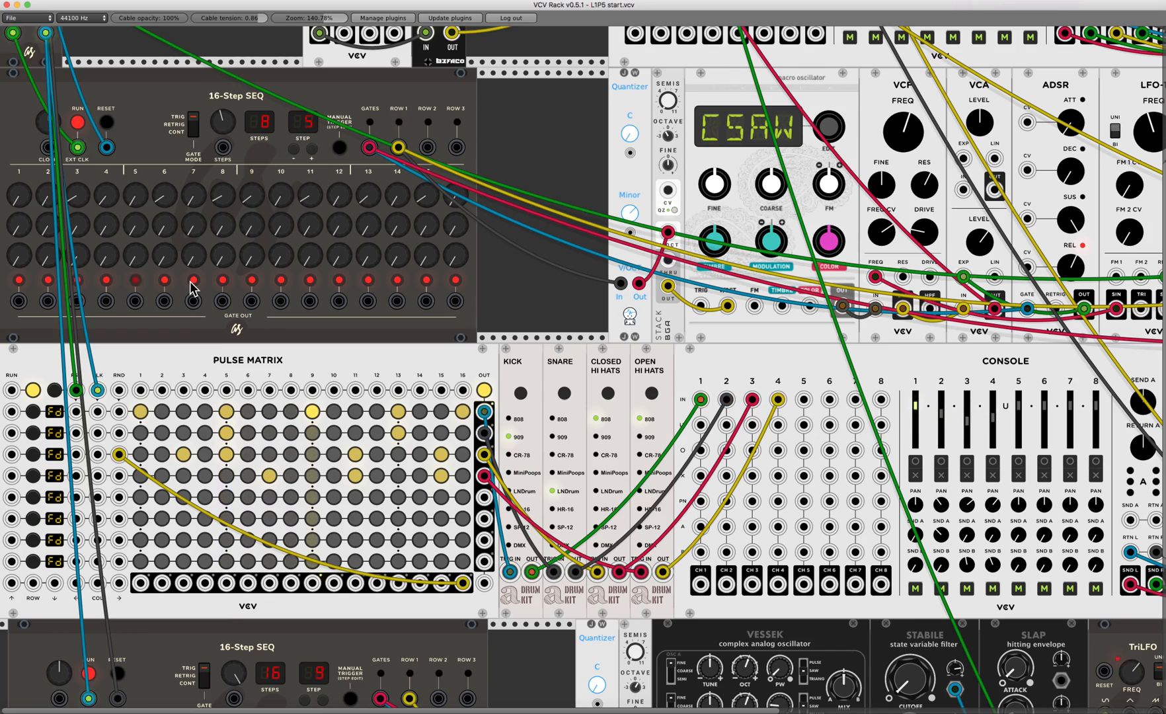
scroll(192, 289, down, 5)
scroll(190, 289, down, 8)
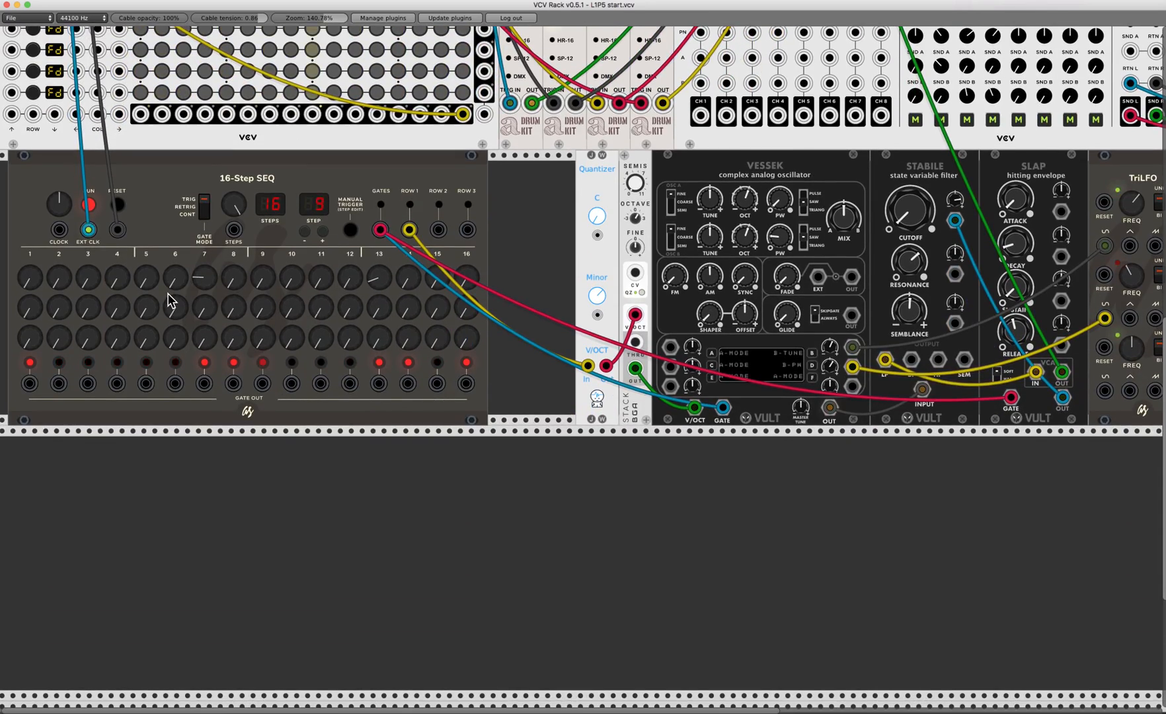
scroll(167, 301, up, 1)
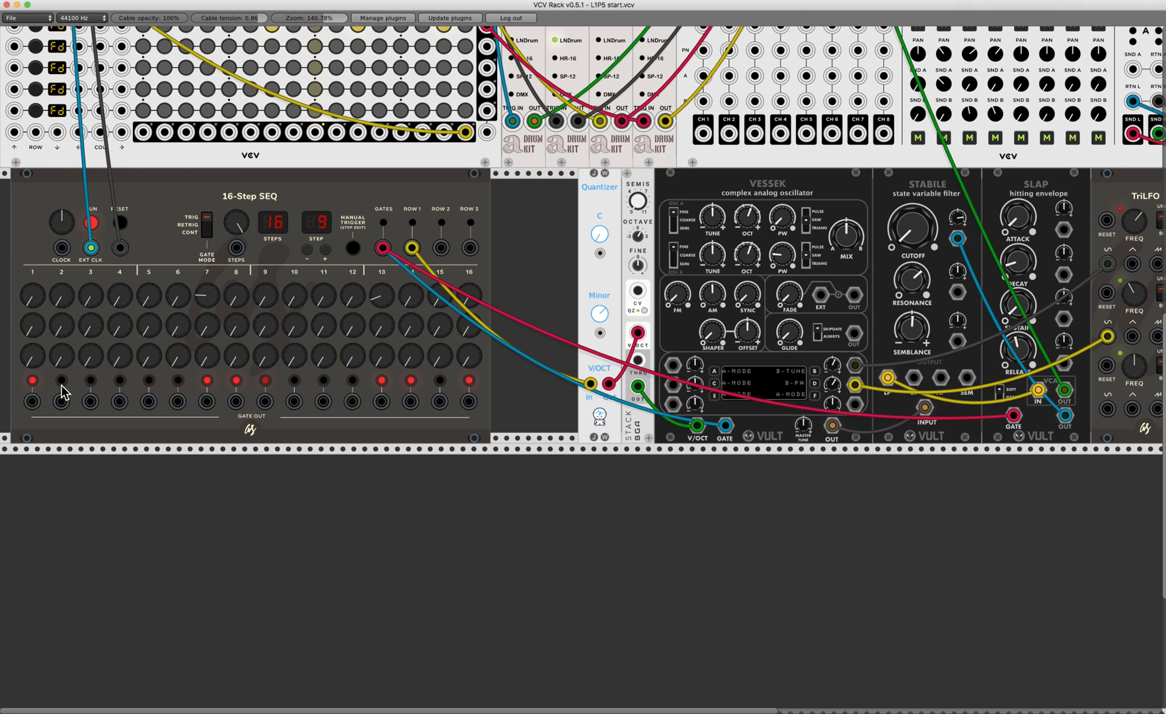
scroll(61, 390, up, 10)
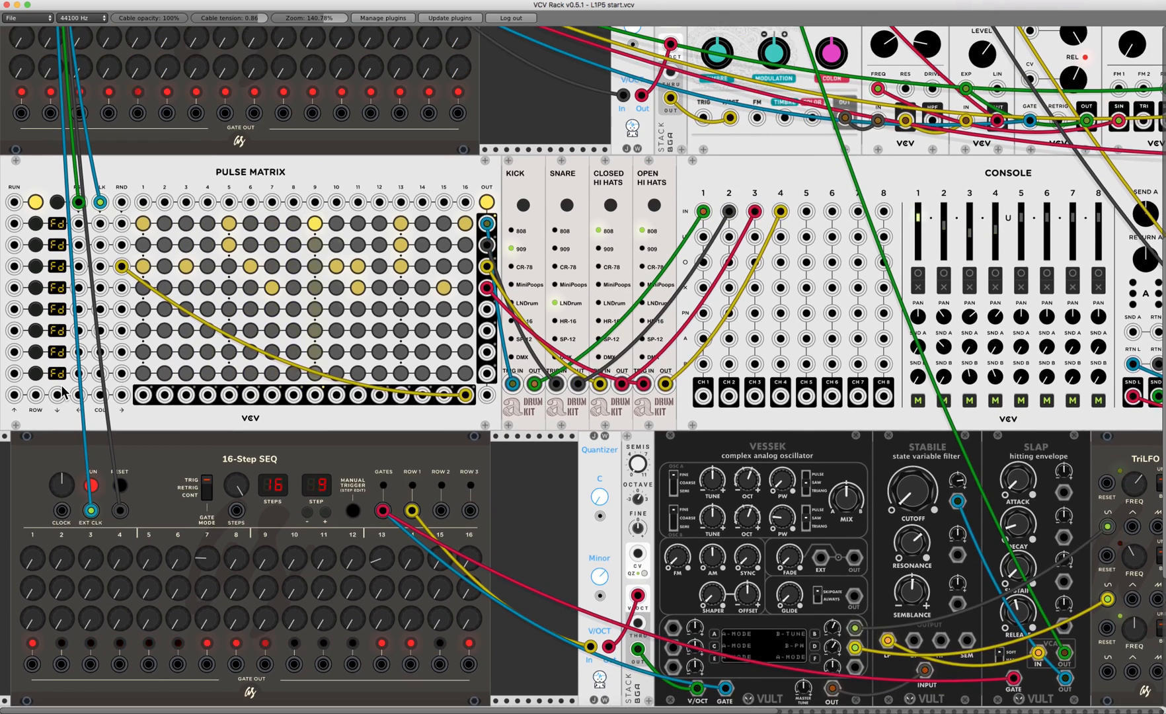
scroll(58, 244, left, 1)
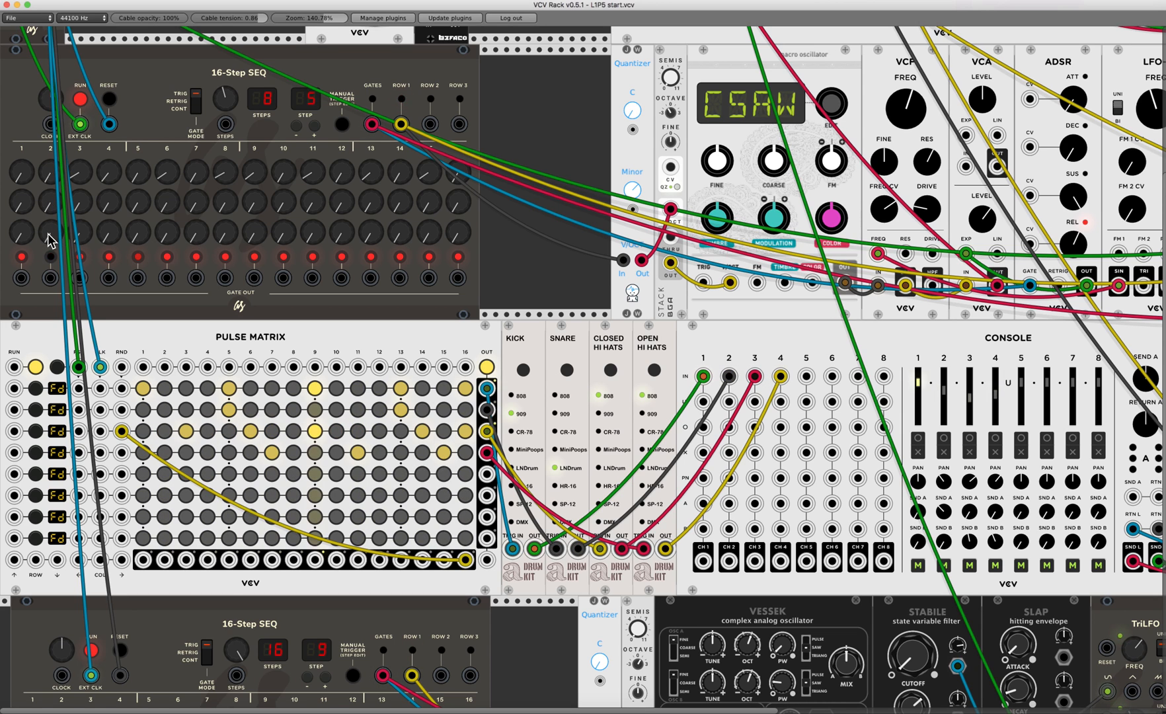
Try toggling the step 2 gate on the second-row 16-Step SEQ and the step 13 gate on the fourth-row one.
click(51, 258)
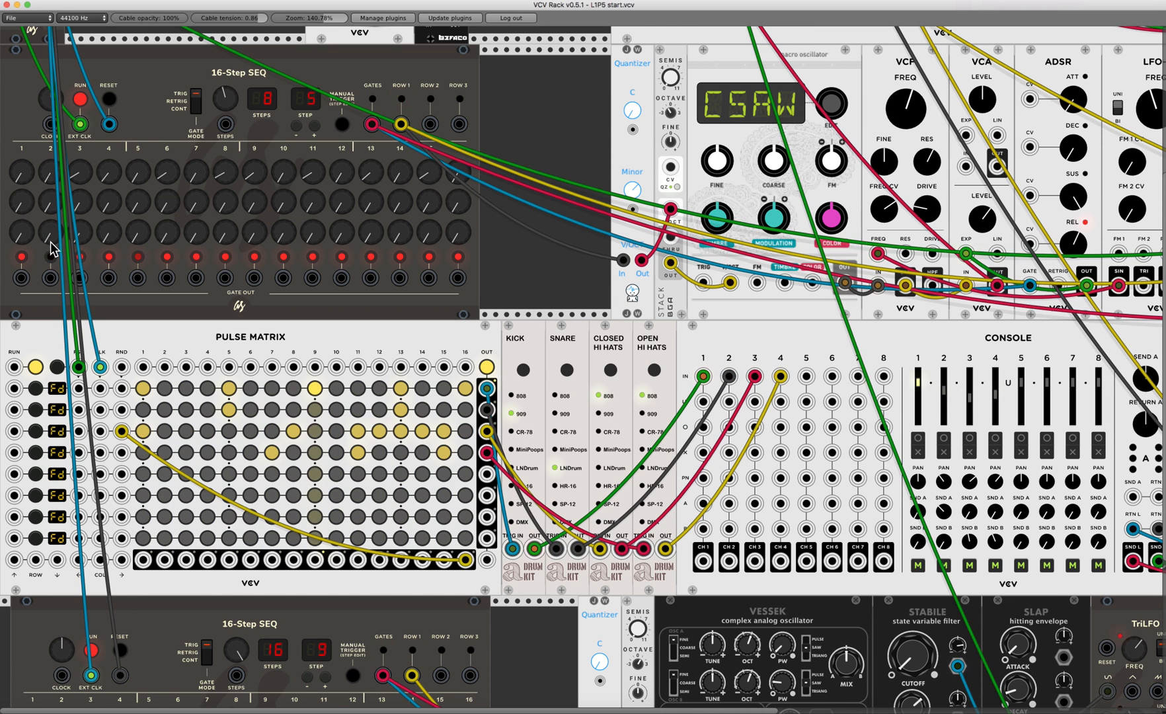
scroll(52, 263, down, 10)
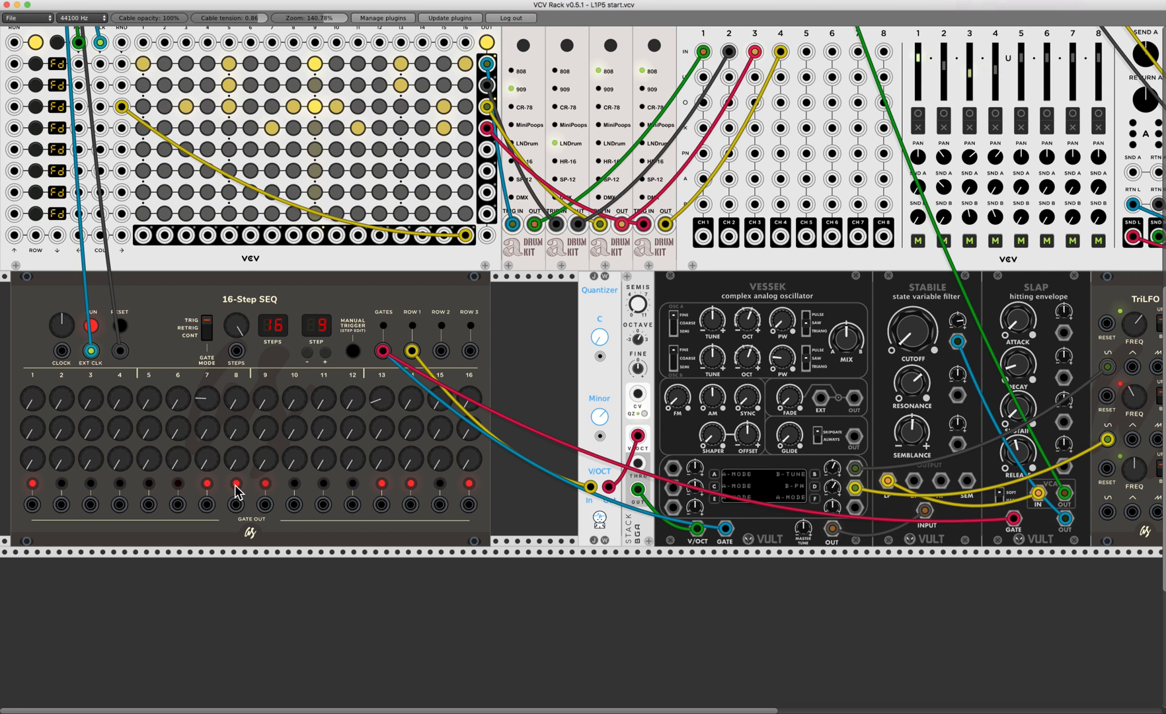
click(381, 483)
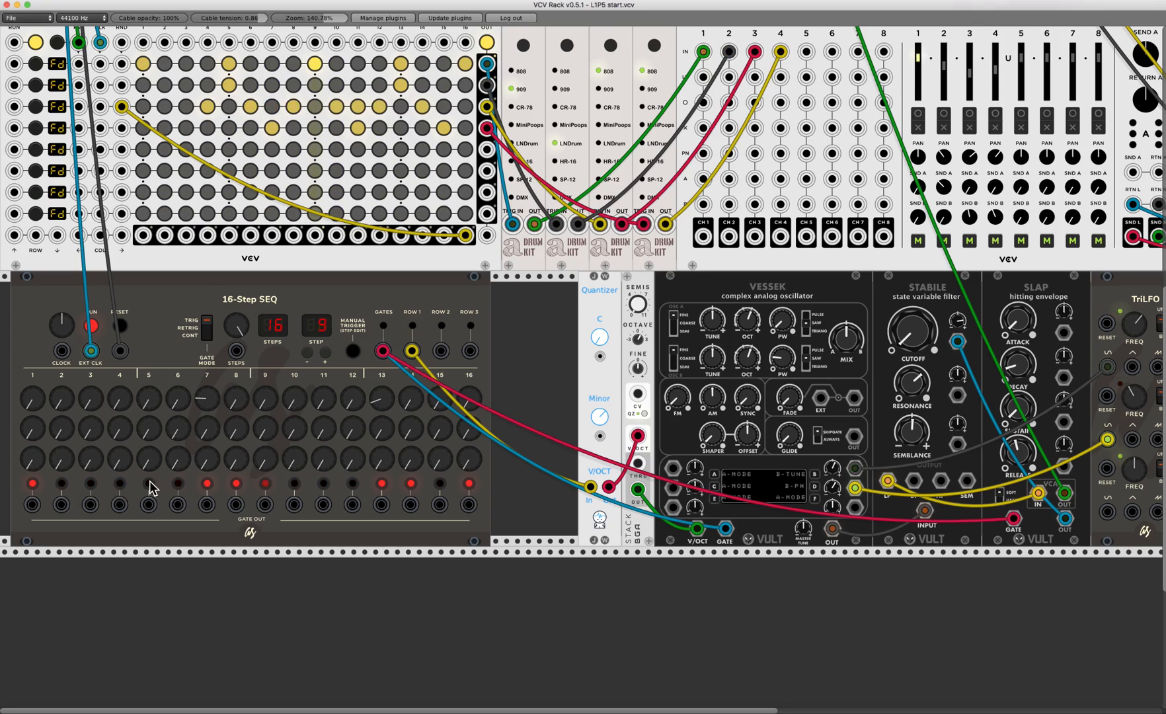
Solo channel 3 instead of channel 5 on the top-row Console.
scroll(164, 475, up, 10)
scroll(163, 482, up, 4)
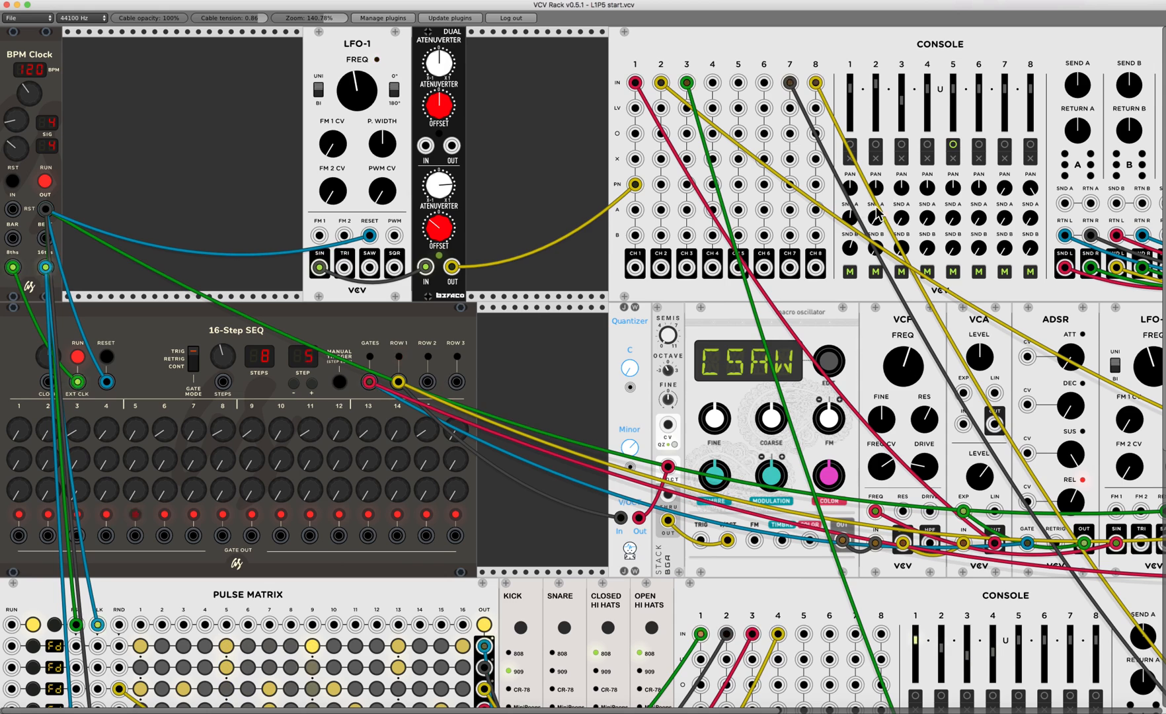
click(901, 144)
Try switching the gates of steps 3, 4 and 5 on and off in the fourth-row 16-Step SEQ.
scroll(846, 250, down, 10)
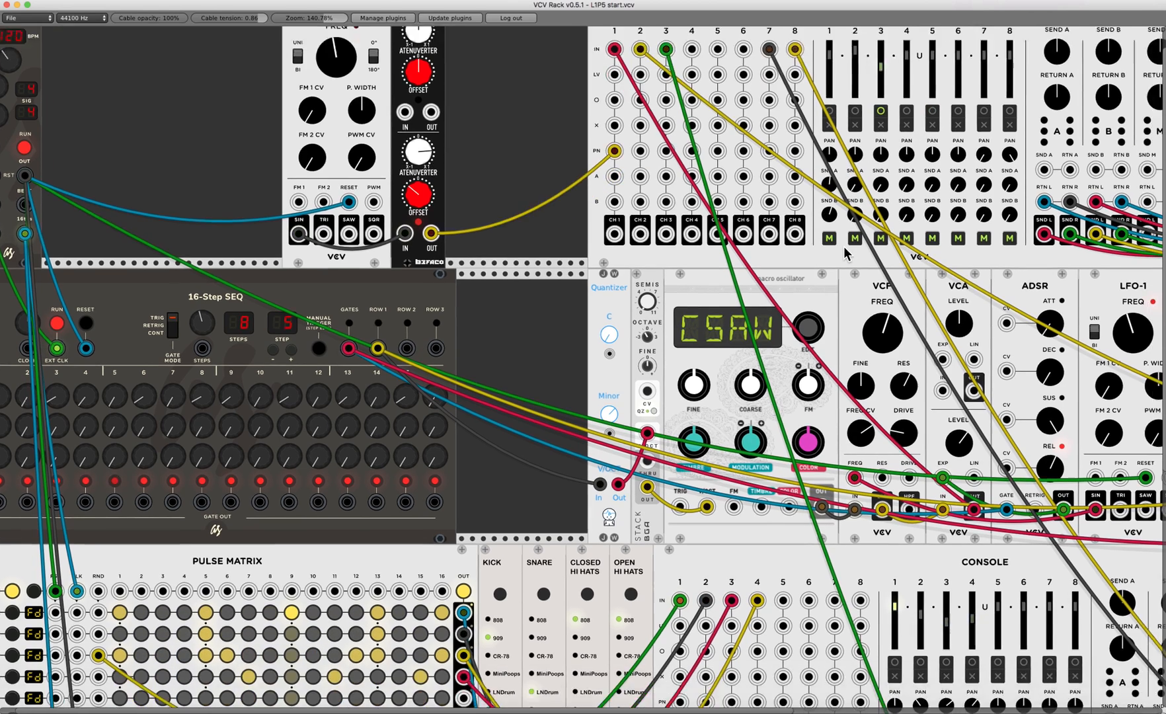
scroll(846, 250, down, 3)
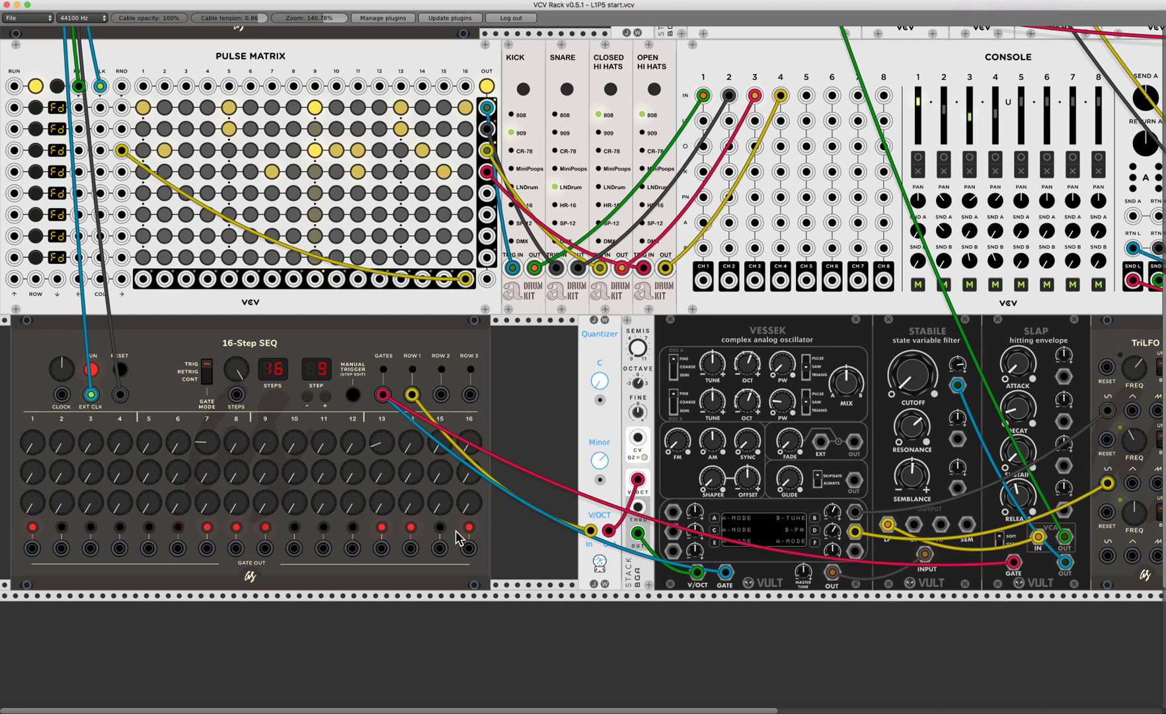
click(93, 530)
click(120, 528)
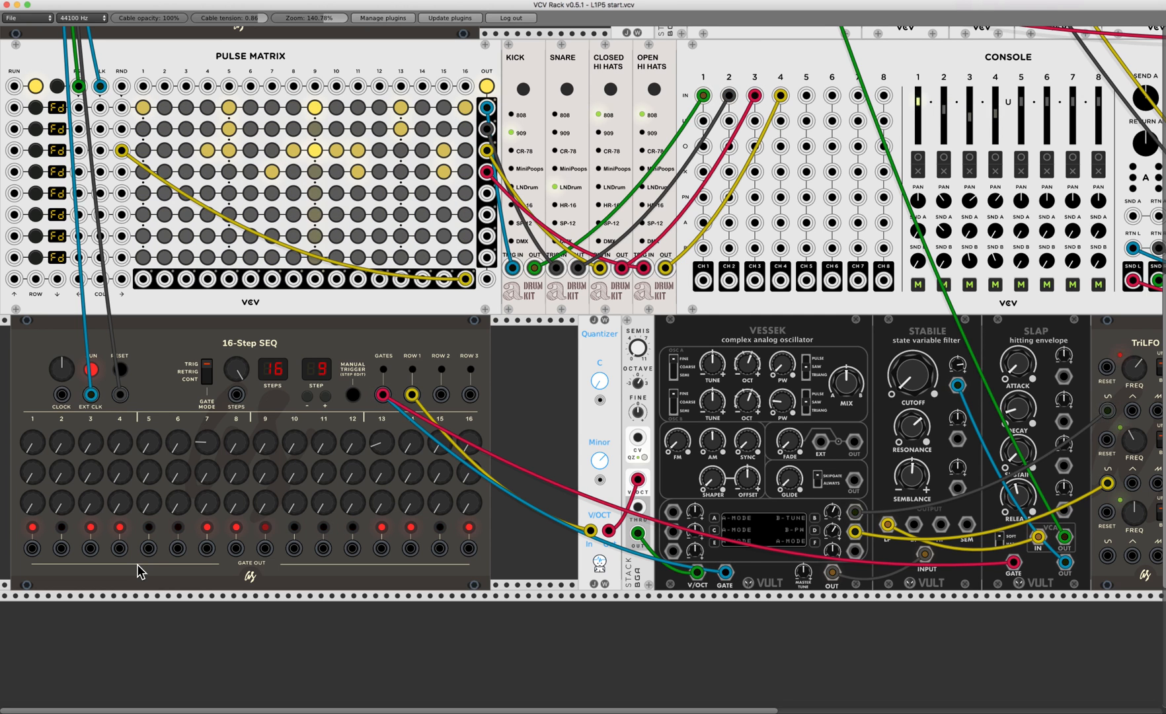
click(119, 530)
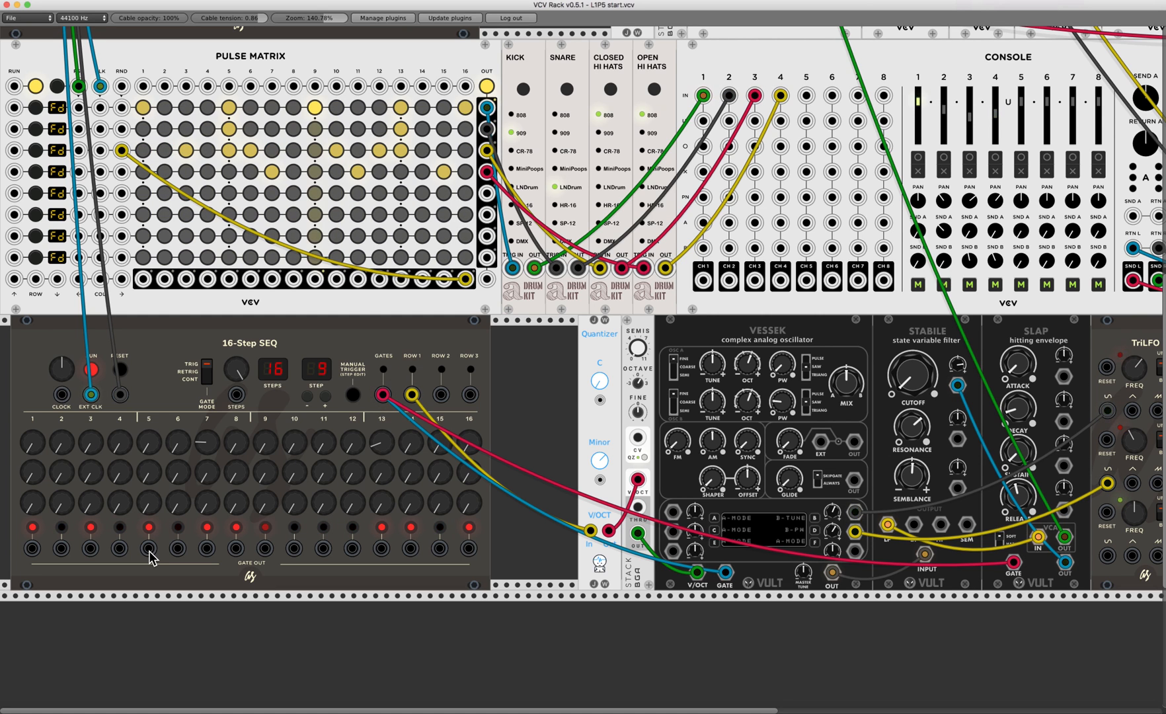
click(92, 530)
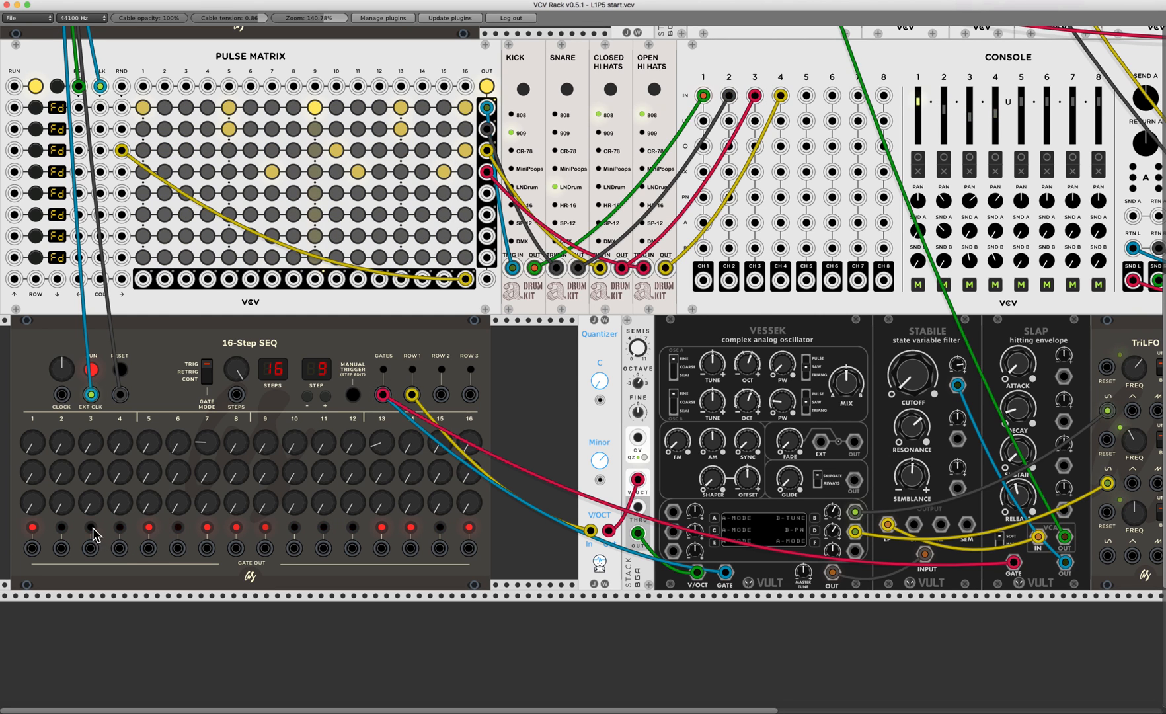
click(119, 530)
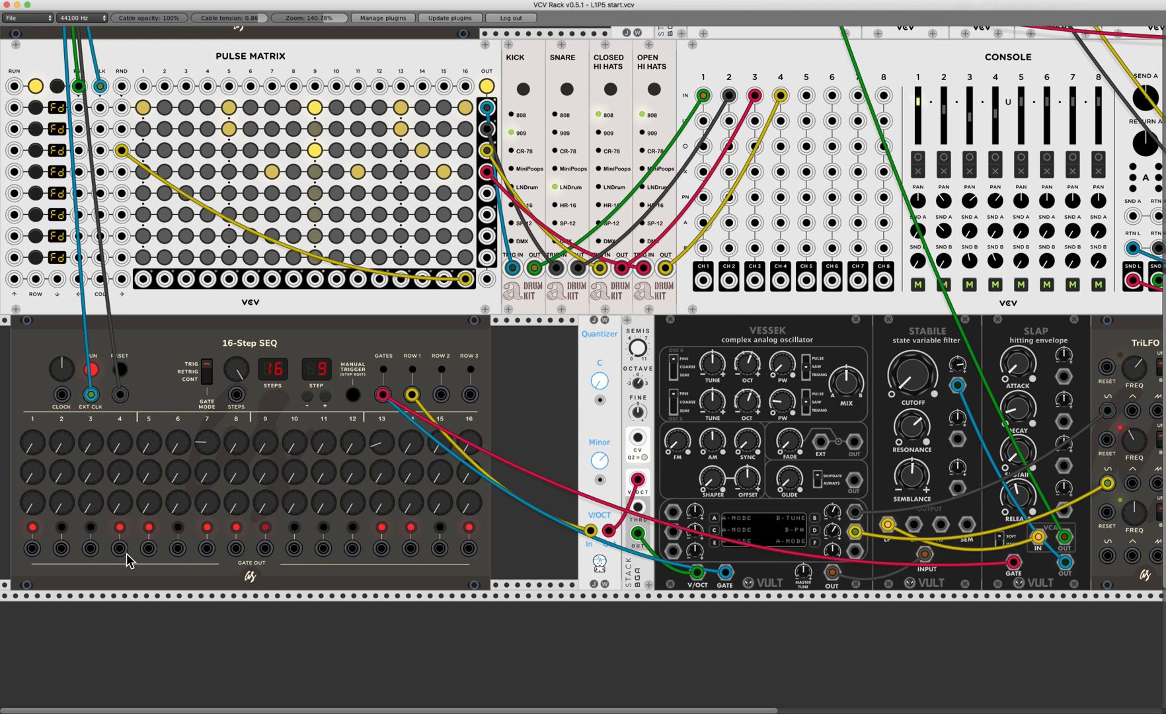
click(120, 529)
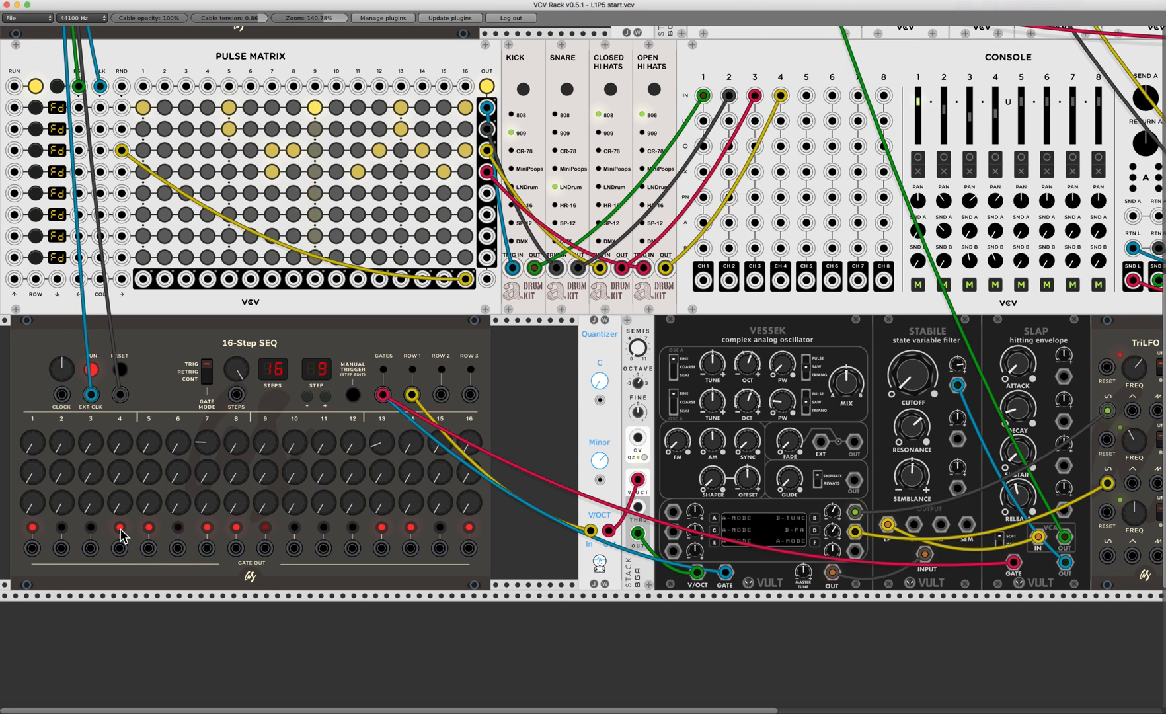
click(148, 527)
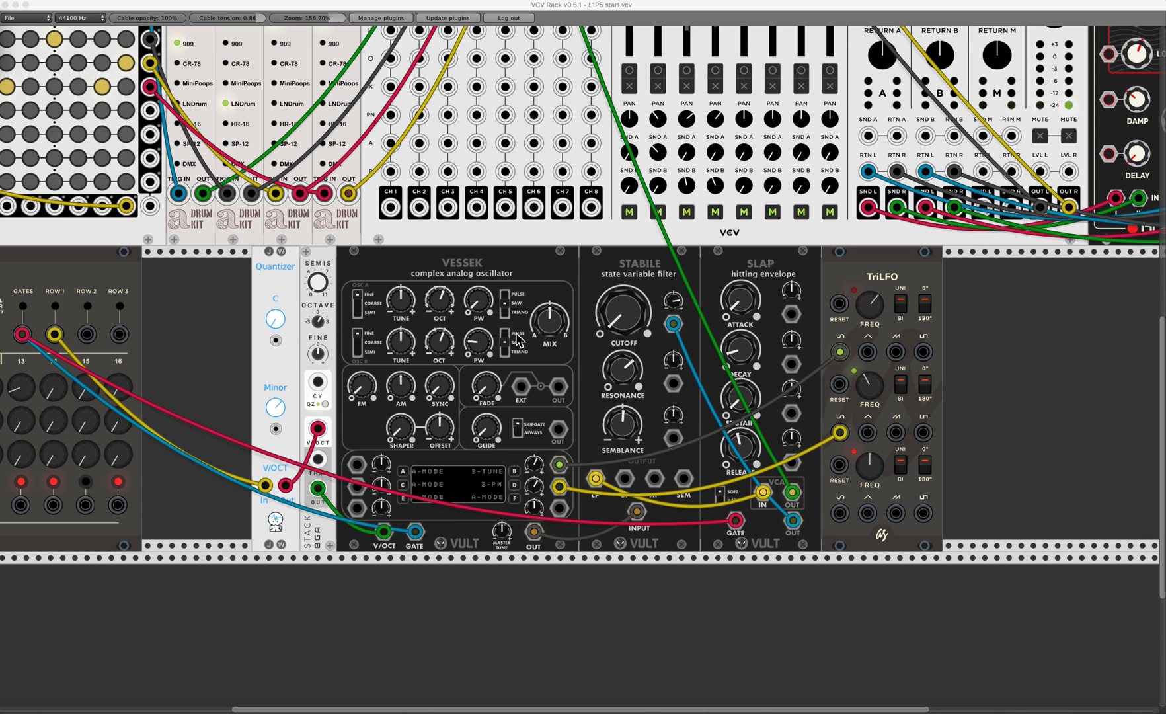
Sweep the VESSEK's MIX knob to oscillator A, over to oscillator B, and back to the middle.
click(548, 317)
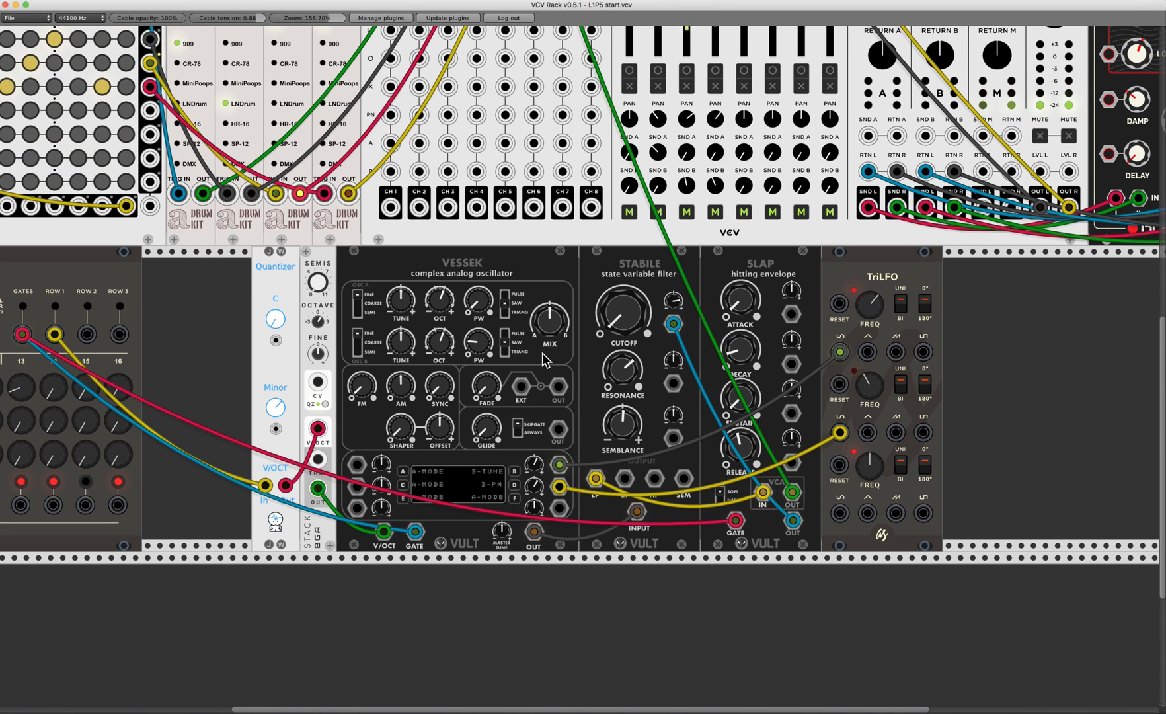
drag(550, 322, 551, 463)
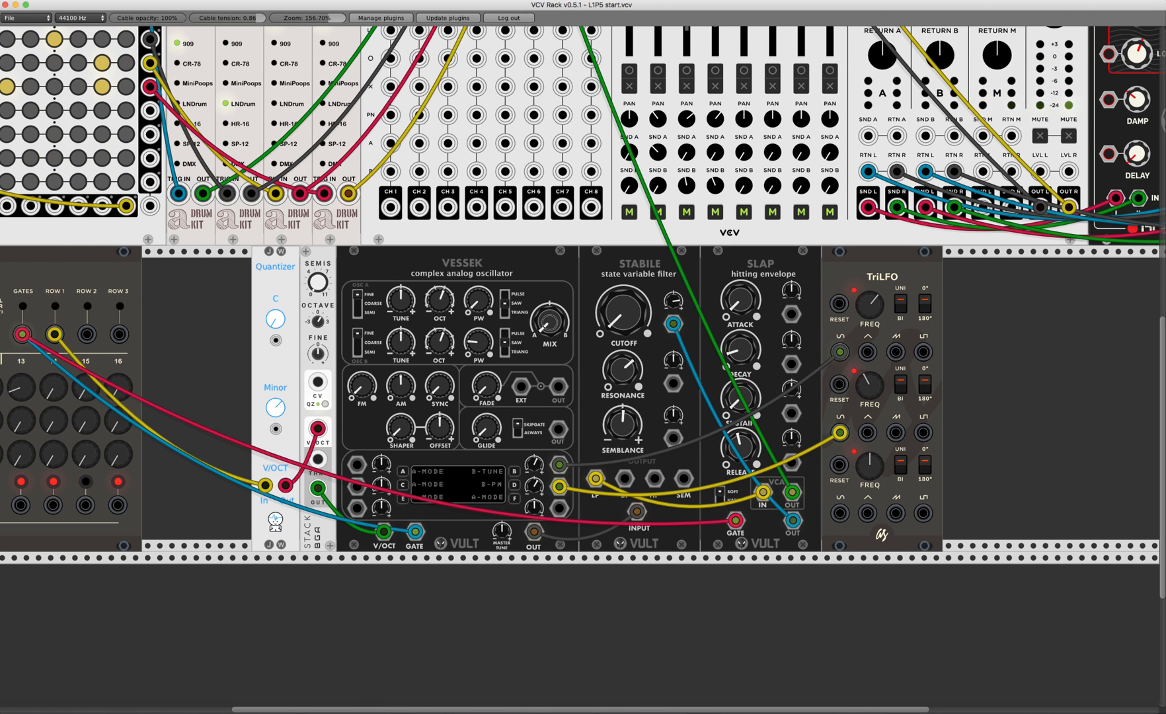
drag(548, 322, 547, 185)
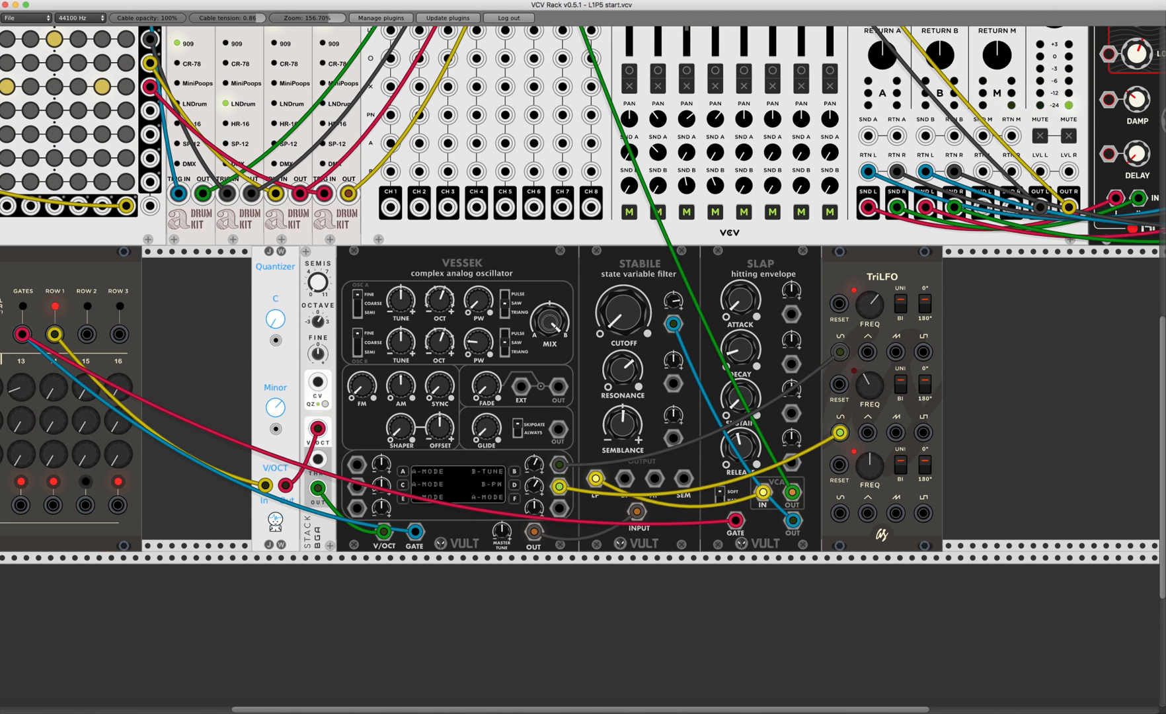
drag(549, 322, 549, 384)
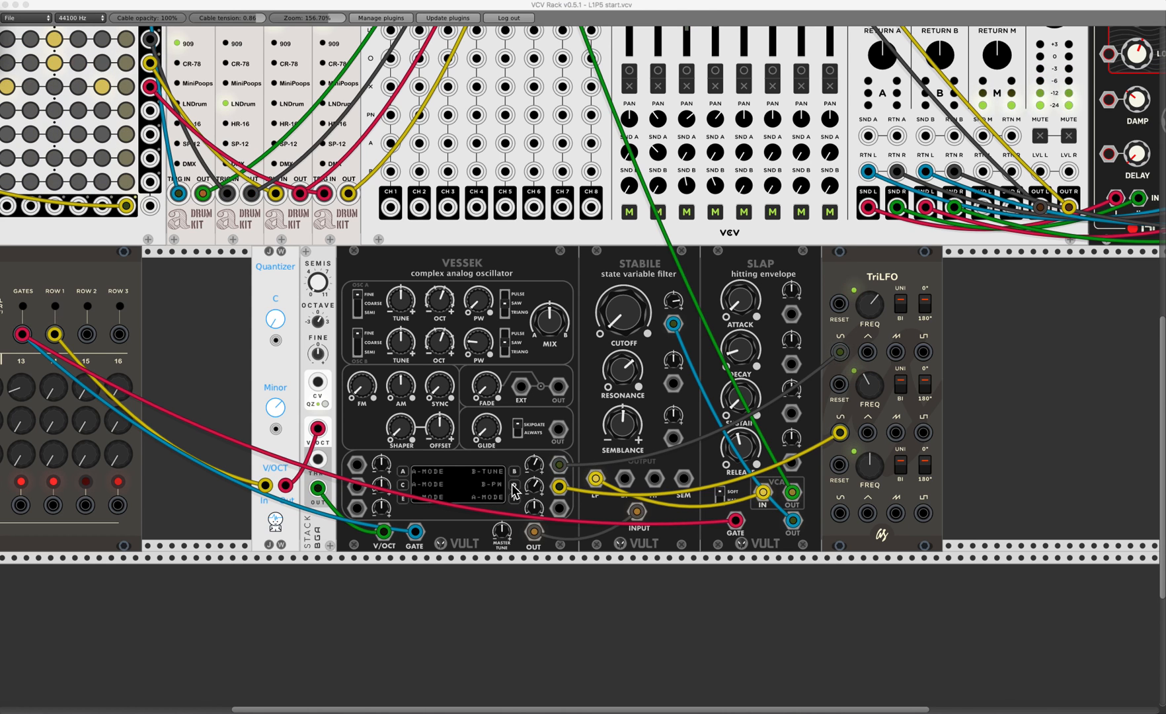
Assign modulation slot A of the VESSEK to its MIX control.
click(403, 472)
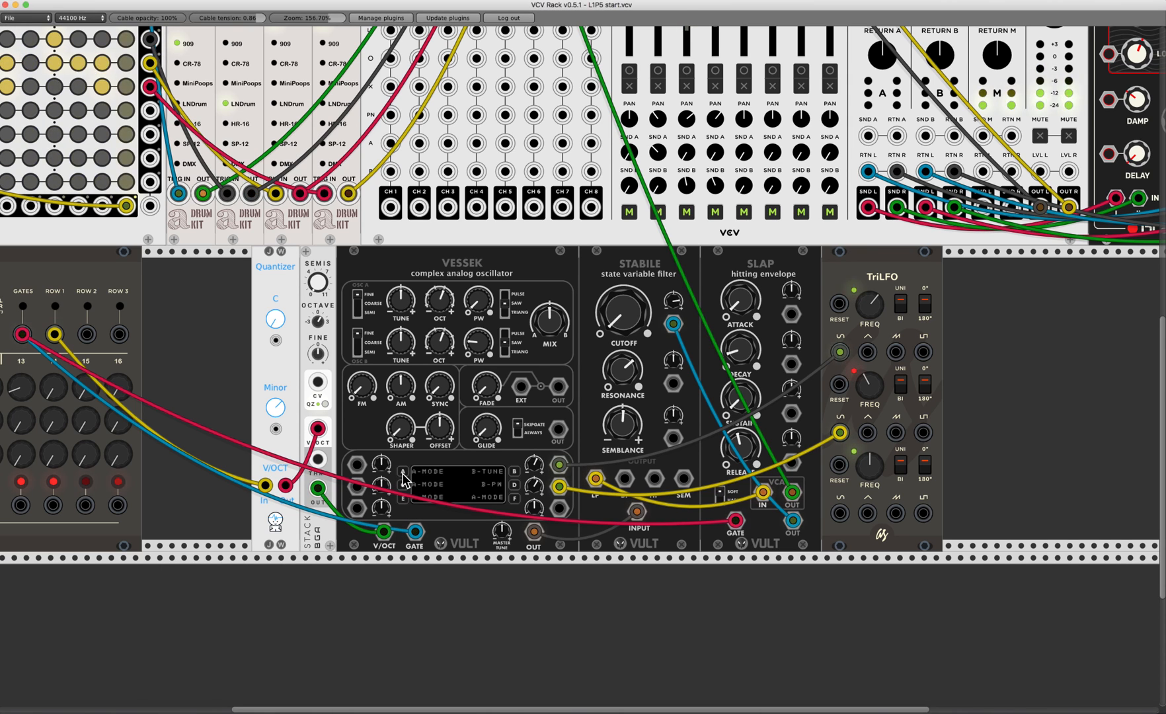
click(403, 472)
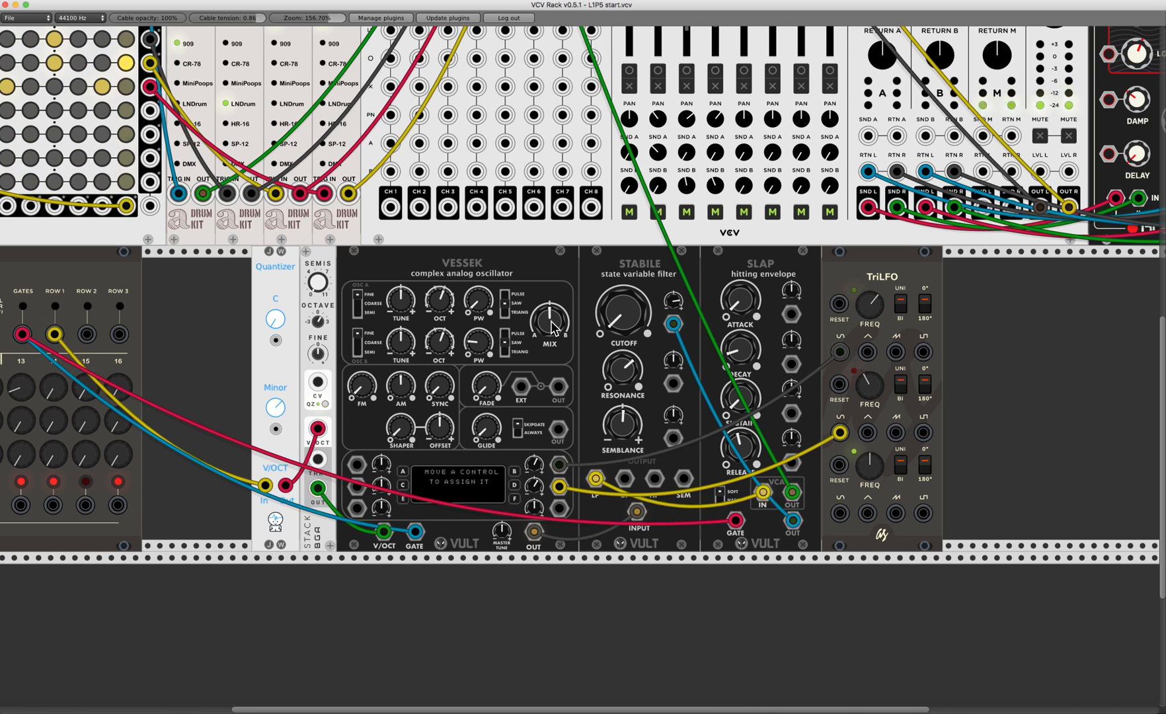
drag(553, 324, 553, 327)
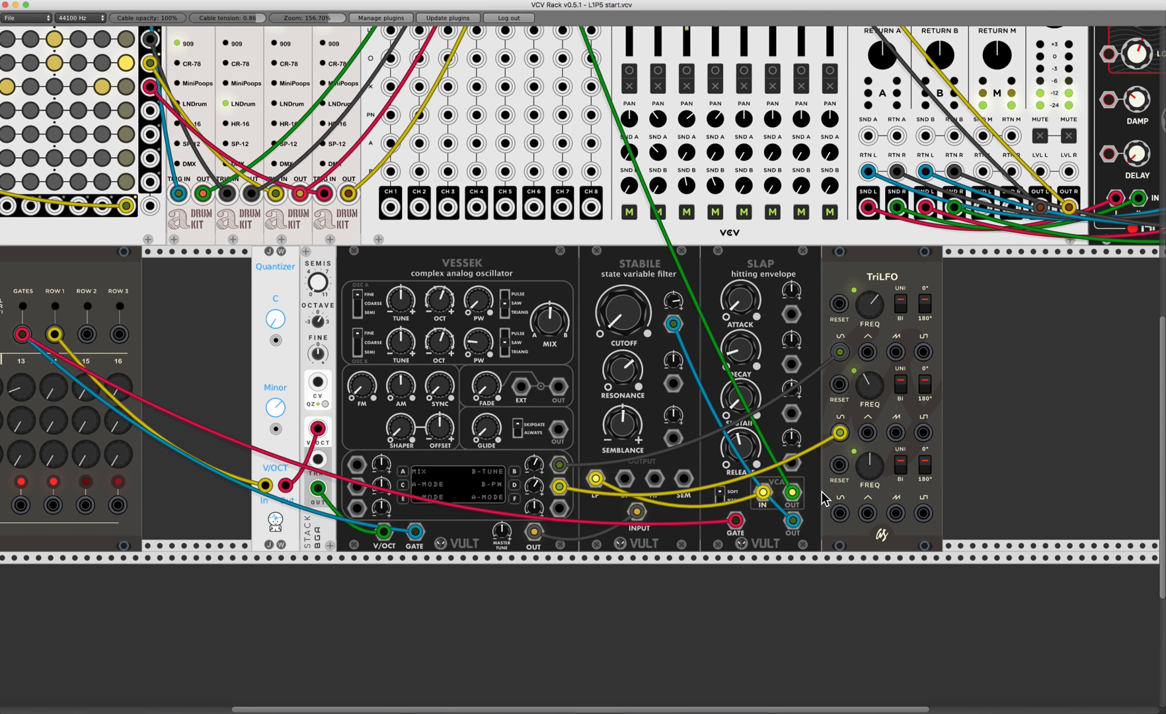
Try modulating the VESSEK's MIX through slot A from the third TriLFO section's sine output, and unplug the cable again.
drag(841, 518, 356, 465)
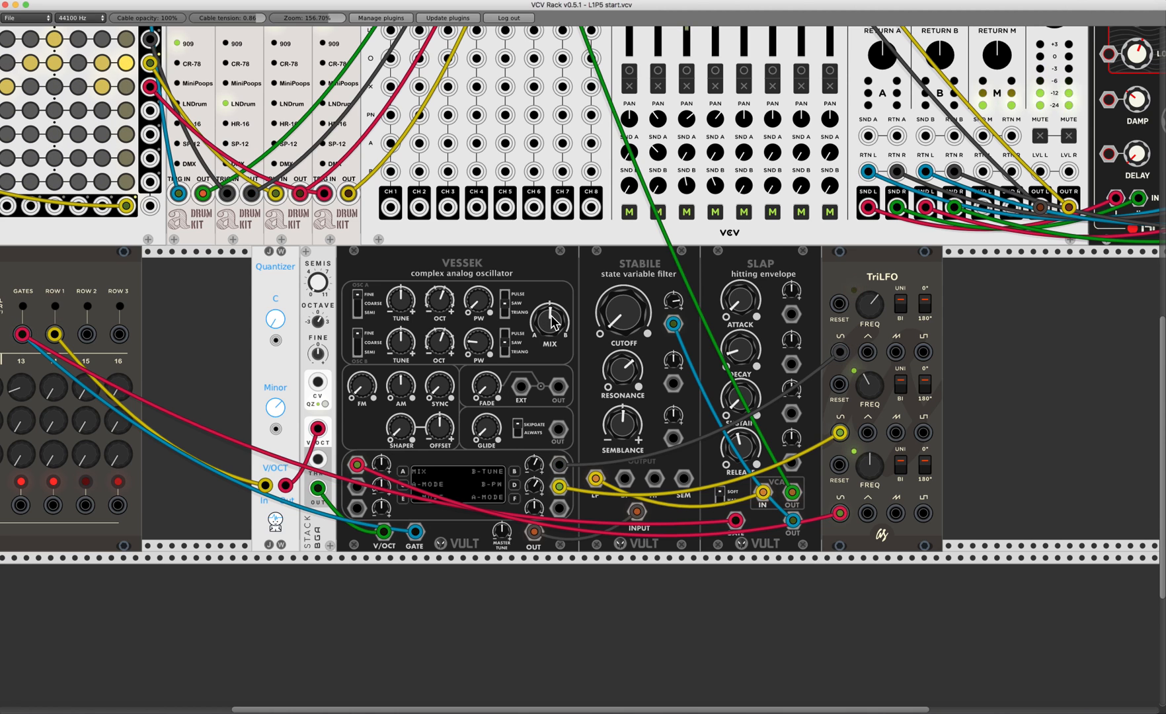
drag(384, 459, 384, 410)
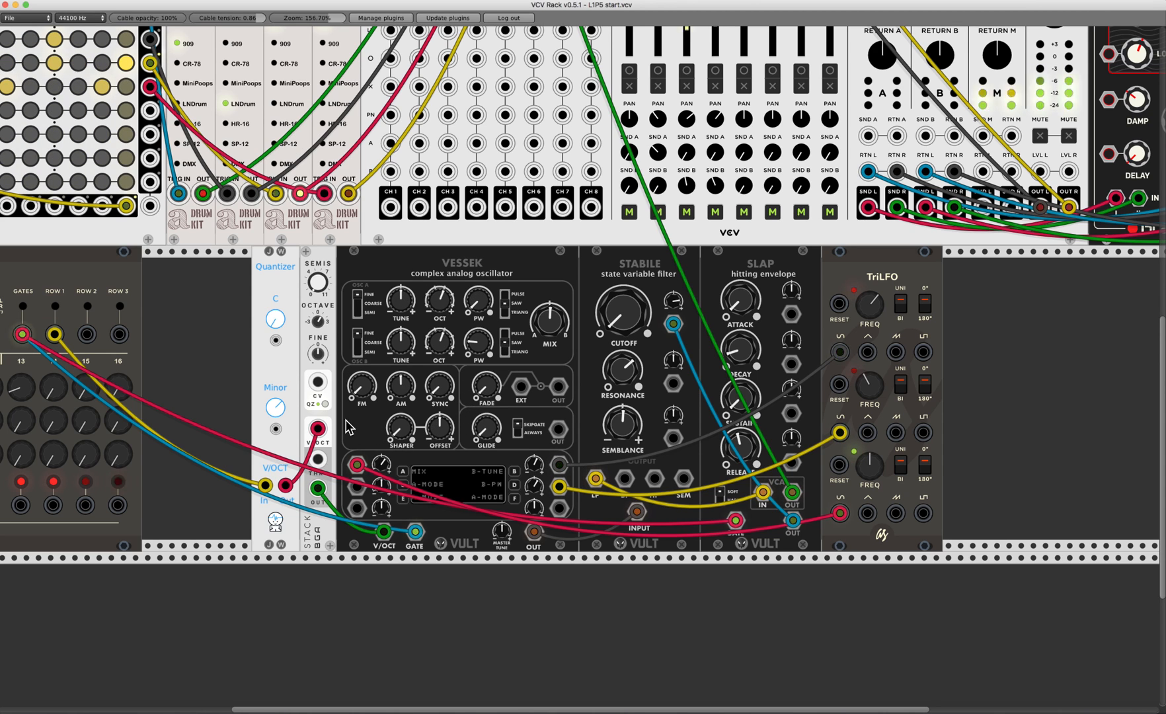
drag(358, 467, 837, 527)
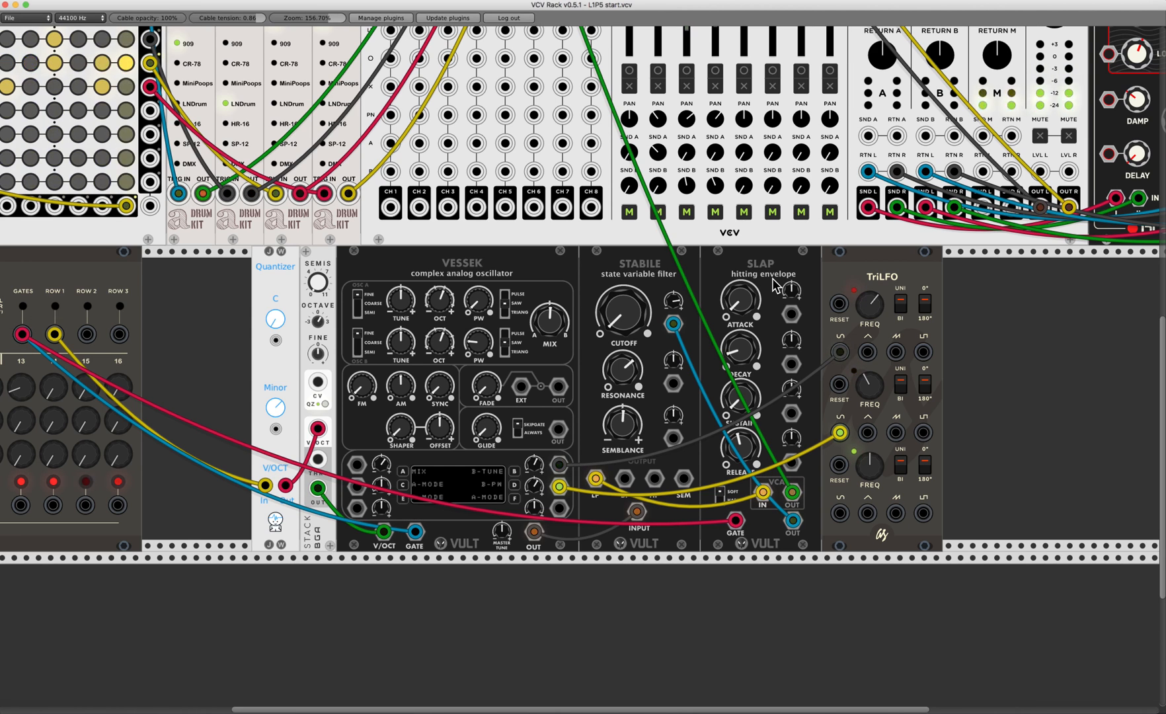
Trace the cable from the SLAP's VCA output up to the channel 3 input of the top-row Console.
scroll(775, 285, up, 5)
scroll(774, 285, up, 2)
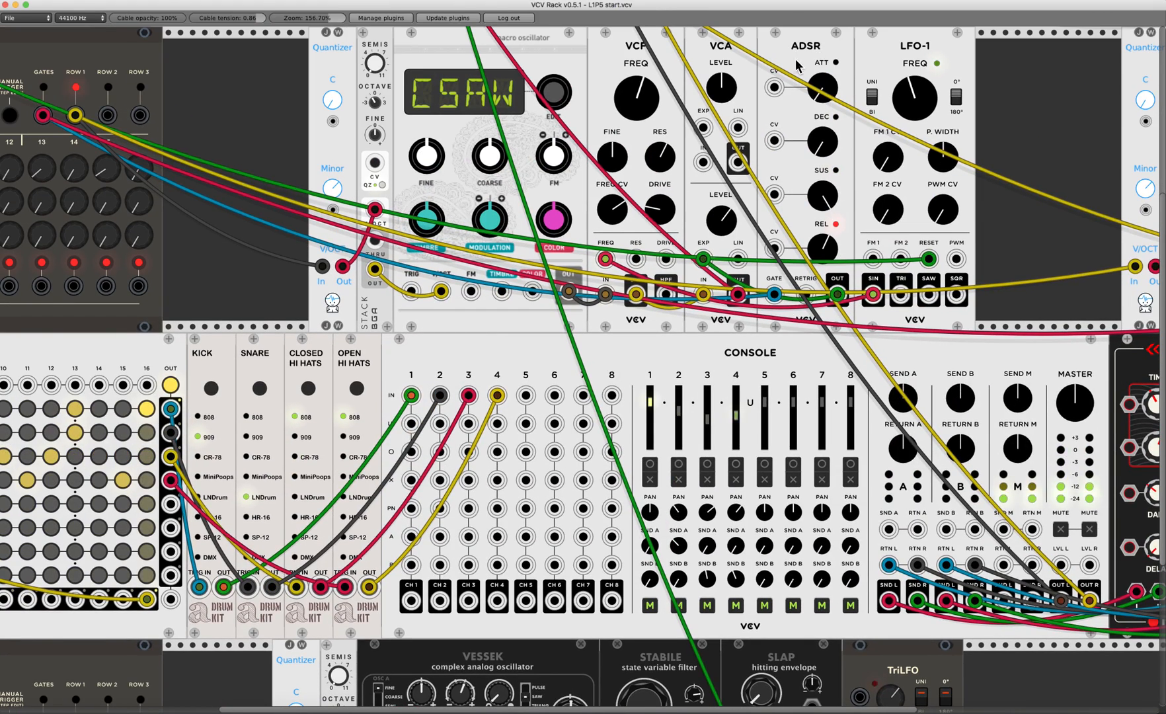
scroll(785, 212, down, 3)
scroll(785, 210, down, 3)
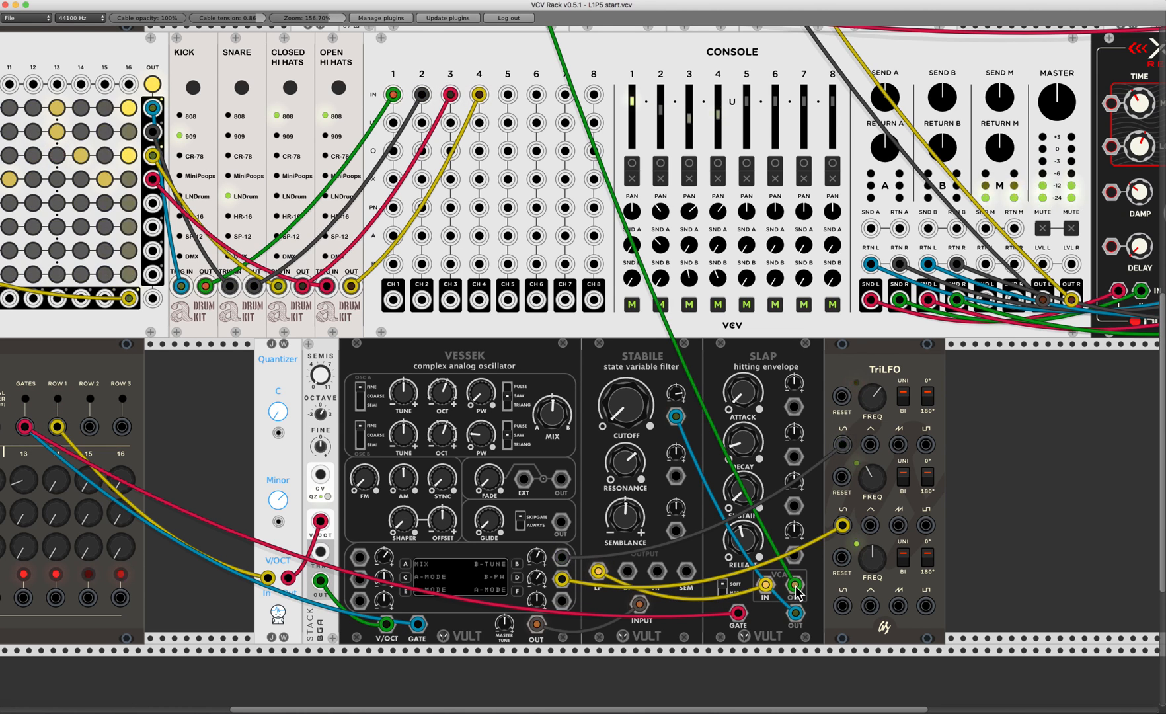
scroll(643, 377, up, 15)
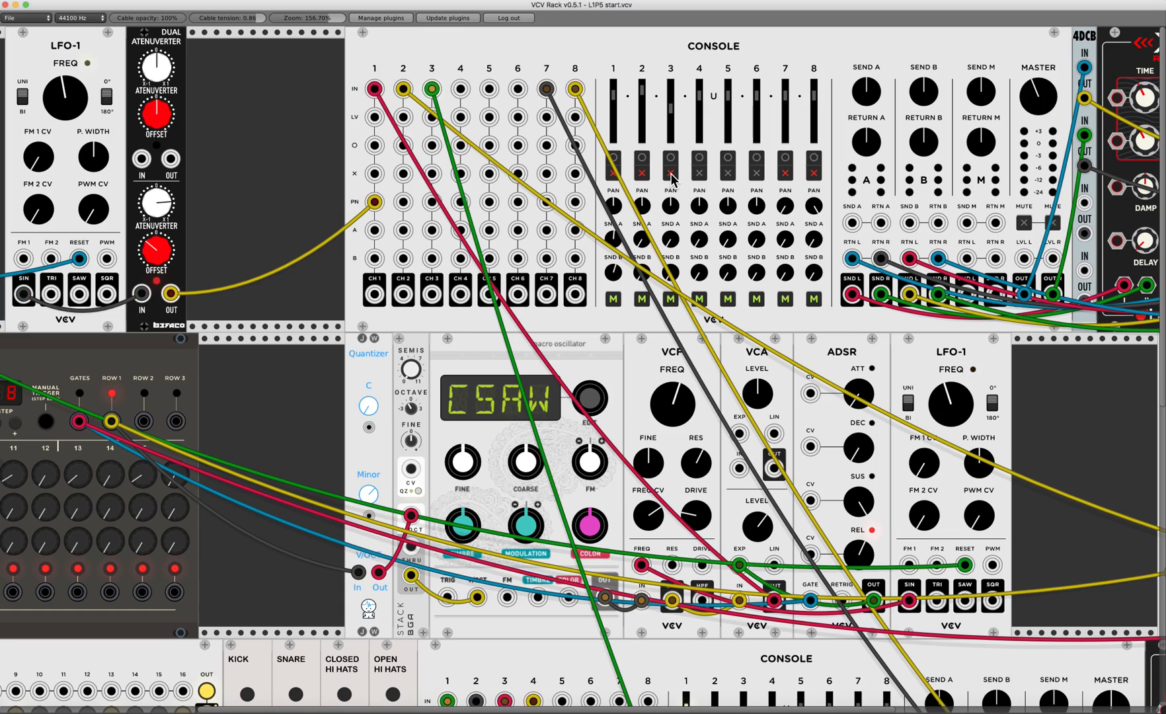
scroll(671, 177, down, 10)
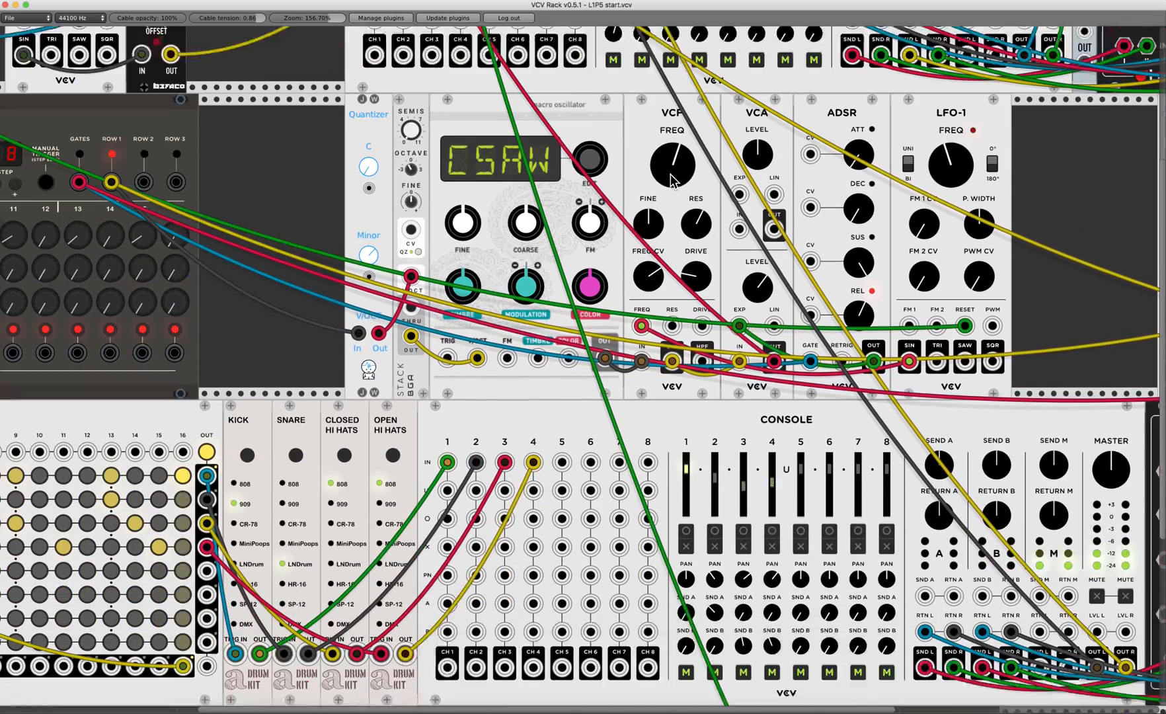
scroll(670, 180, down, 2)
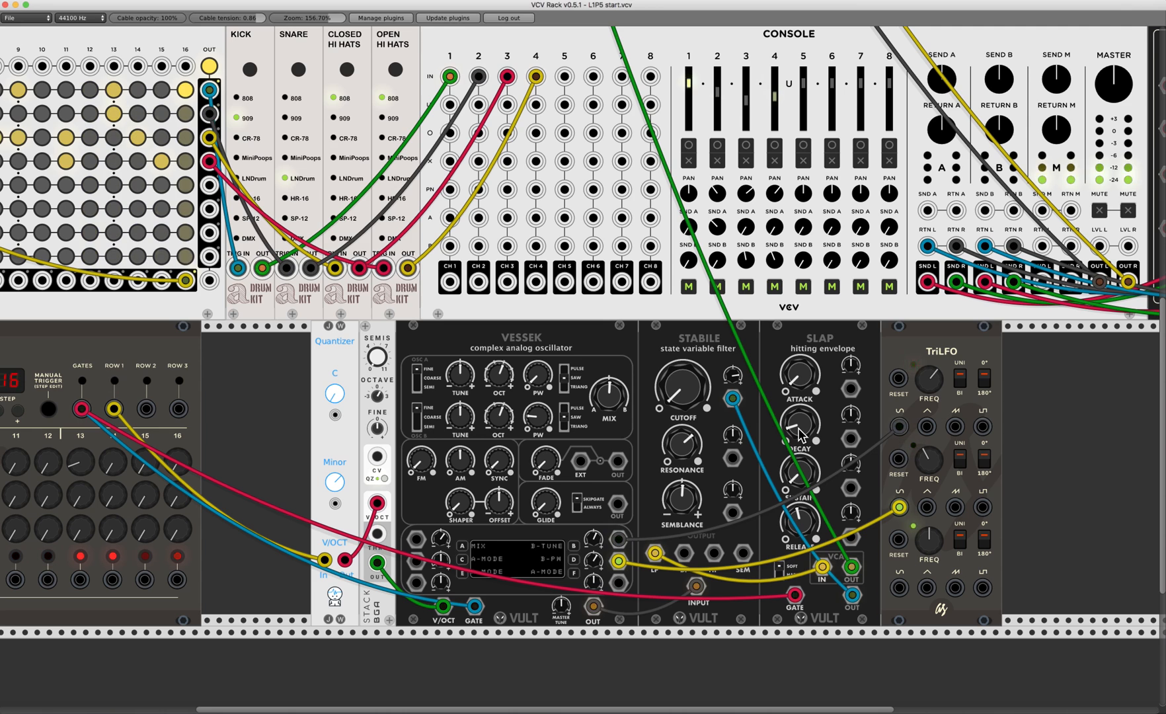
Raise the STABILE filter's CUTOFF and RESONANCE, and try its SEMBLANCE, the SLAP's DECAY and the first TriLFO FREQ knob.
drag(797, 428, 798, 413)
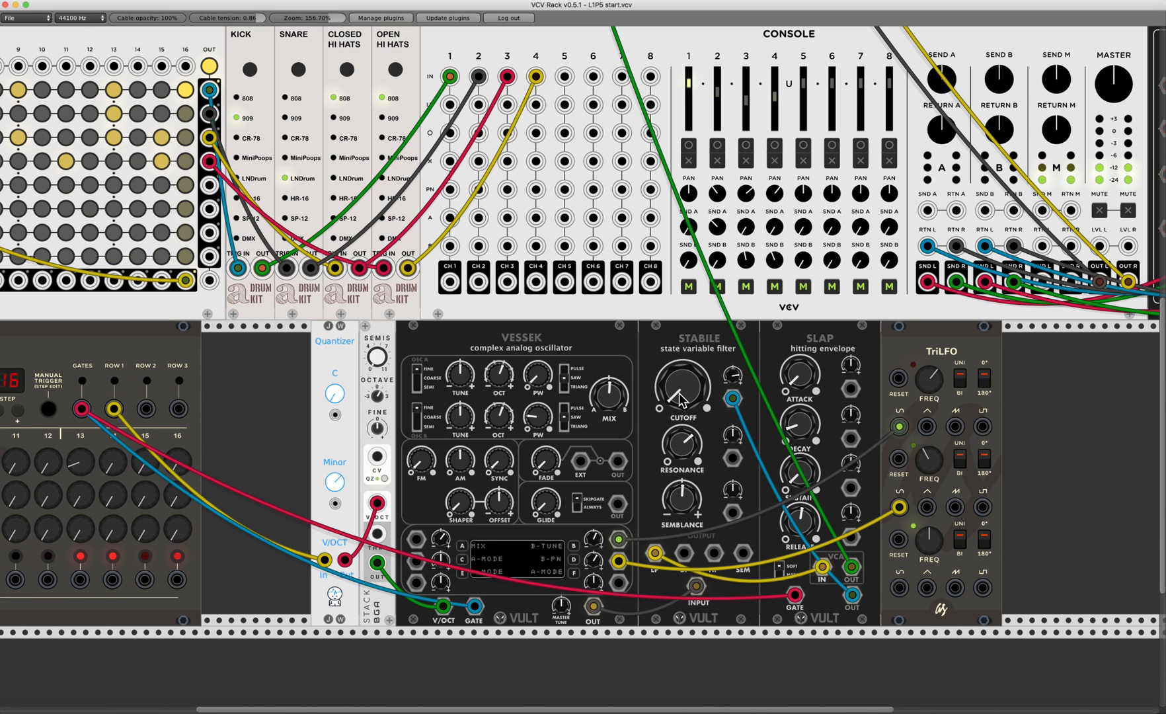
mouse_move(679, 394)
mouse_down()
mouse_move(678, 383)
mouse_move(679, 397)
mouse_up()
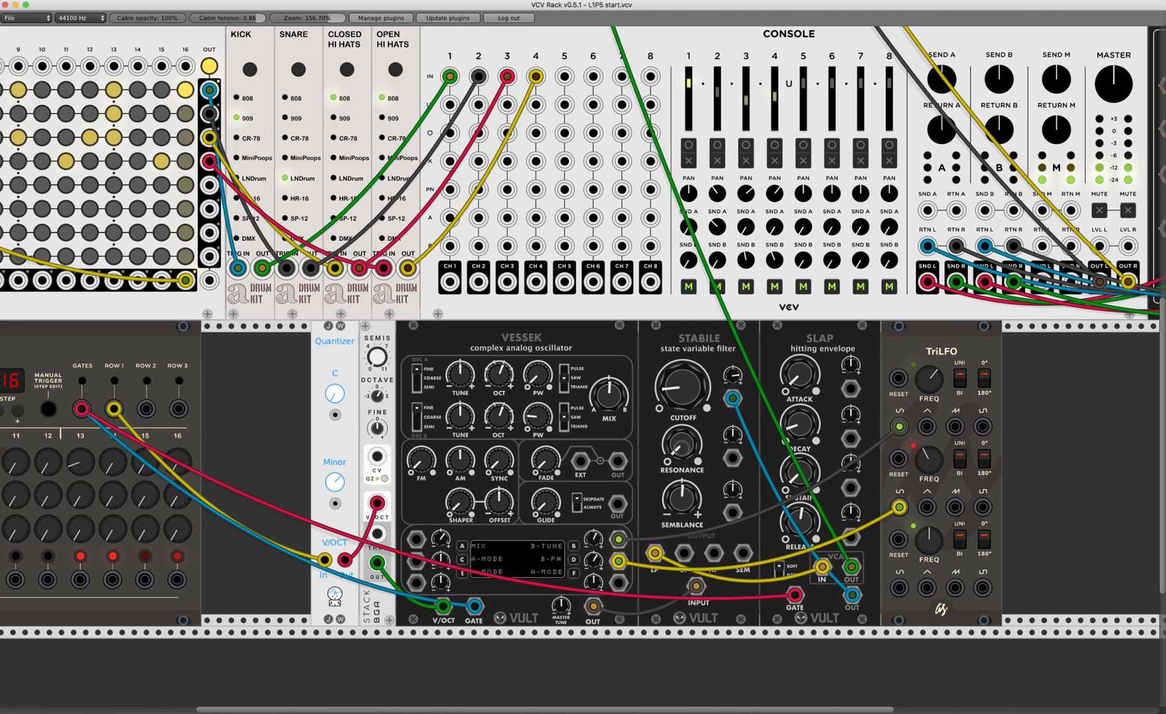
drag(681, 448, 681, 447)
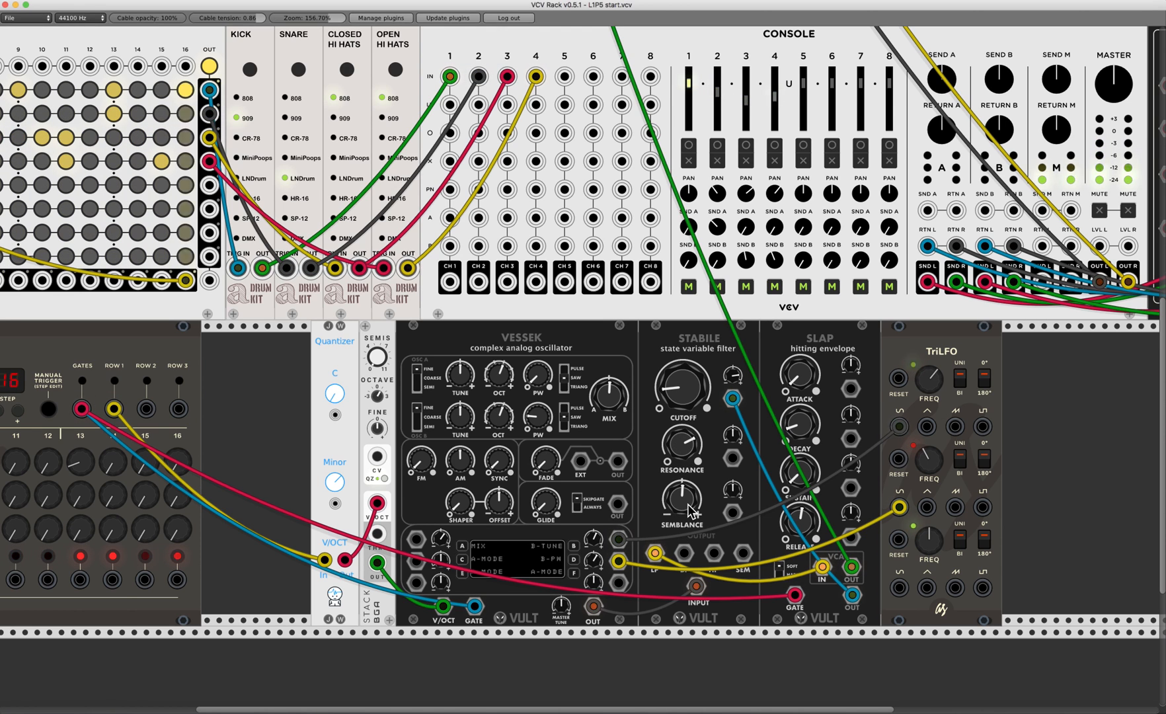
drag(686, 504, 686, 504)
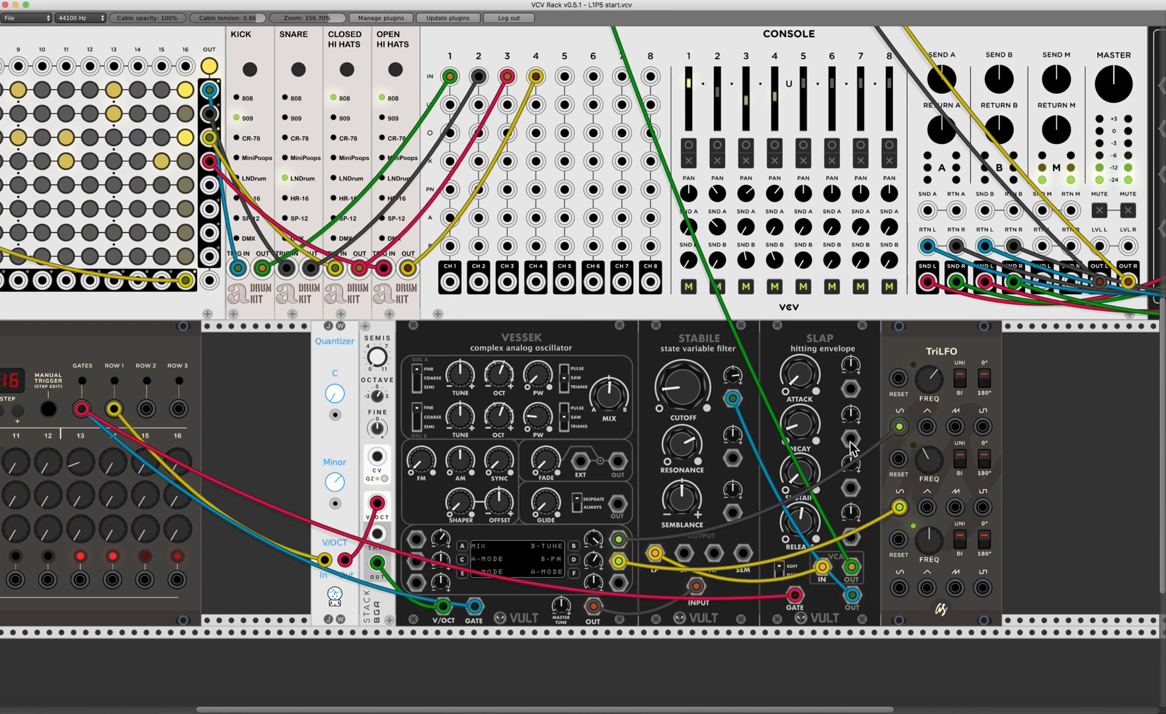
drag(942, 372, 932, 387)
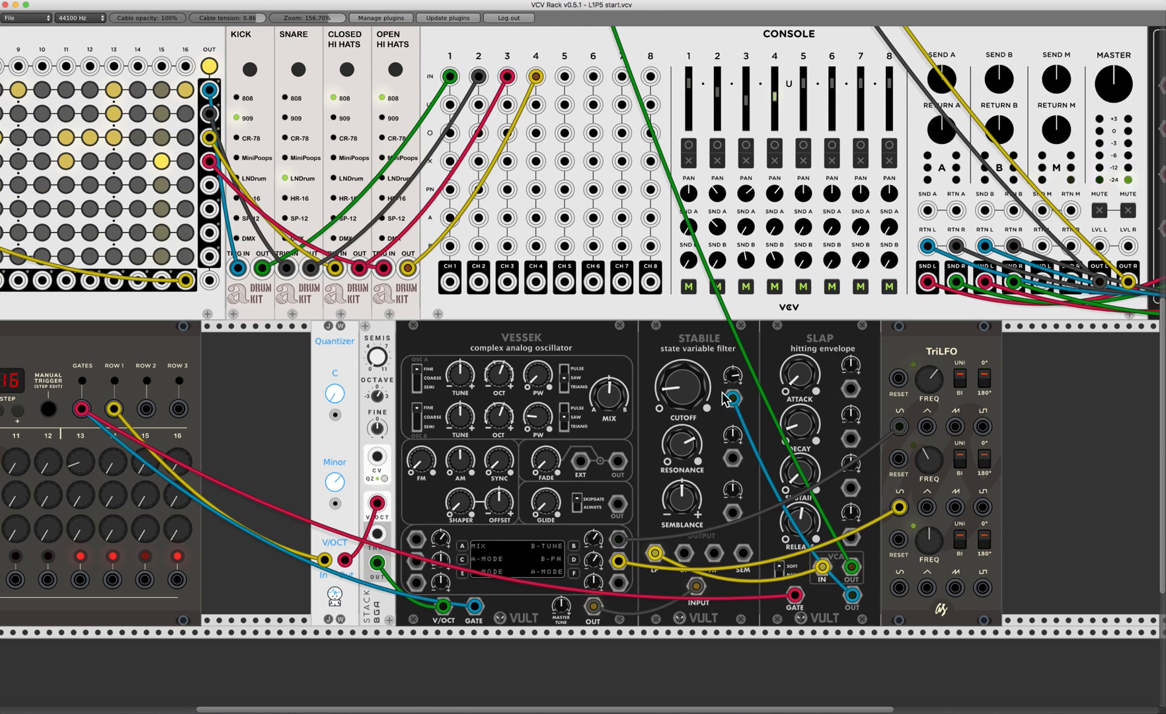
Unmute channels 1, 2, 7 and 8 on the top-row Console so these voices play along with channel 3.
scroll(618, 214, up, 15)
scroll(608, 198, left, 2)
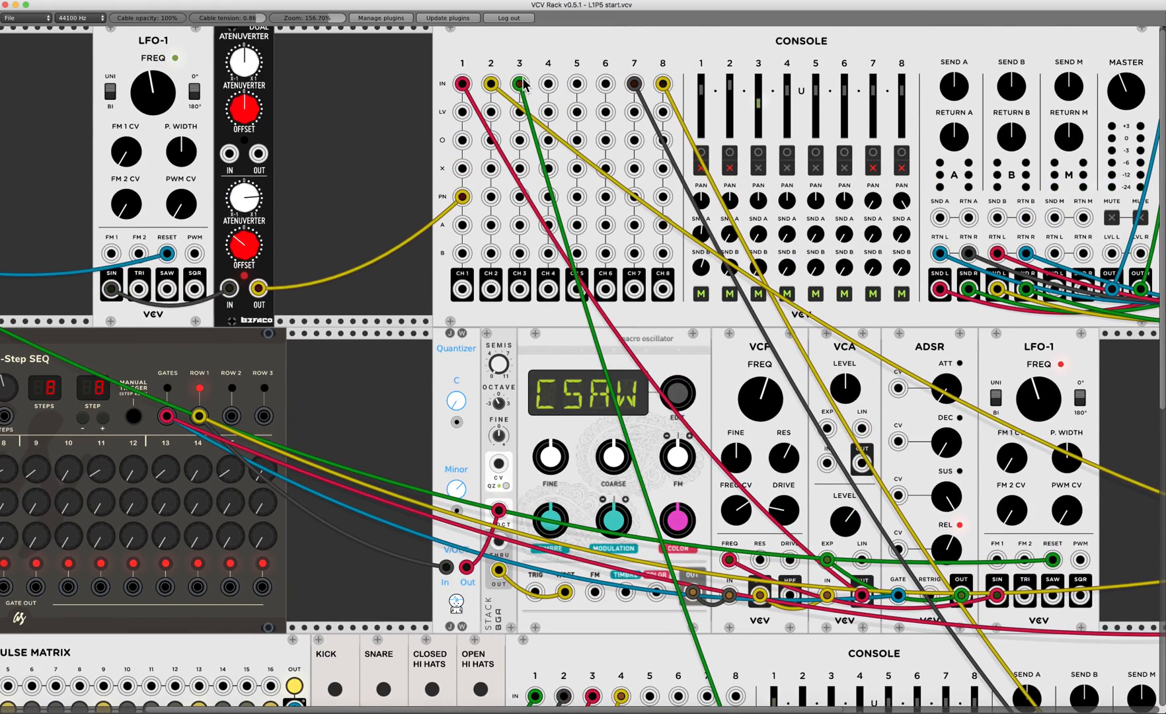
scroll(522, 88, down, 15)
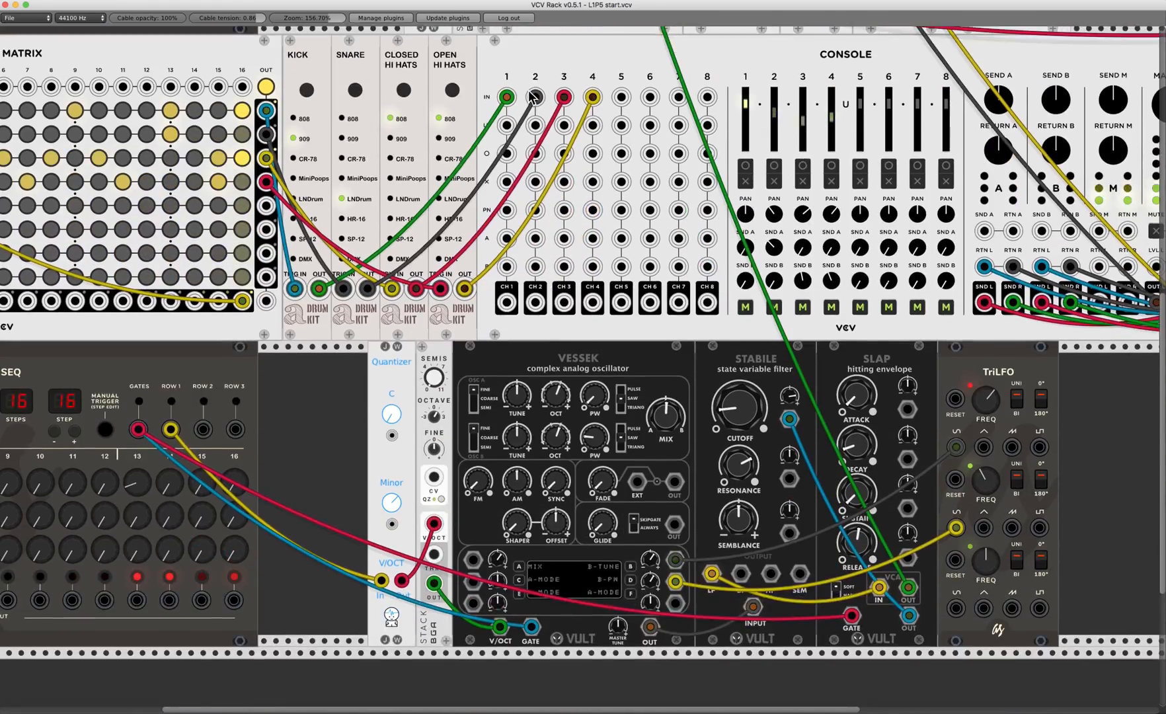
scroll(529, 98, left, 6)
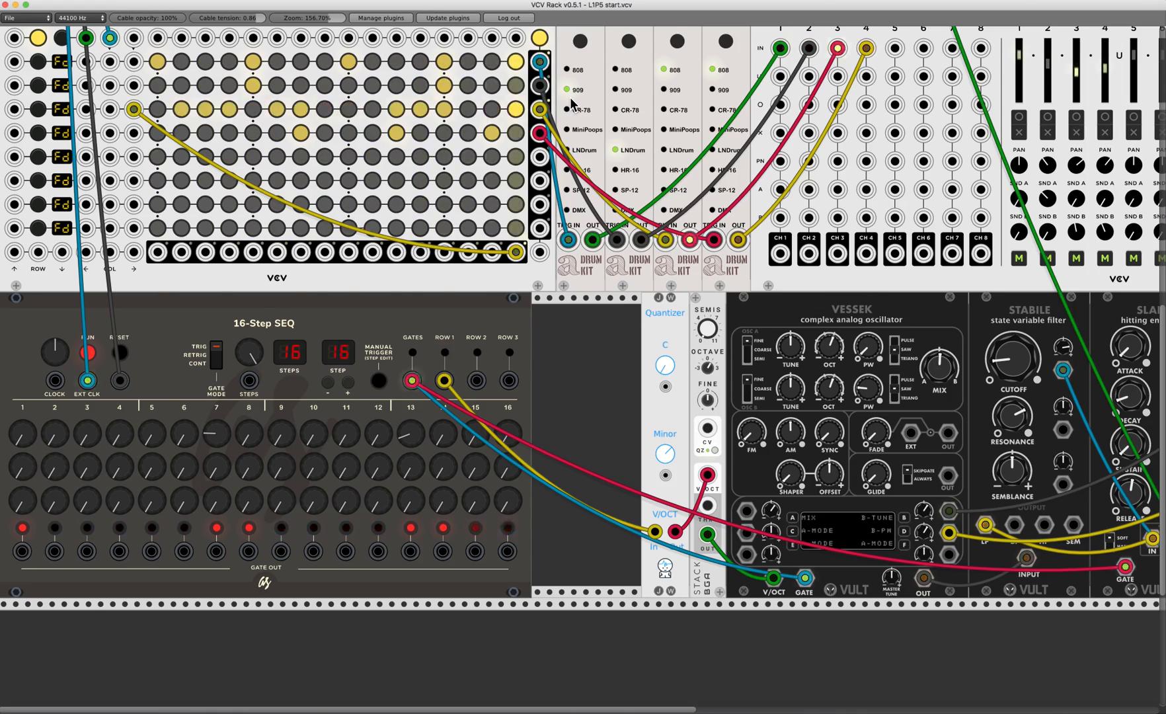
scroll(569, 97, up, 8)
scroll(569, 98, up, 8)
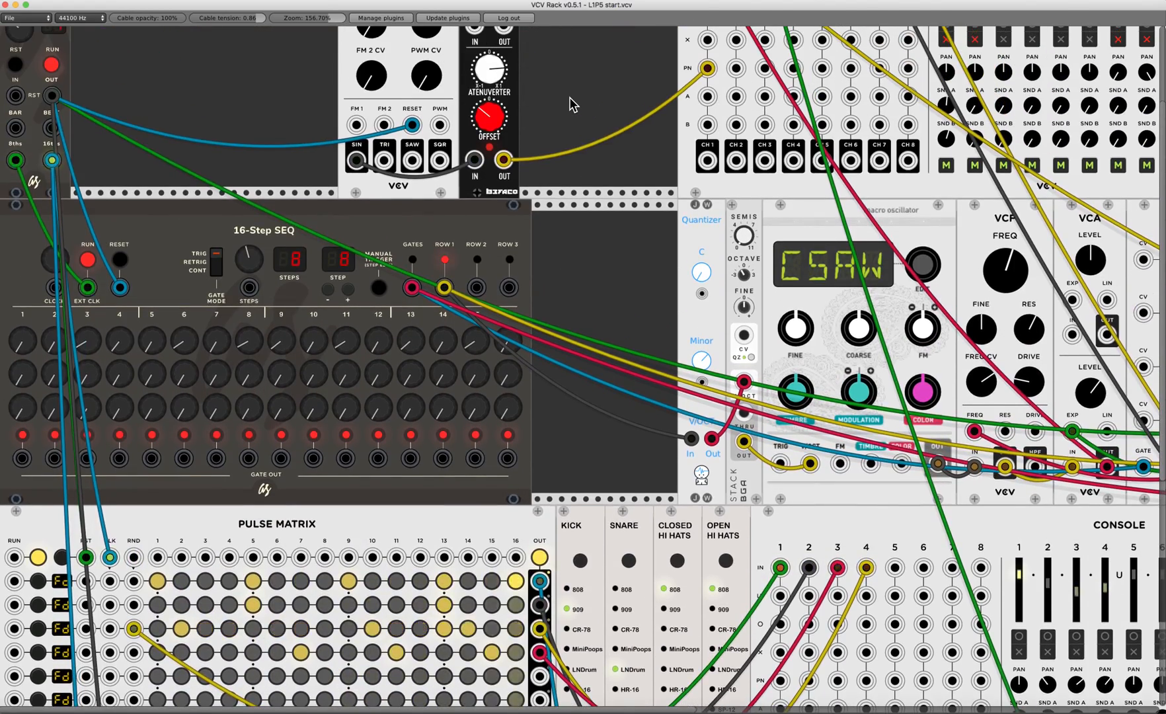
scroll(569, 97, right, 2)
scroll(568, 97, right, 3)
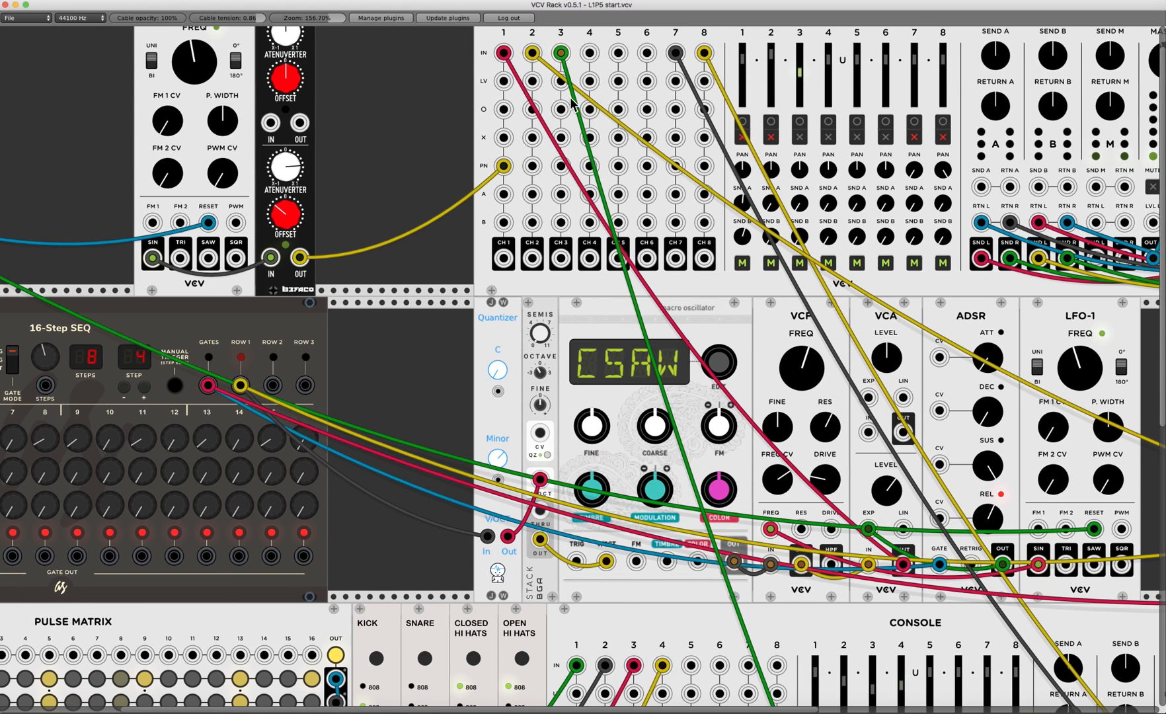
click(743, 137)
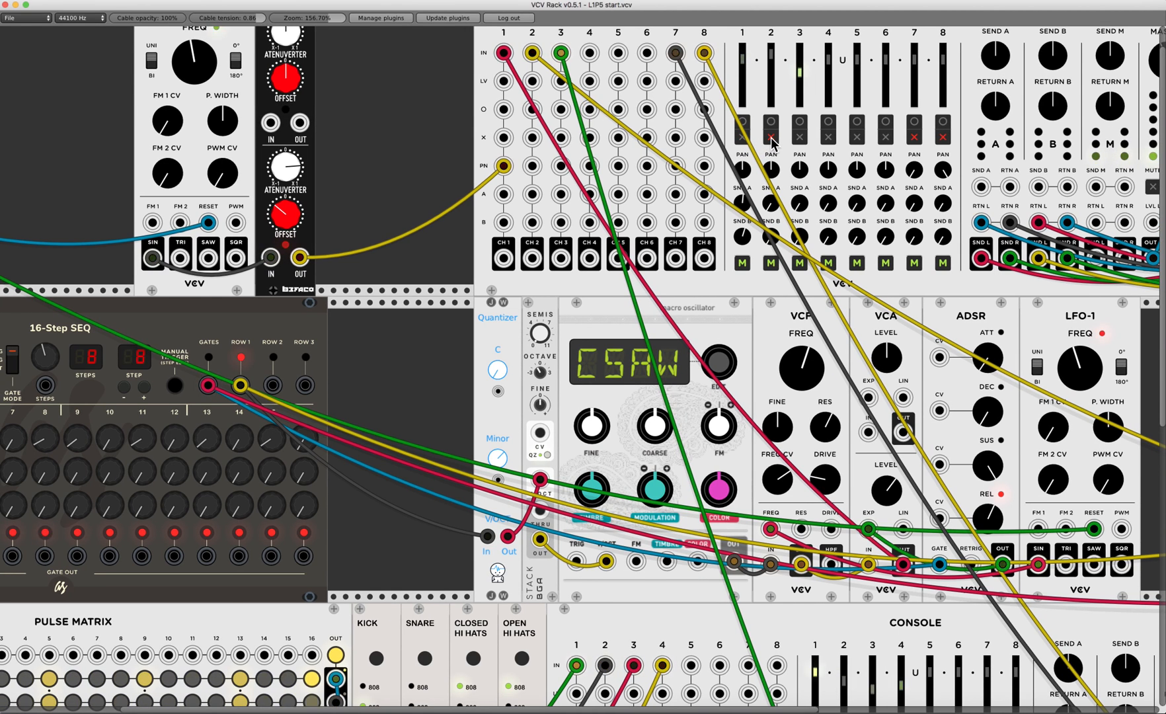
click(770, 138)
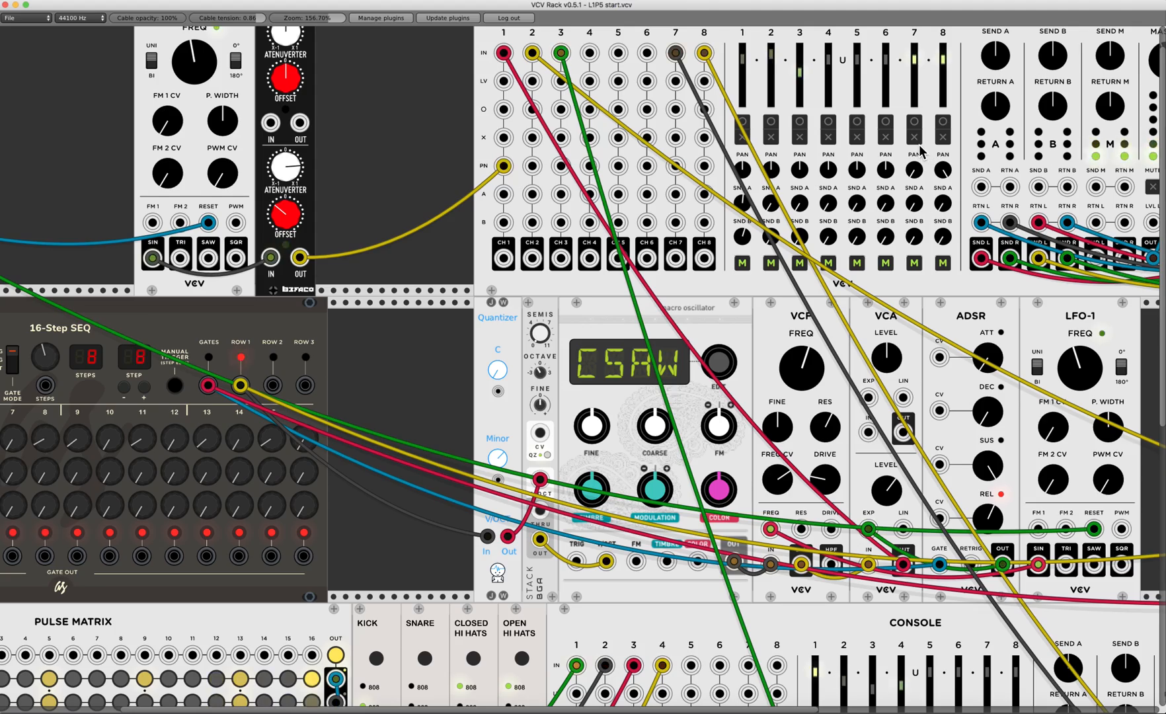
Look over the Pulse Matrix, the fourth-row 16-Step SEQ with its VESSEK voice, and the top-row Console as the full patch plays.
scroll(918, 150, down, 10)
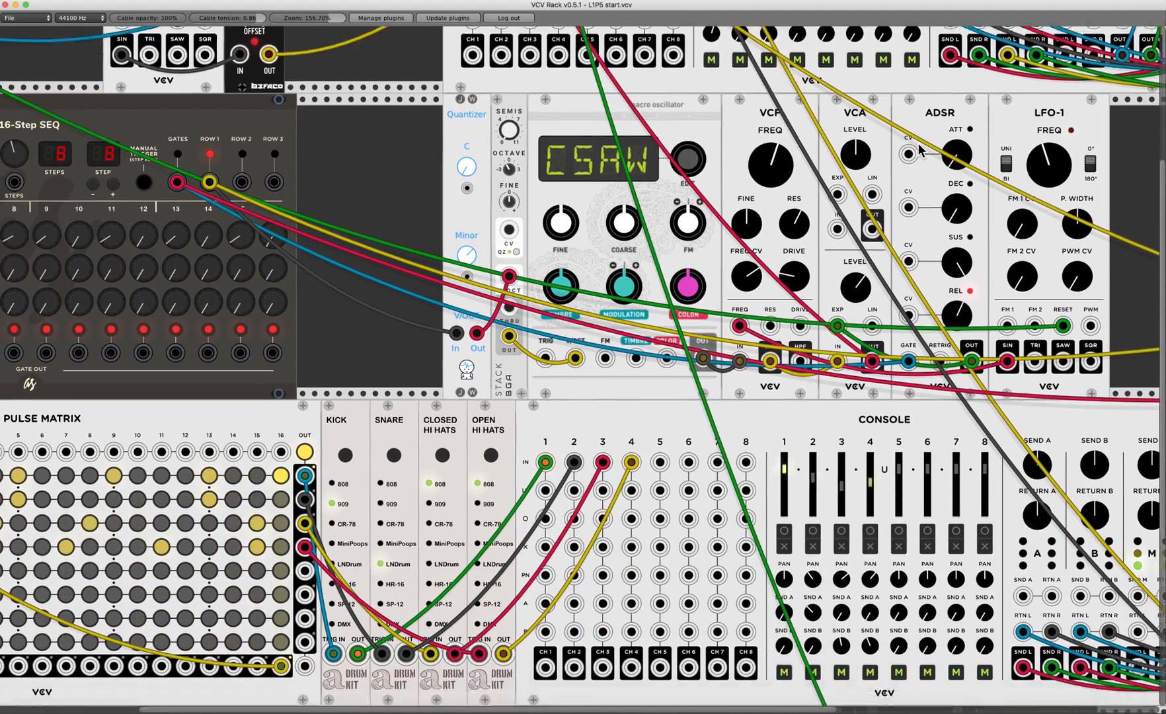
scroll(919, 149, down, 5)
scroll(919, 149, left, 5)
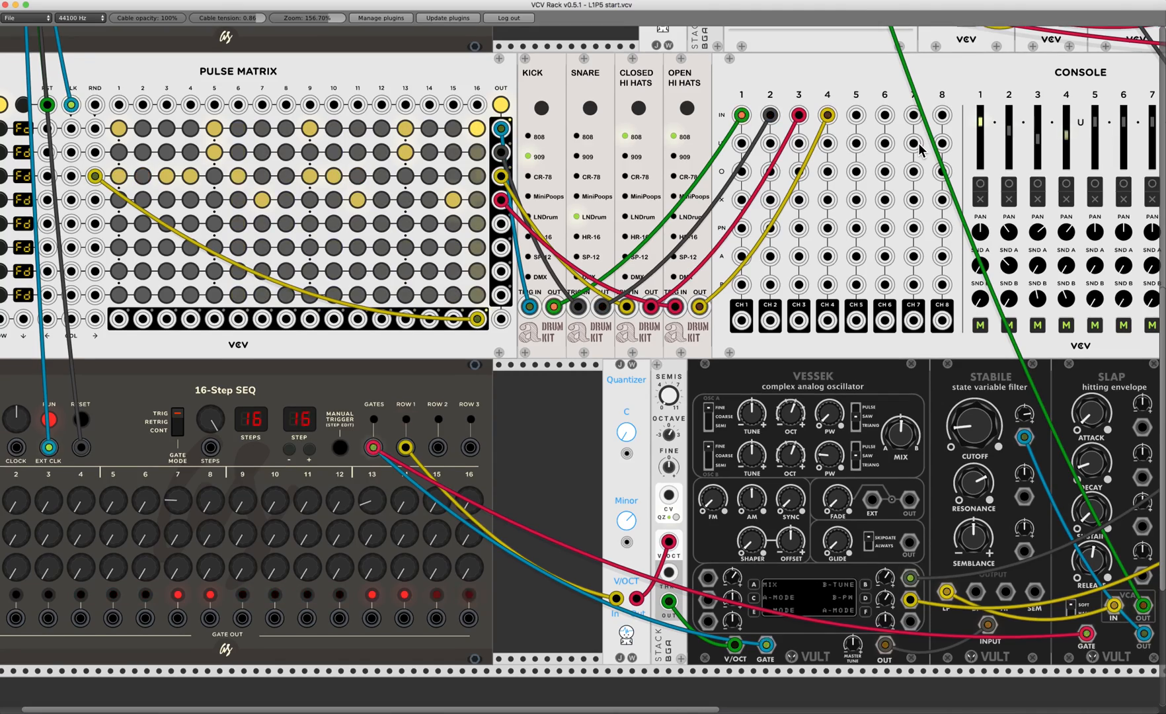
scroll(918, 149, down, 1)
scroll(918, 150, left, 1)
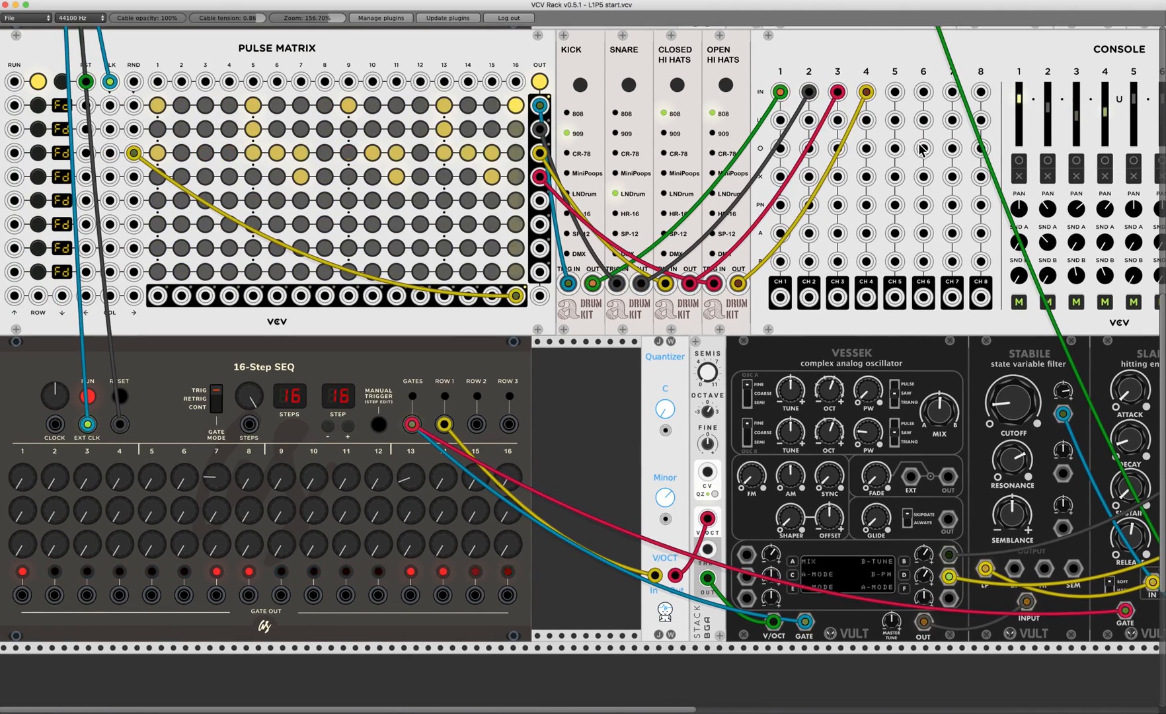
scroll(920, 148, up, 12)
scroll(919, 148, up, 4)
scroll(919, 148, right, 7)
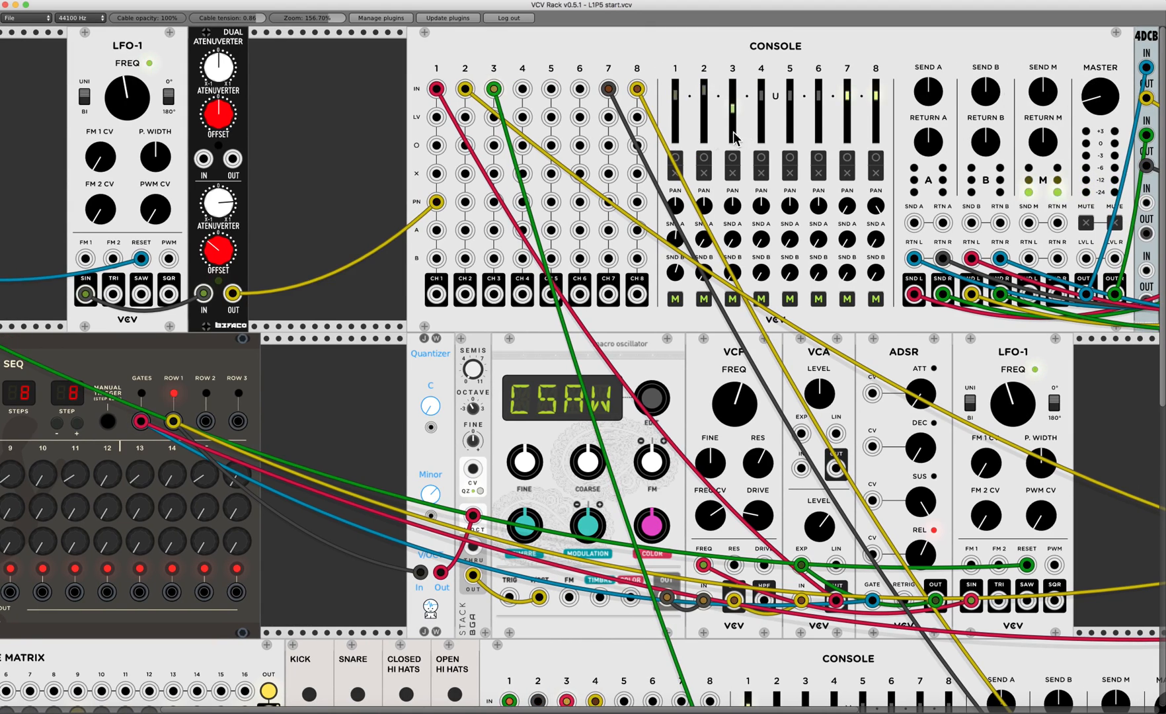
scroll(734, 135, down, 20)
scroll(717, 135, left, 5)
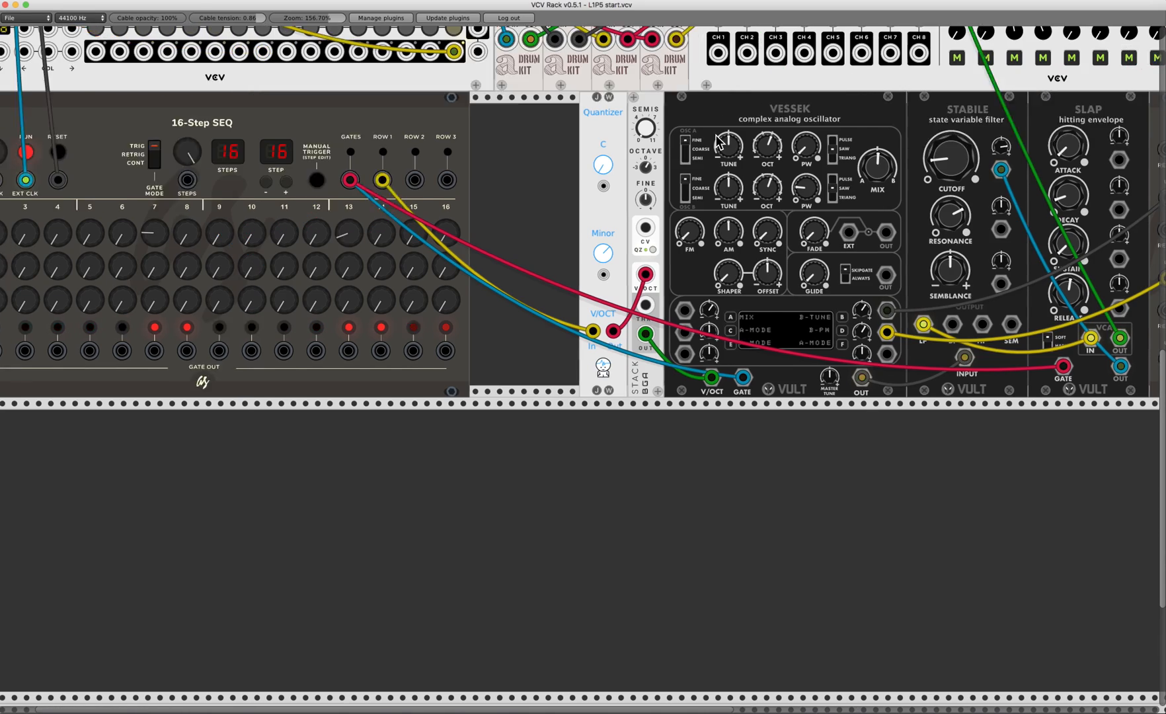
scroll(718, 134, left, 2)
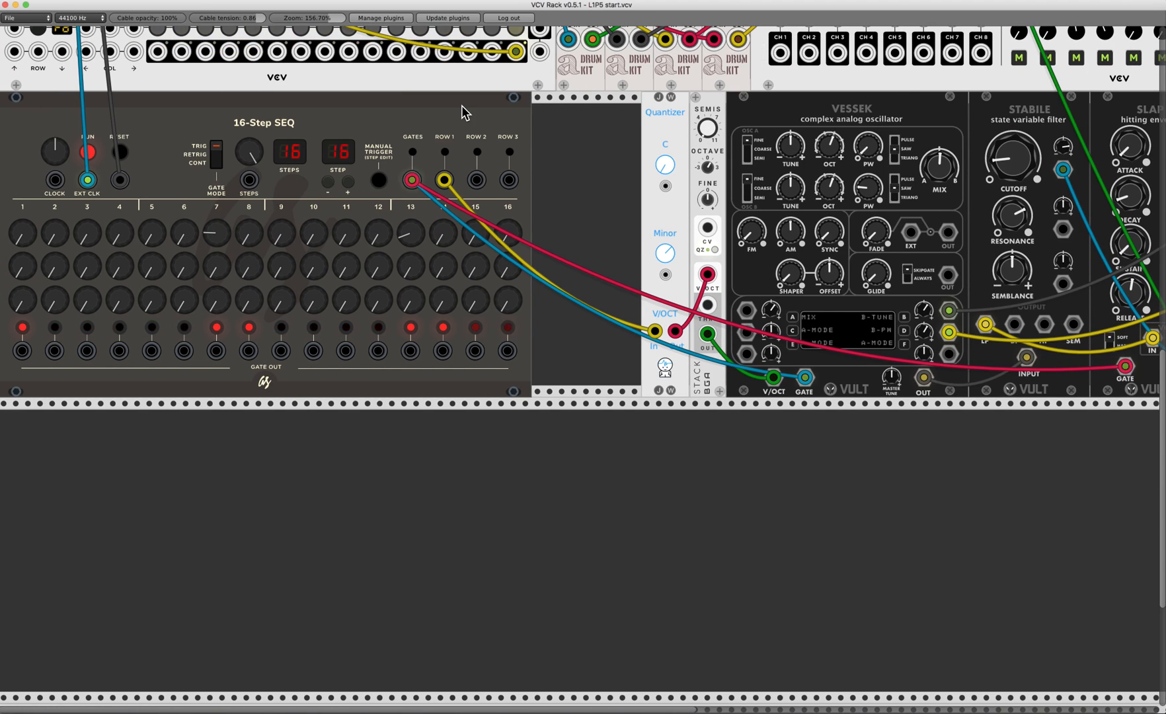
scroll(462, 112, up, 6)
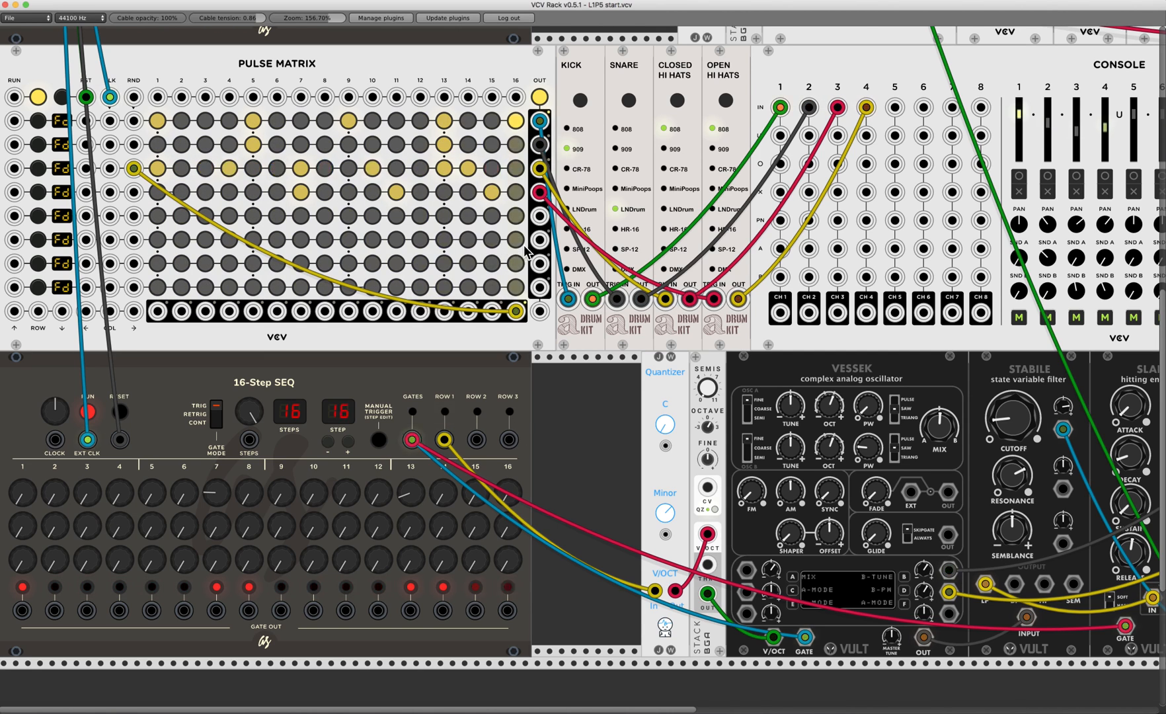
Mute channels 1 and 2 on the top-row Console and channels 2, 3 and 4 on the drum Console.
scroll(524, 244, up, 10)
scroll(524, 243, right, 2)
scroll(523, 243, right, 7)
scroll(523, 243, up, 2)
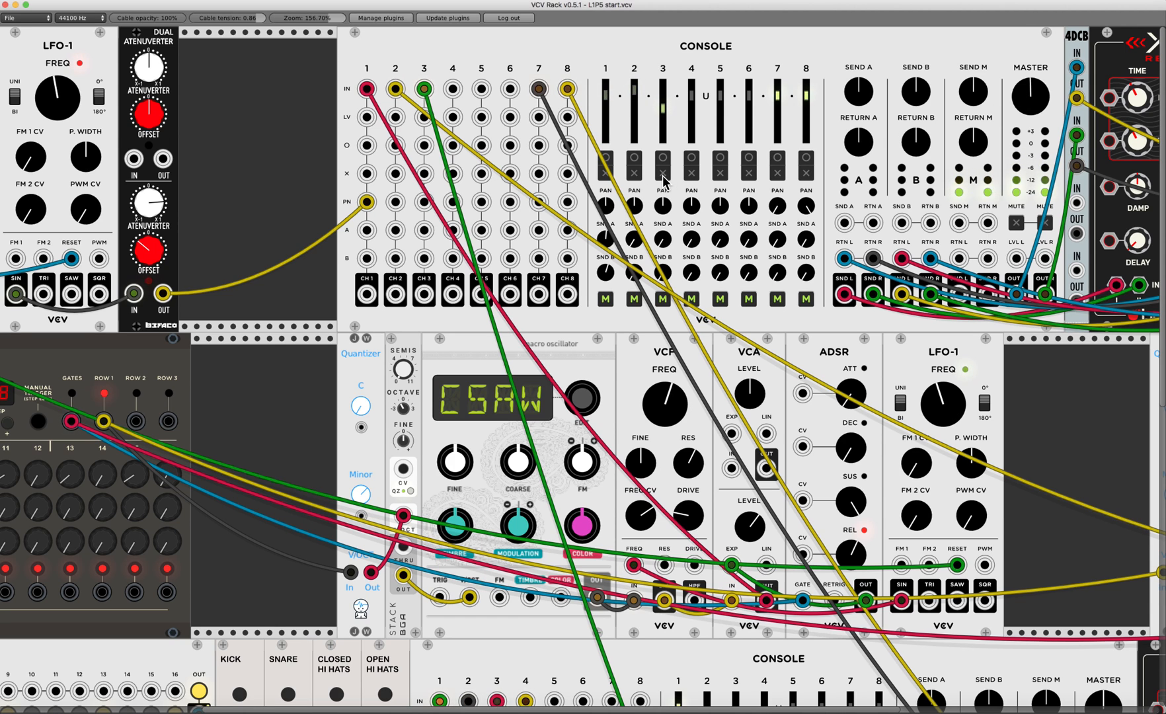
click(633, 173)
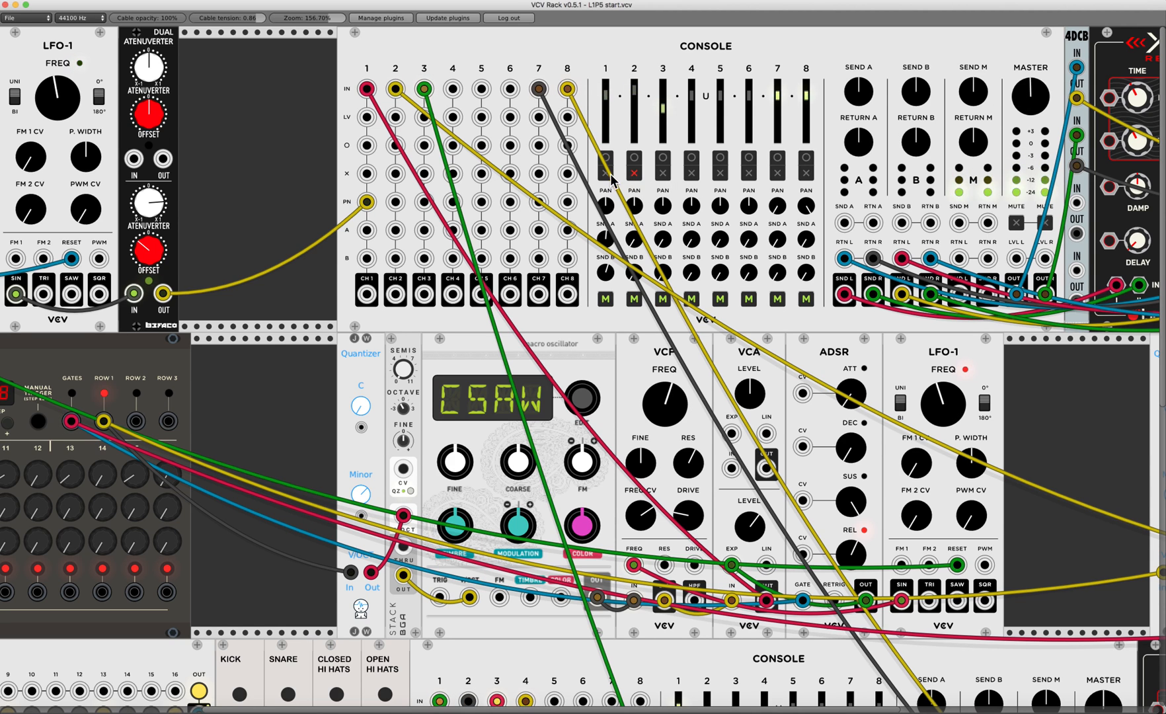
click(605, 173)
scroll(763, 236, down, 10)
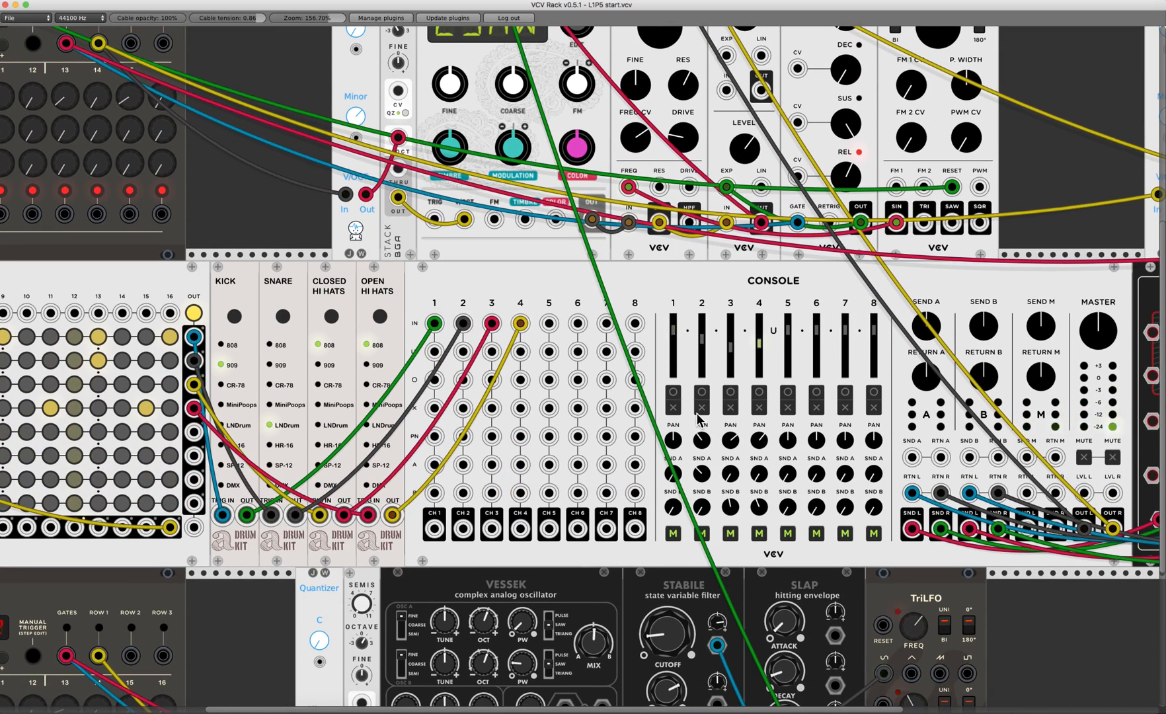
click(700, 409)
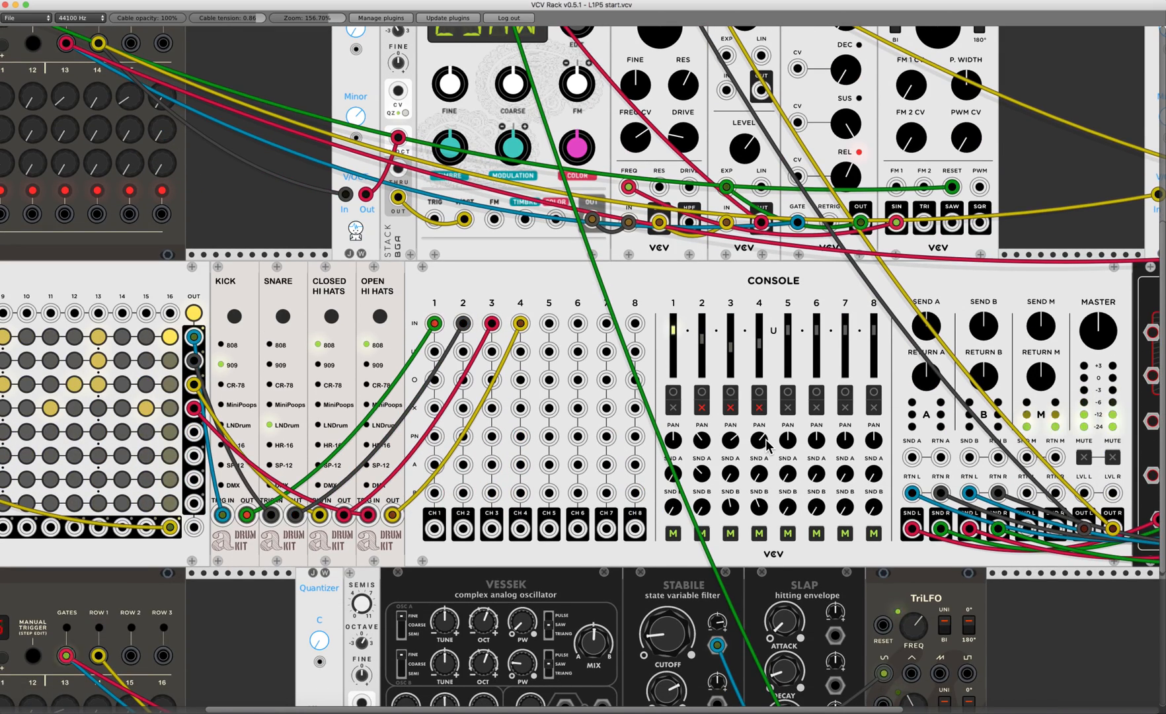
Examine the Pulse Matrix and the fourth-row 16-Step SEQ with the reduced mix, and return to the upper rows.
scroll(766, 444, down, 5)
scroll(767, 444, left, 5)
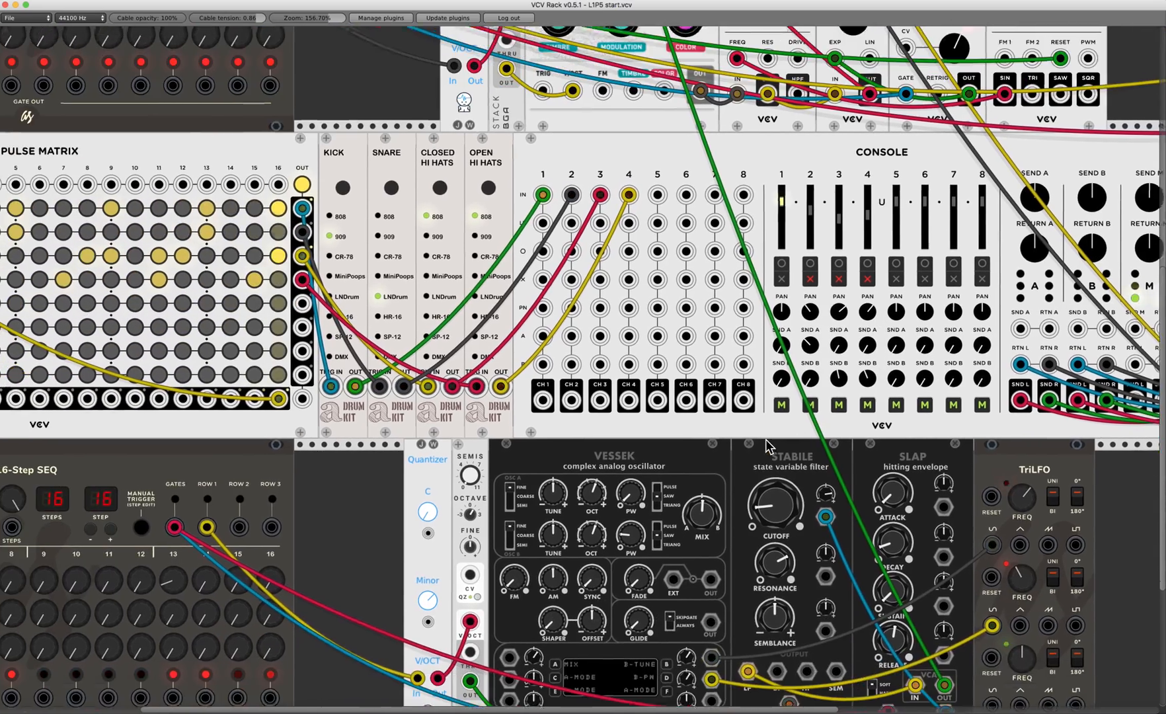
scroll(767, 446, left, 5)
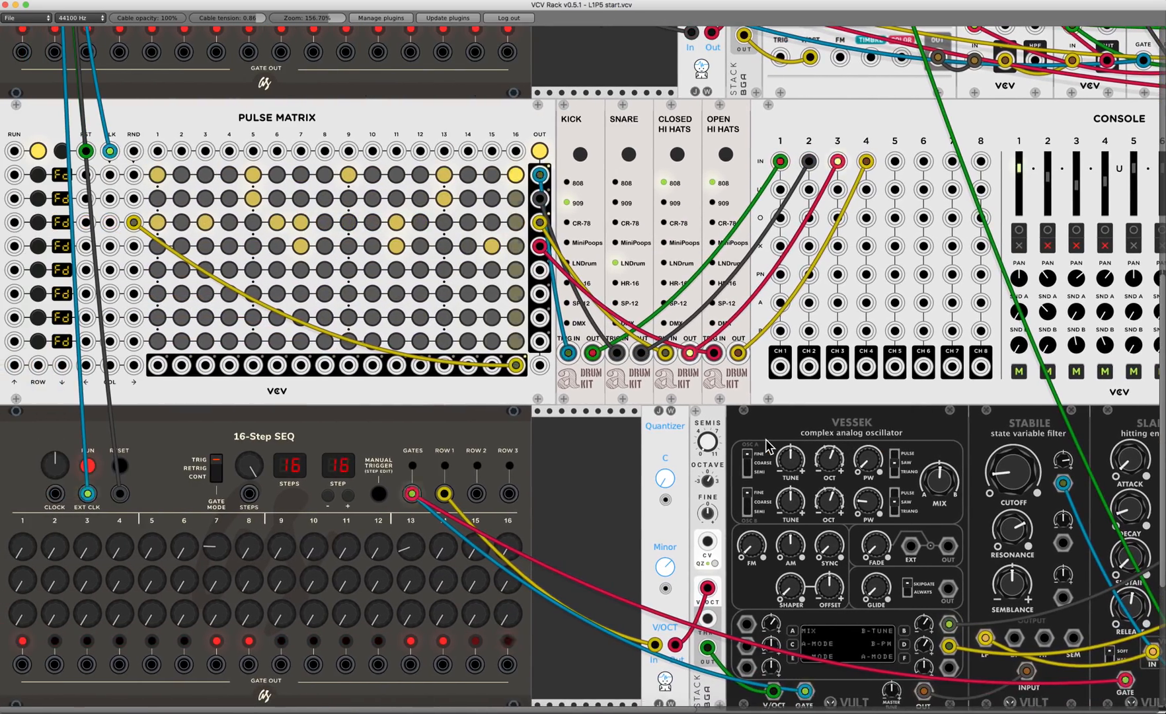
scroll(768, 447, down, 2)
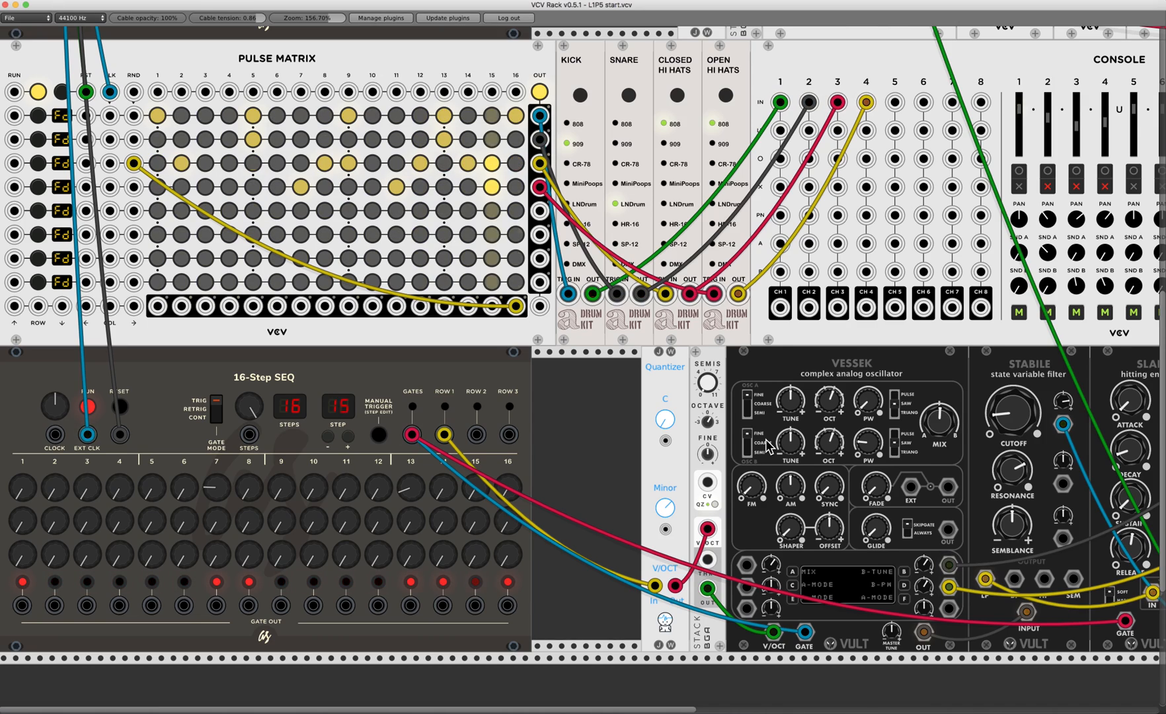
scroll(768, 448, up, 10)
scroll(769, 447, right, 6)
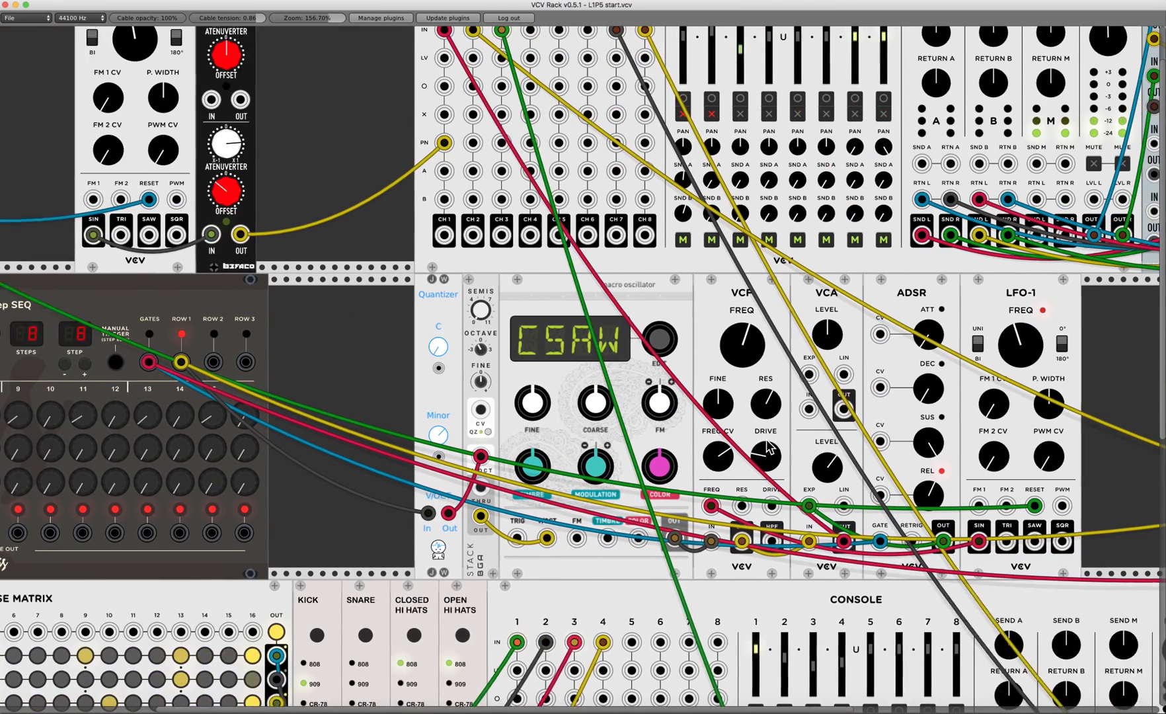
Mute channels 7 and 8 on the top-row Console and check the fourth-row 16-Step SEQ and VESSEK voice.
scroll(793, 244, up, 3)
click(785, 175)
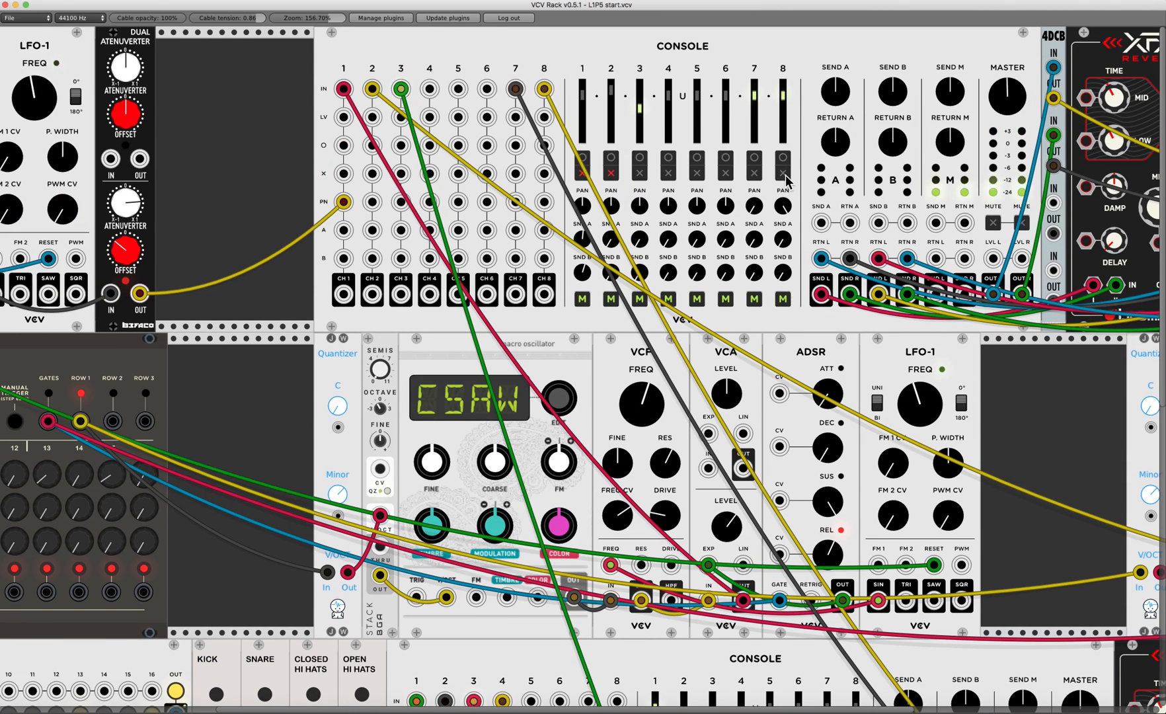
click(753, 174)
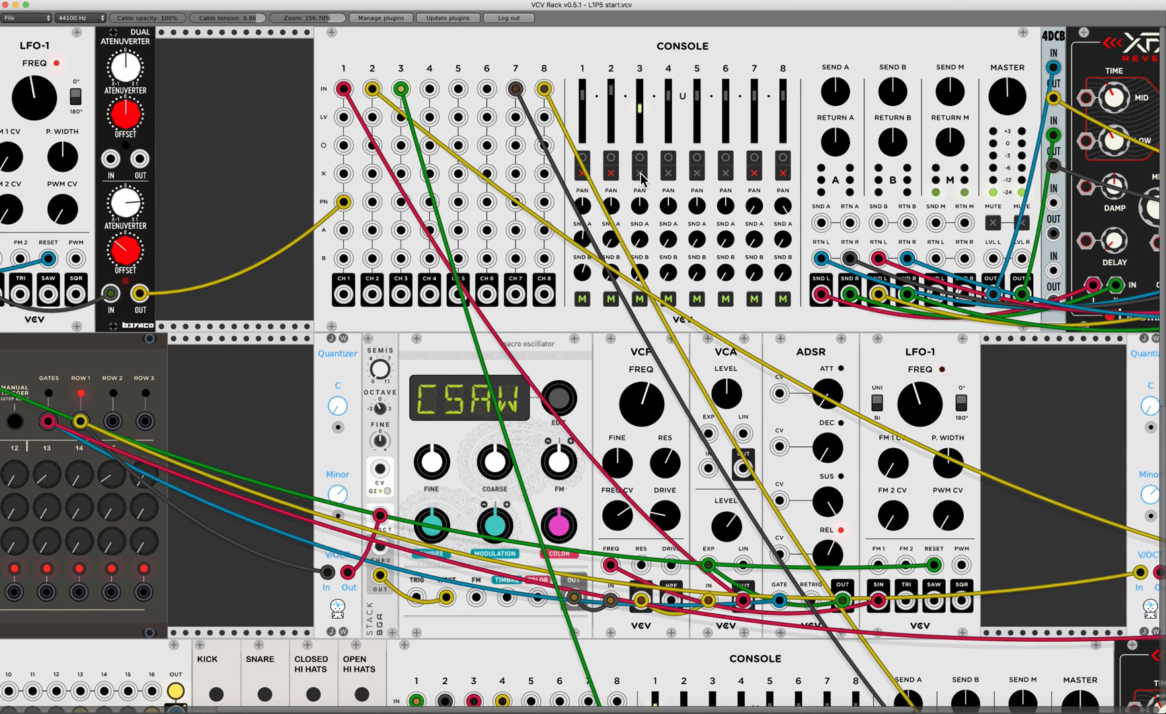
scroll(661, 264, down, 12)
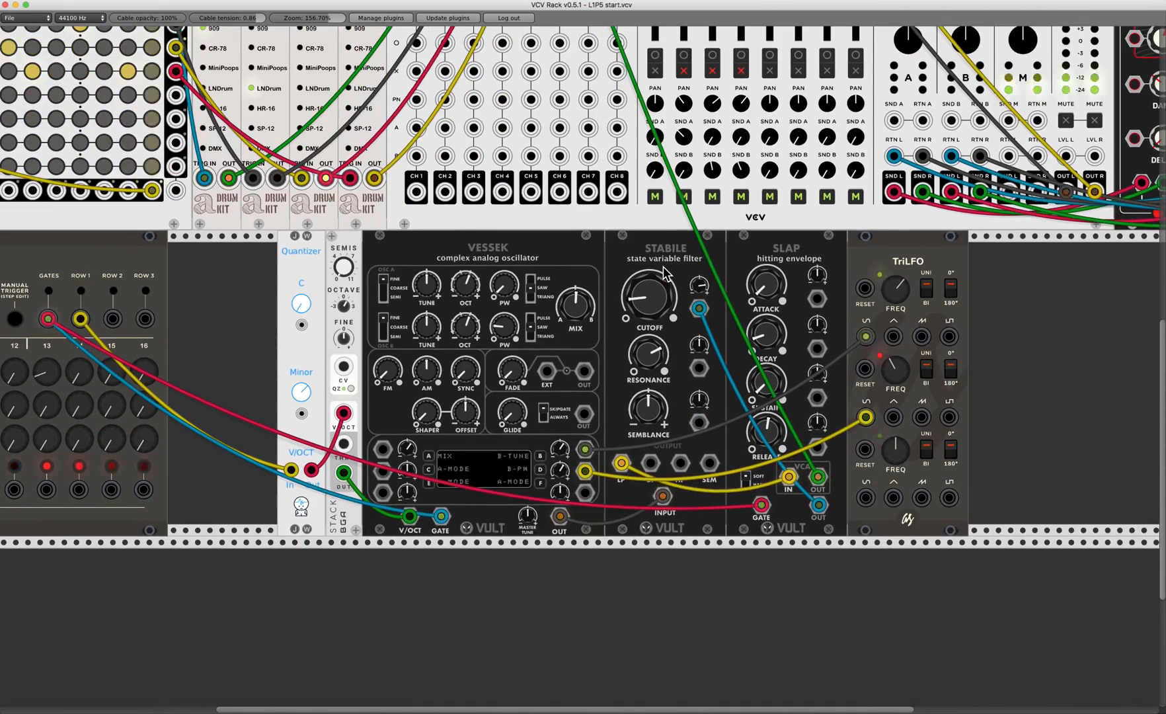
scroll(664, 274, left, 6)
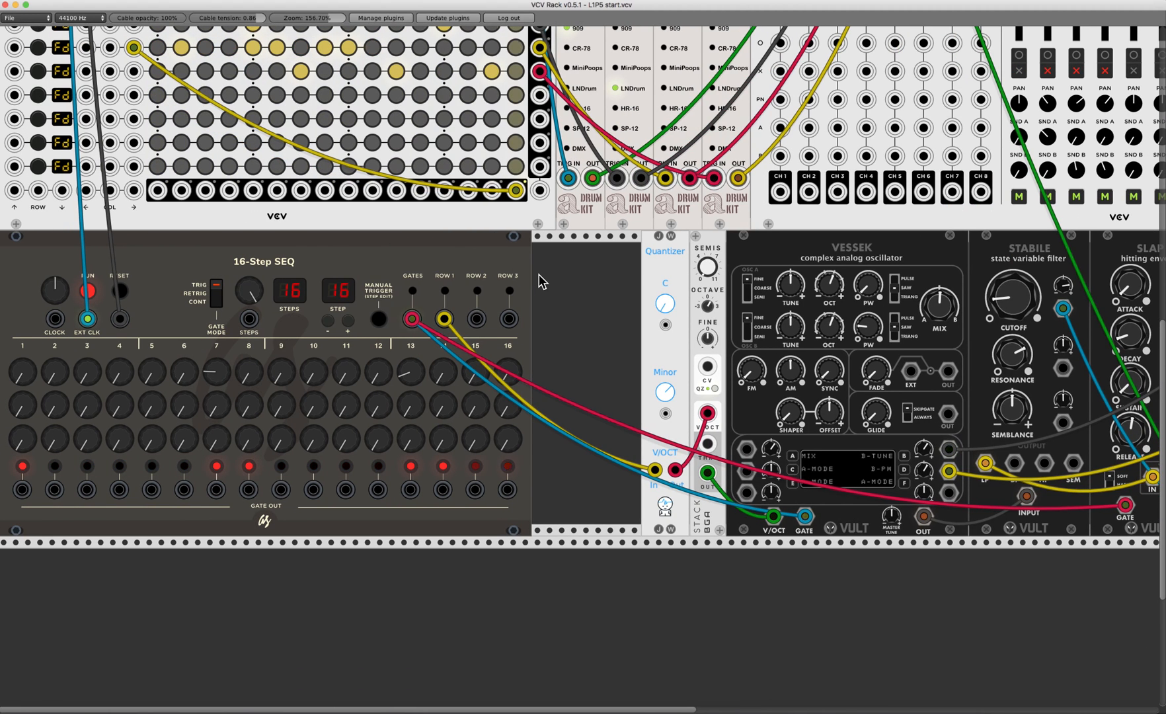
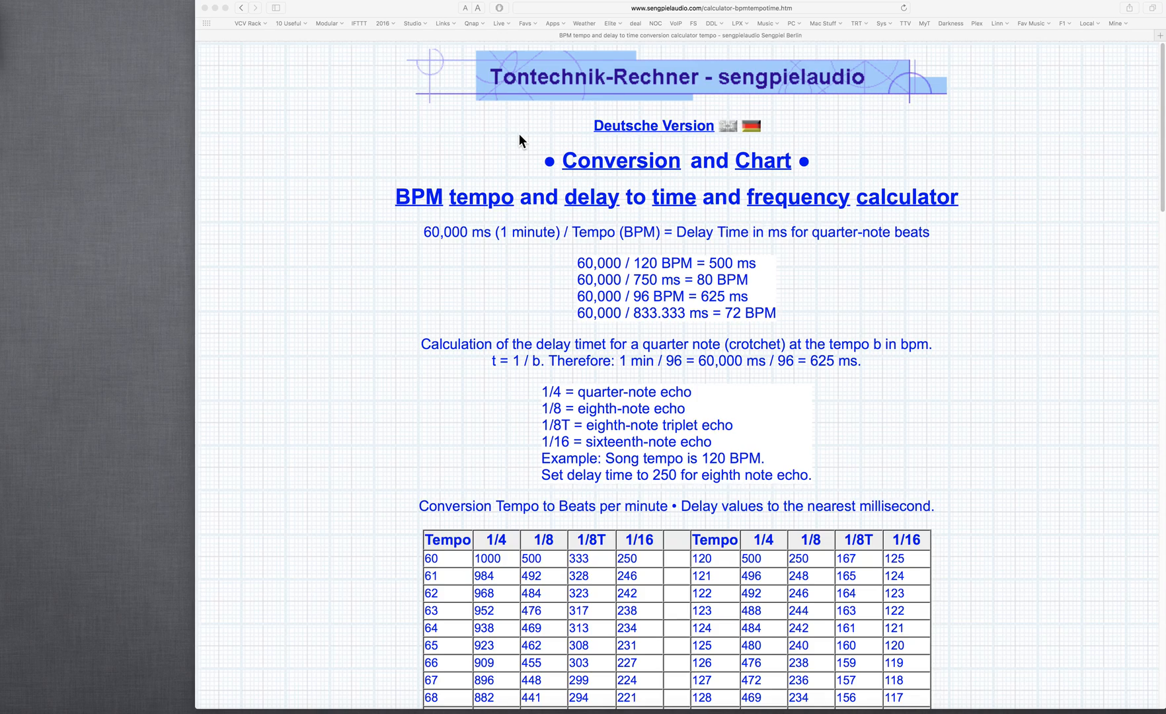
Go through the sengpielaudio tempo-to-delay chart and calculate the delay times for 120 BPM in the BPM Delay and Frequency Converter.
scroll(520, 135, down, 5)
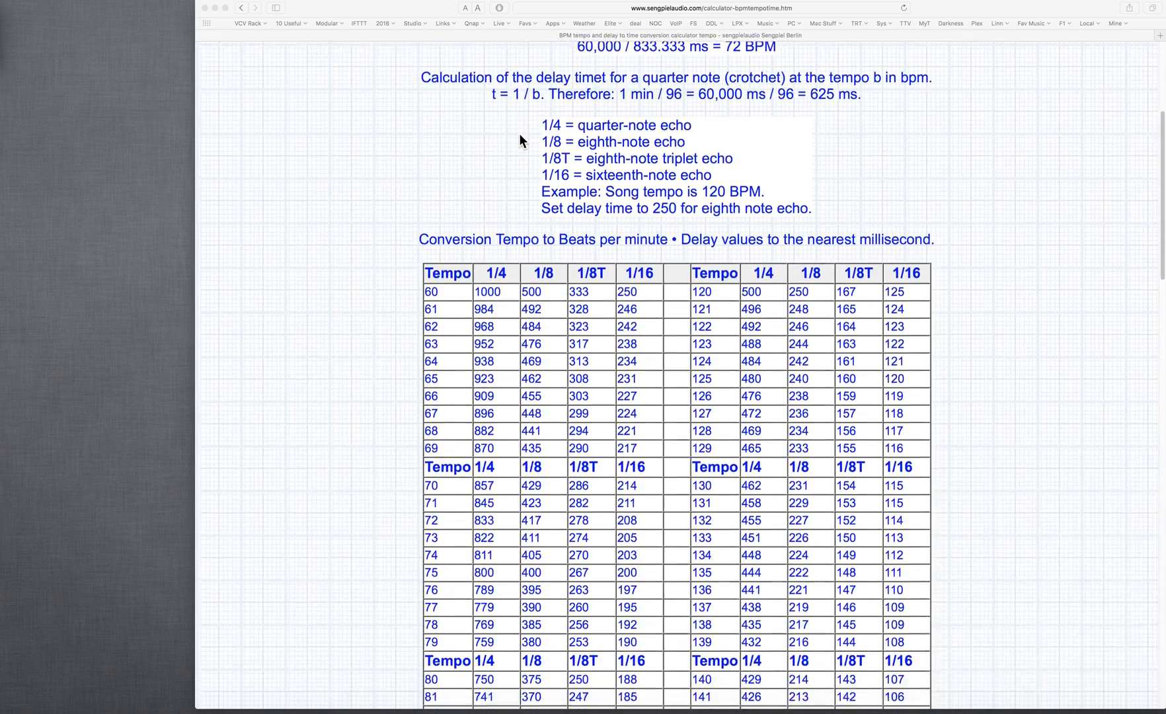
scroll(519, 134, down, 2)
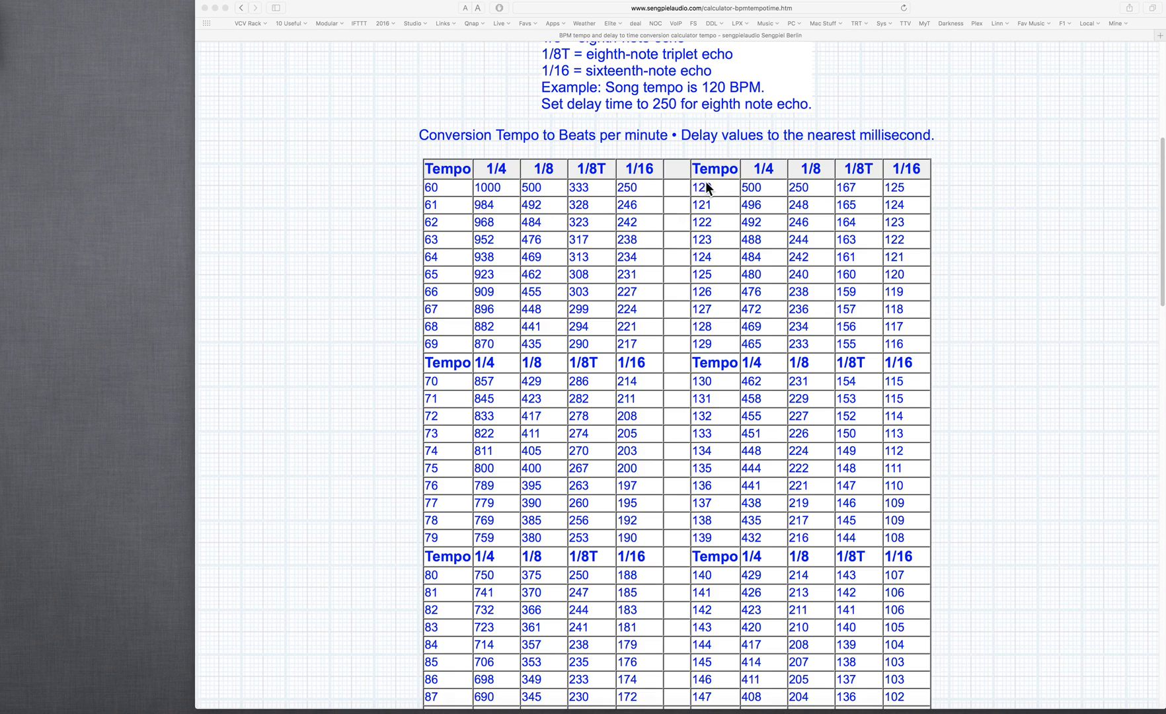
scroll(705, 182, down, 5)
scroll(705, 187, down, 7)
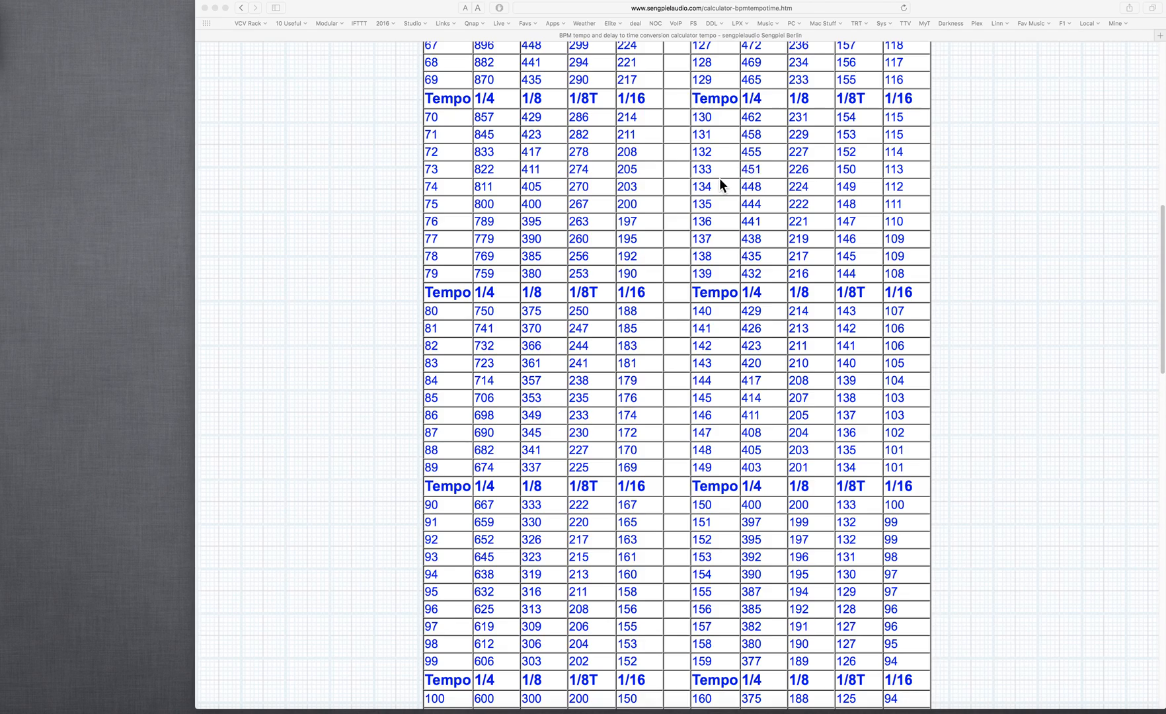
scroll(719, 181, down, 14)
scroll(718, 179, down, 20)
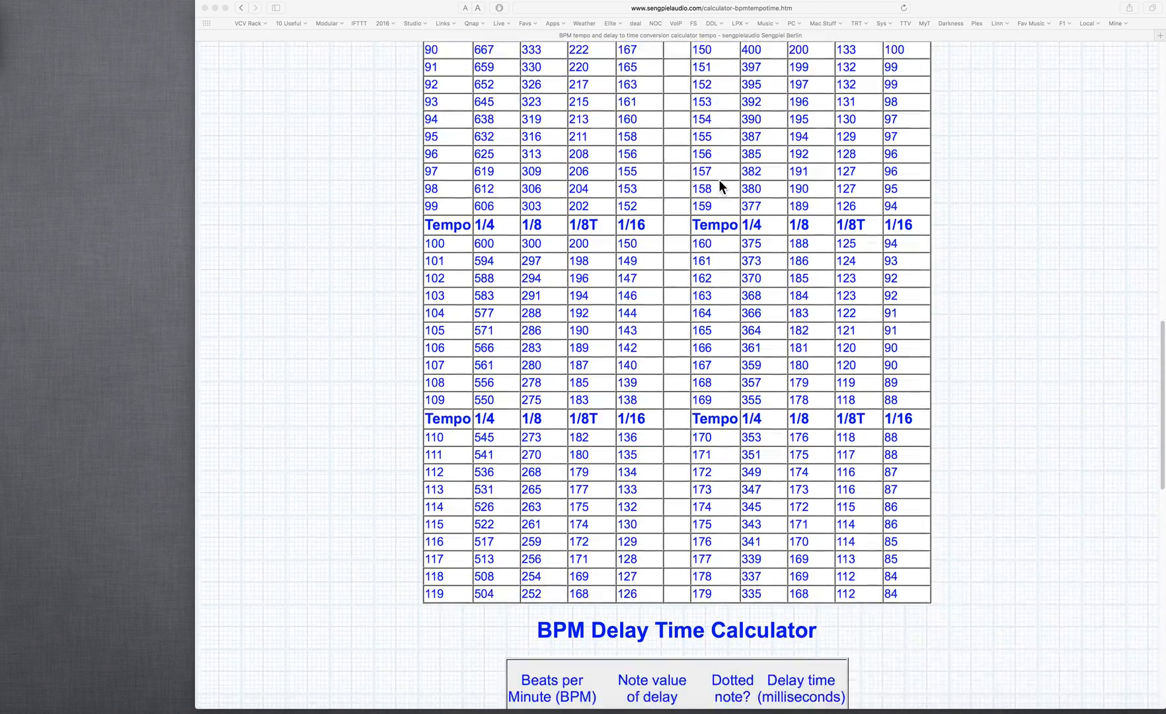
scroll(719, 179, down, 15)
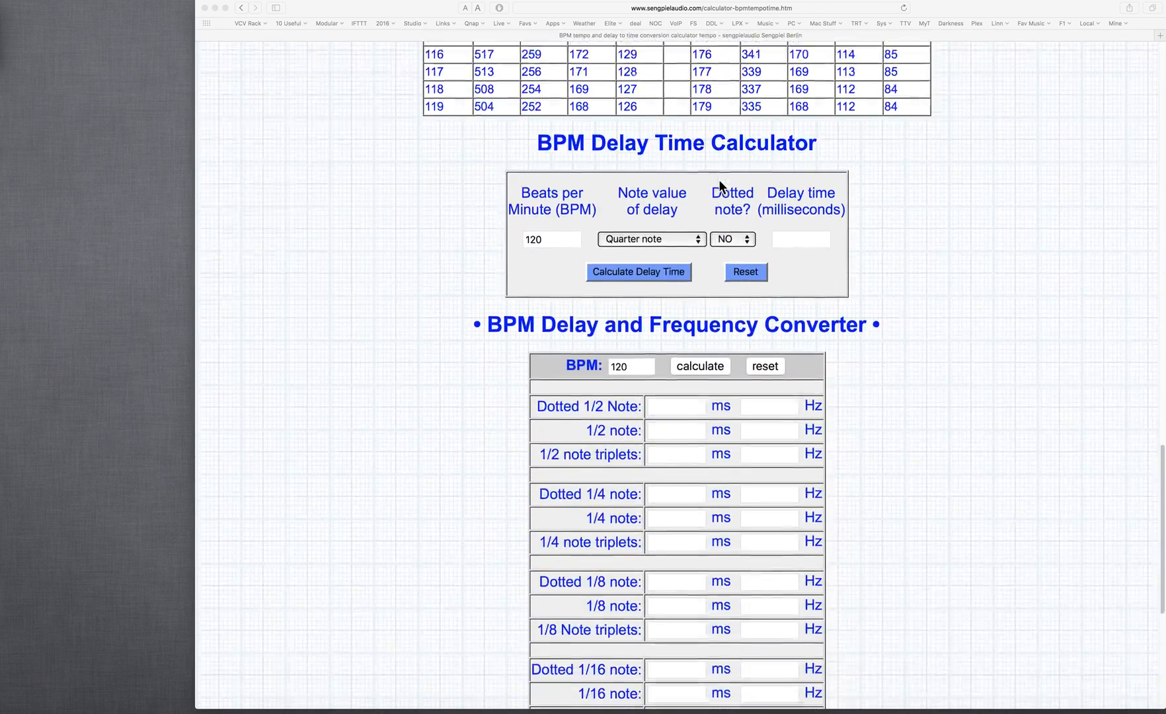
scroll(719, 179, down, 5)
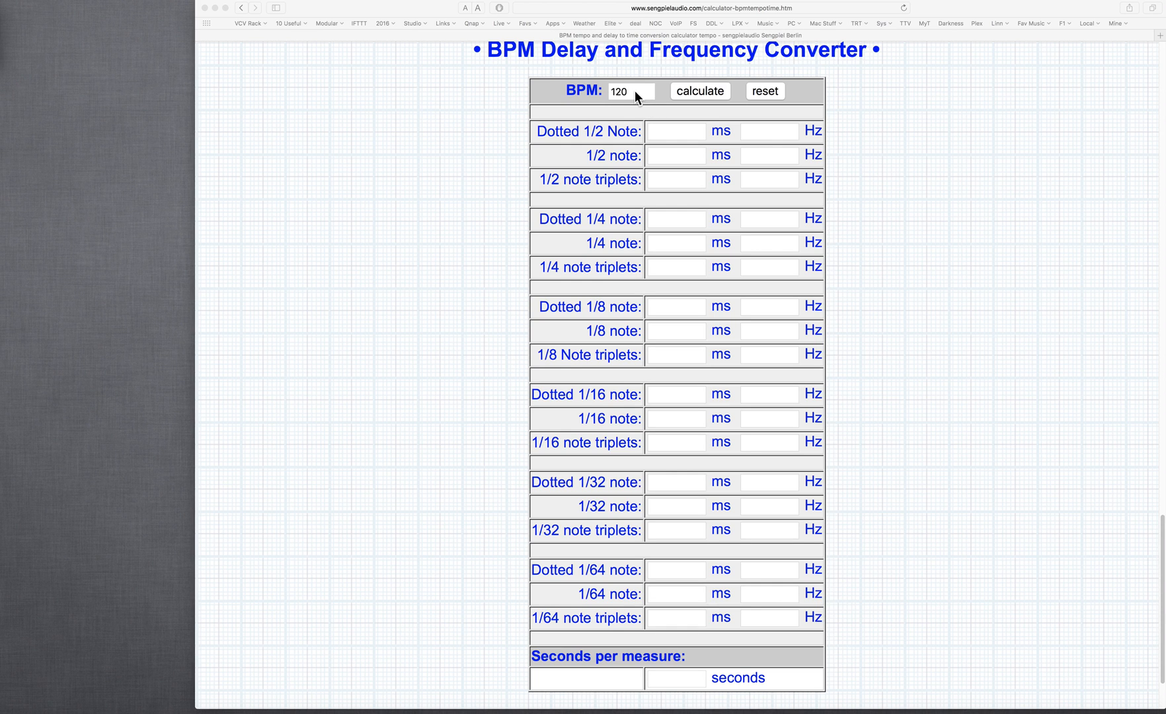
click(702, 91)
click(702, 91)
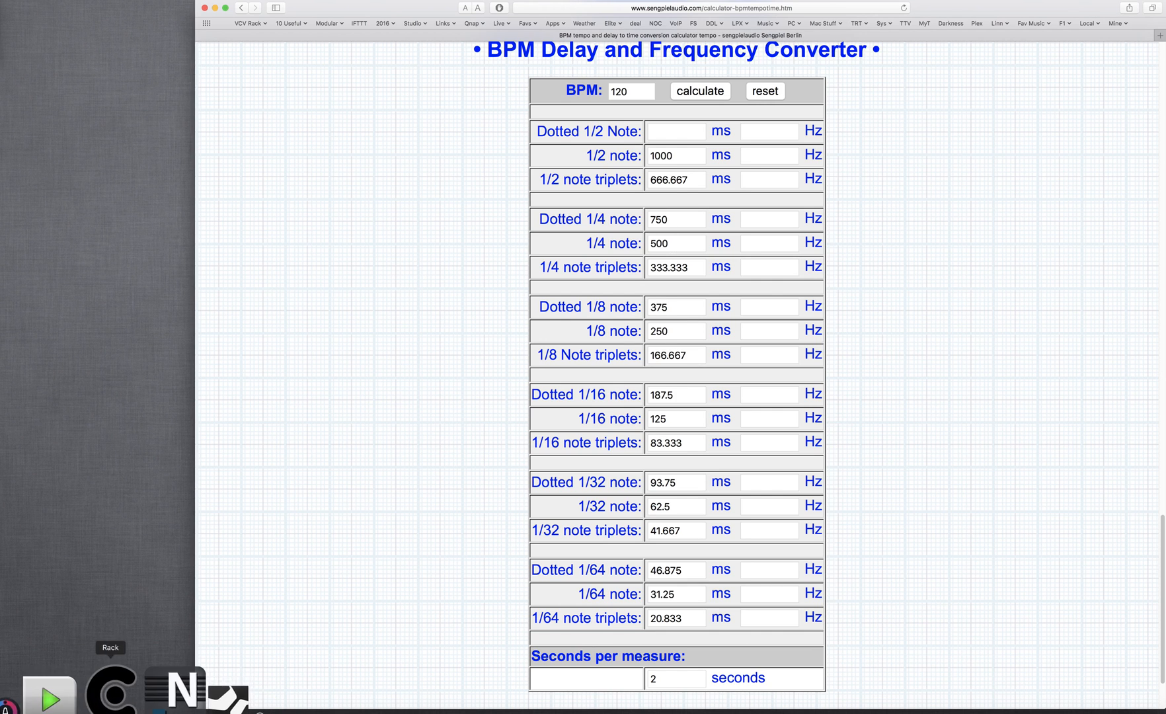
Switch to VCV Rack and compare the delay times on the top-row DelayPlus modules with the BPM Clock tempo.
click(109, 693)
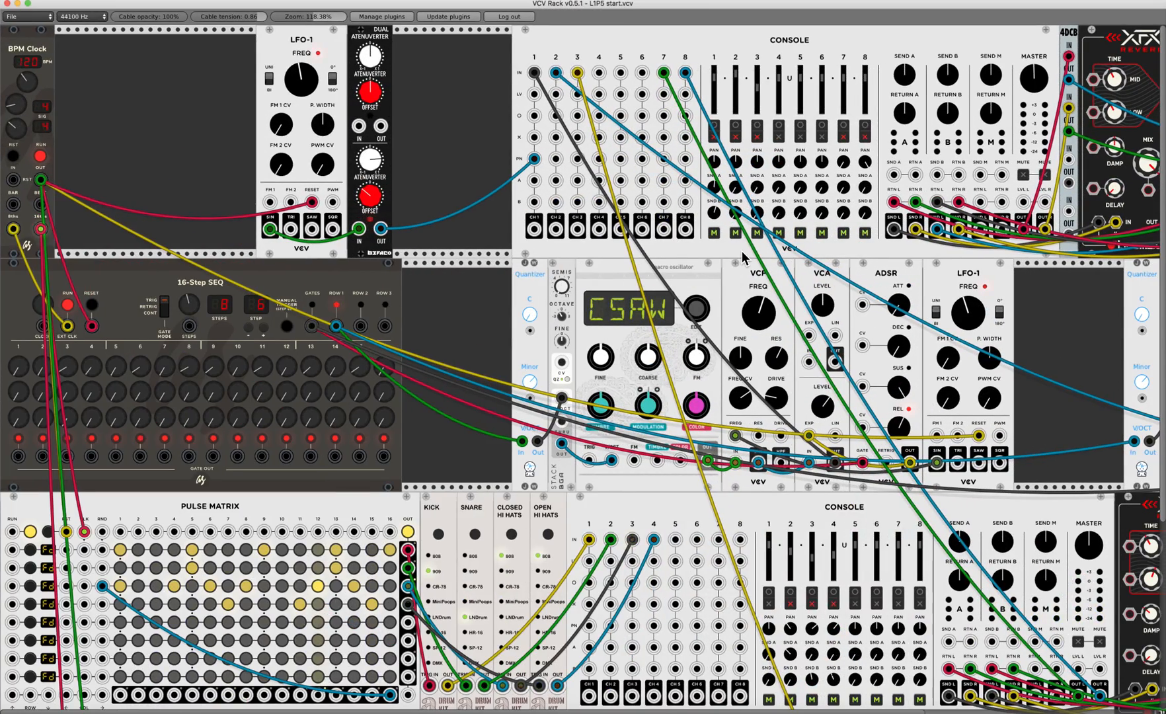
scroll(741, 250, right, 10)
scroll(741, 250, right, 3)
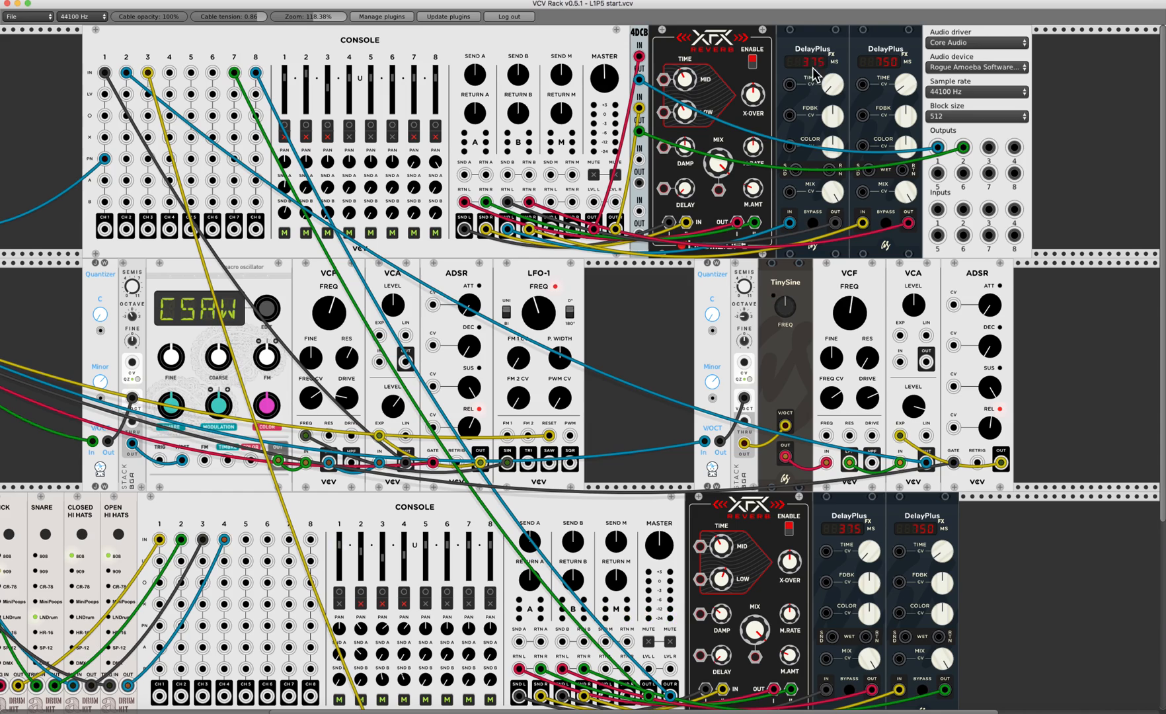
scroll(598, 106, left, 13)
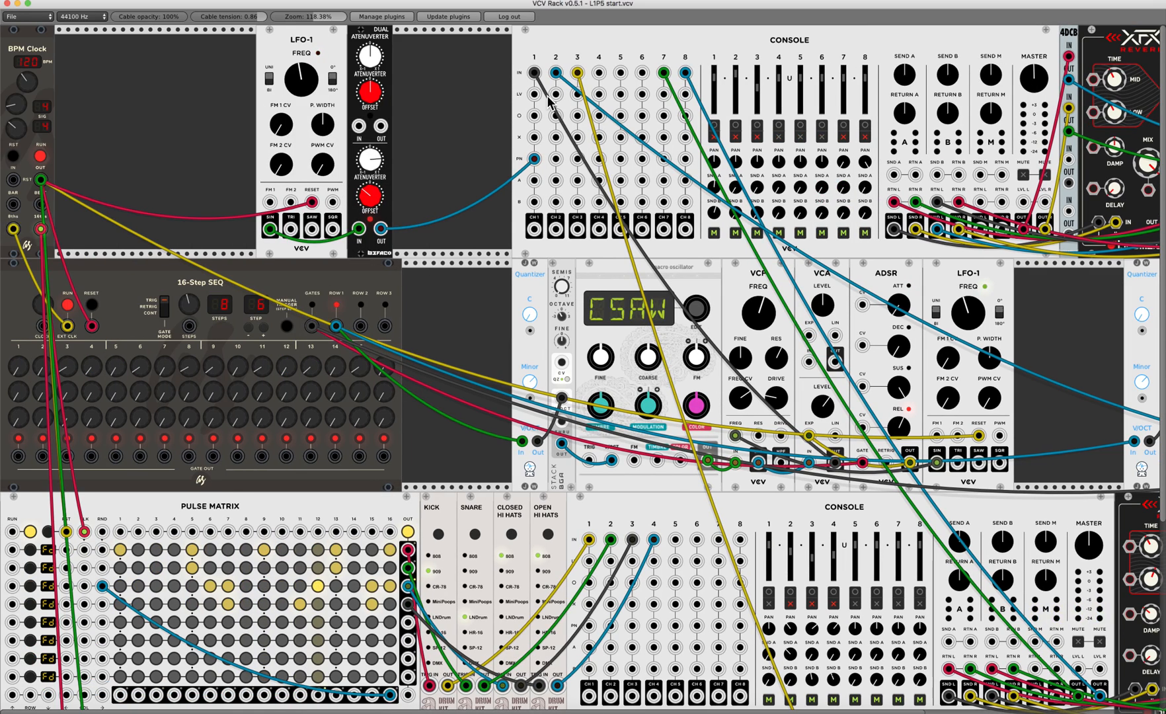
scroll(152, 75, right, 15)
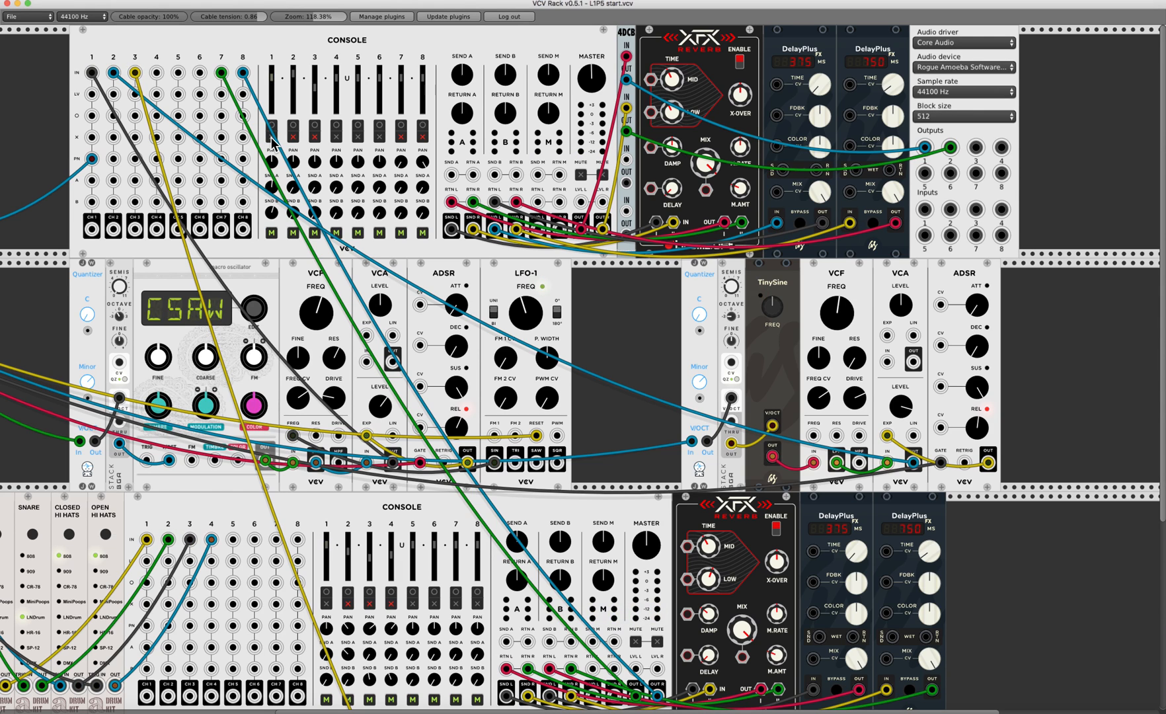
scroll(270, 137, left, 10)
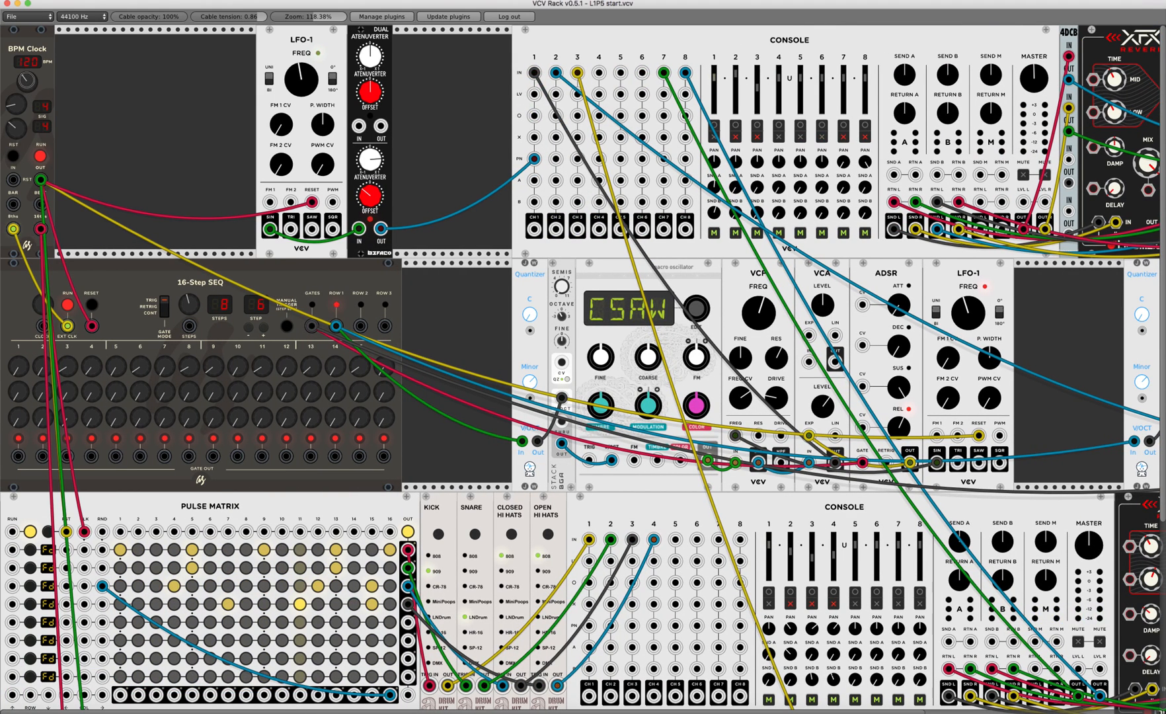
Set the BPM Clock tempo to 110 and check the delay times on the top-row DelayPlus modules.
drag(26, 81, 26, 115)
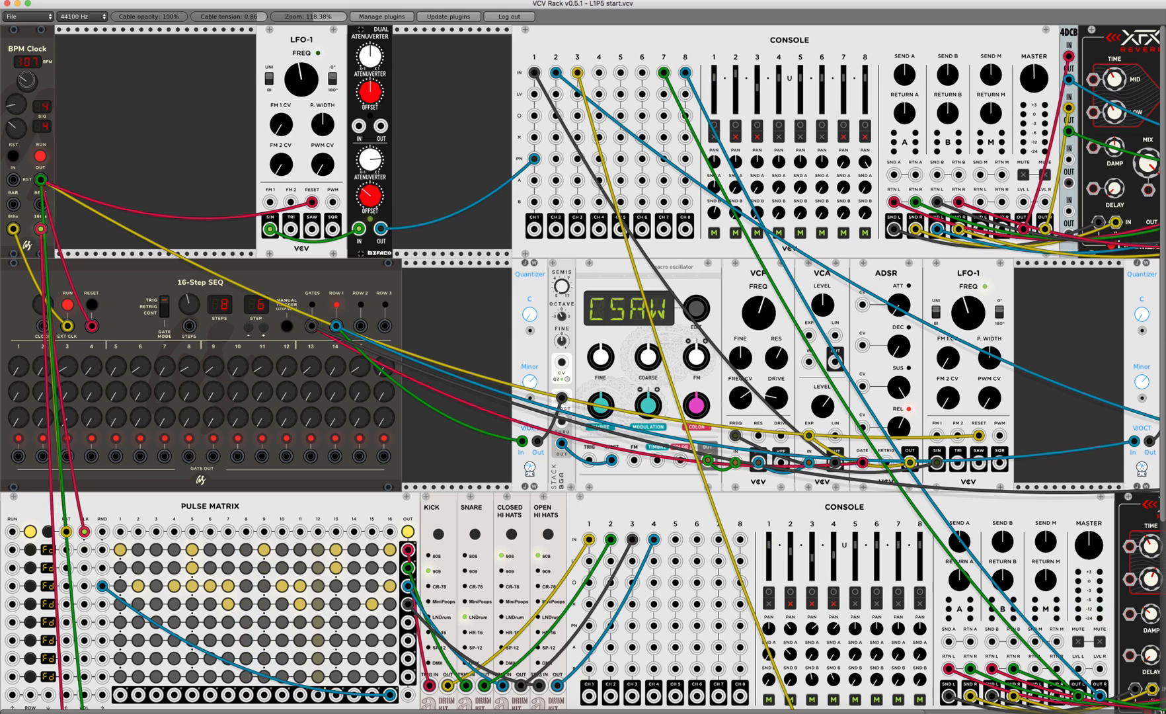
drag(27, 80, 27, 87)
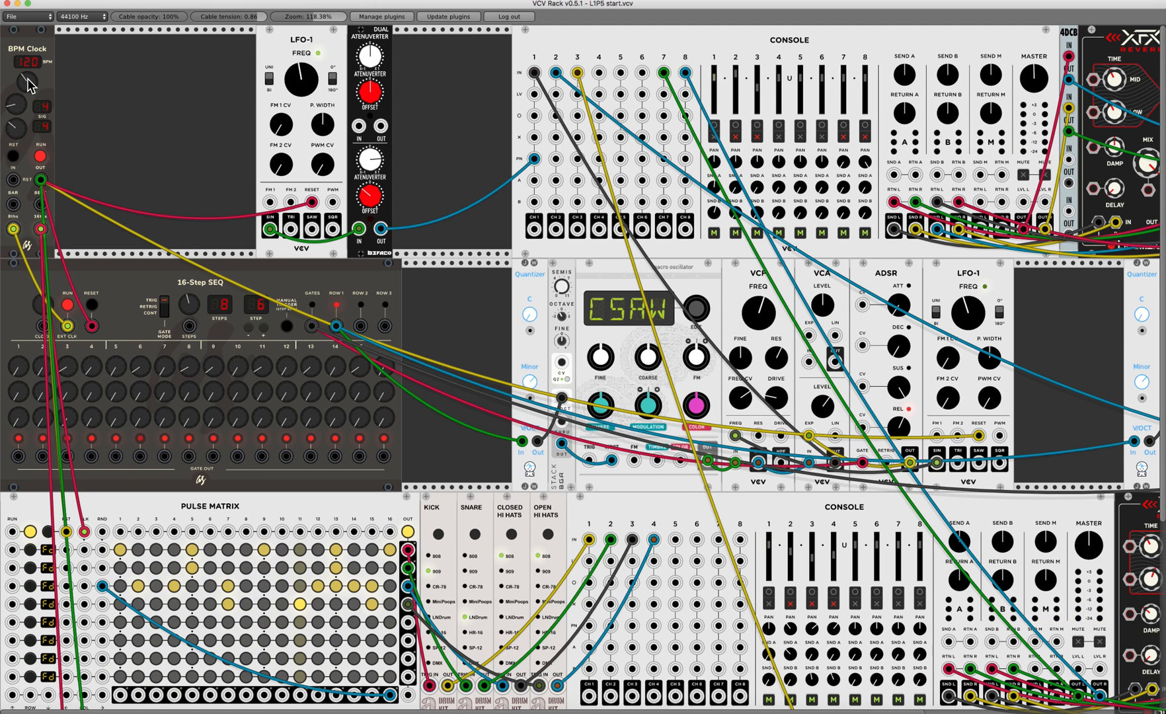
drag(28, 80, 27, 91)
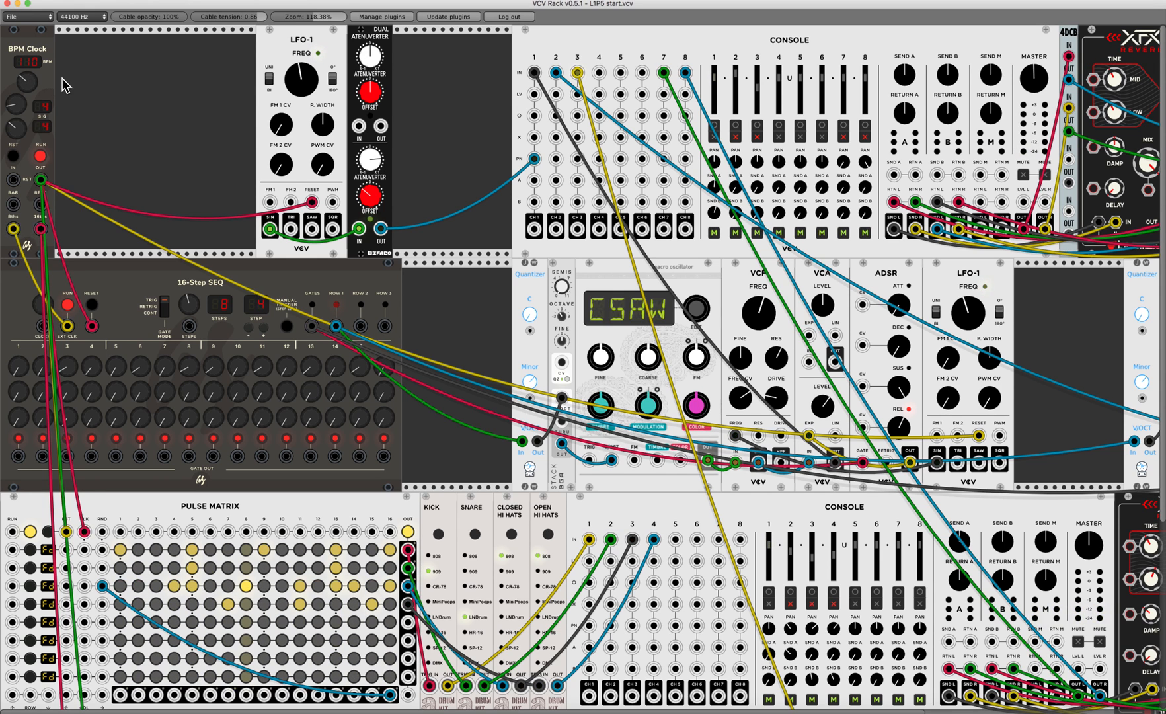
scroll(63, 77, right, 5)
scroll(63, 77, right, 15)
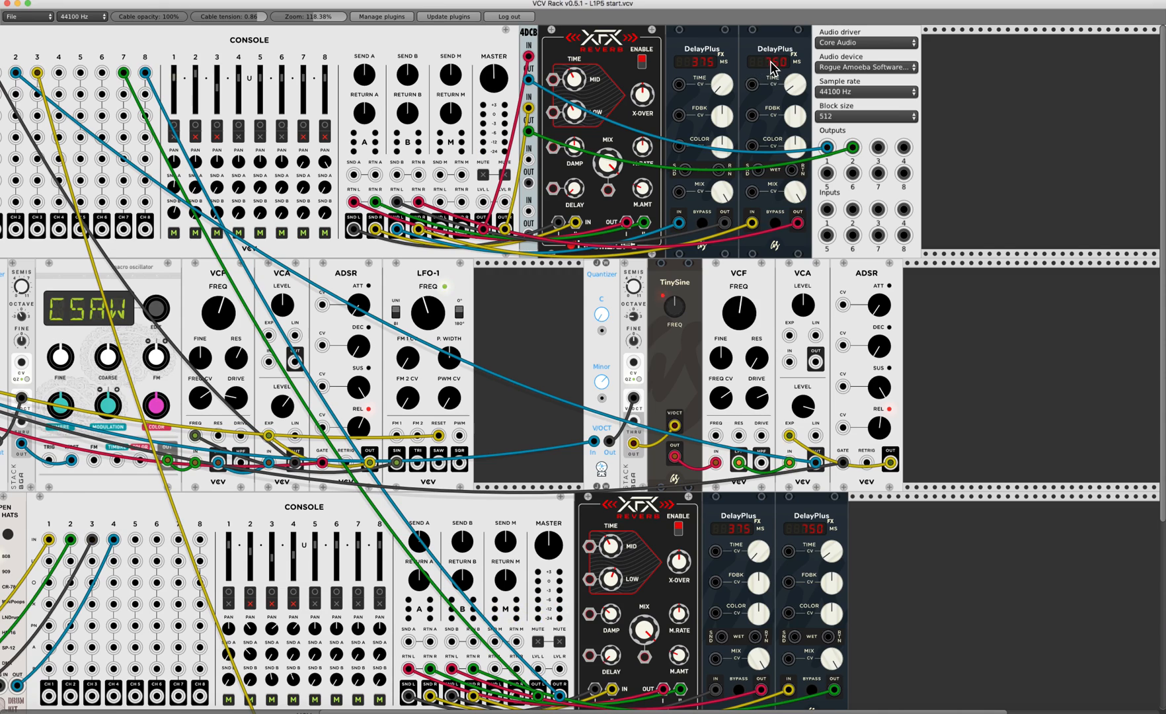
scroll(289, 68, left, 17)
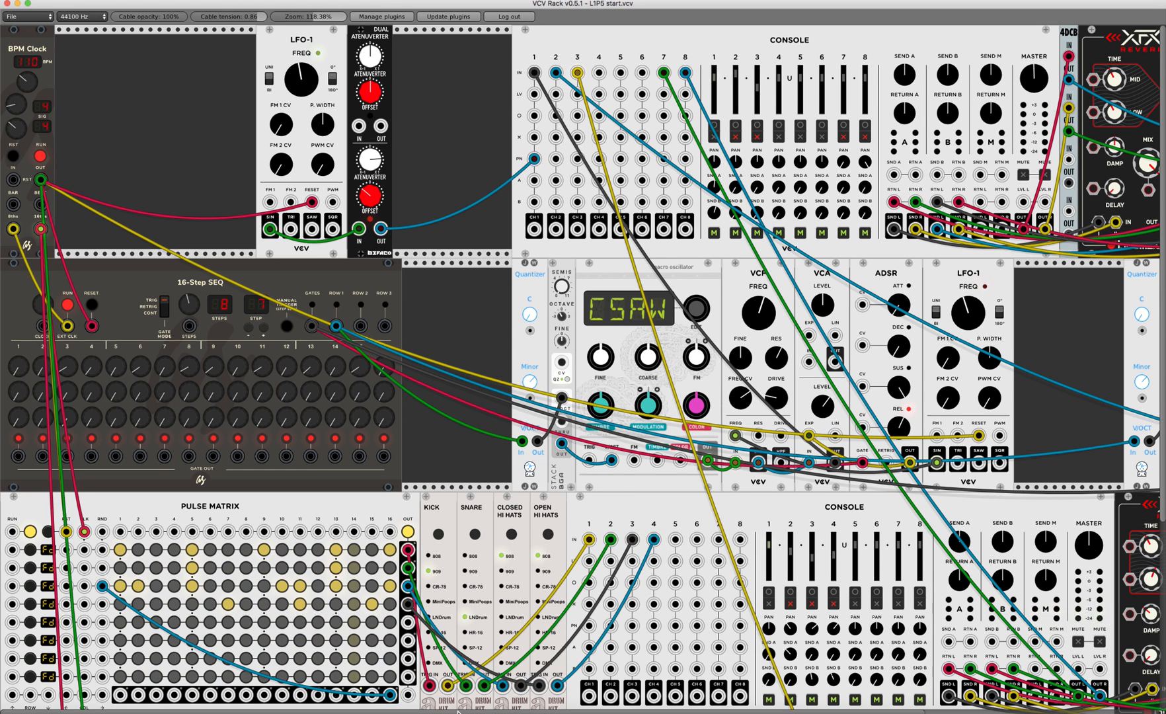
Switch to the Safari converter page and calculate the delay times for 110 BPM.
click(438, 694)
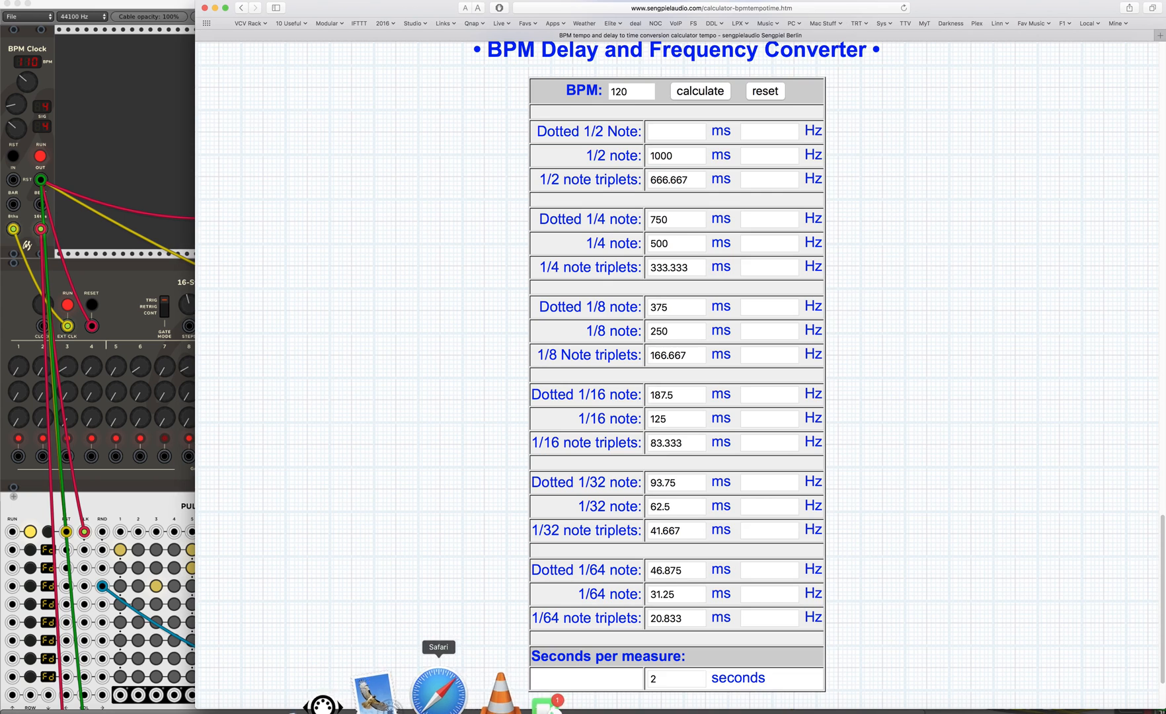
click(632, 92)
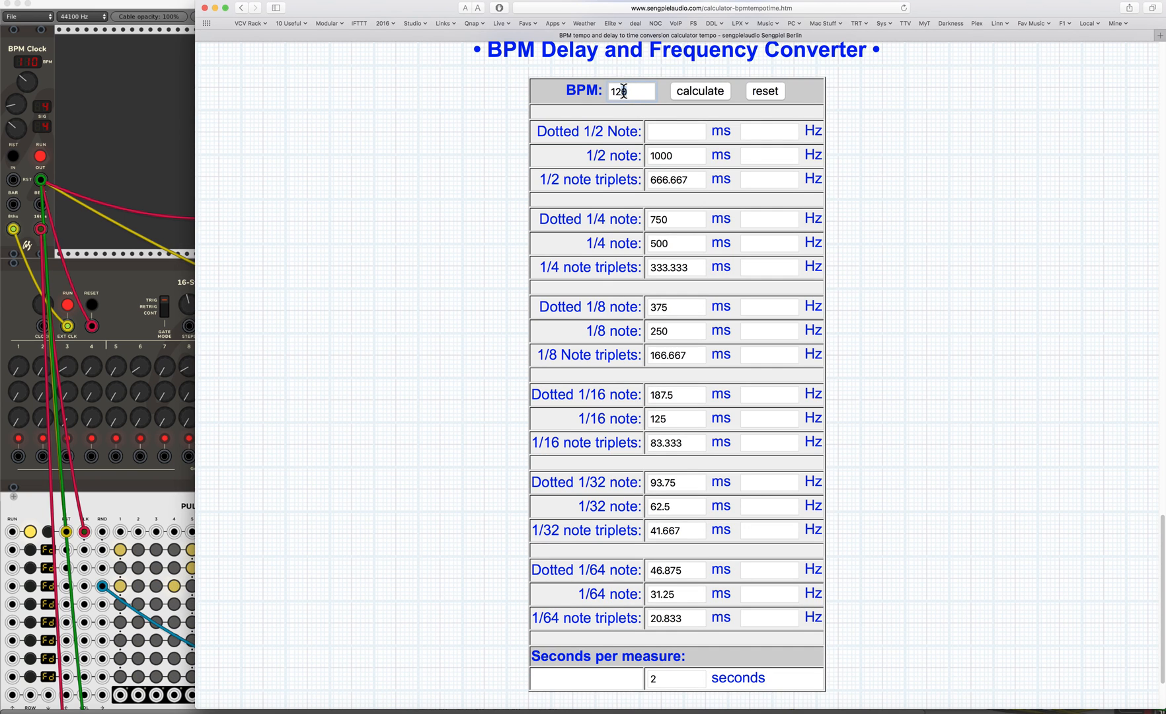
text(1)
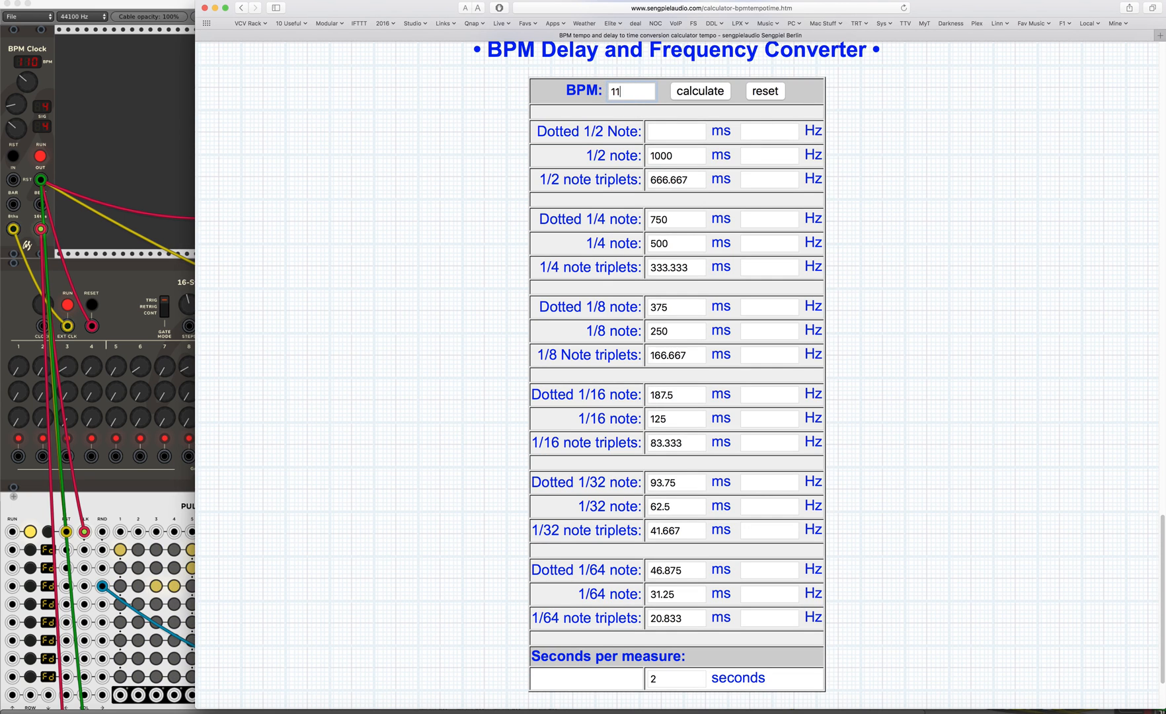
click(698, 91)
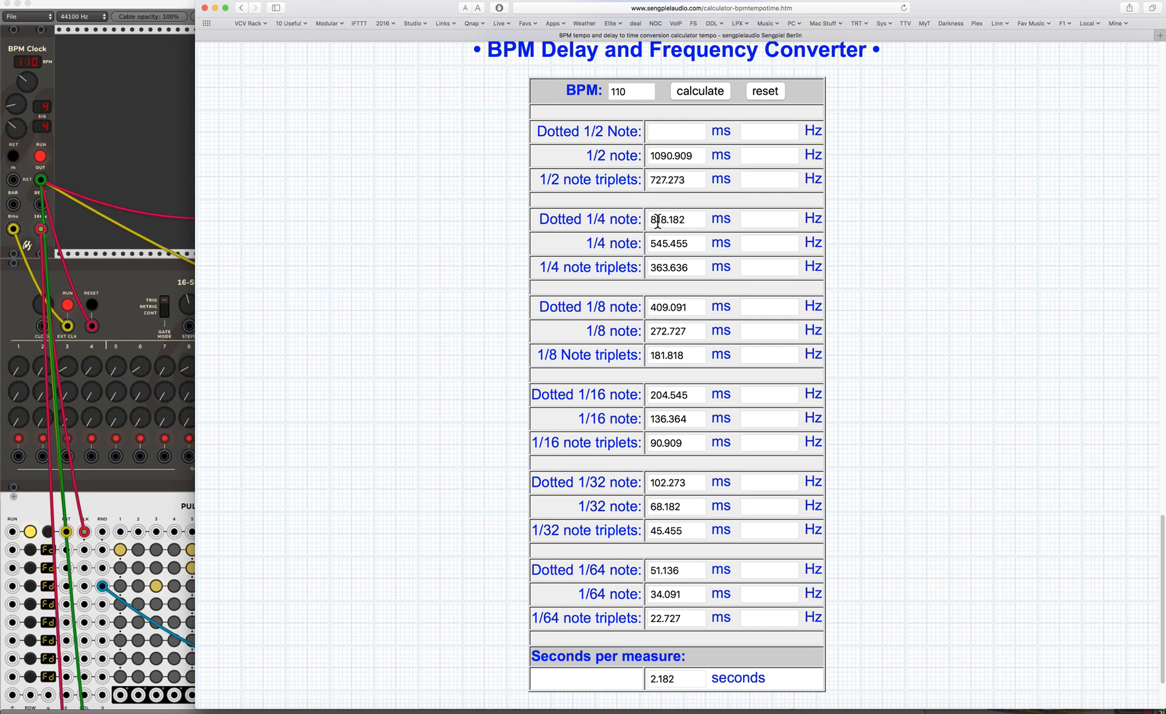
scroll(700, 218, up, 1)
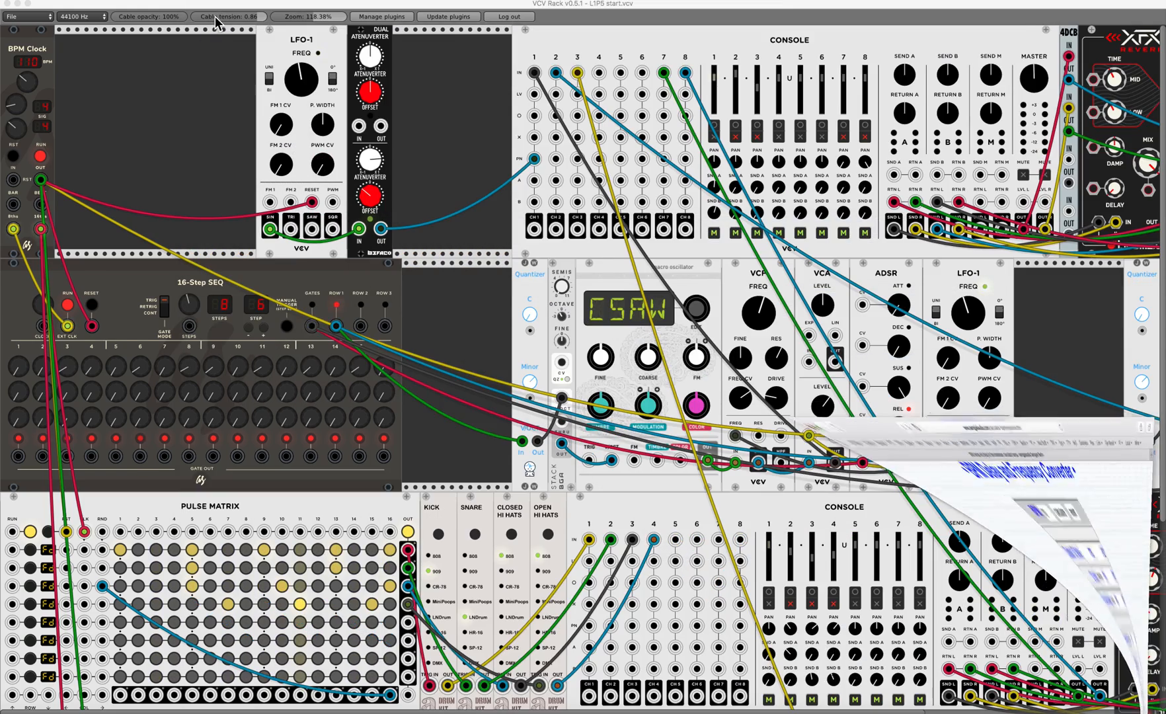
Return to VCV Rack and raise the delay time of the second top-row DelayPlus to 804 ms.
click(216, 8)
scroll(644, 72, right, 10)
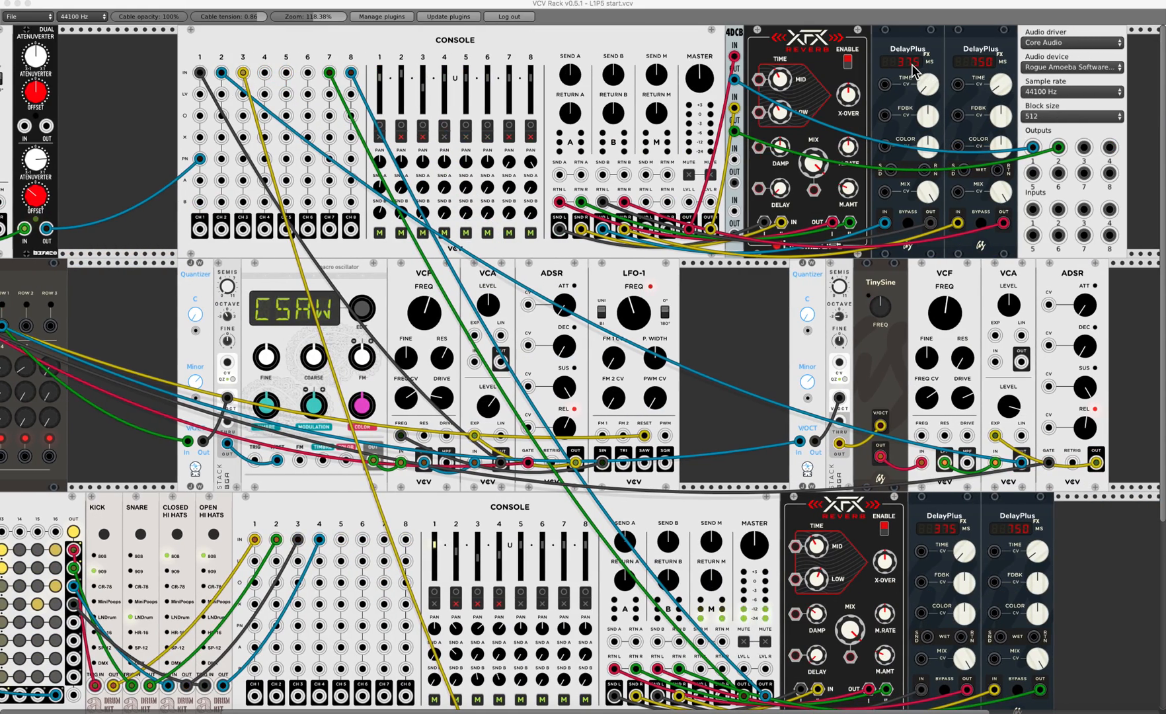
click(998, 82)
mouse_move(999, 85)
mouse_down()
mouse_move(999, 66)
mouse_move(999, 77)
mouse_up()
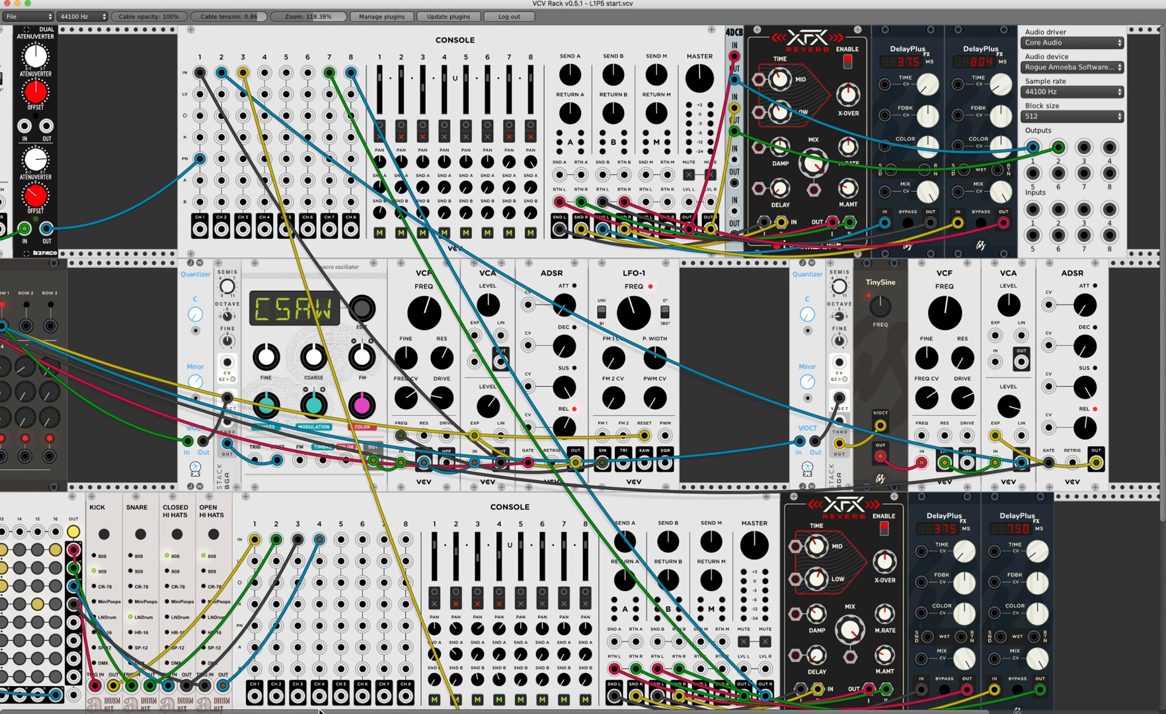
Recheck the 110 BPM delay times in the Safari converter against the second top-row DelayPlus.
click(444, 687)
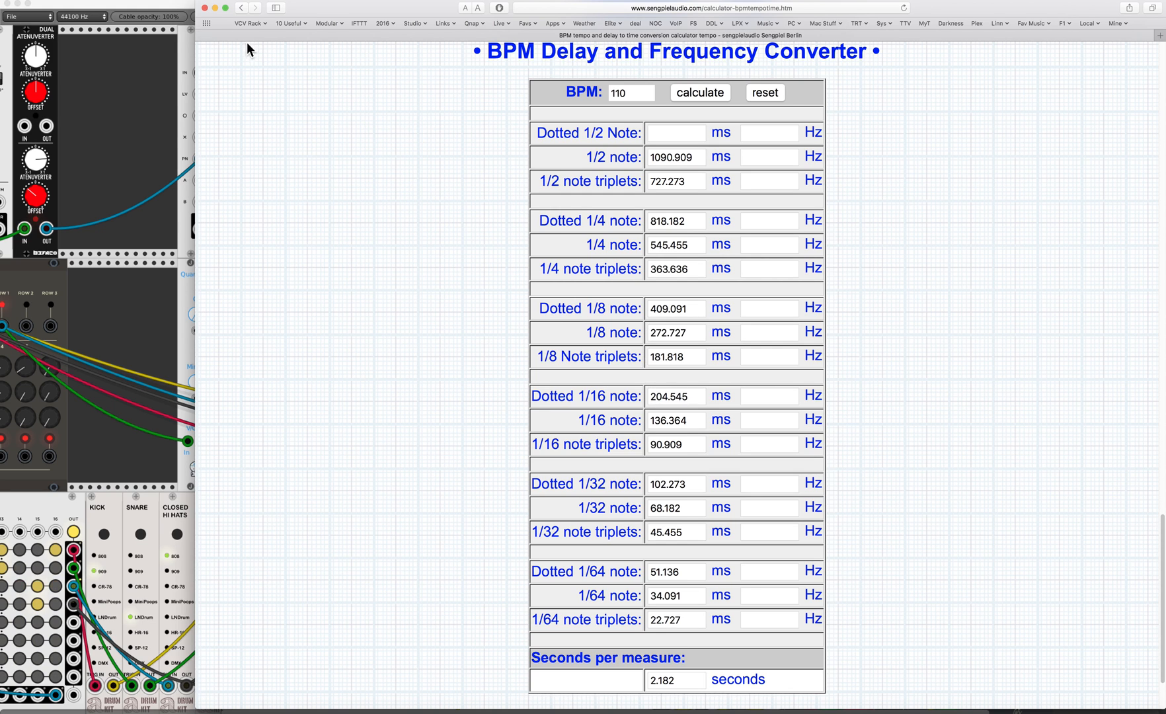
click(215, 8)
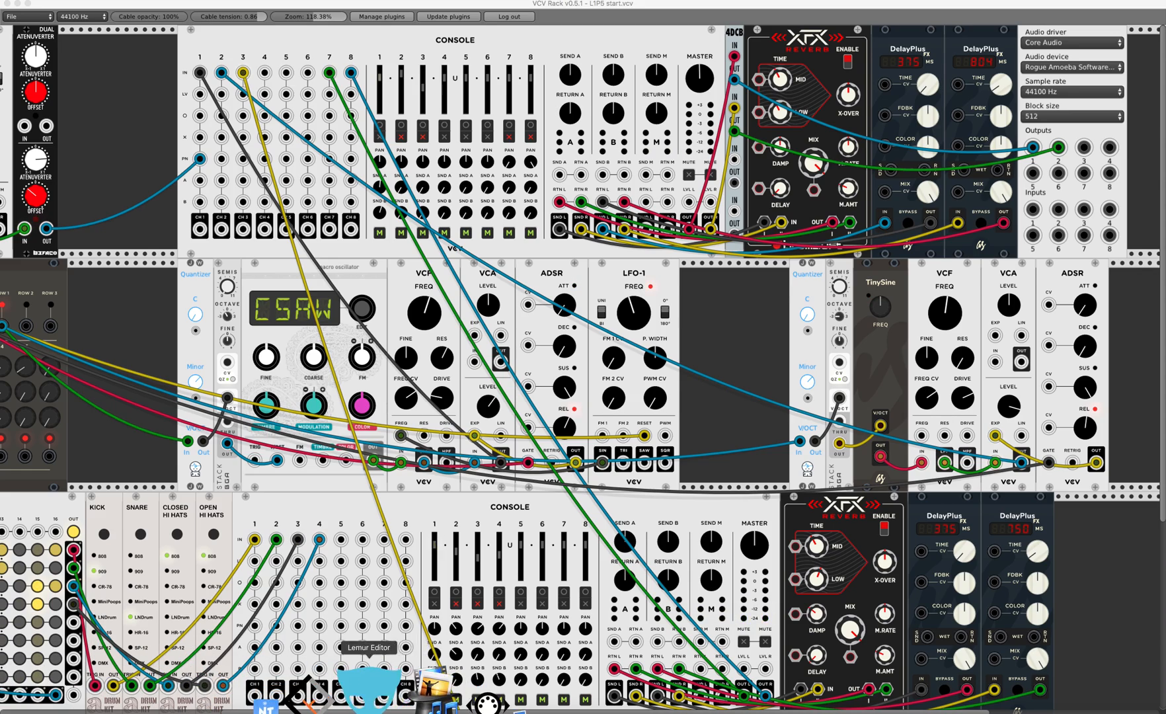
click(449, 690)
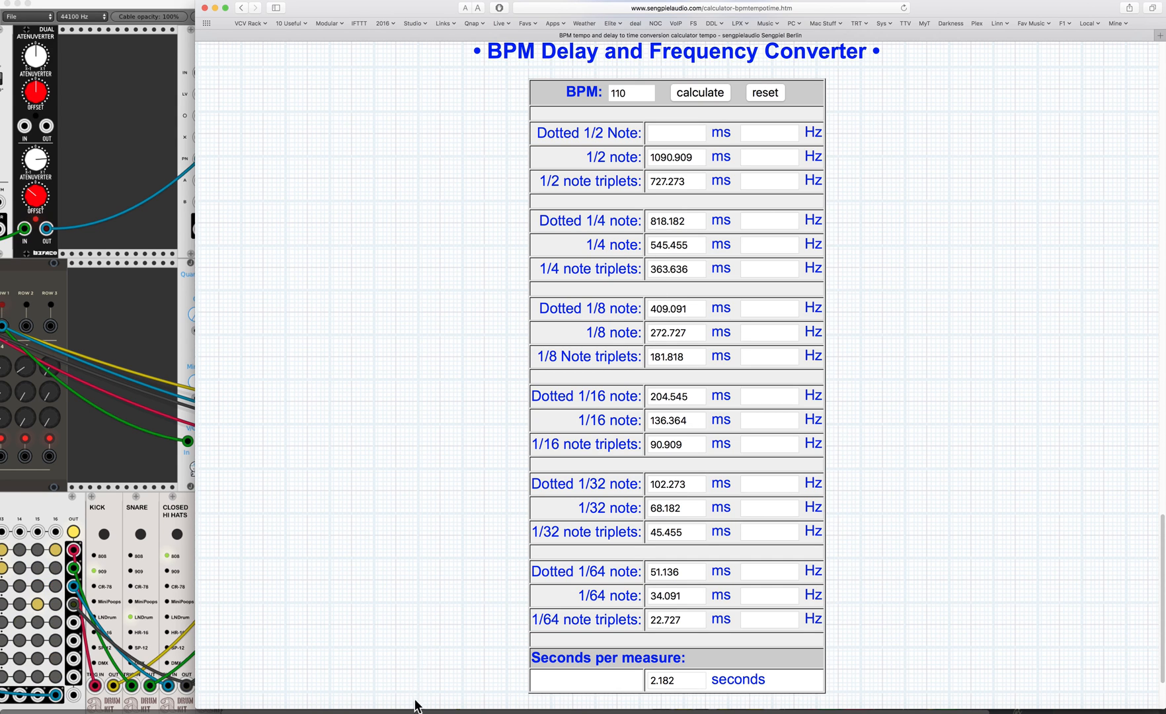
Return to VCV Rack and set the top-row DelayPlus delay times to 818 ms on the second and 409 ms on the first.
mouse_move(416, 707)
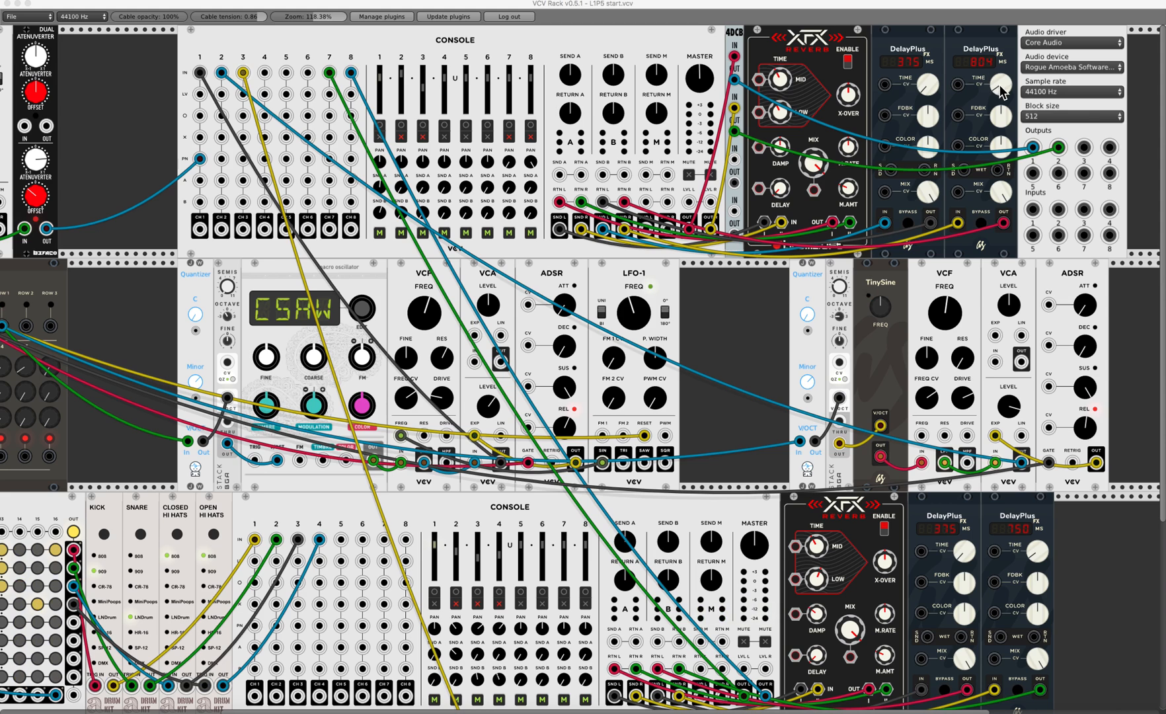
drag(996, 87, 996, 87)
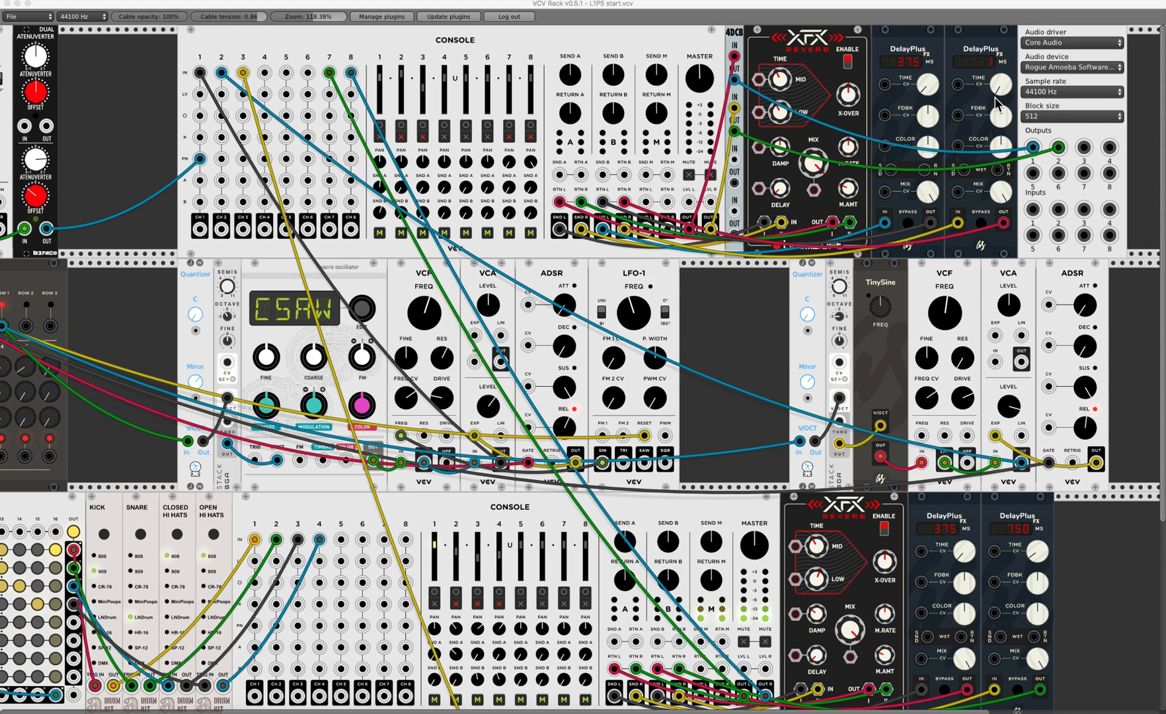
mouse_move(995, 82)
mouse_down()
mouse_move(994, 96)
mouse_move(996, 82)
mouse_up()
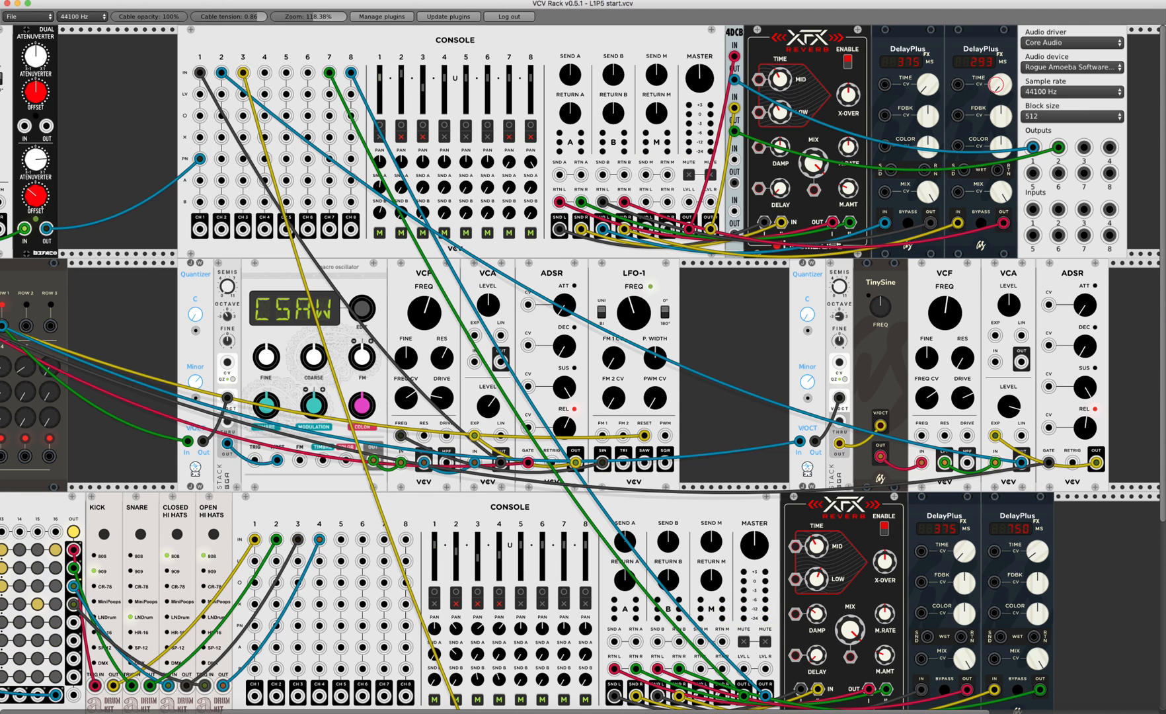
drag(996, 82, 995, 70)
drag(996, 71, 996, 74)
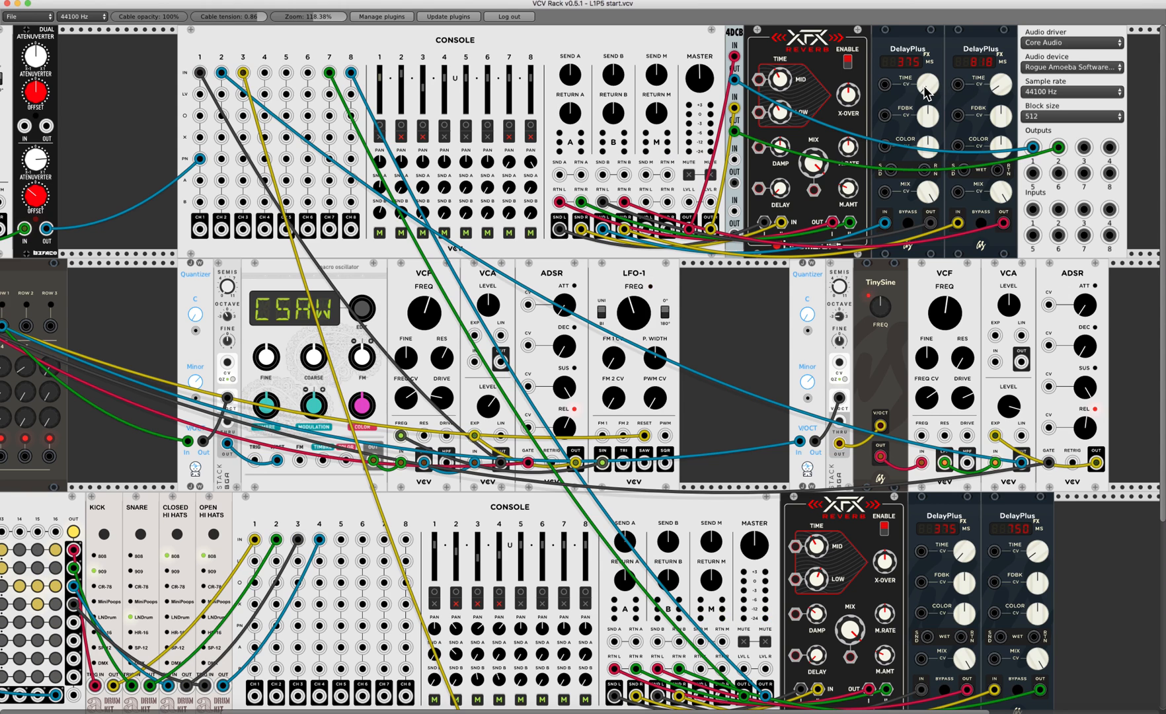
drag(927, 92, 926, 90)
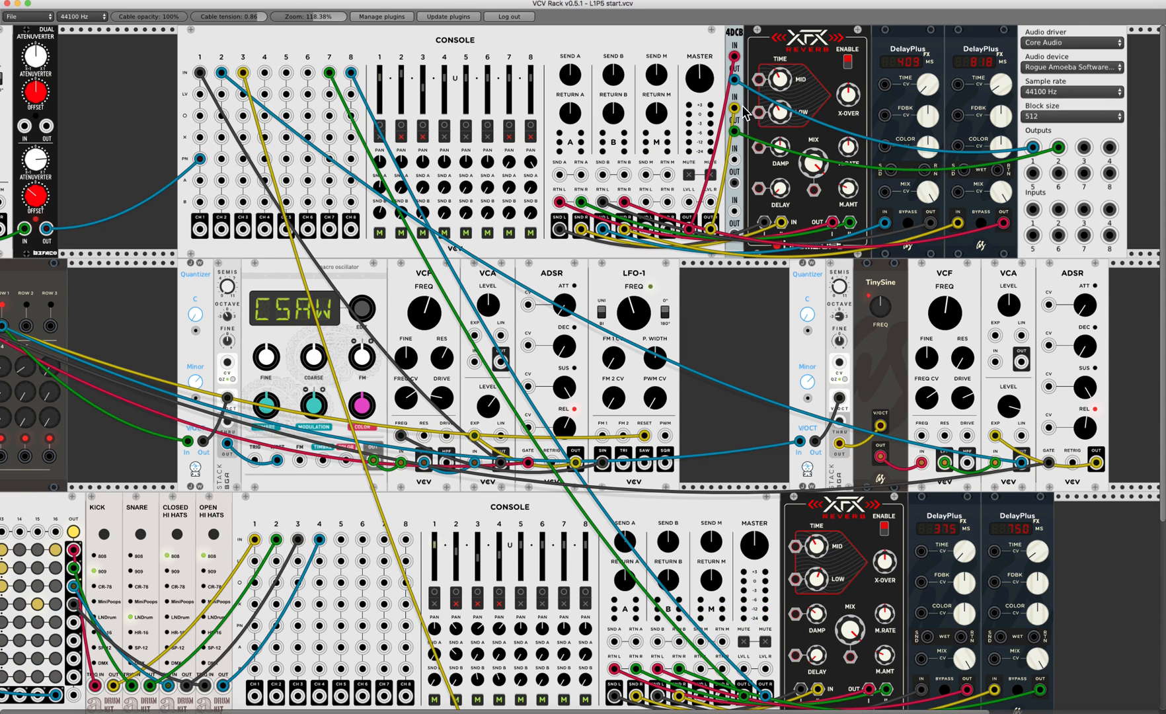
Set the BPM Clock tempo to 120.
scroll(746, 114, left, 10)
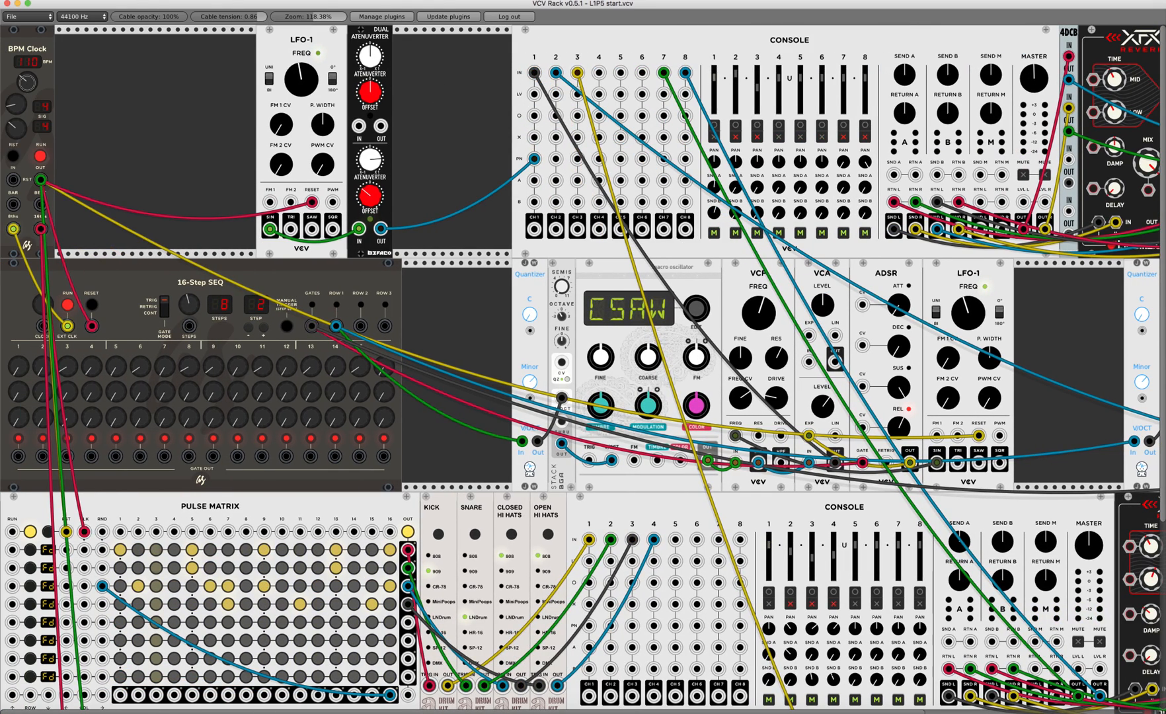
drag(27, 82, 26, 75)
drag(28, 82, 27, 73)
Set the delay times of the top-row DelayPlus modules to 375 ms on the first and 750 ms on the second.
scroll(124, 87, right, 10)
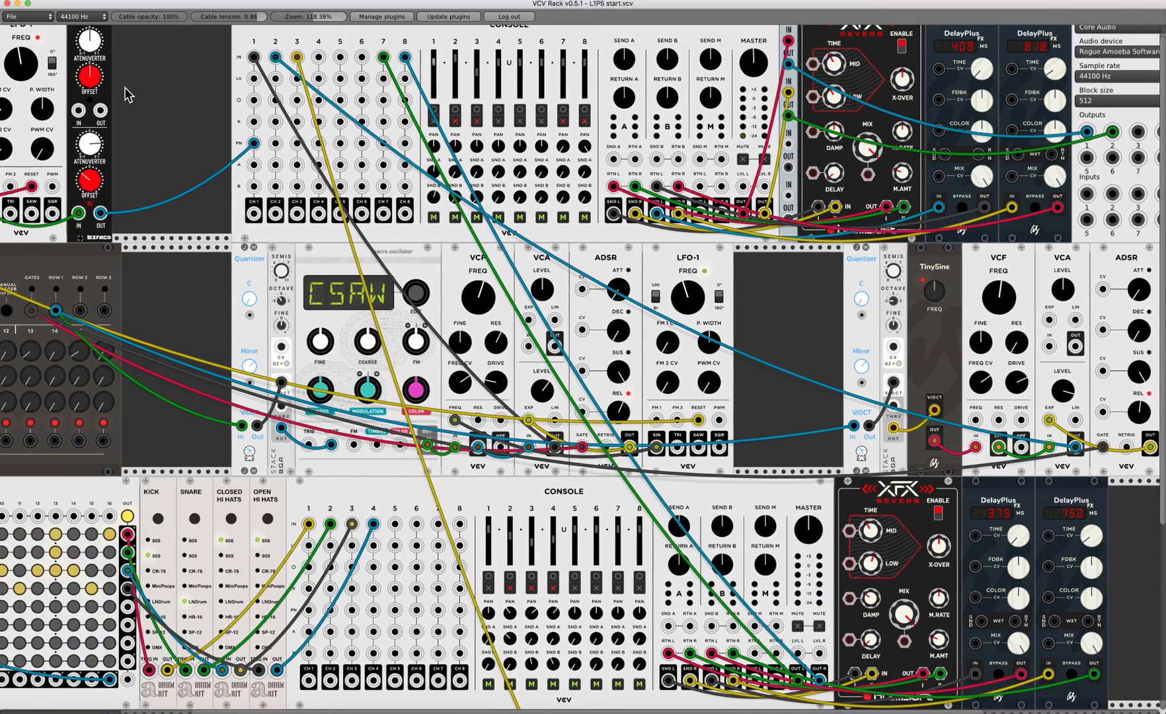
scroll(339, 110, left, 1)
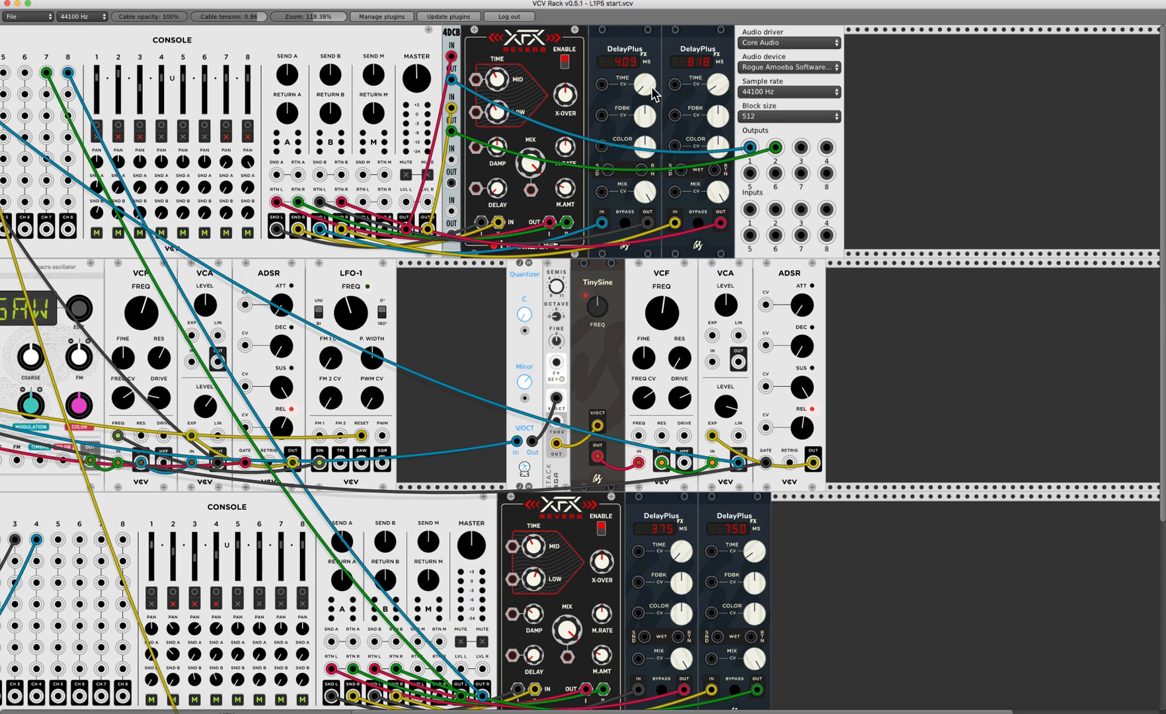
drag(653, 95, 653, 117)
drag(715, 94, 715, 138)
Look over the BPM Clock tempo against the delay times on the top-row DelayPlus modules.
scroll(712, 87, left, 15)
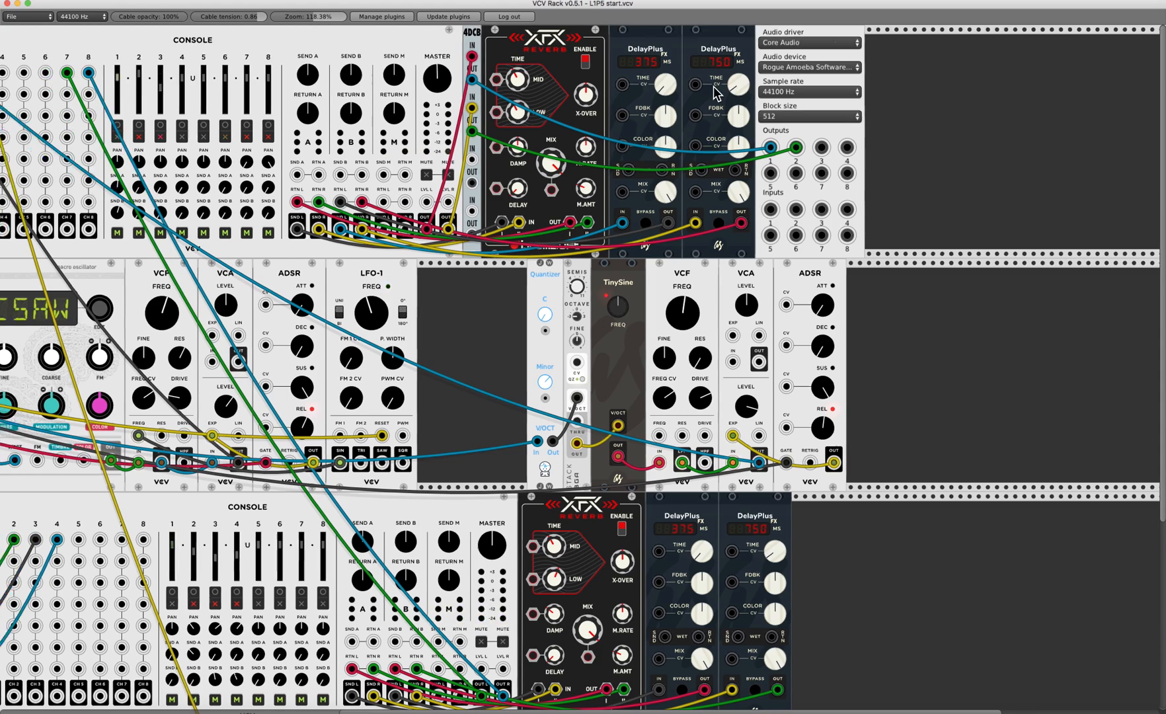
scroll(713, 91, right, 7)
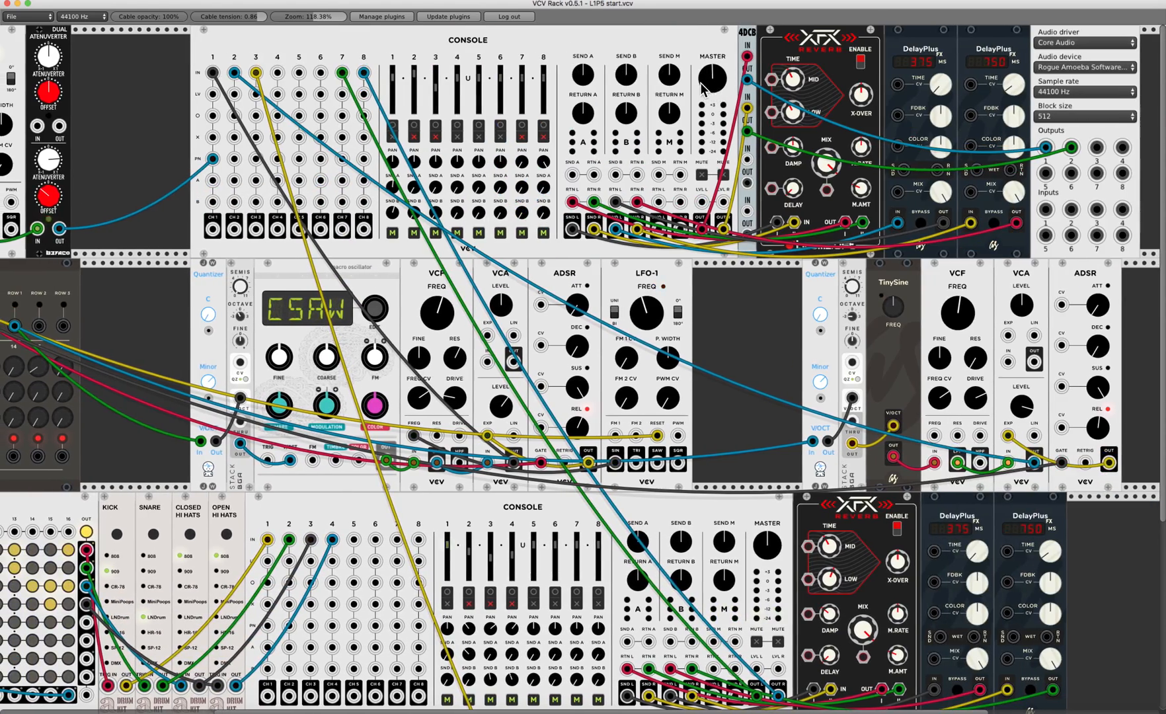
scroll(701, 84, left, 8)
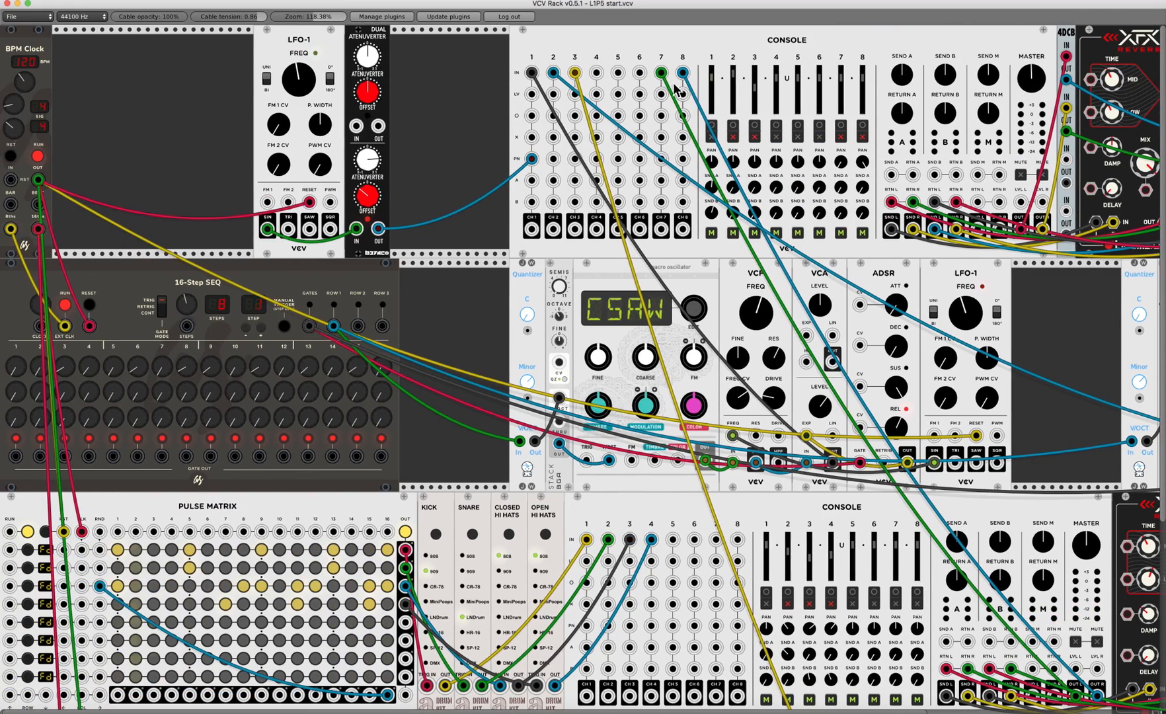
scroll(651, 73, right, 2)
scroll(651, 73, right, 4)
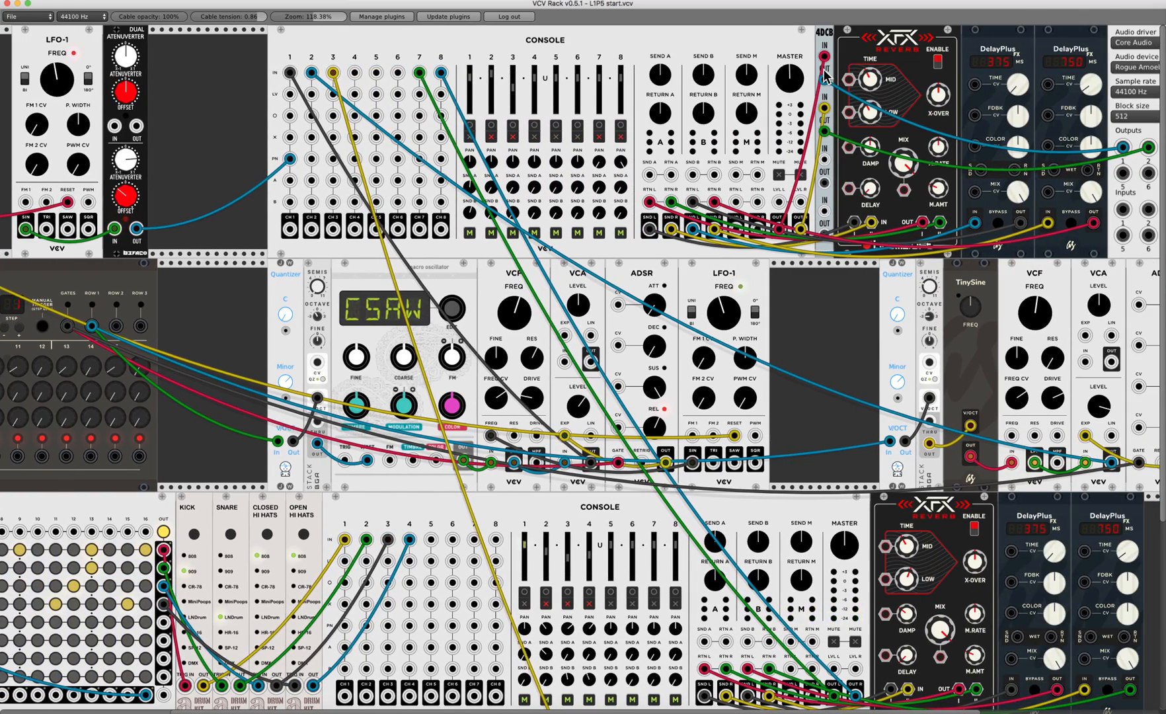
scroll(820, 82, left, 8)
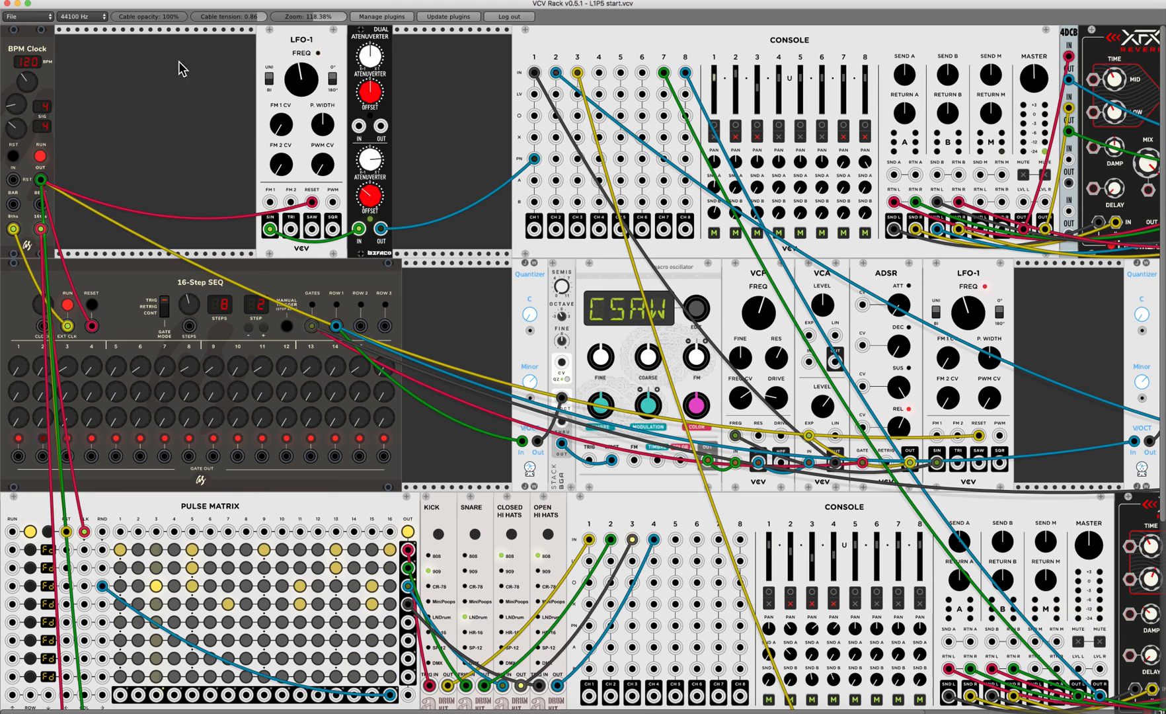
scroll(876, 79, right, 7)
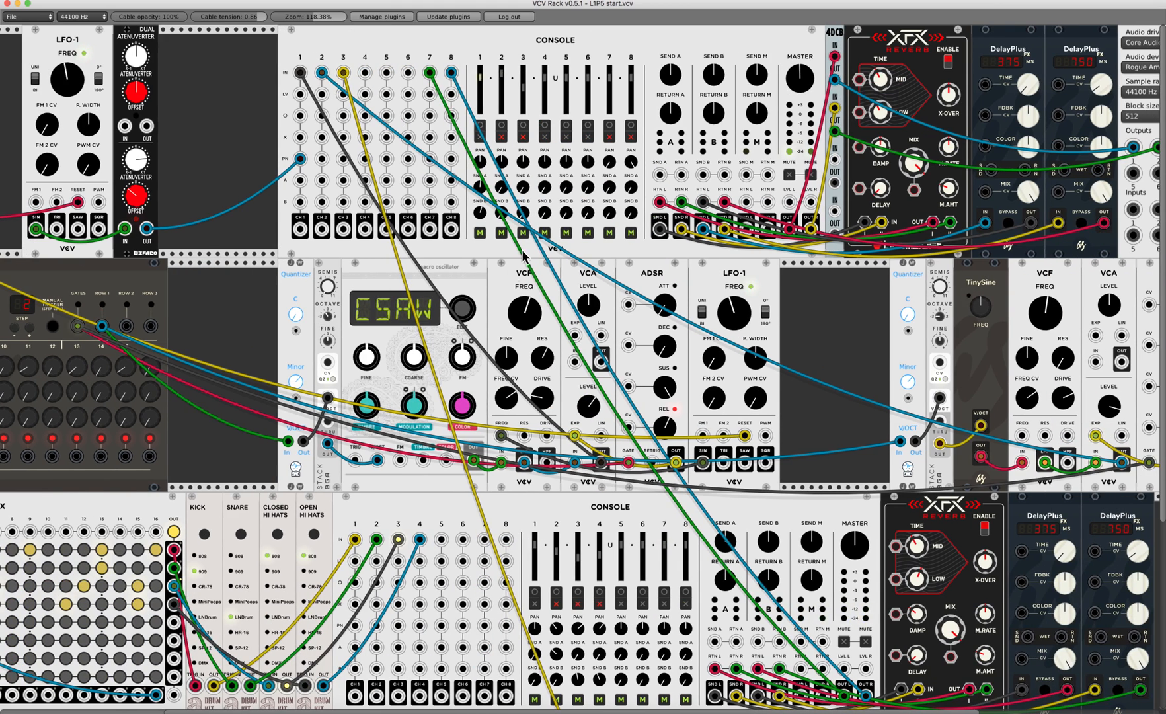
Switch to the Safari window with the BPM converter page and close it.
mouse_move(1105, 712)
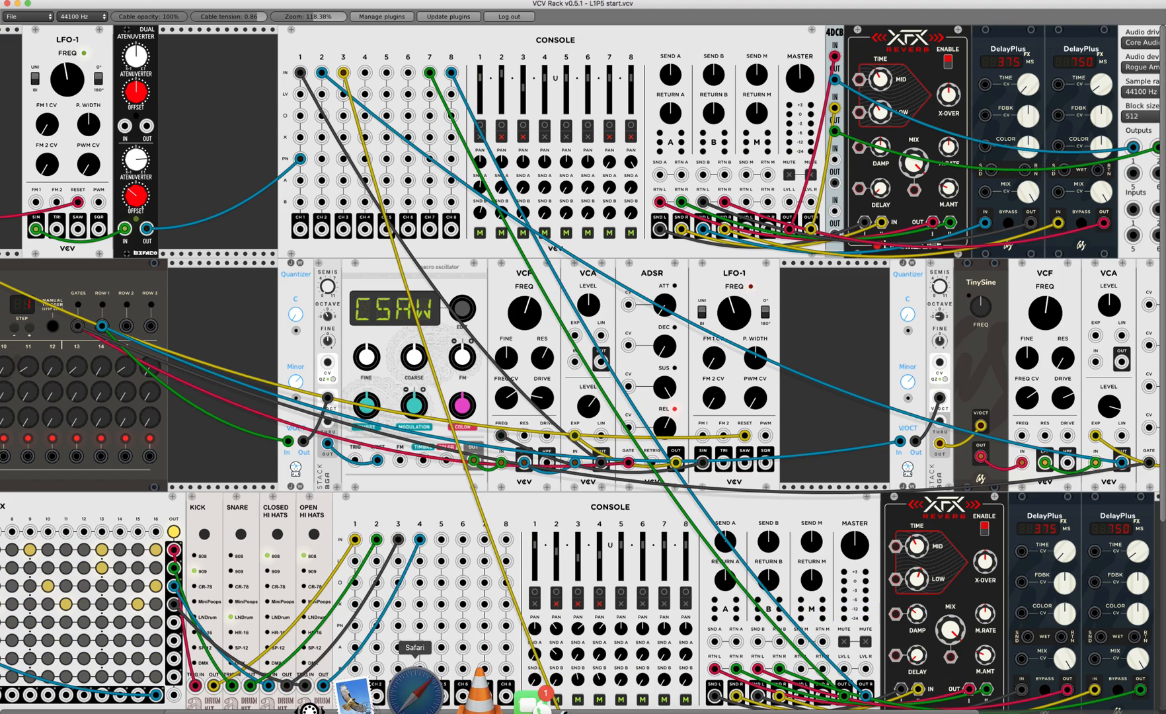
click(426, 687)
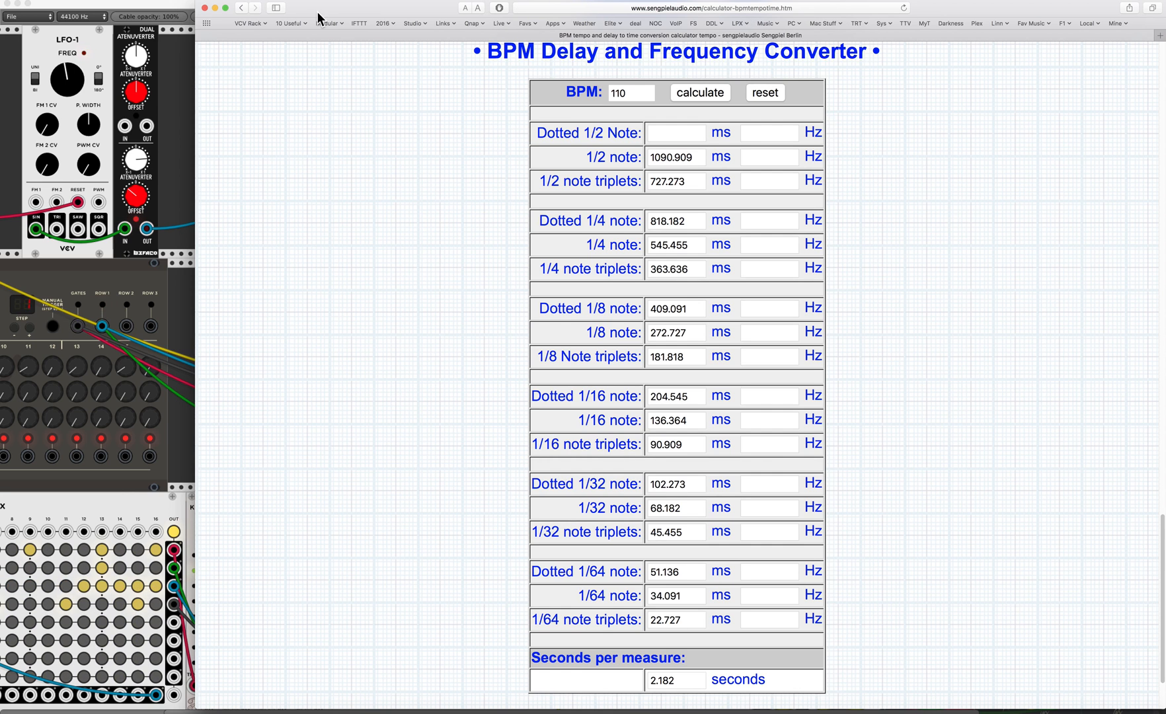
click(204, 8)
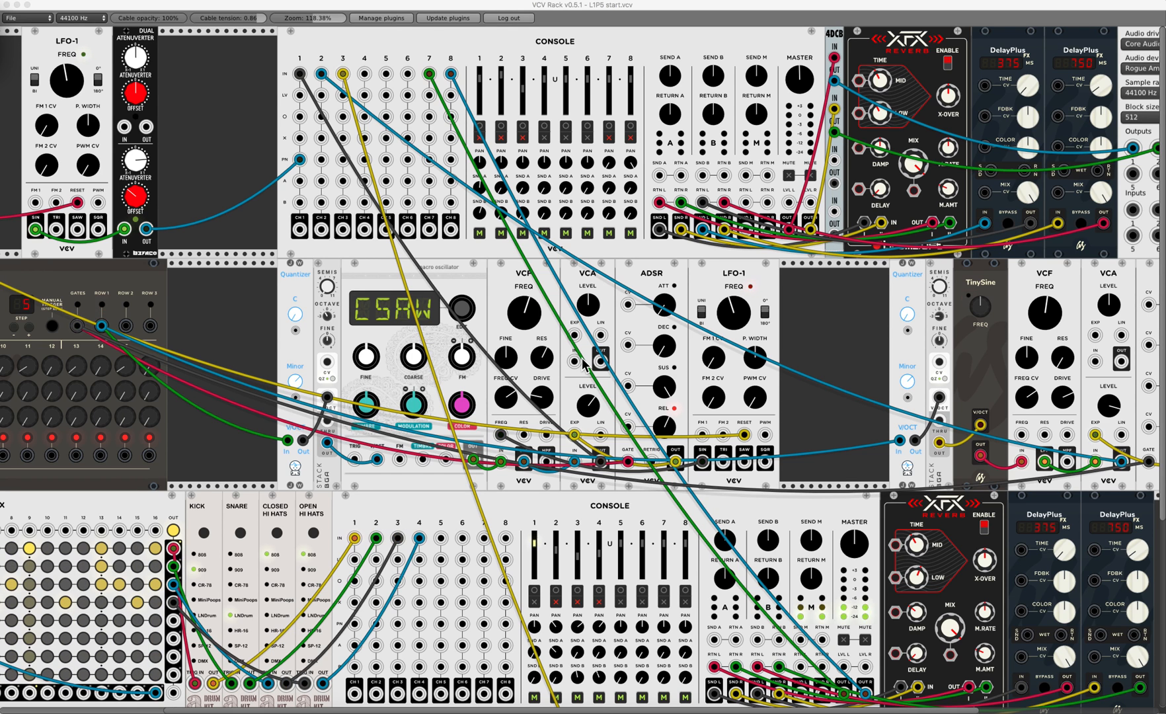
Add an AS Triggers module to the empty space in the row below the drum console, slightly away from the TriLFO.
scroll(709, 425, right, 3)
scroll(709, 425, right, 10)
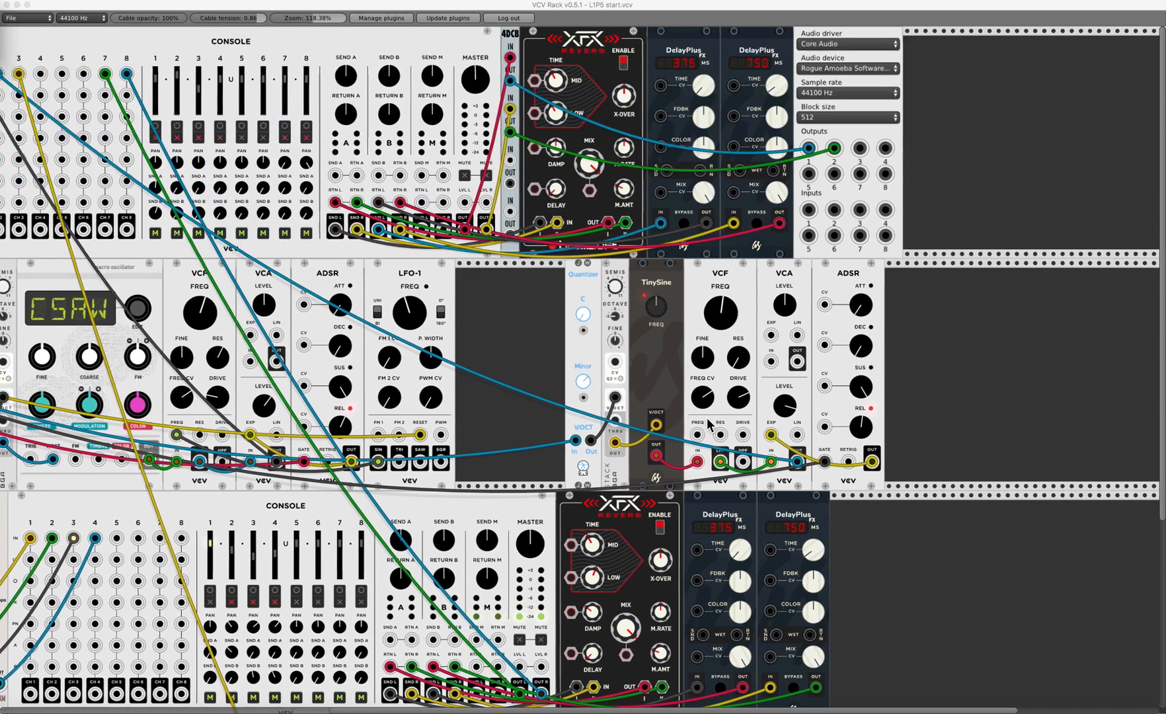
scroll(709, 425, down, 3)
scroll(709, 424, down, 1)
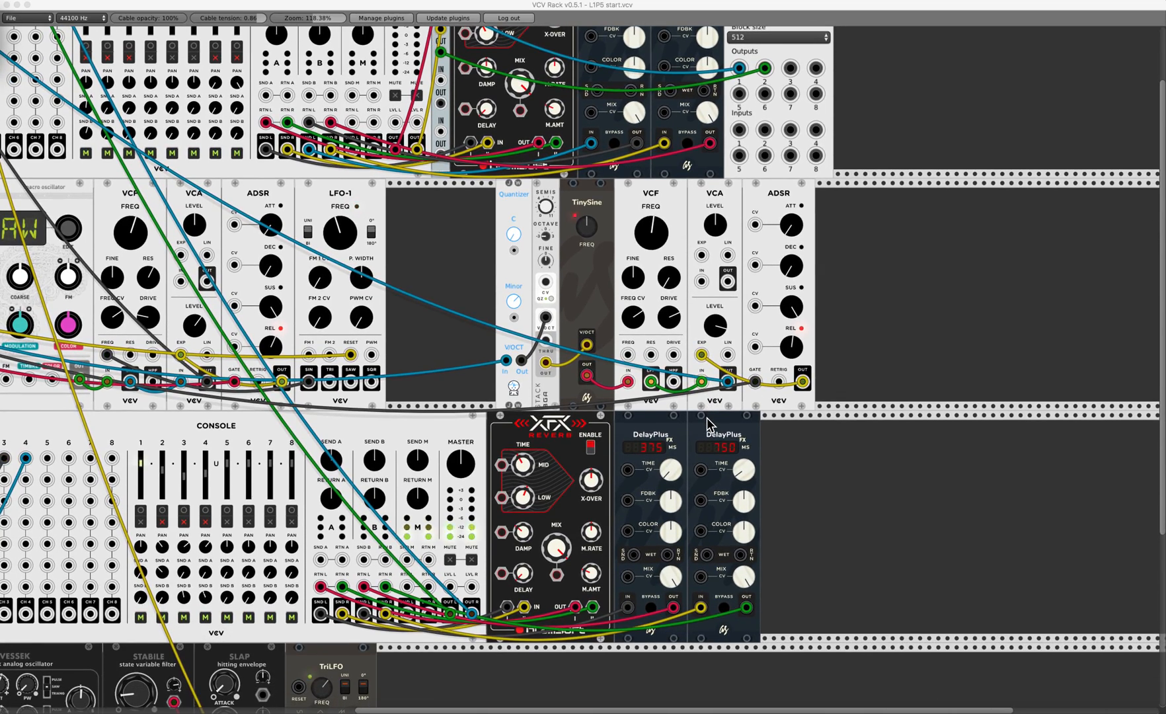
scroll(708, 423, down, 4)
scroll(707, 417, down, 6)
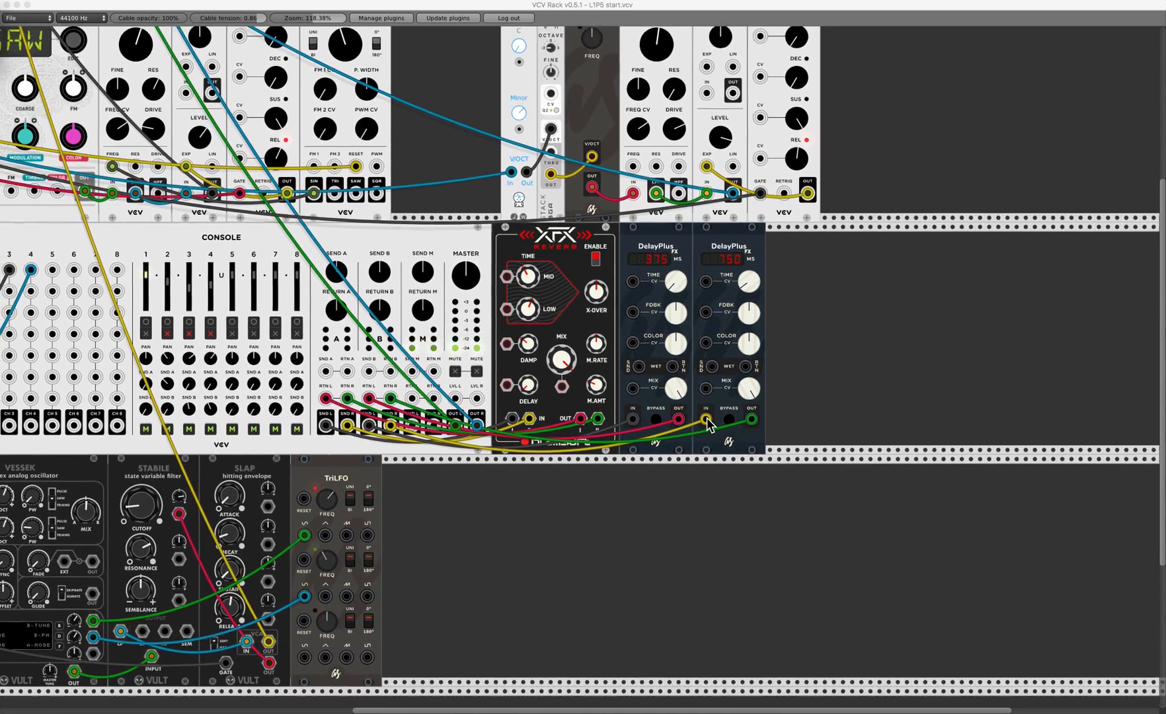
scroll(706, 417, left, 1)
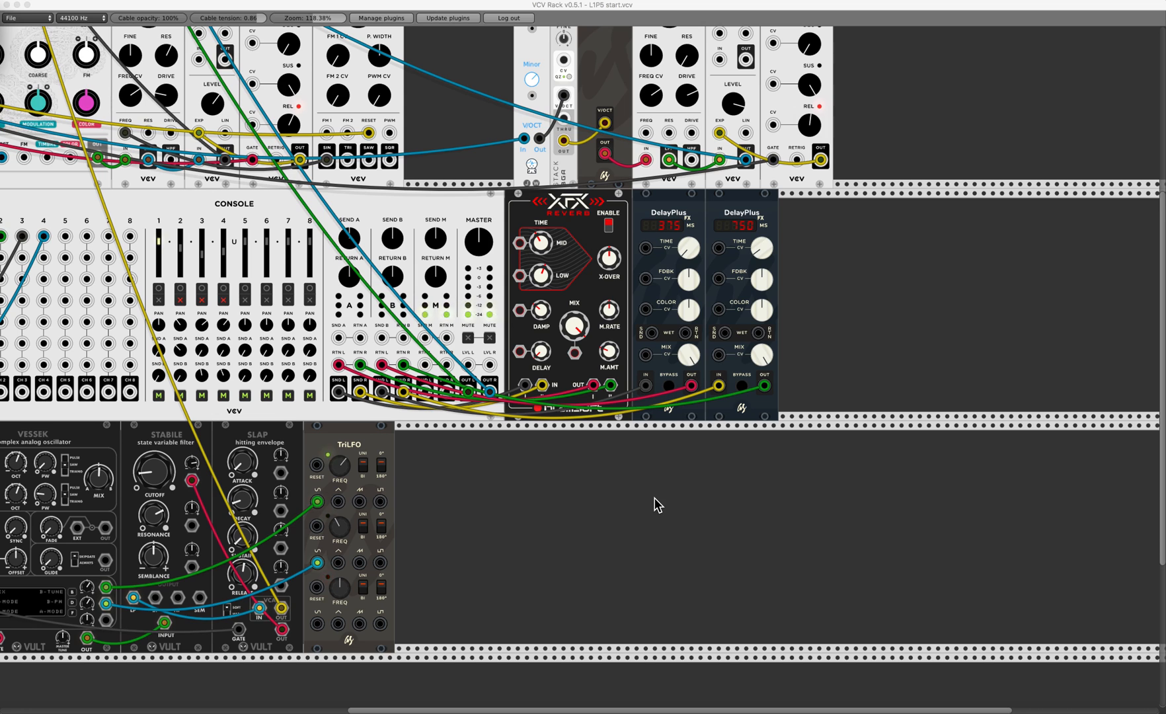
right_click(645, 499)
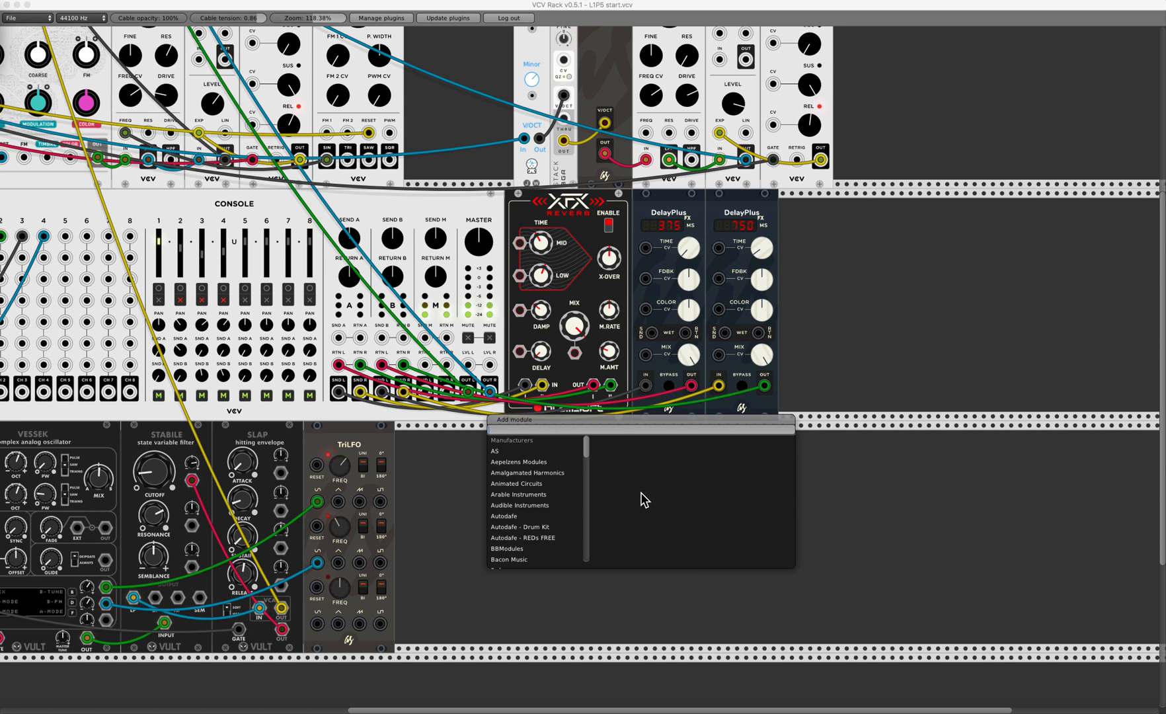
click(497, 454)
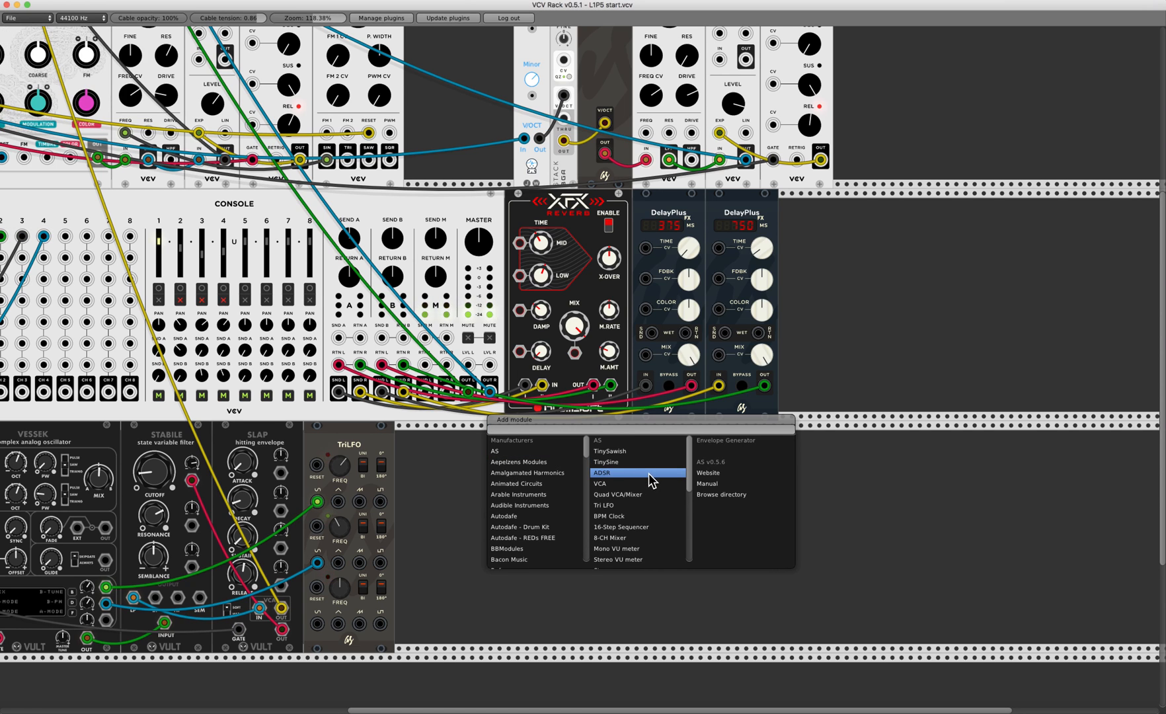
scroll(648, 474, down, 1)
scroll(648, 474, down, 2)
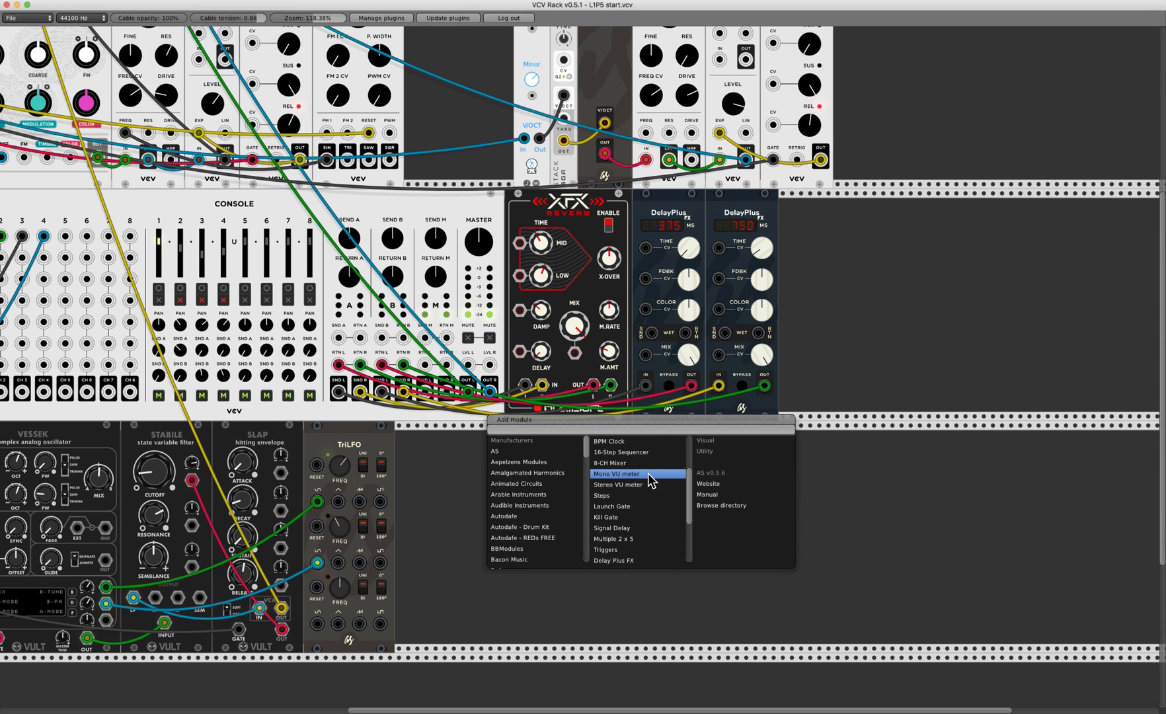
scroll(648, 474, down, 1)
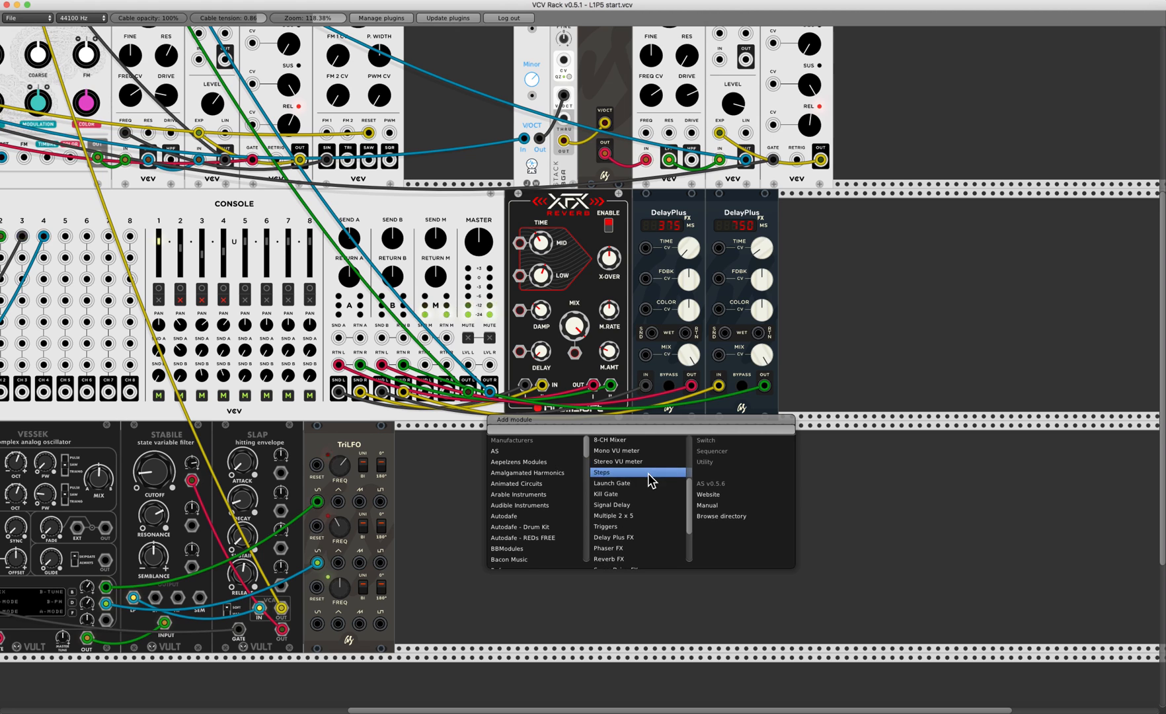
click(607, 527)
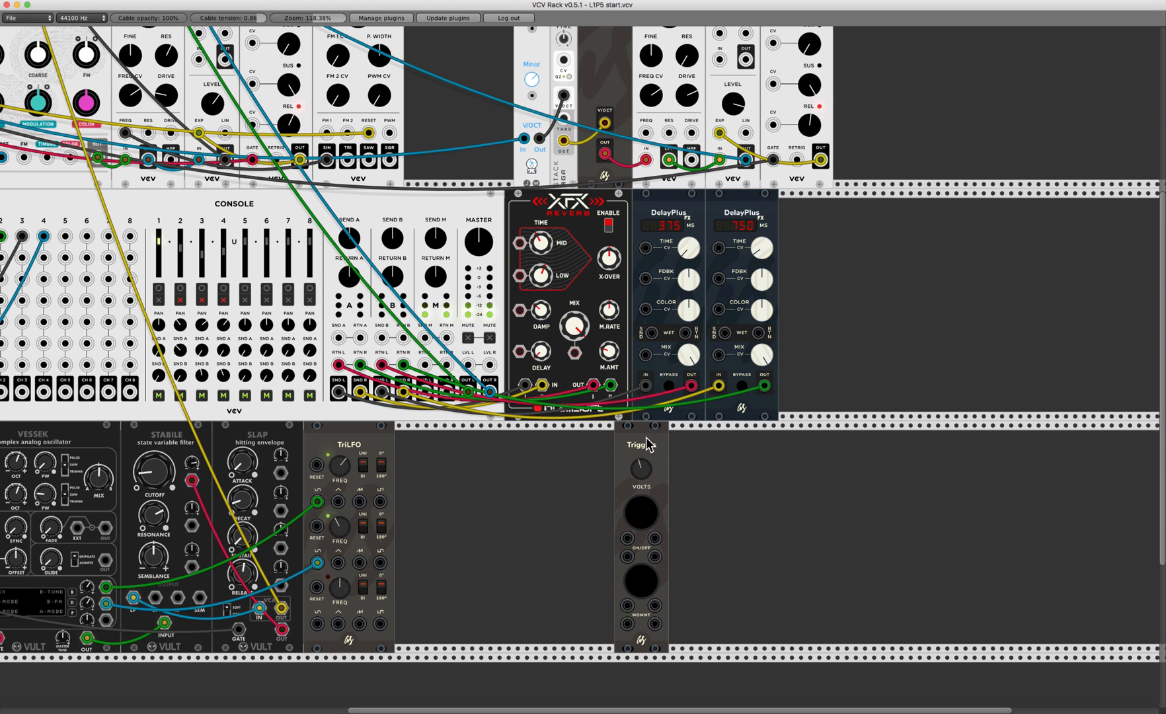
drag(617, 442, 563, 443)
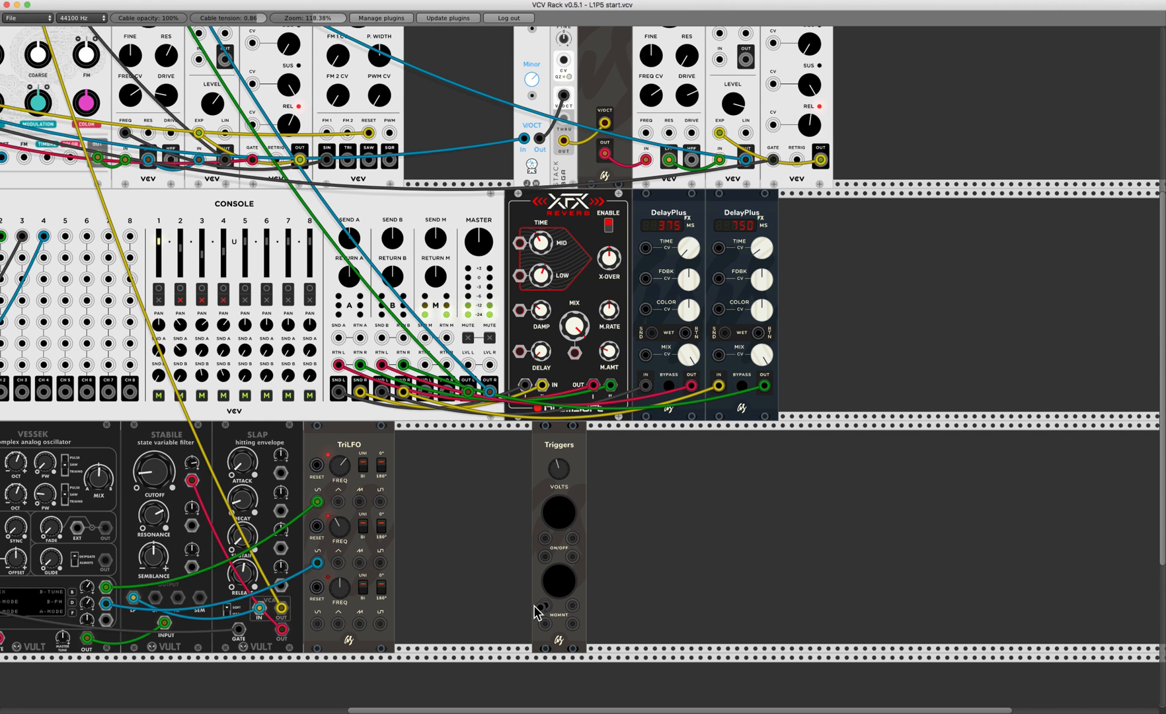
Patch the four momentary outputs of Triggers to the mute inputs of drum console channels 1 to 4, and test the momentary trigger.
drag(485, 578, 151, 306)
scroll(77, 312, left, 3)
scroll(98, 311, left, 2)
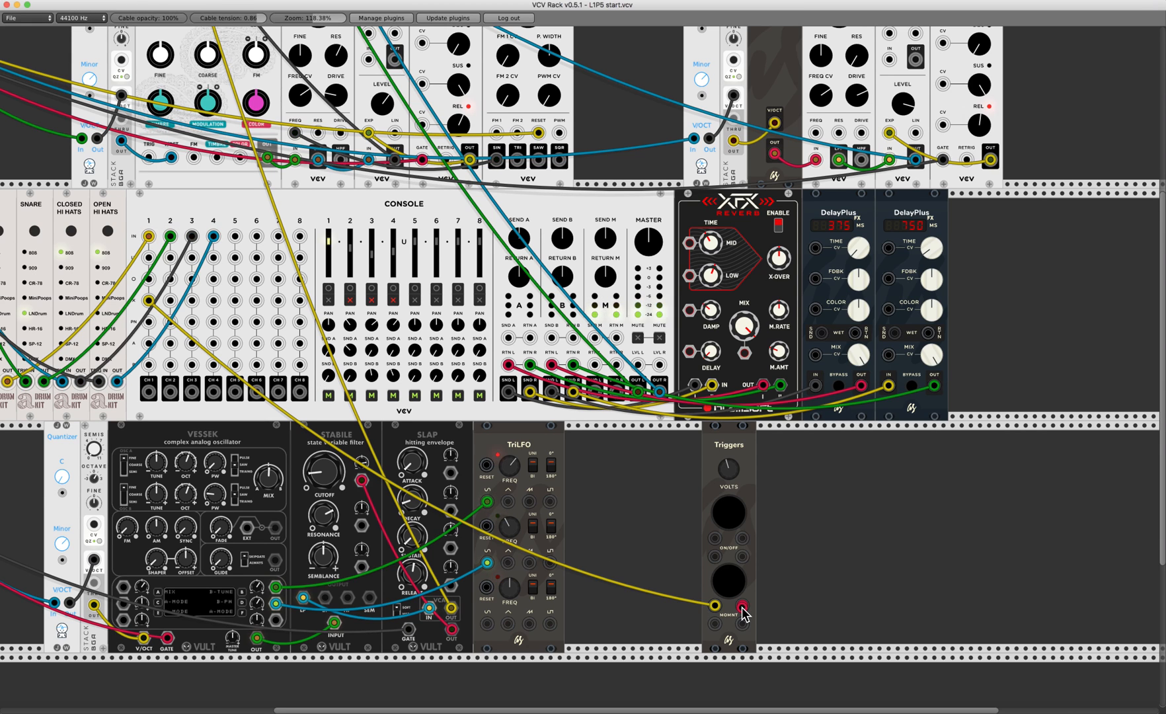
drag(743, 604, 170, 304)
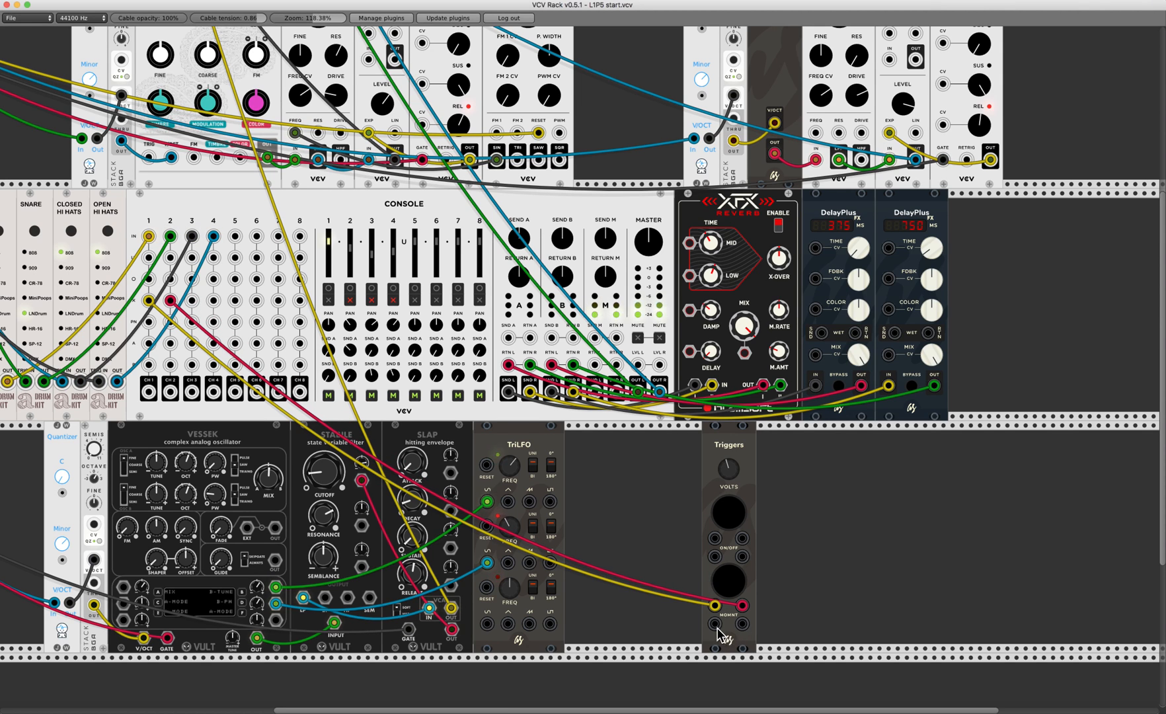
drag(715, 623, 193, 303)
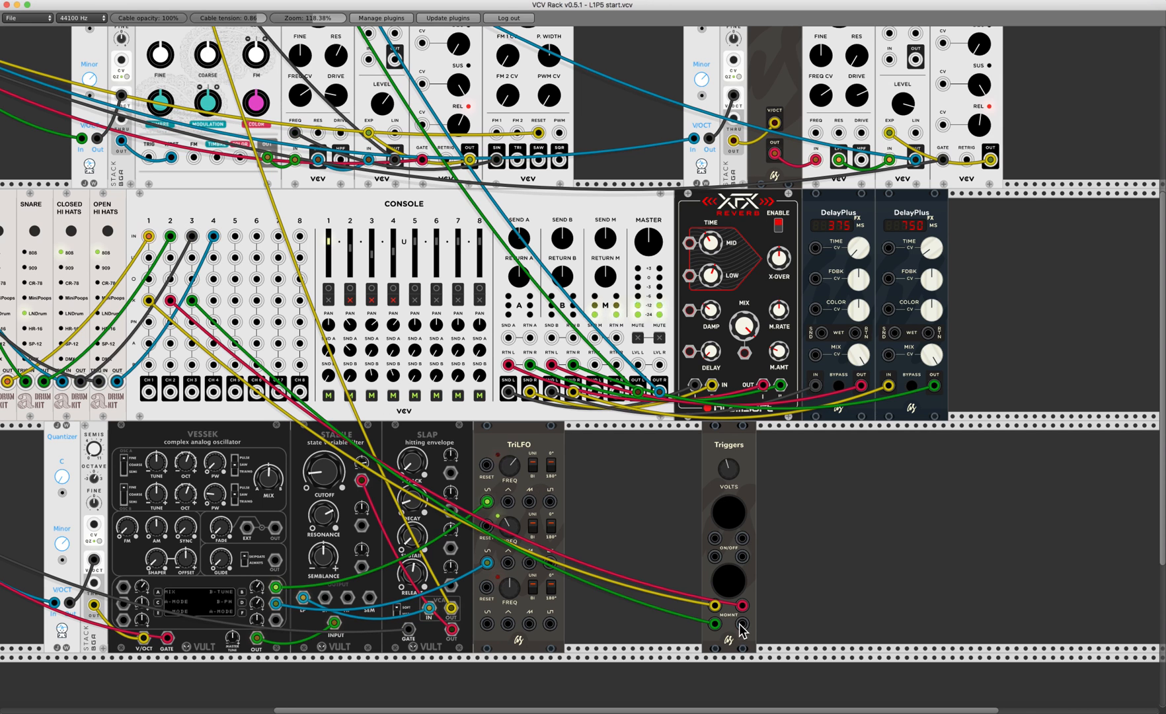
drag(742, 623, 213, 301)
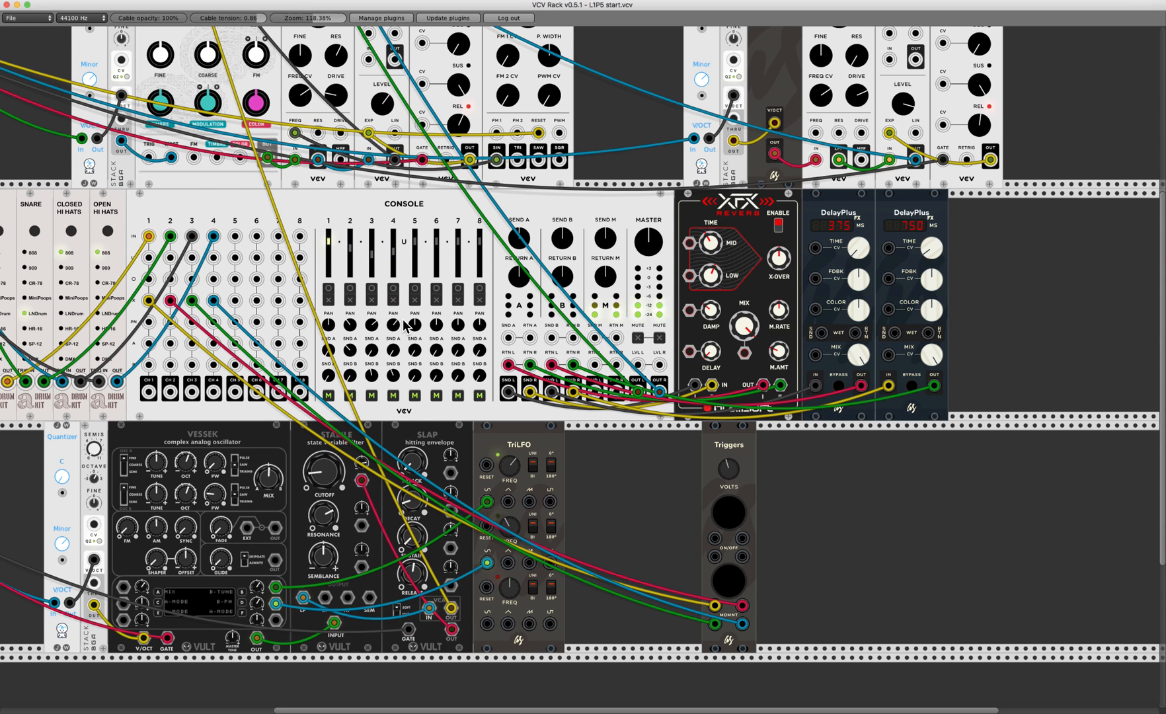
click(730, 579)
click(729, 577)
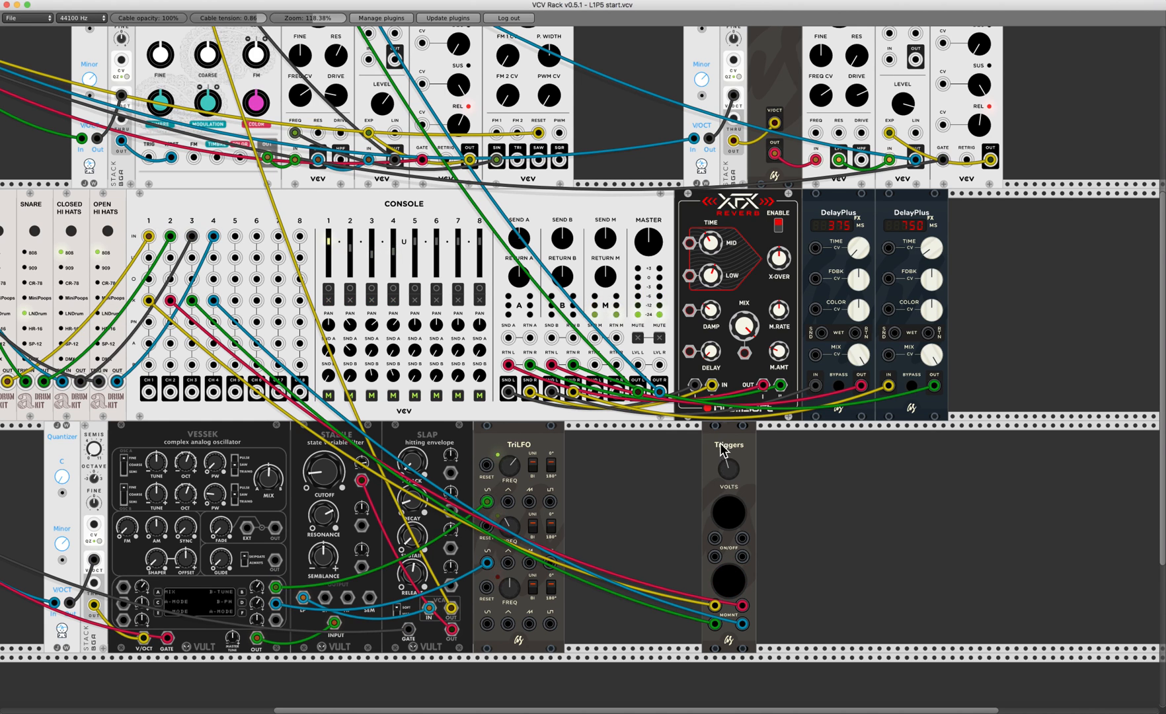
Move the Triggers module closer to the TriLFO and check its cables to the drum console.
drag(722, 449, 665, 449)
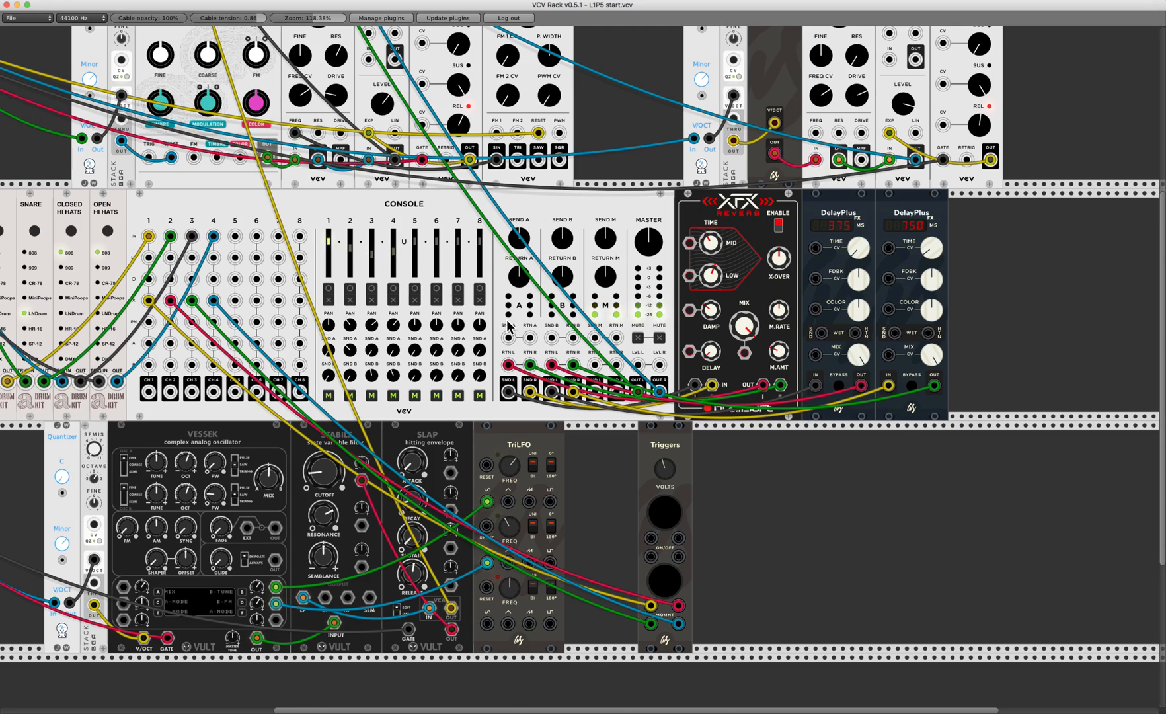
scroll(521, 340, up, 10)
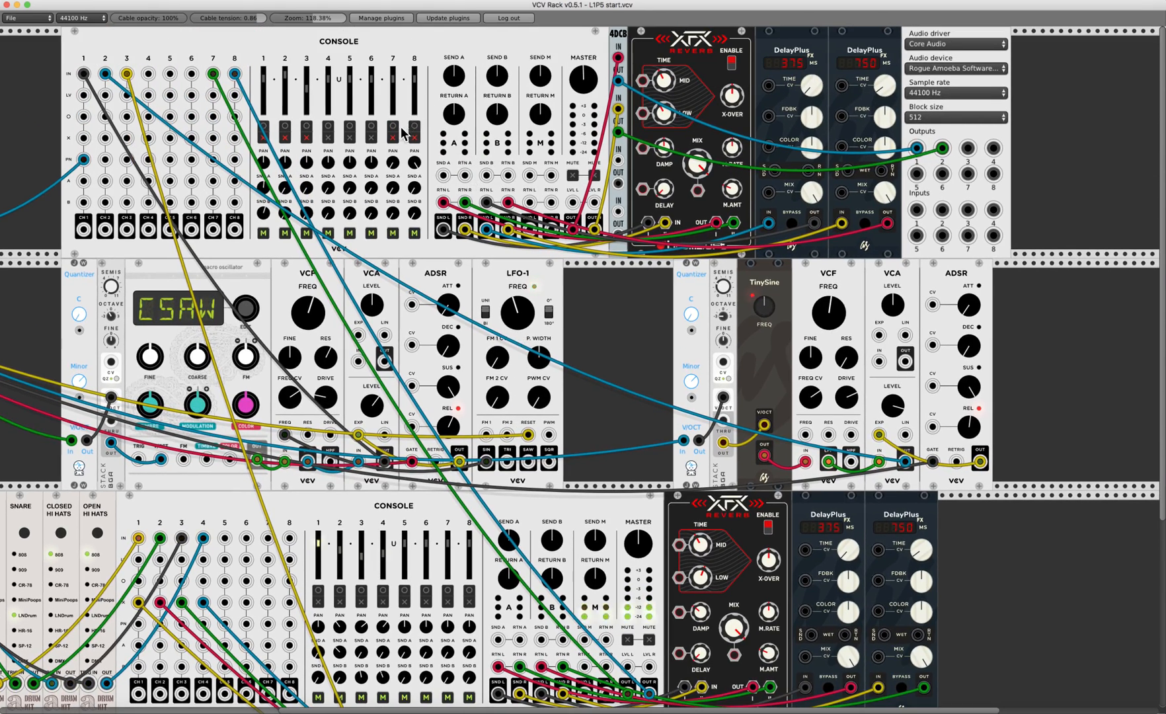
scroll(532, 244, down, 10)
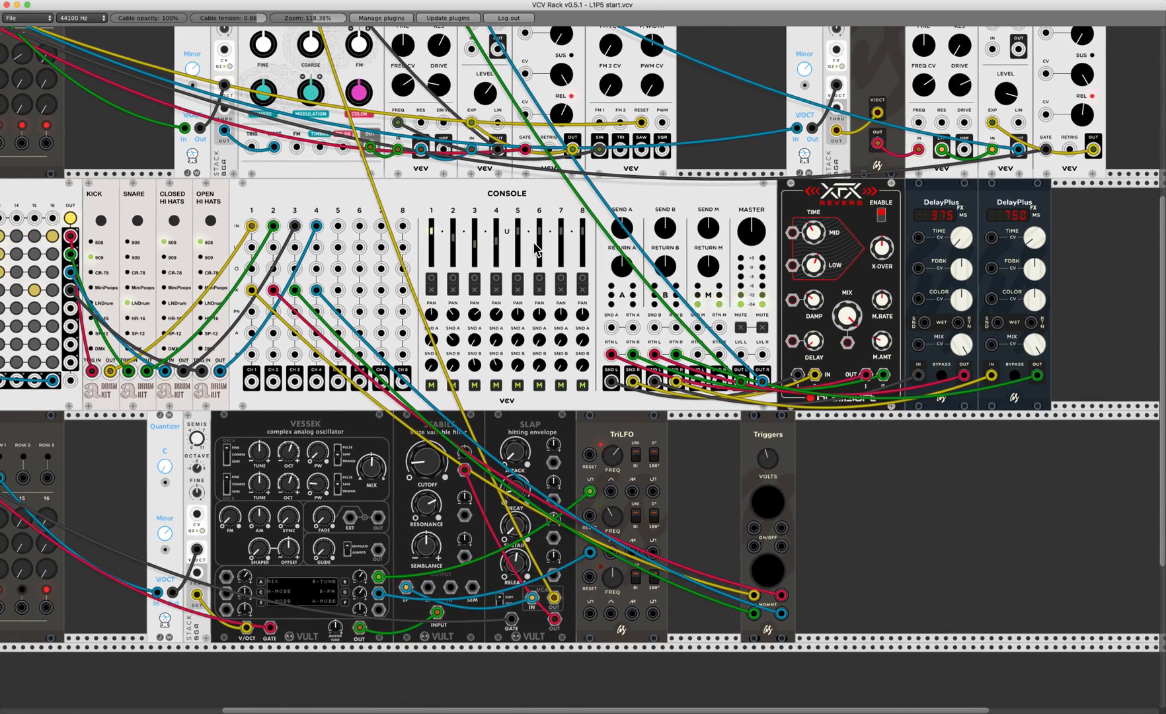
Mute drum console channels 1 to 4 together with the Triggers module's momentary trigger, and unmute them again.
scroll(489, 245, left, 2)
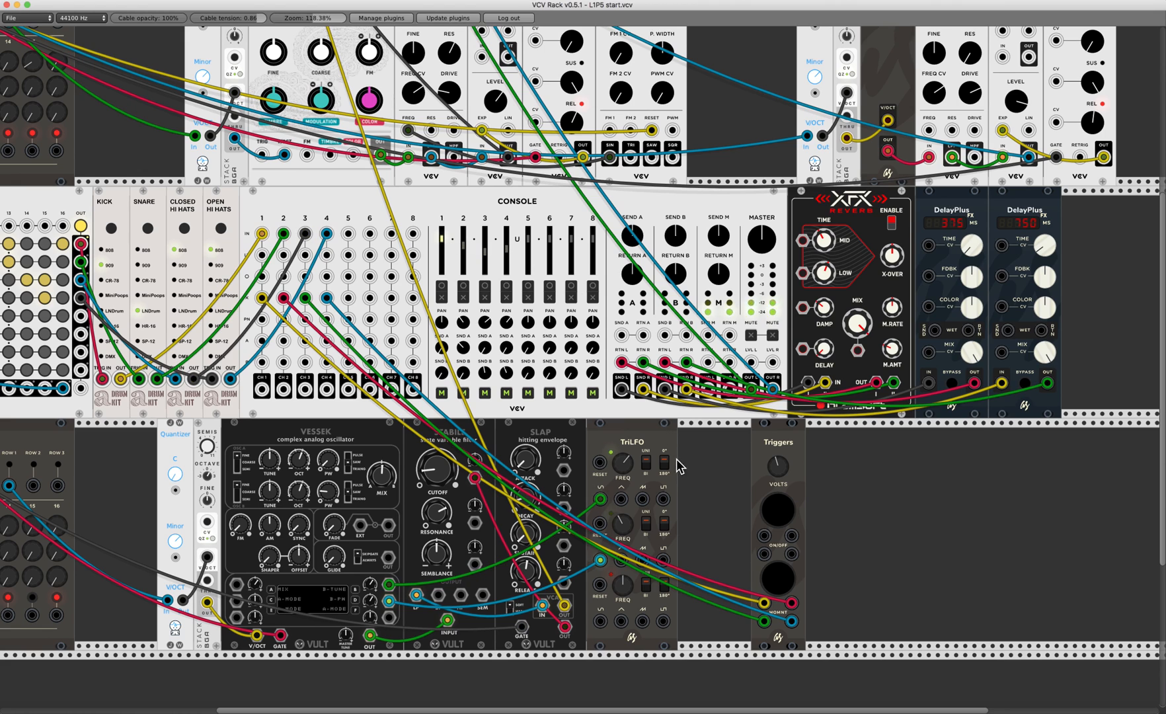
click(780, 580)
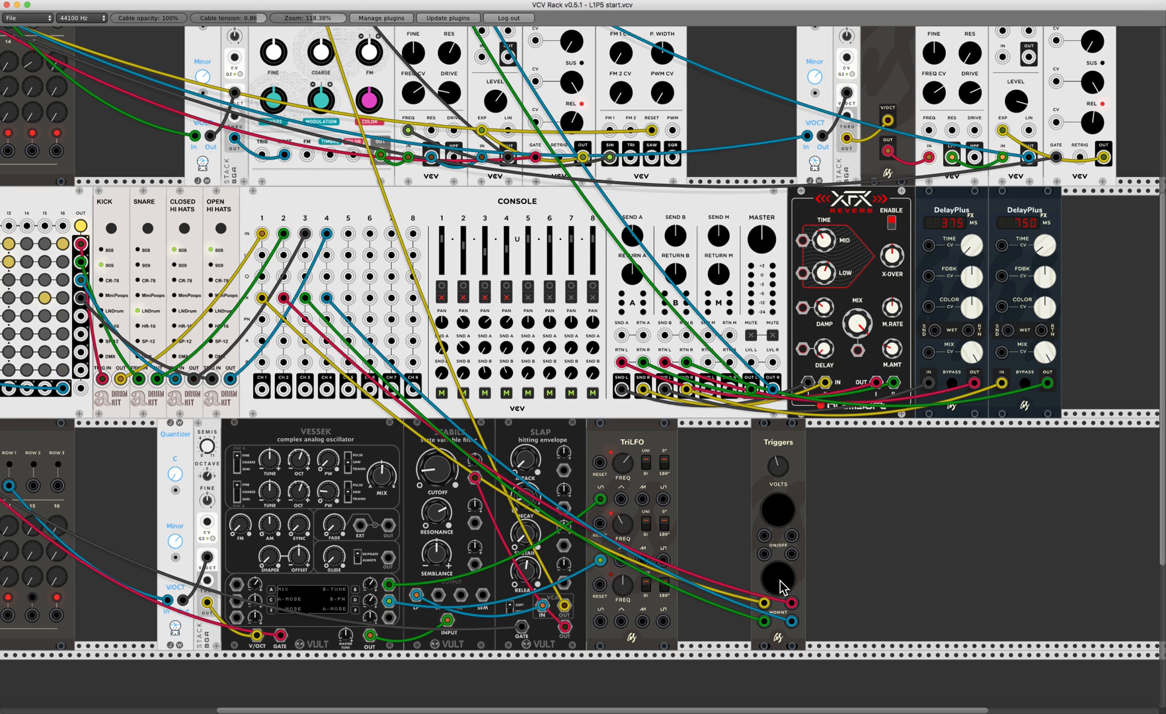
click(780, 580)
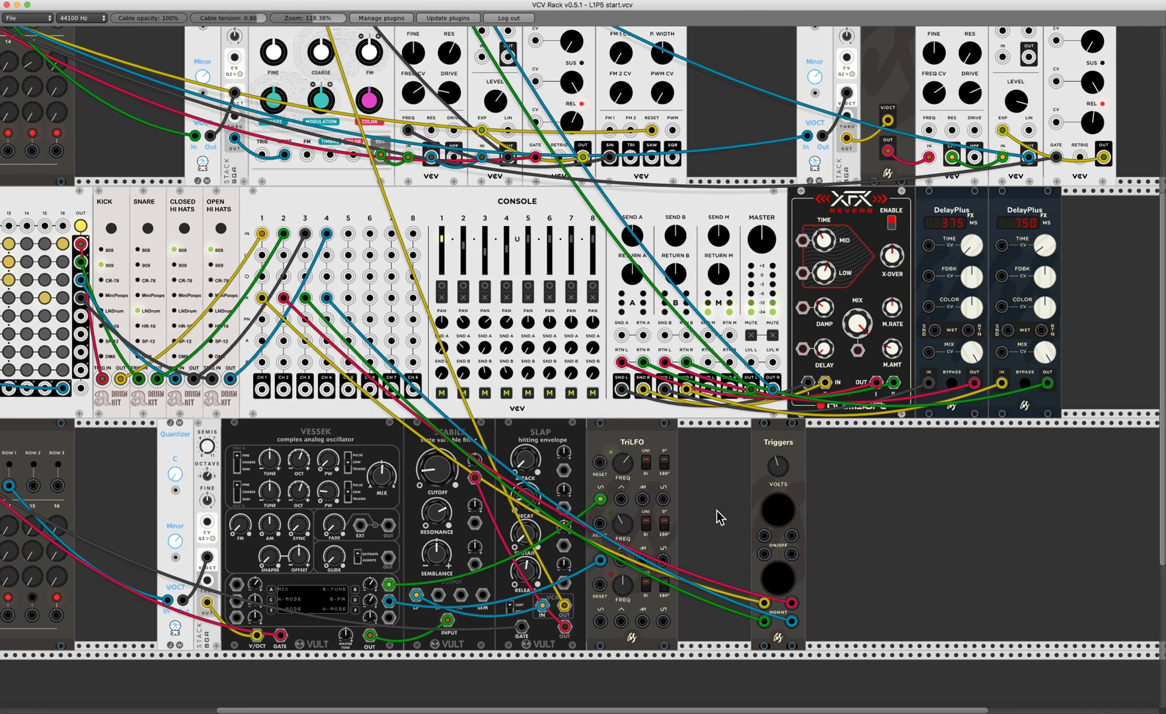
Unmute channels 2 and 3 of the upper console.
scroll(695, 374, up, 10)
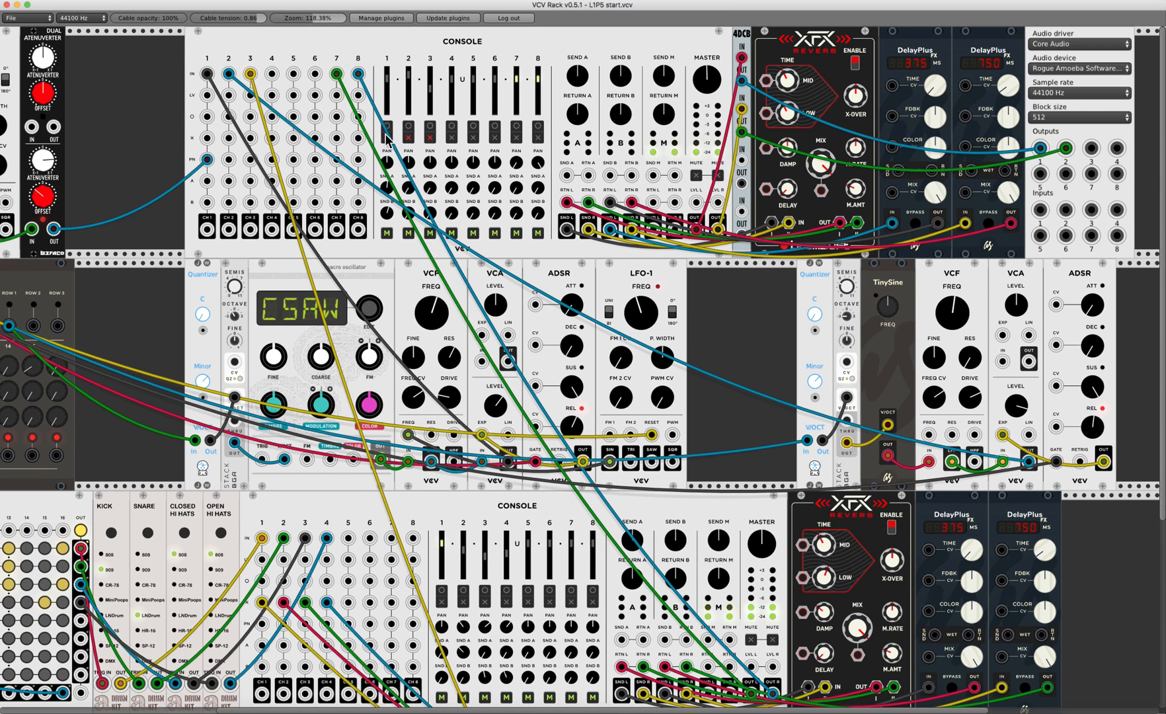
click(408, 137)
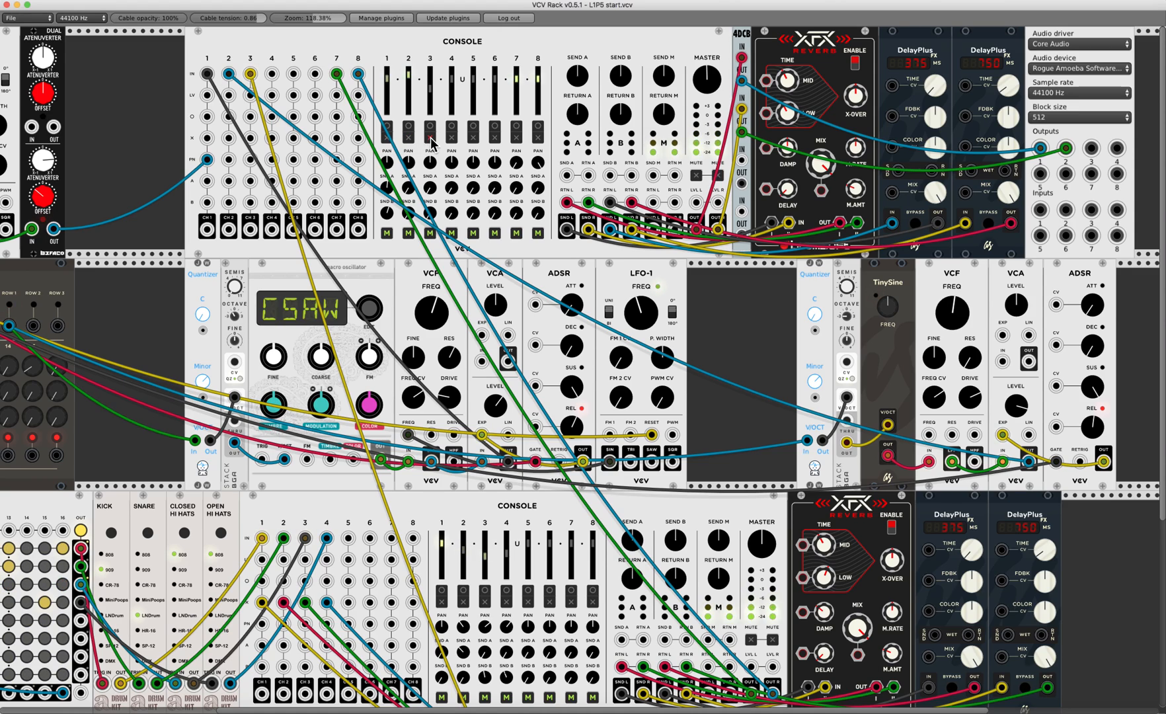
Switch the drum console mutes on and off repeatedly with the momentary trigger, leaving drum channels 1 to 4 muted.
scroll(540, 241, down, 7)
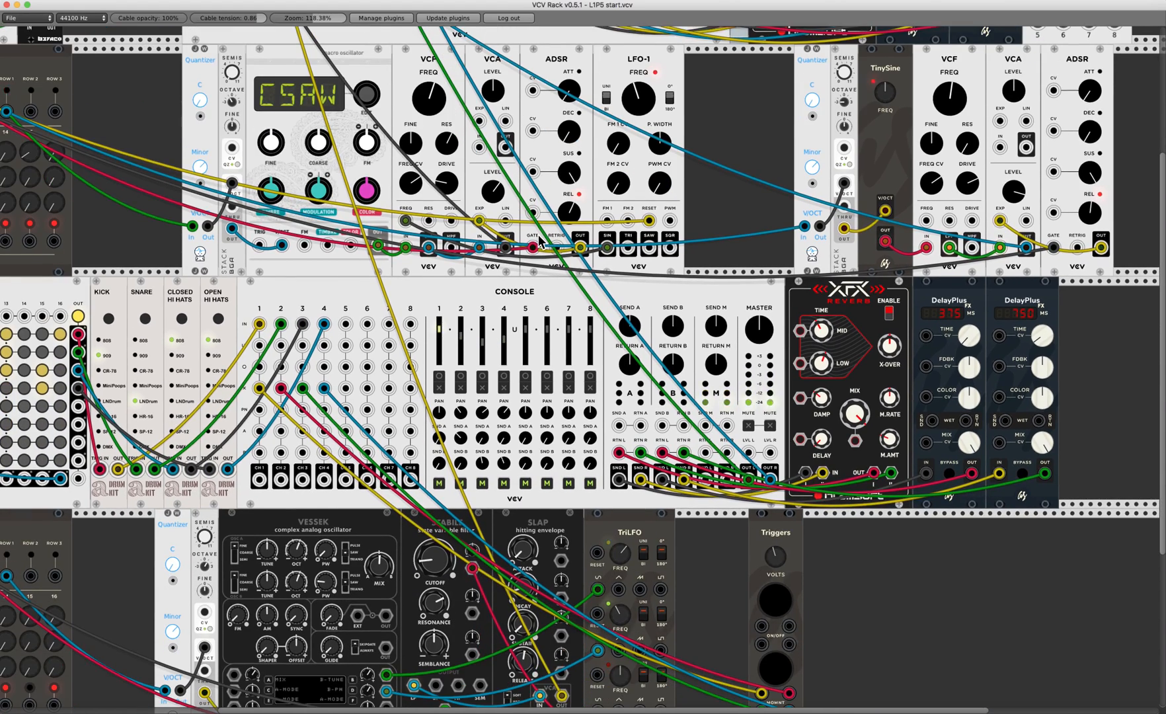
scroll(528, 235, down, 2)
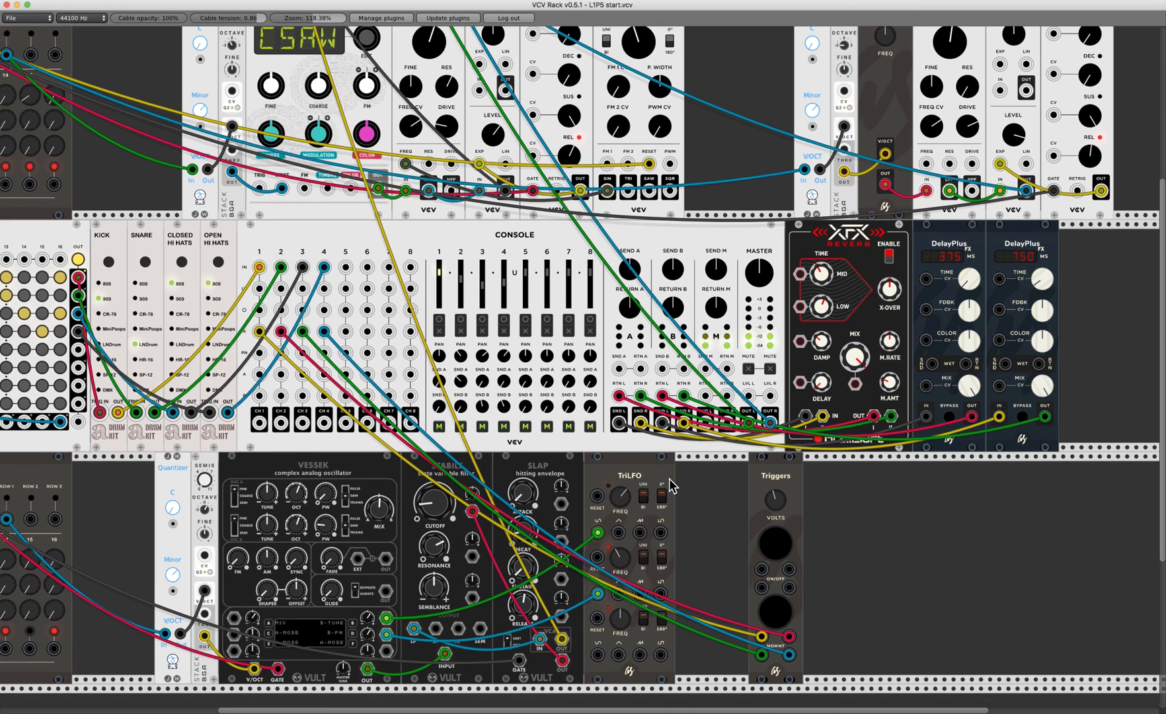
click(775, 615)
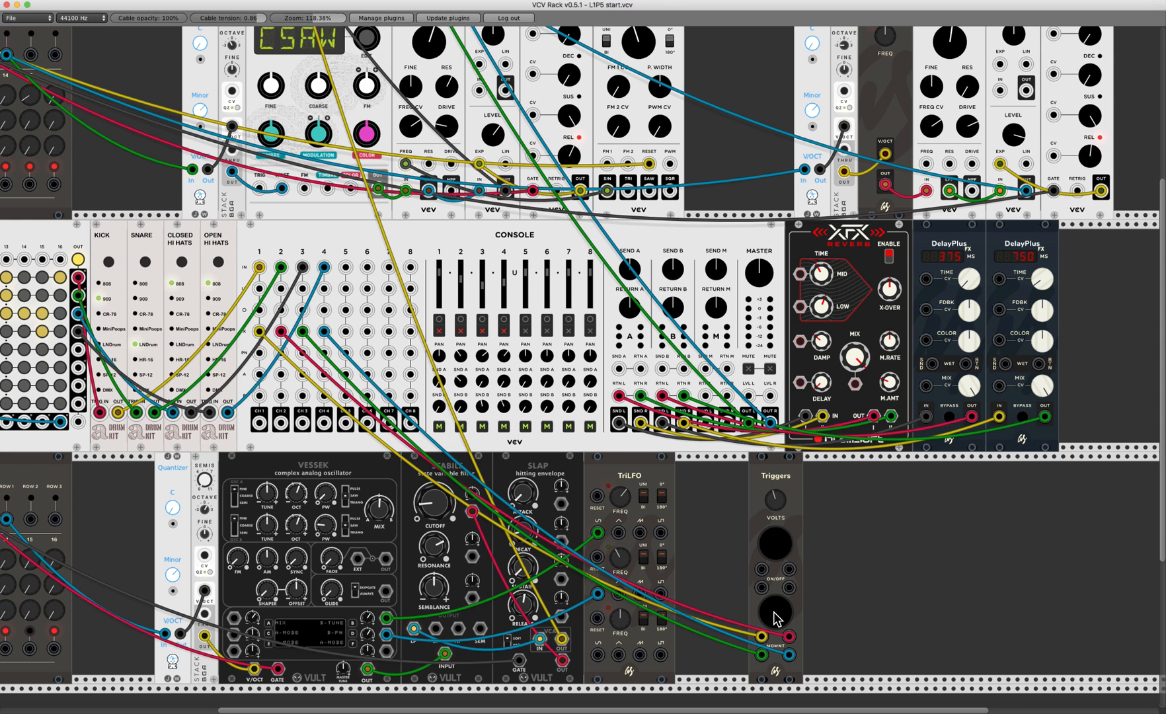
click(775, 614)
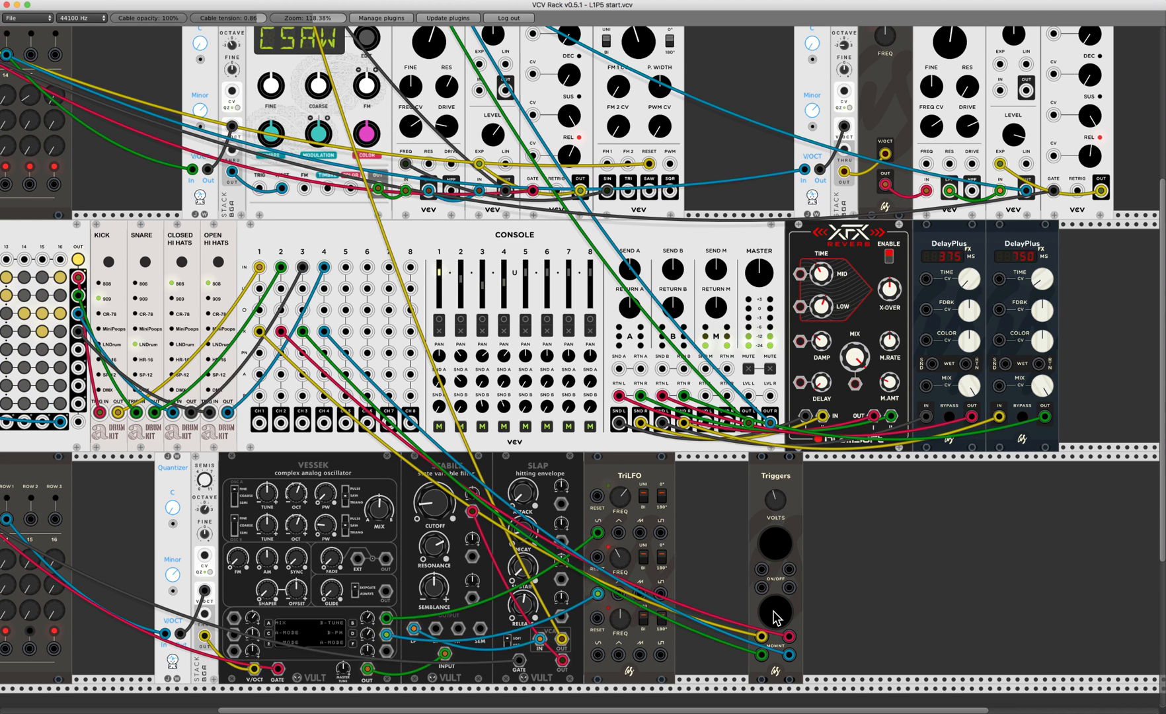
click(775, 614)
scroll(774, 616, down, 1)
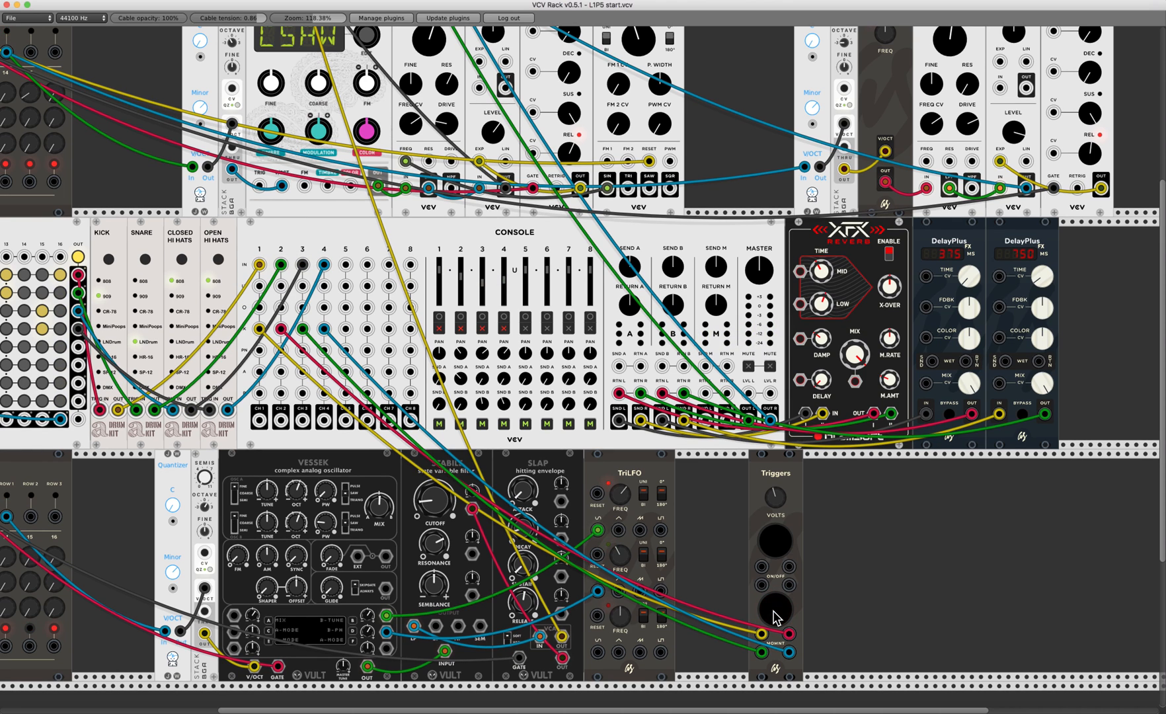
click(775, 614)
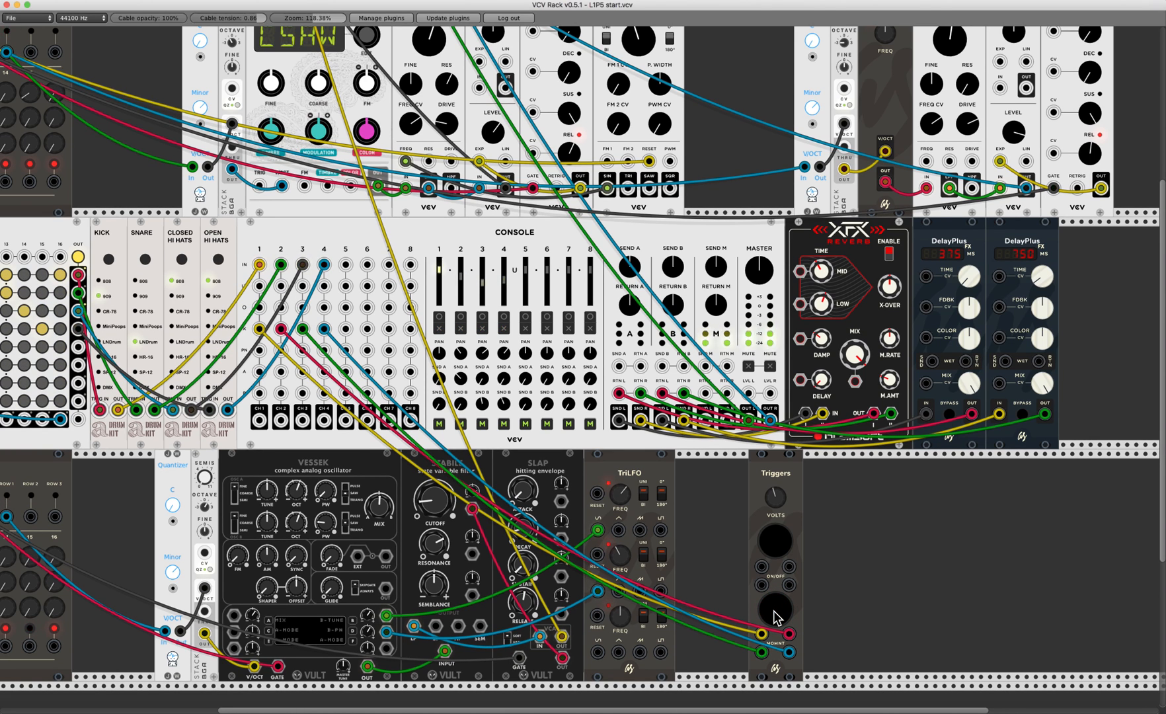
click(775, 613)
Mute channels 1, 2 and 3 individually on the upper console.
scroll(717, 301, up, 5)
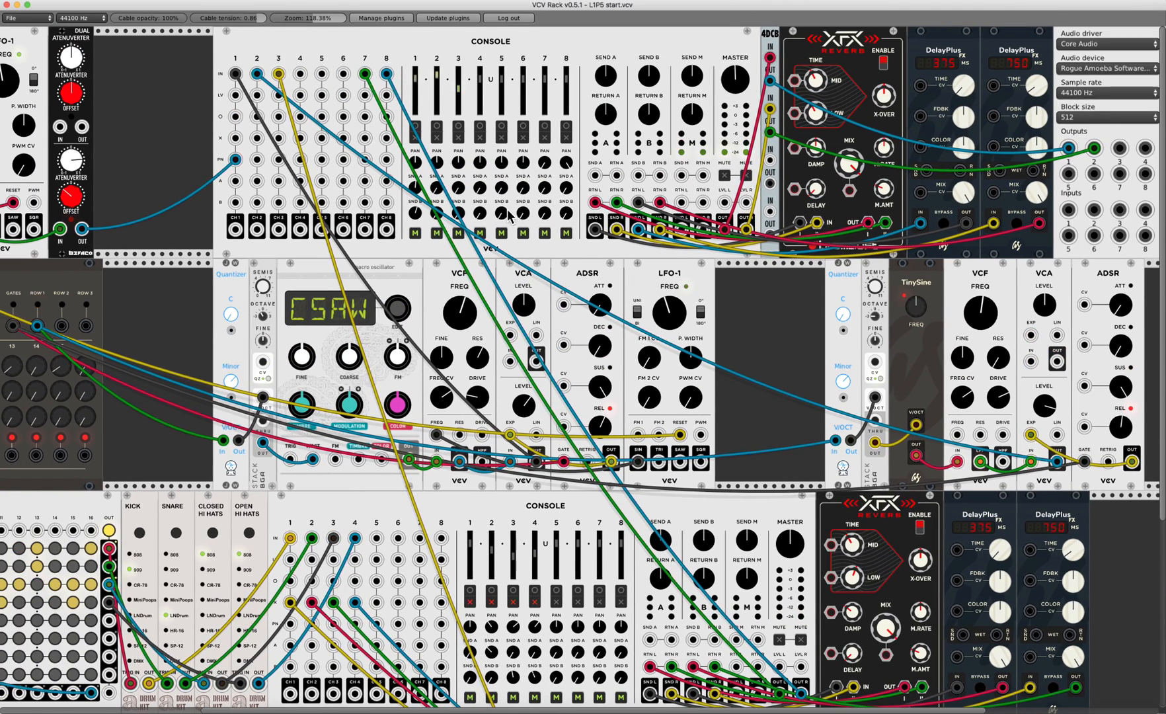
click(415, 138)
click(434, 138)
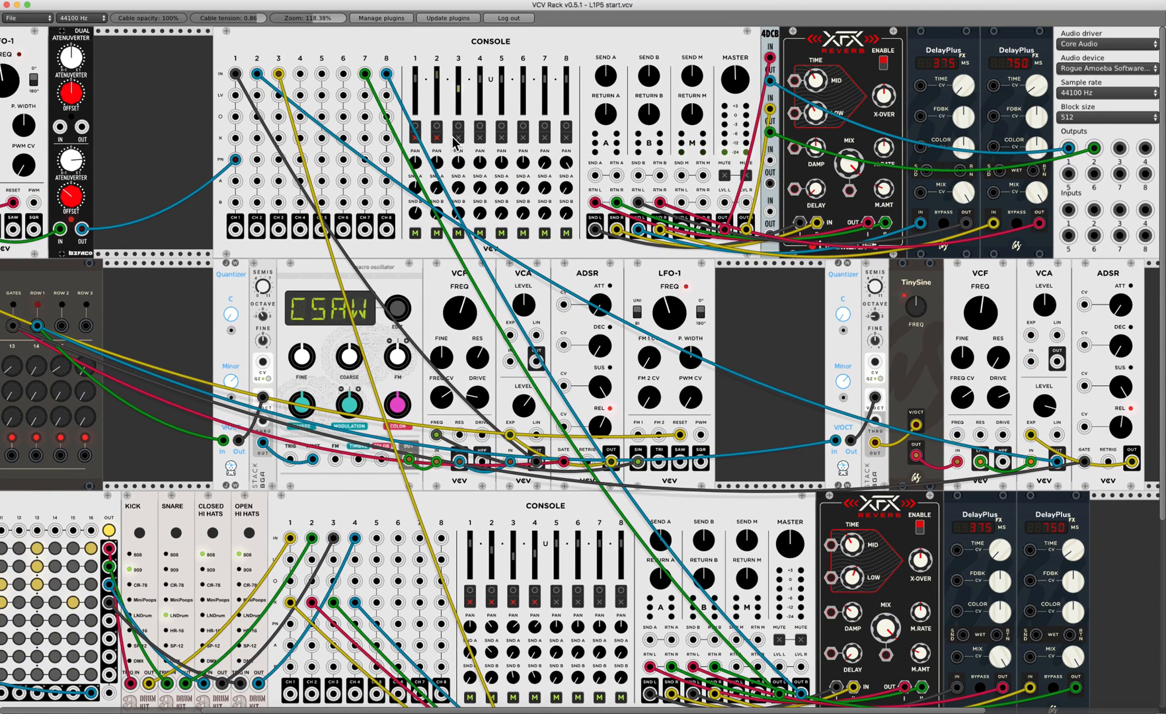
click(456, 137)
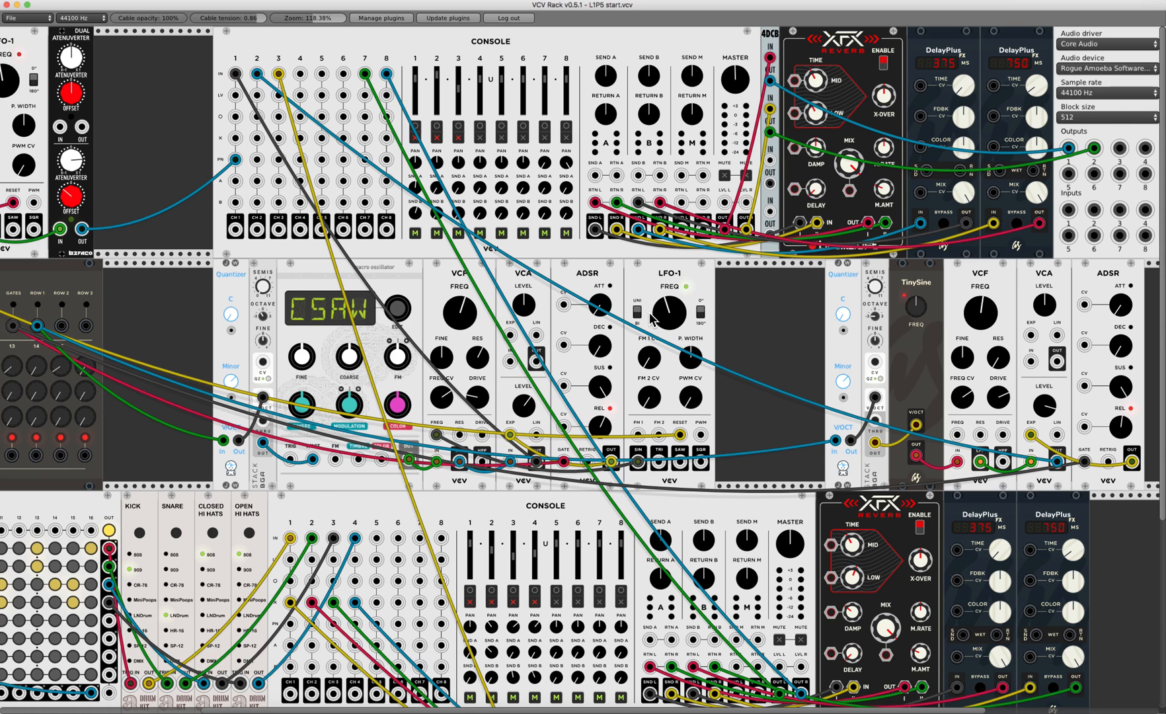
scroll(649, 313, down, 1)
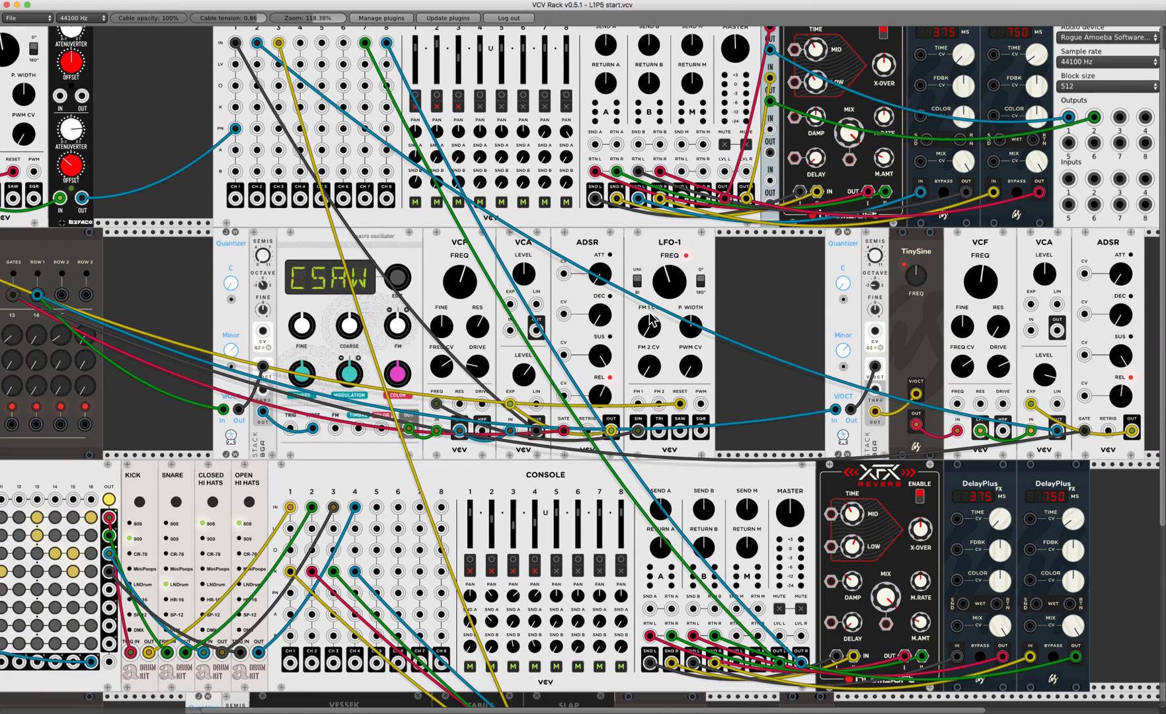
scroll(650, 312, up, 1)
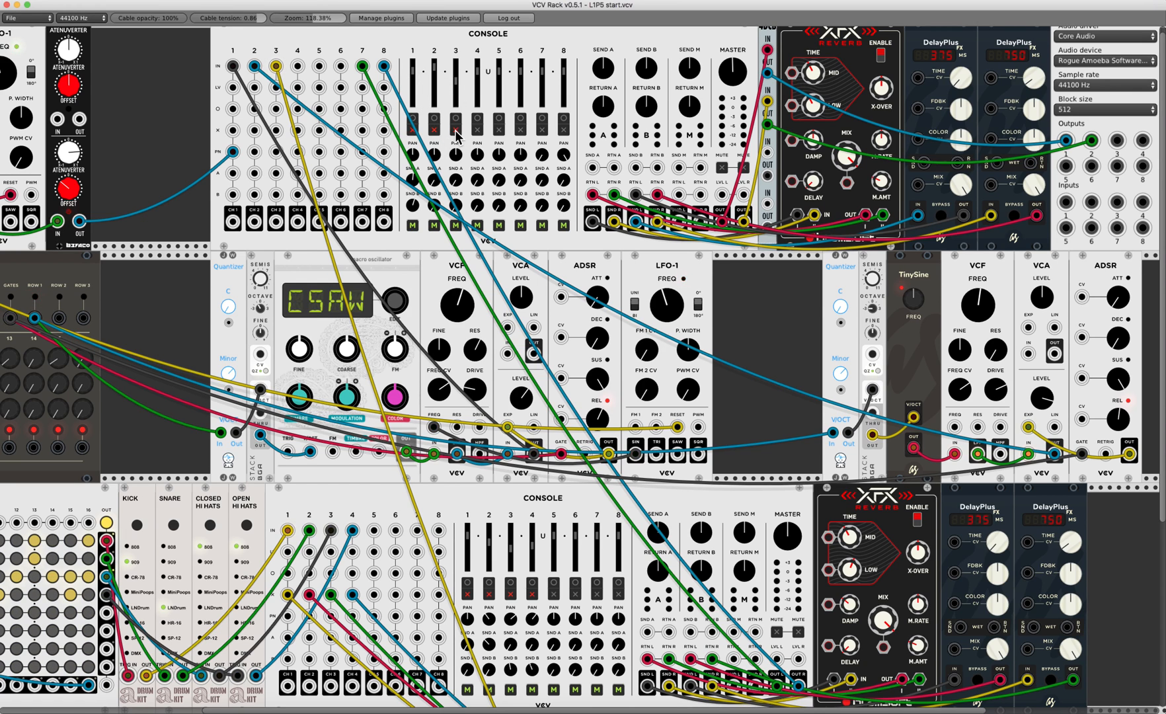
Duplicate the Triggers module, placing the copy directly beside the original.
scroll(456, 131, down, 5)
scroll(462, 136, right, 3)
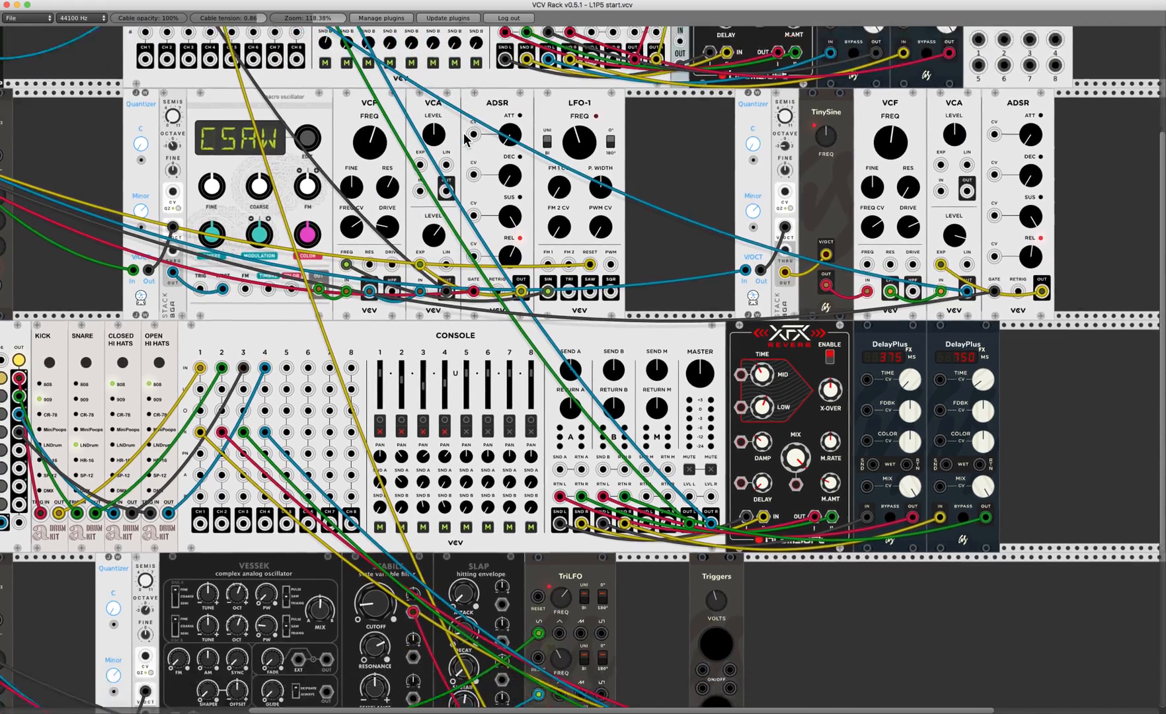
scroll(465, 139, down, 3)
scroll(822, 477, left, 1)
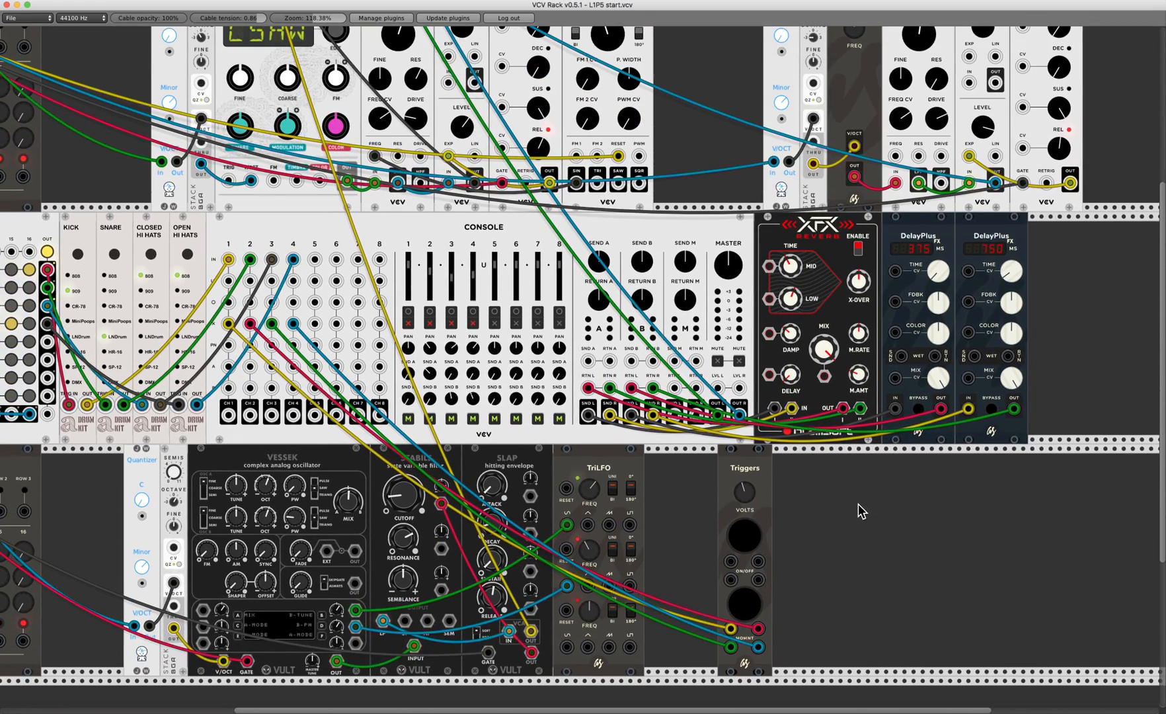
right_click(760, 487)
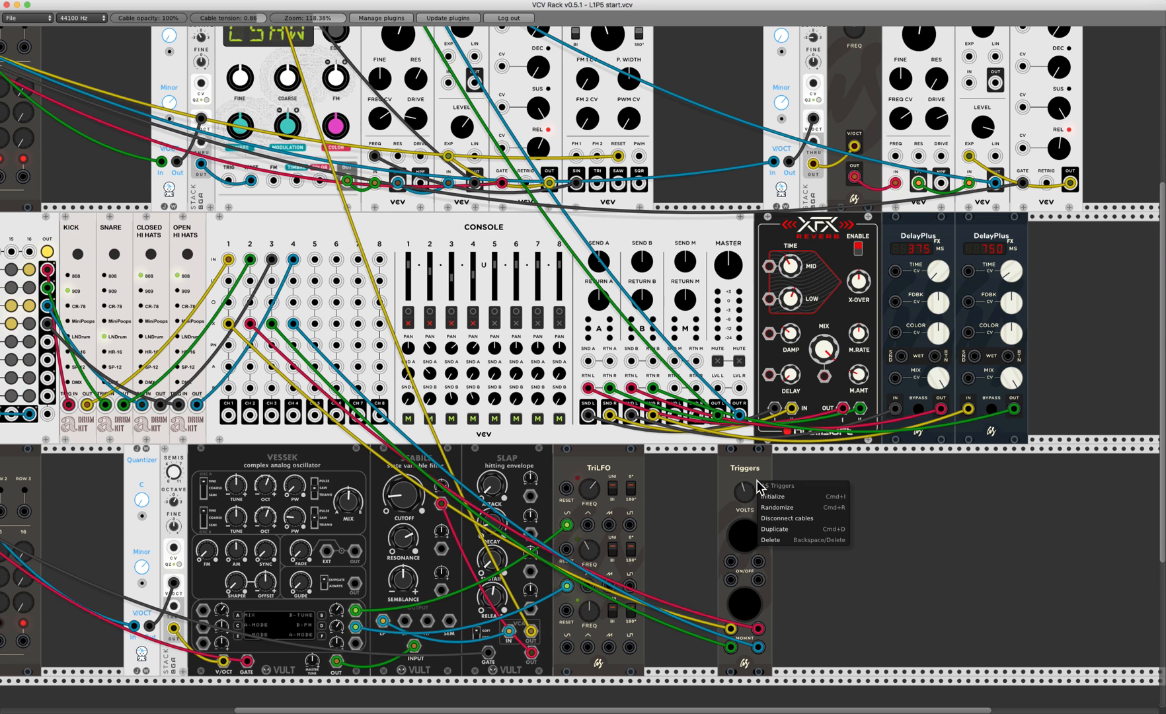
click(774, 529)
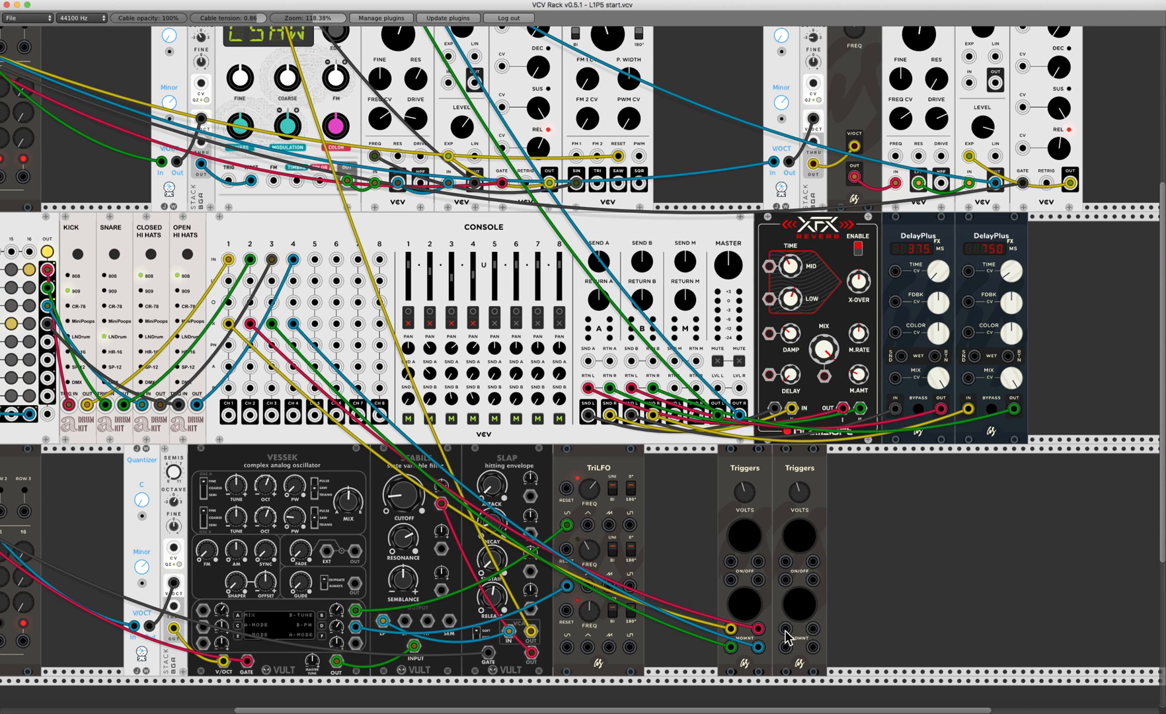
Patch two momentary outputs of the duplicated Triggers to the mute inputs of upper console channels 1 and 2, and unmute both channels.
drag(785, 628, 813, 598)
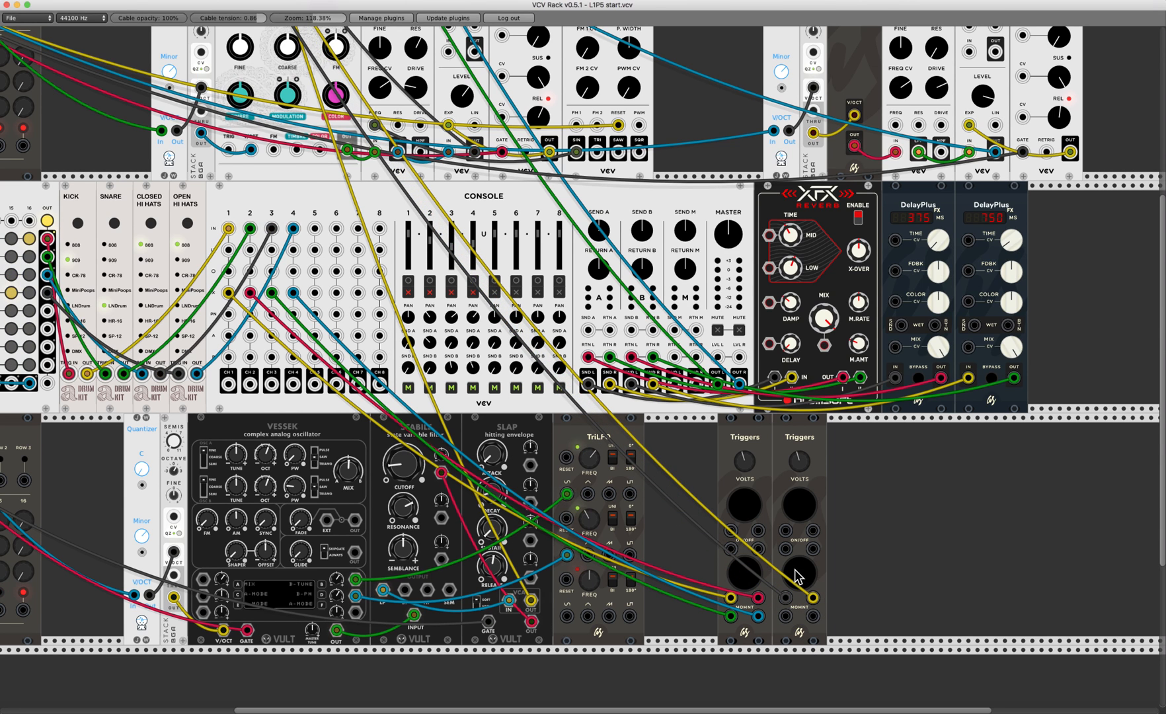
scroll(796, 576, up, 5)
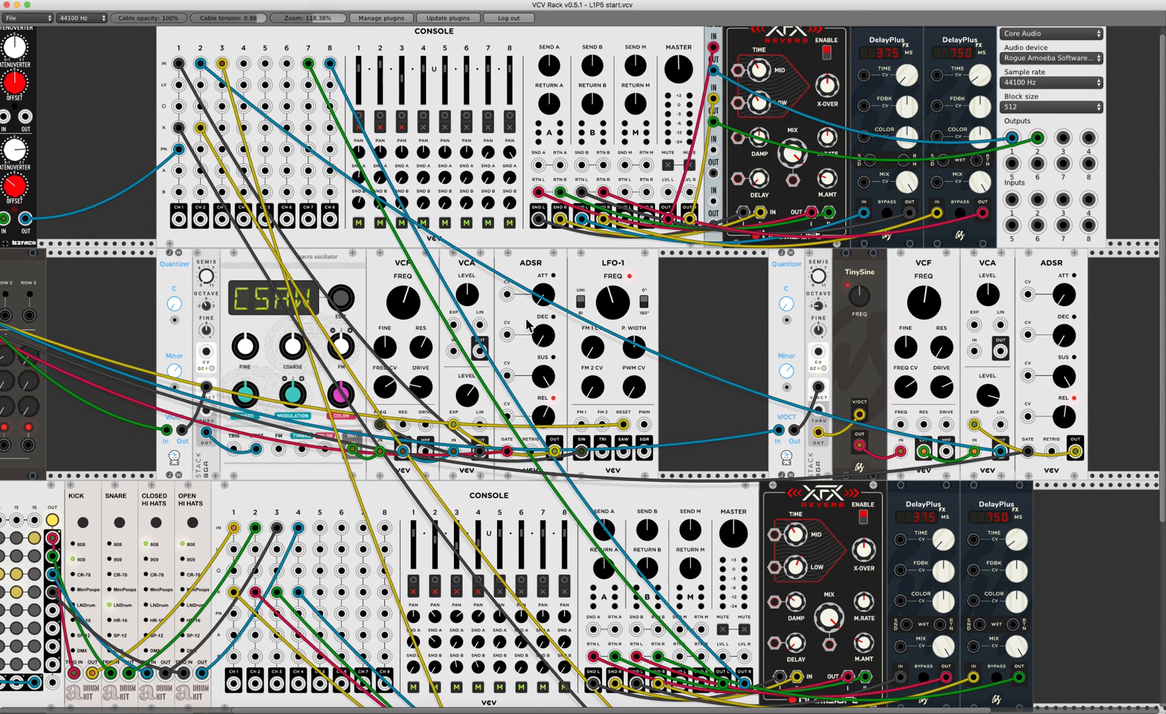
click(356, 128)
click(376, 126)
Test the duplicated Triggers module by repeatedly firing its momentary trigger to toggle the mutes of upper console channels 1 and 2.
scroll(568, 403, down, 8)
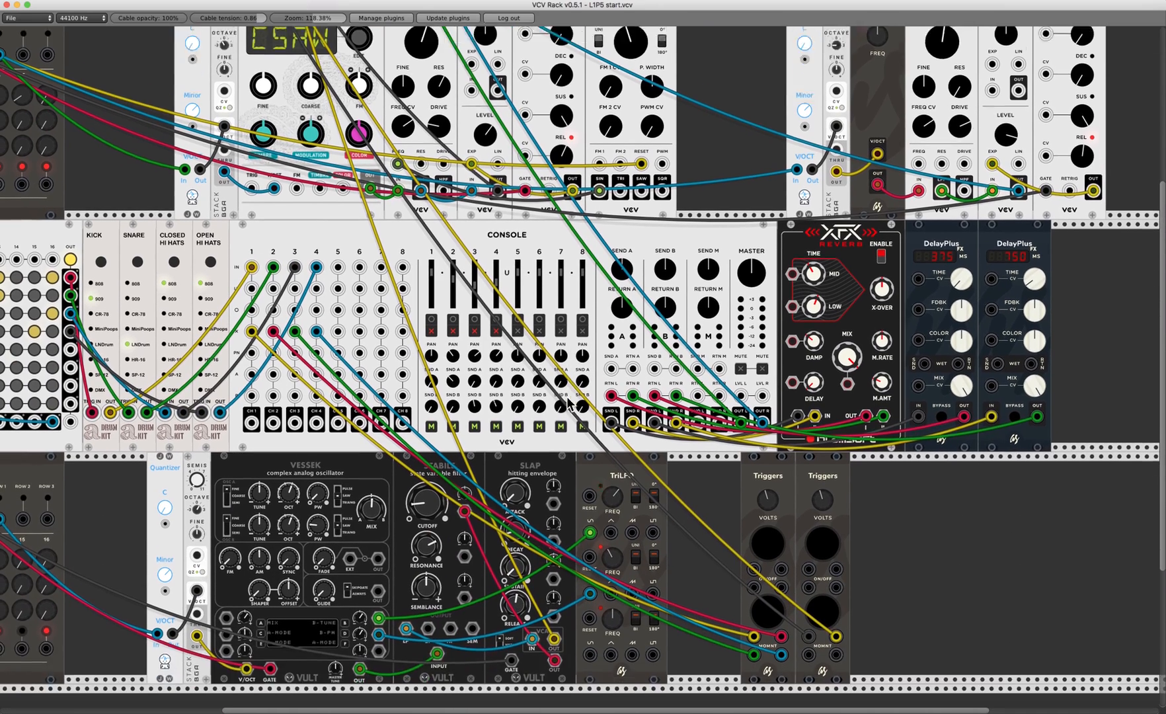
scroll(568, 403, down, 1)
click(830, 598)
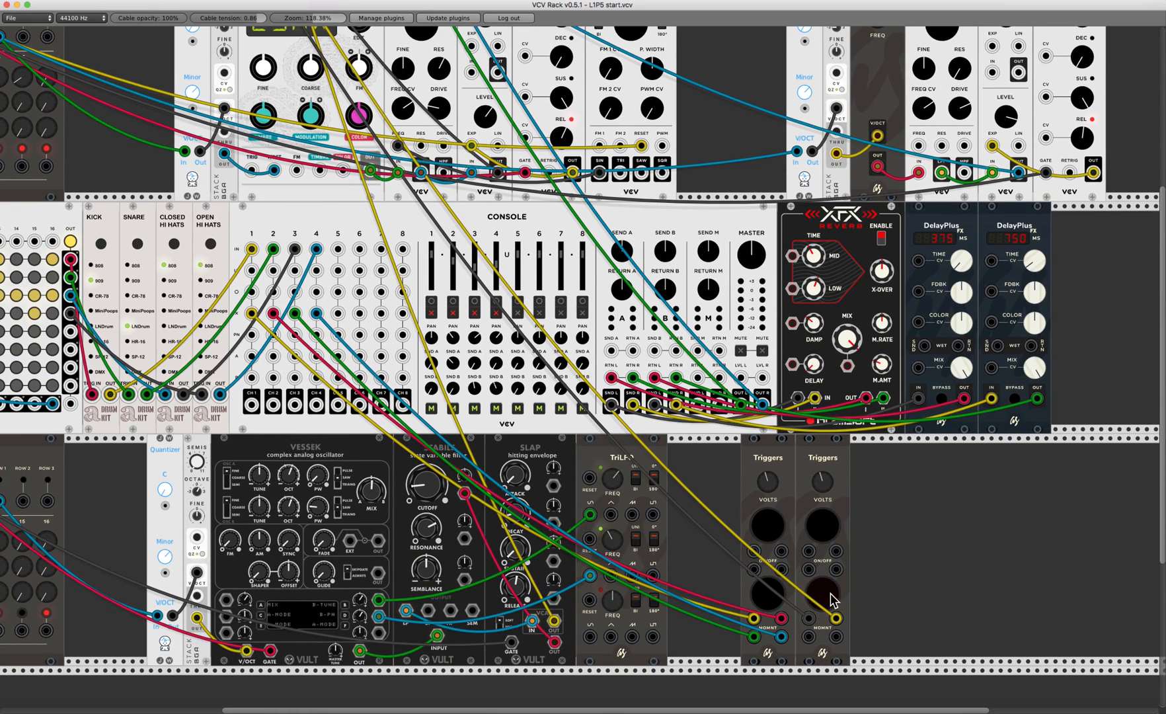
click(830, 599)
click(830, 599)
click(830, 599)
Toggle the drum mutes with the first Triggers module and the upper console mutes with the second.
click(760, 600)
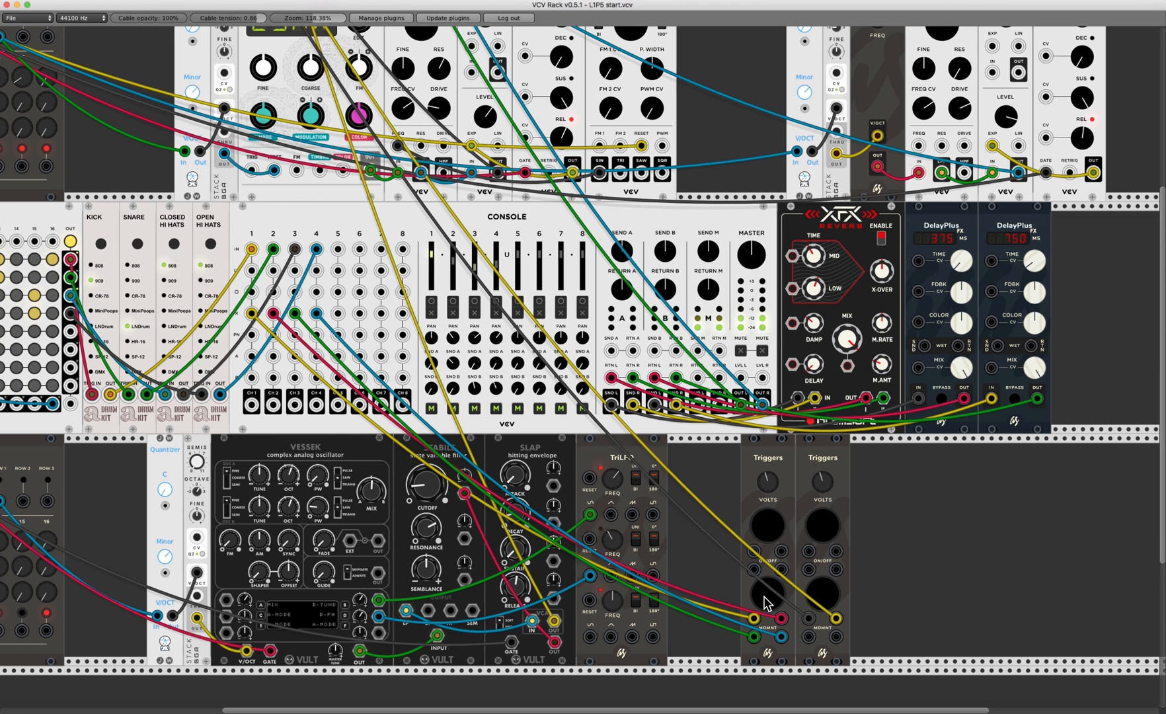
click(765, 601)
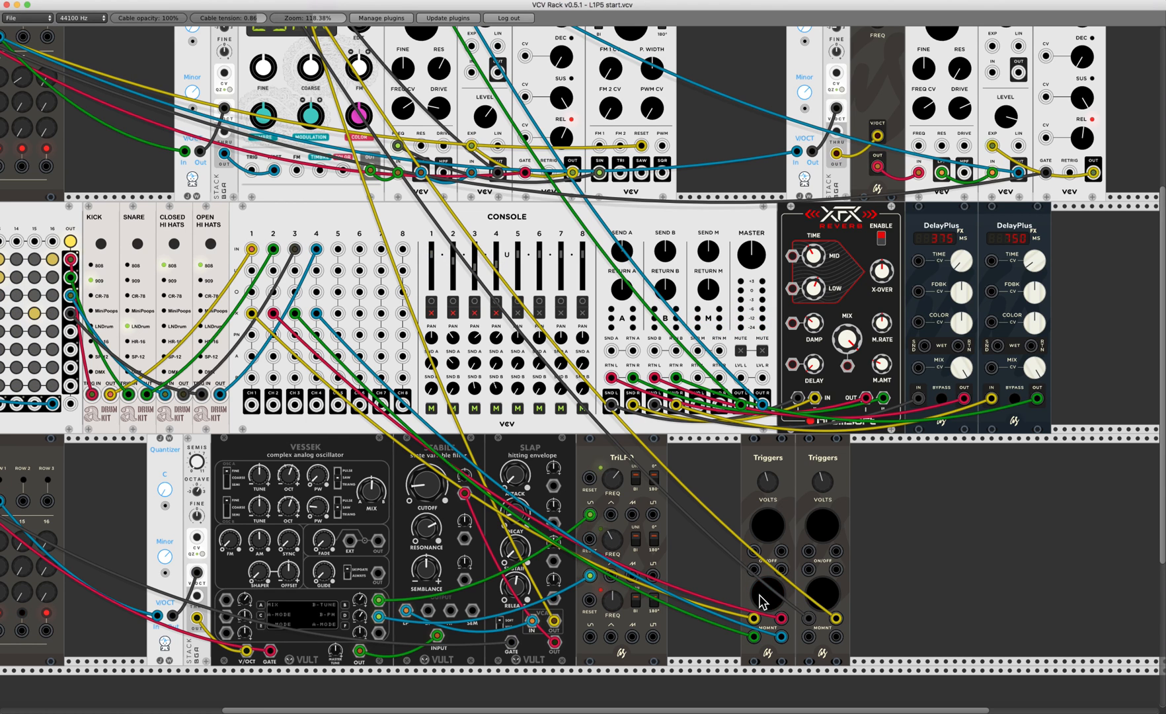
click(760, 600)
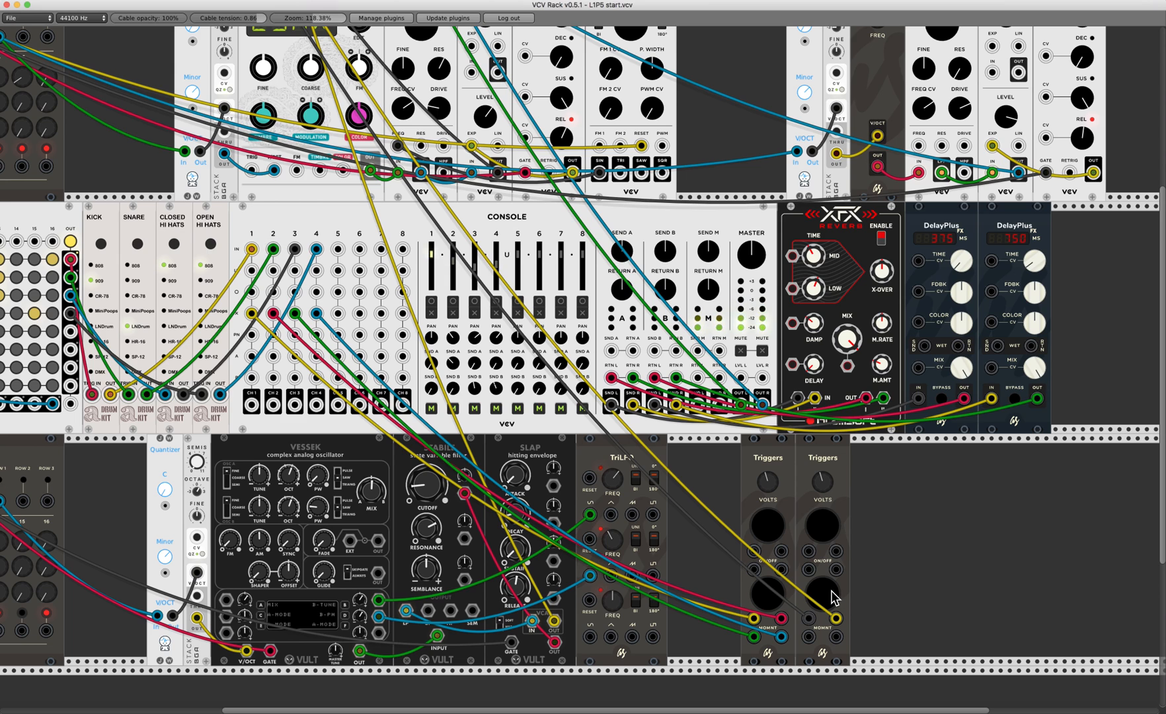
click(831, 590)
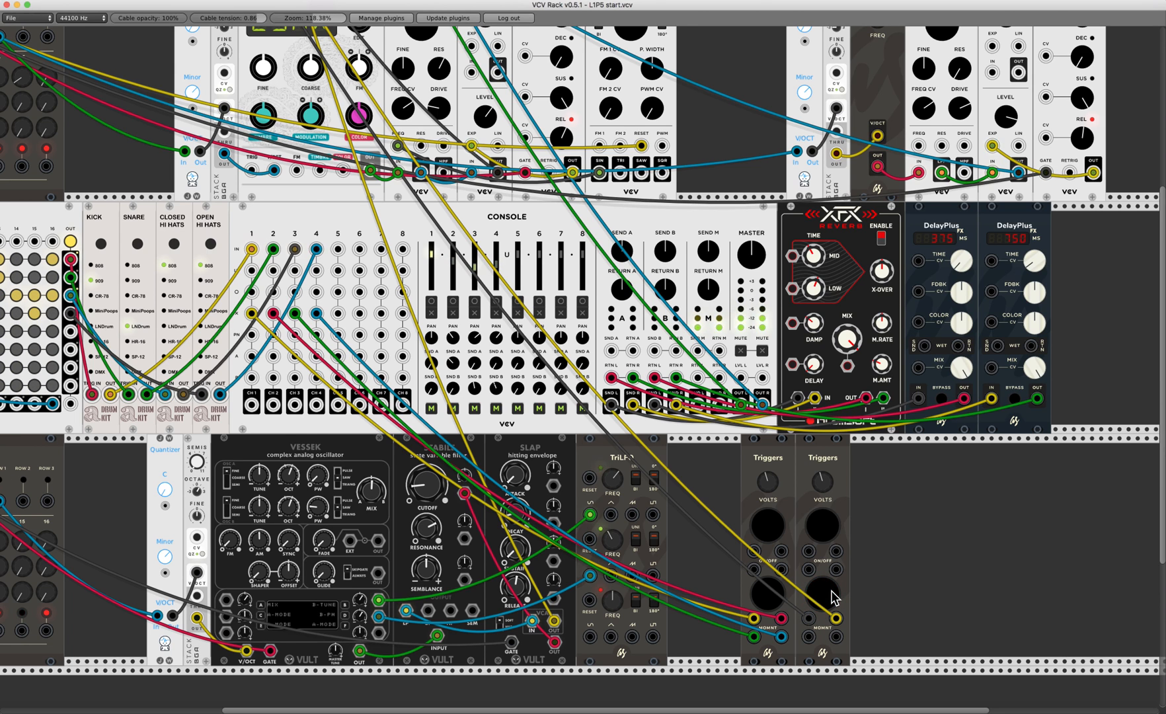
click(831, 590)
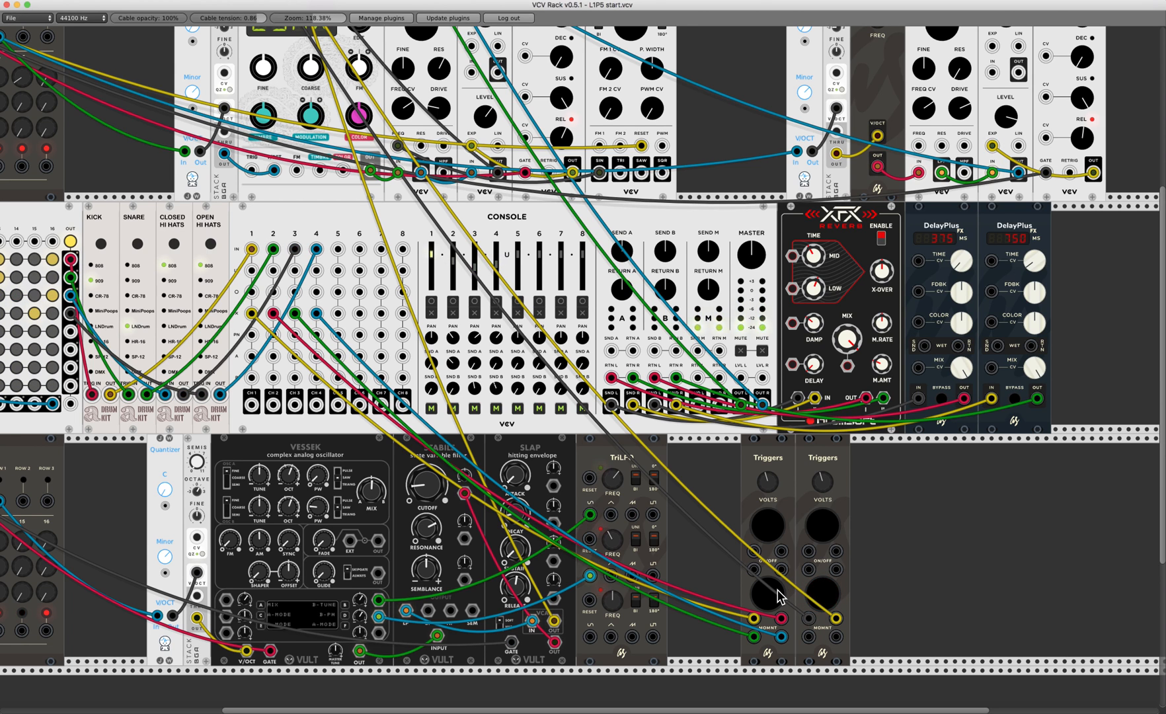
Unmute channel 3 of the upper console.
scroll(760, 568, up, 10)
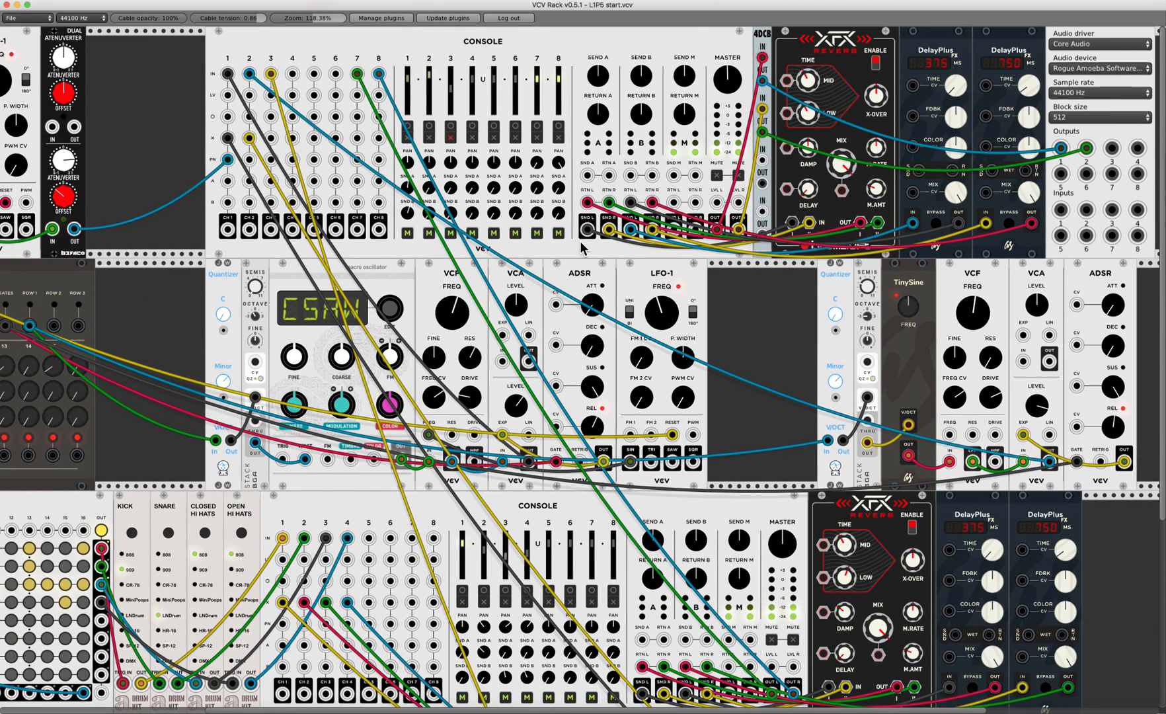
click(450, 137)
Fire the momentary triggers of both Triggers modules in alternation to drop the drums and upper channels in and out.
scroll(631, 339, down, 11)
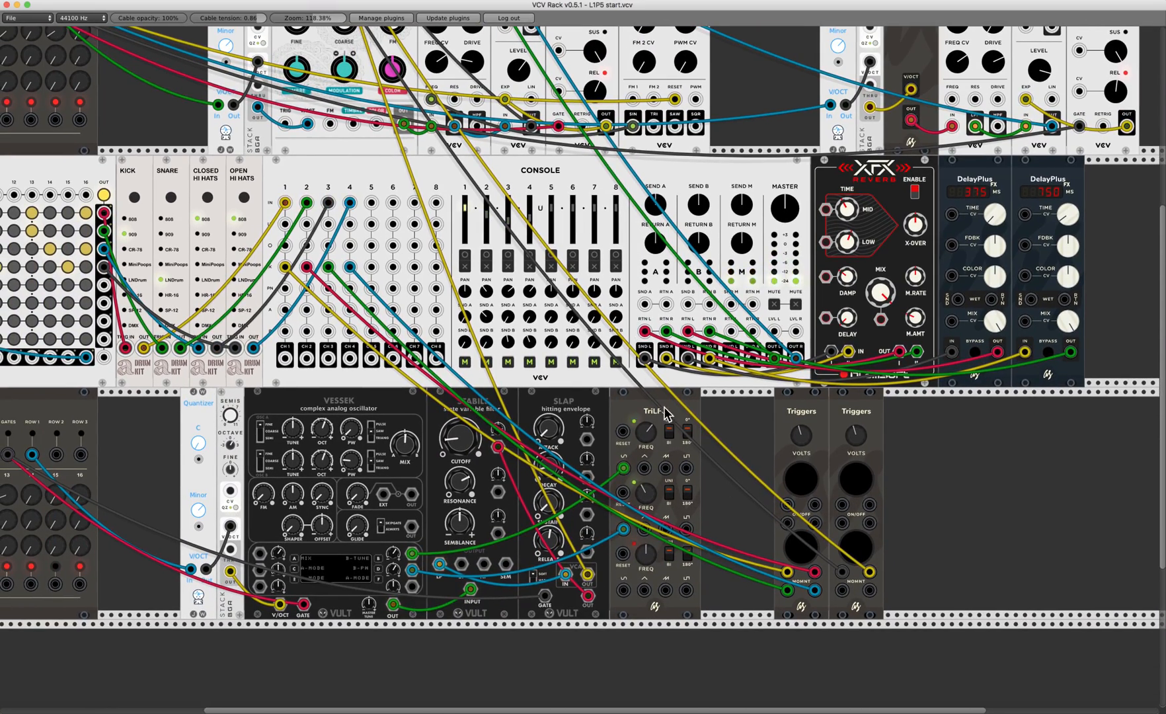
click(810, 548)
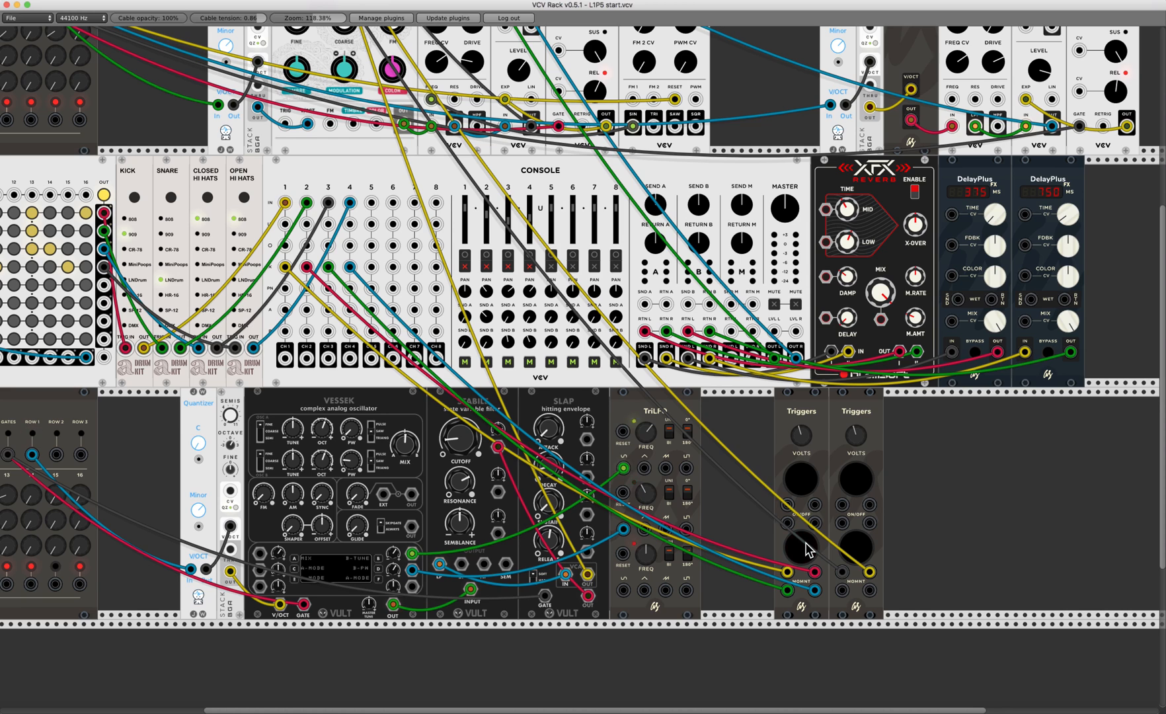
click(856, 551)
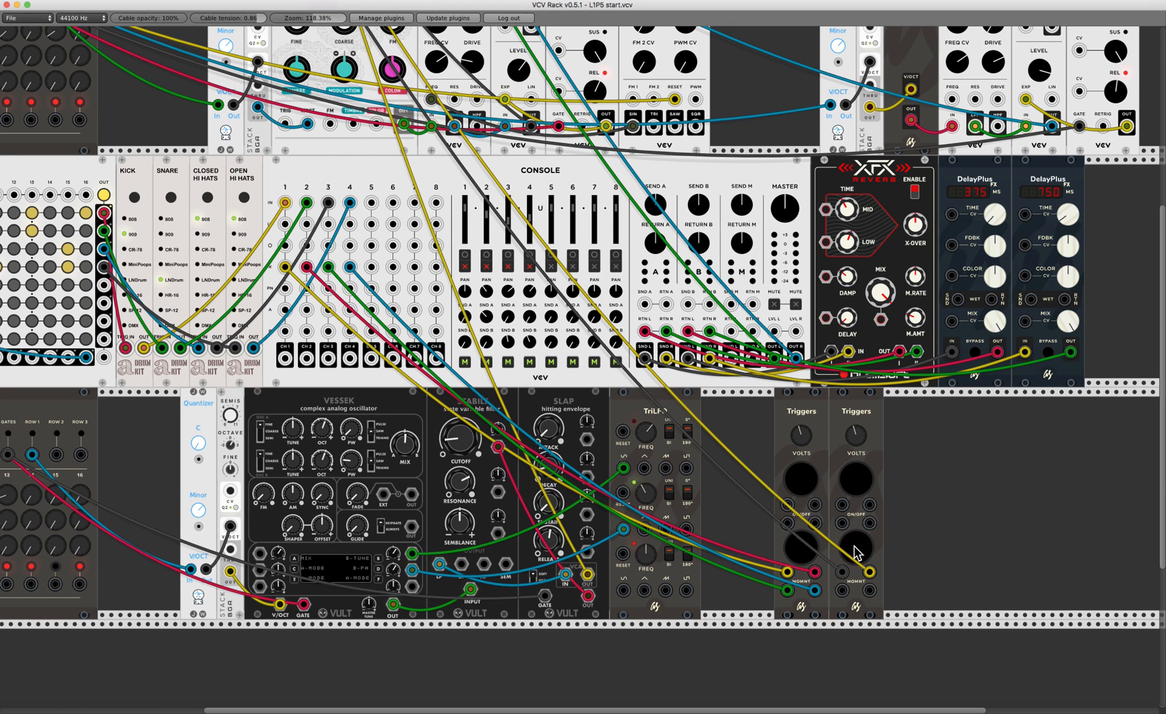
click(804, 552)
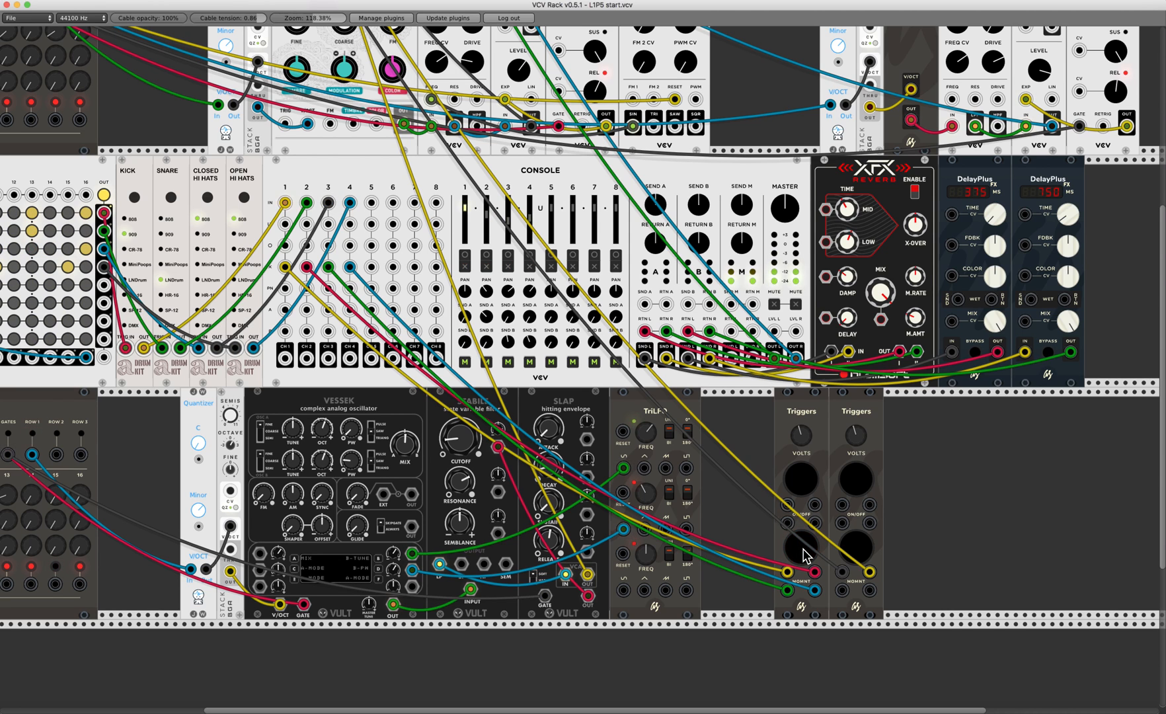
click(851, 547)
click(800, 550)
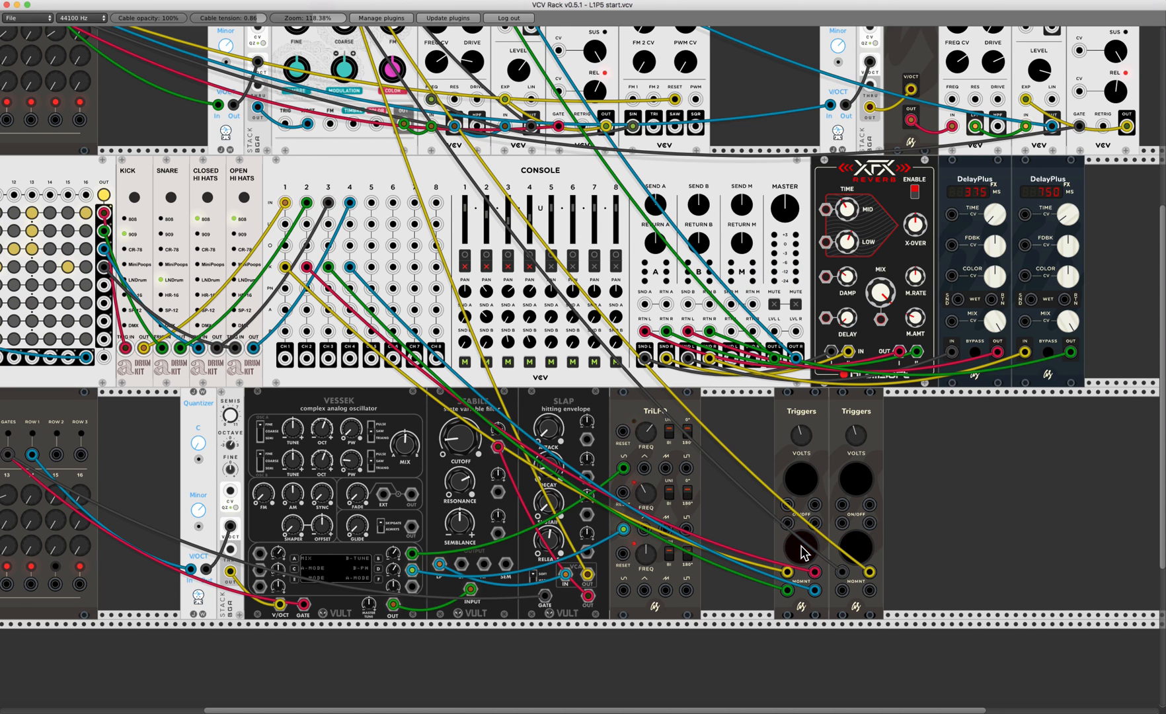
Duplicate the second Triggers module and patch the copy's momentary output to channel 3's mute input on the upper console.
right_click(863, 423)
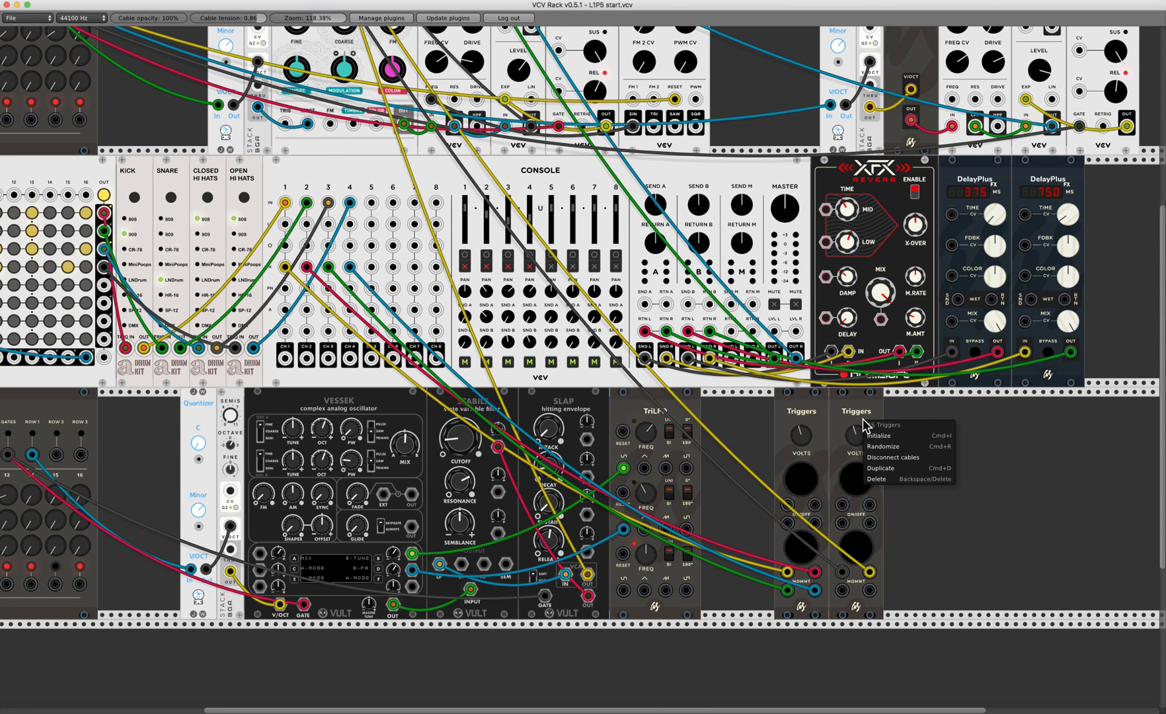
click(880, 468)
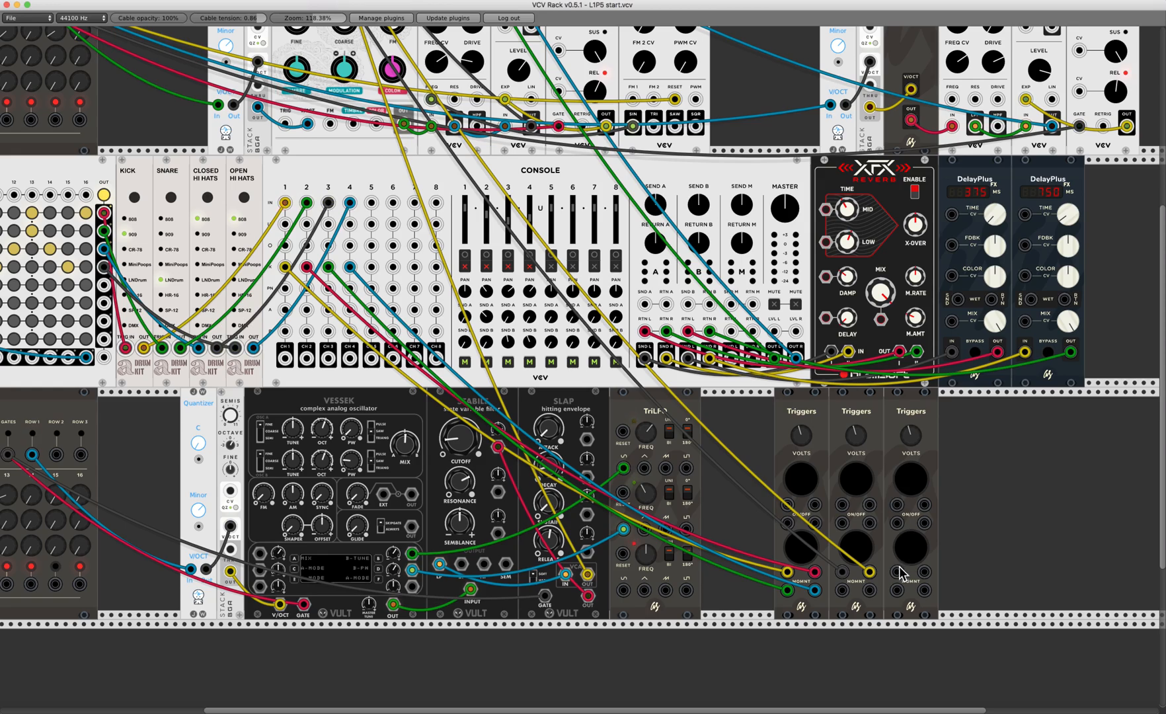
drag(900, 572, 275, 137)
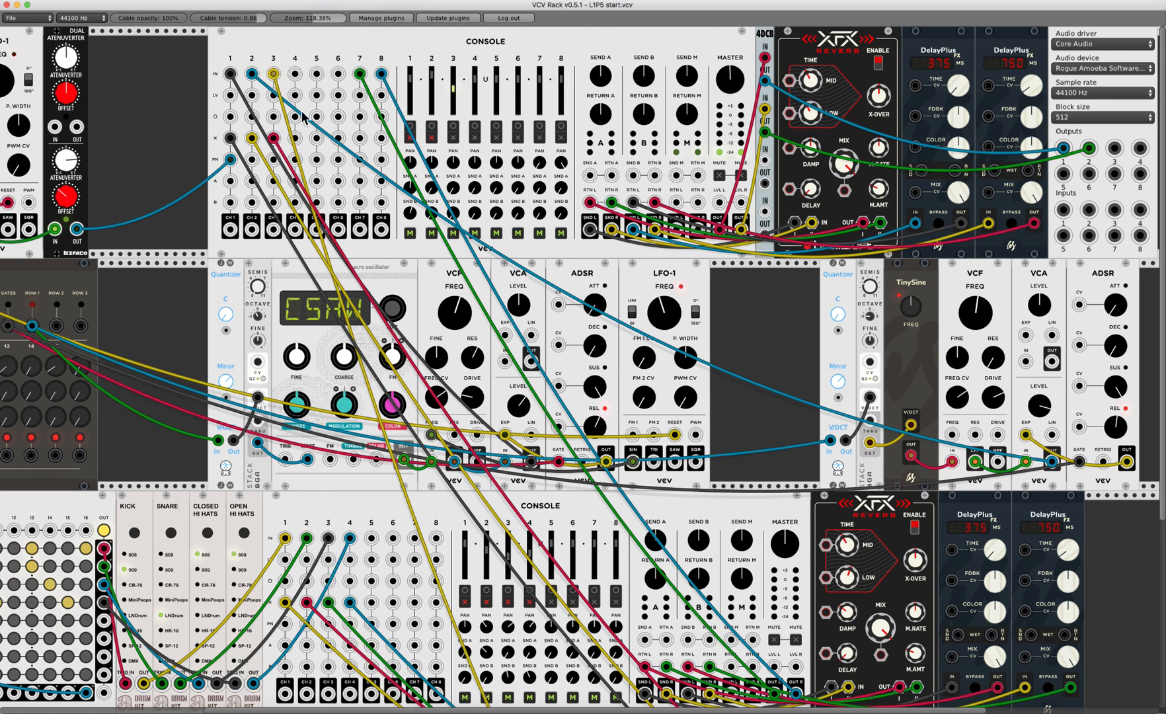
scroll(331, 125, down, 5)
scroll(330, 125, right, 5)
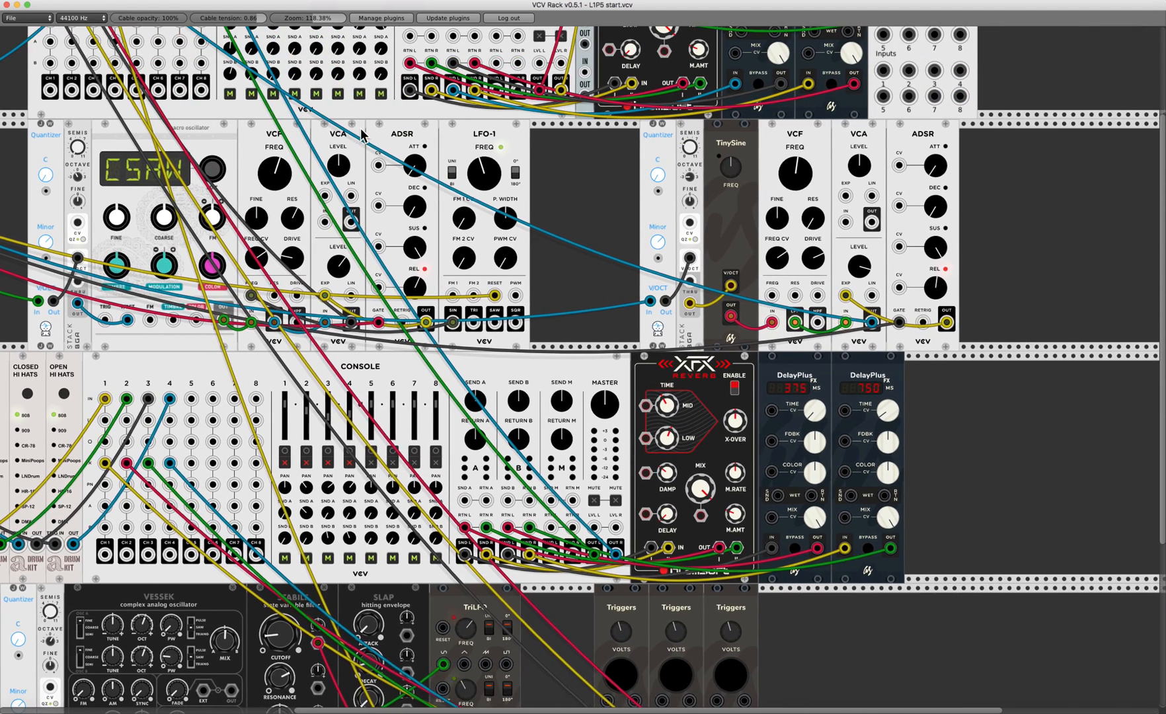
scroll(361, 134, down, 10)
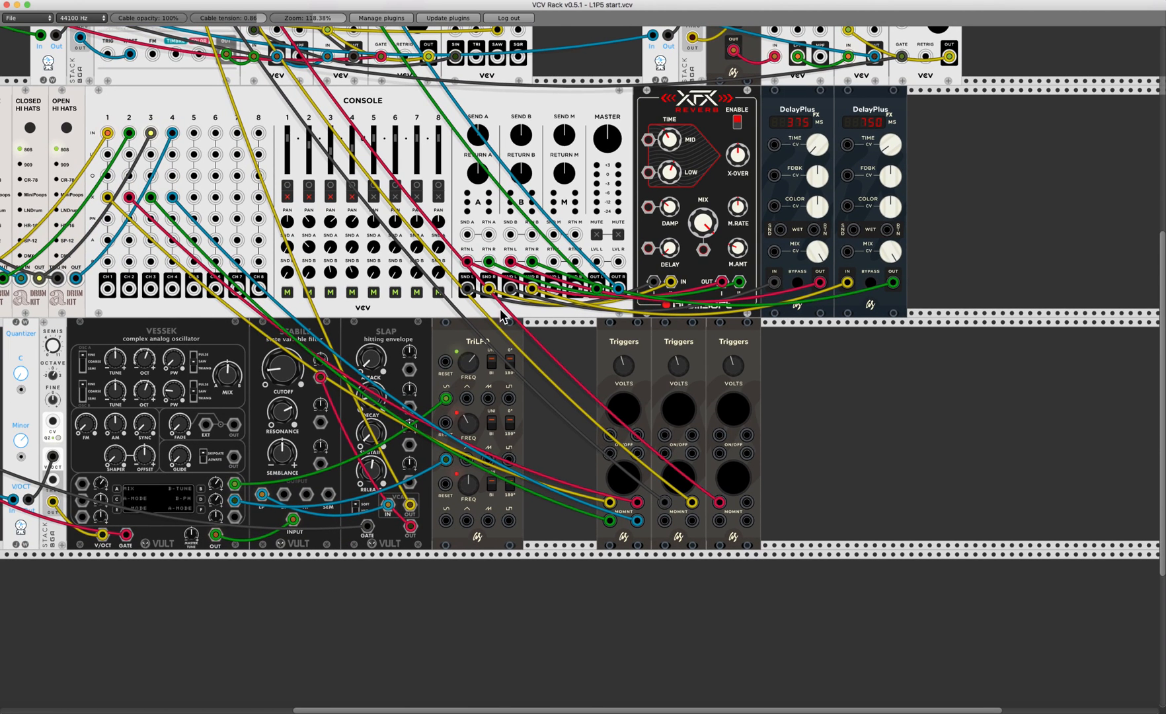
Fire the momentary triggers of all three Triggers modules in turn to drop the drums and the upper console channels in and out.
click(730, 479)
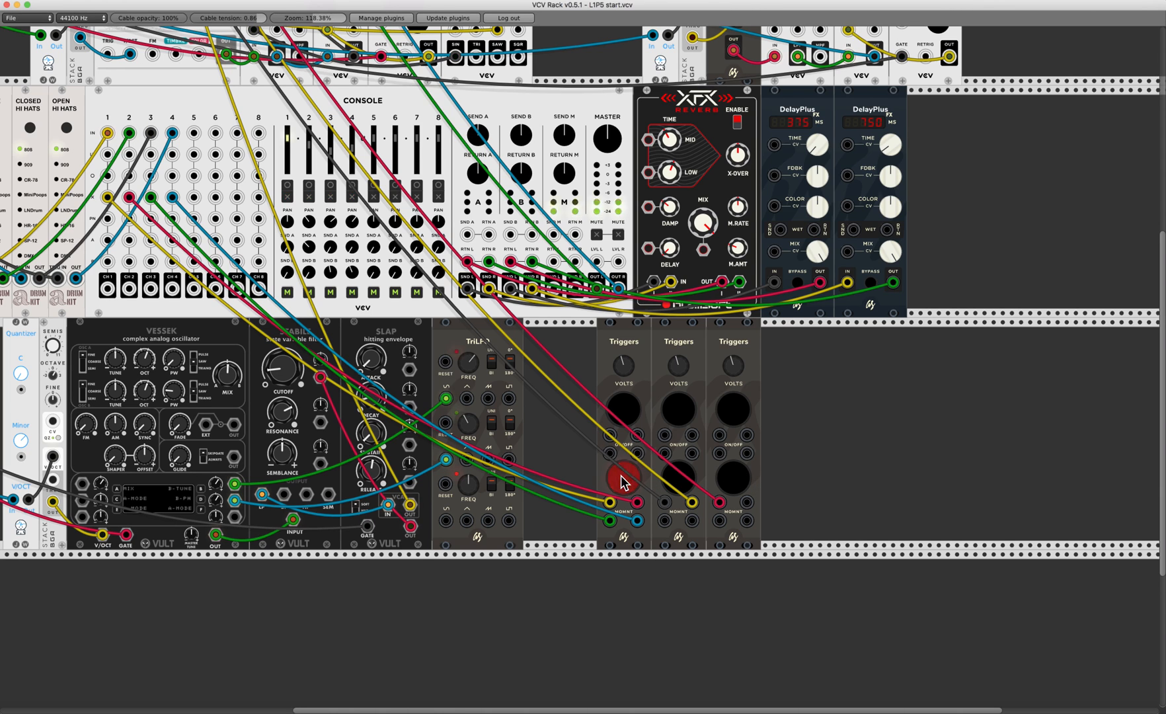
click(735, 478)
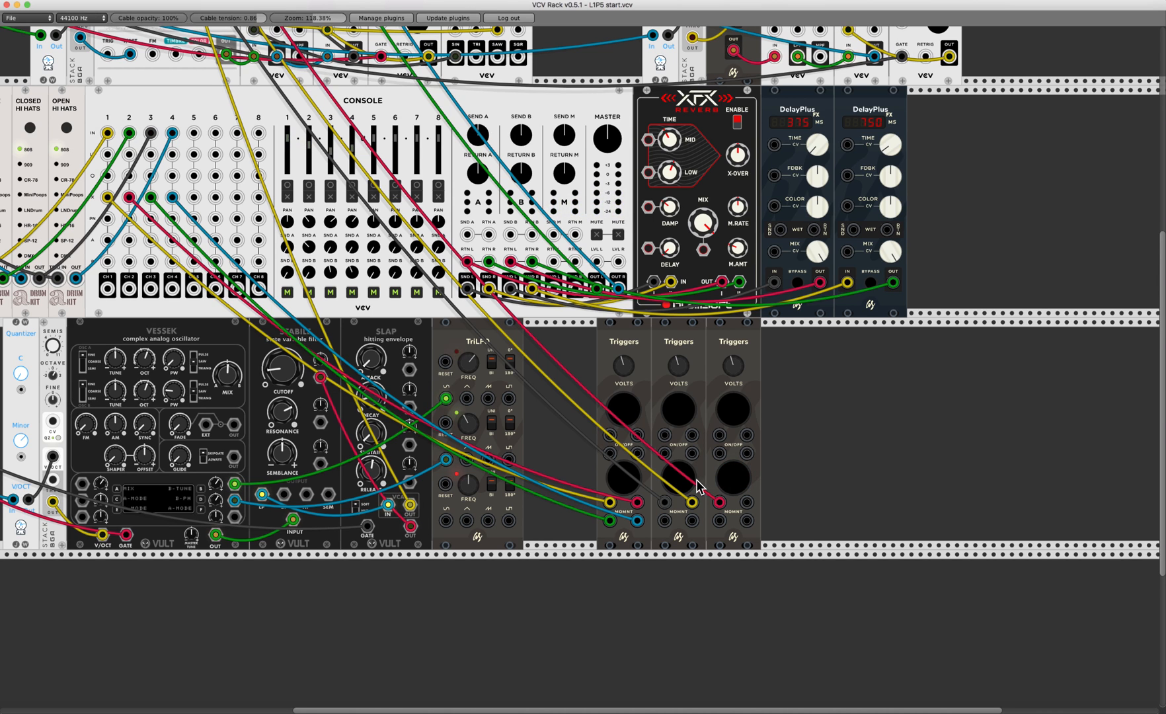
click(675, 481)
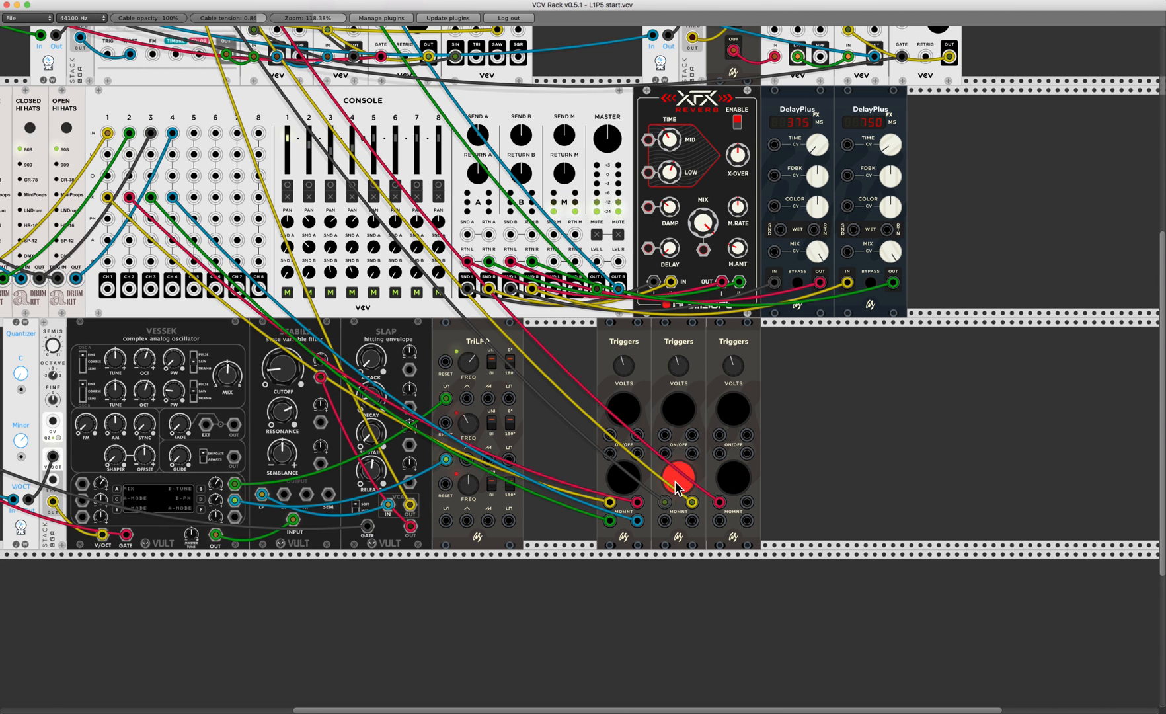
click(626, 487)
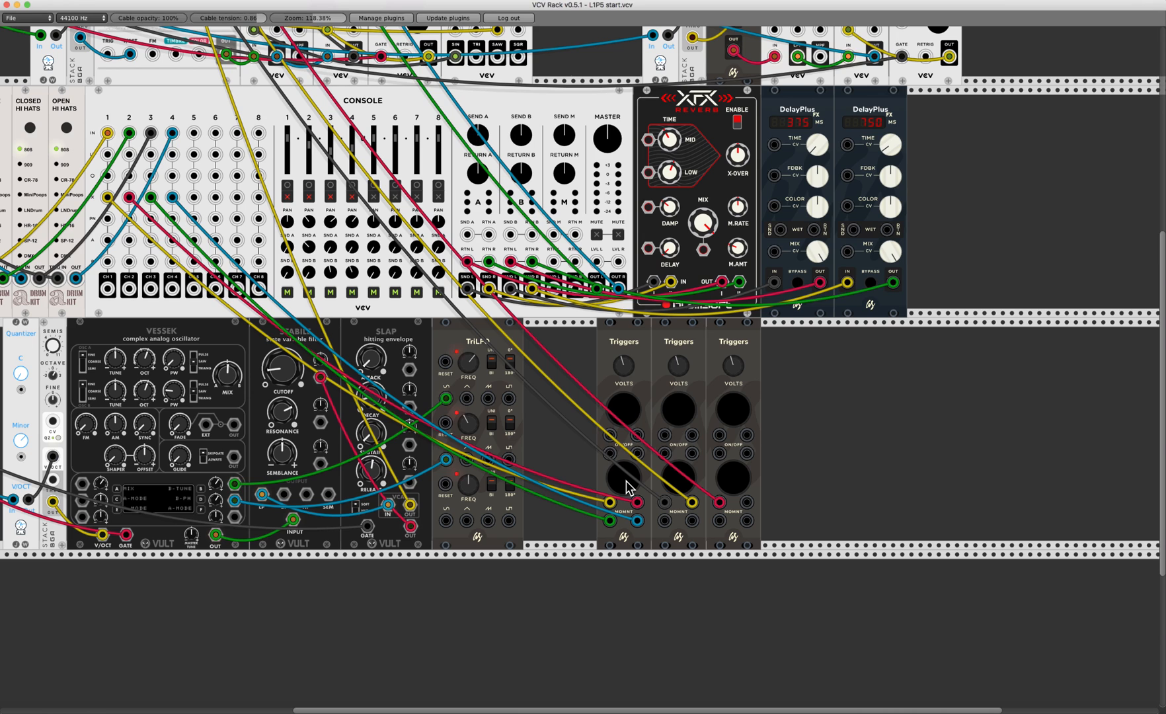
click(682, 482)
click(684, 487)
click(731, 486)
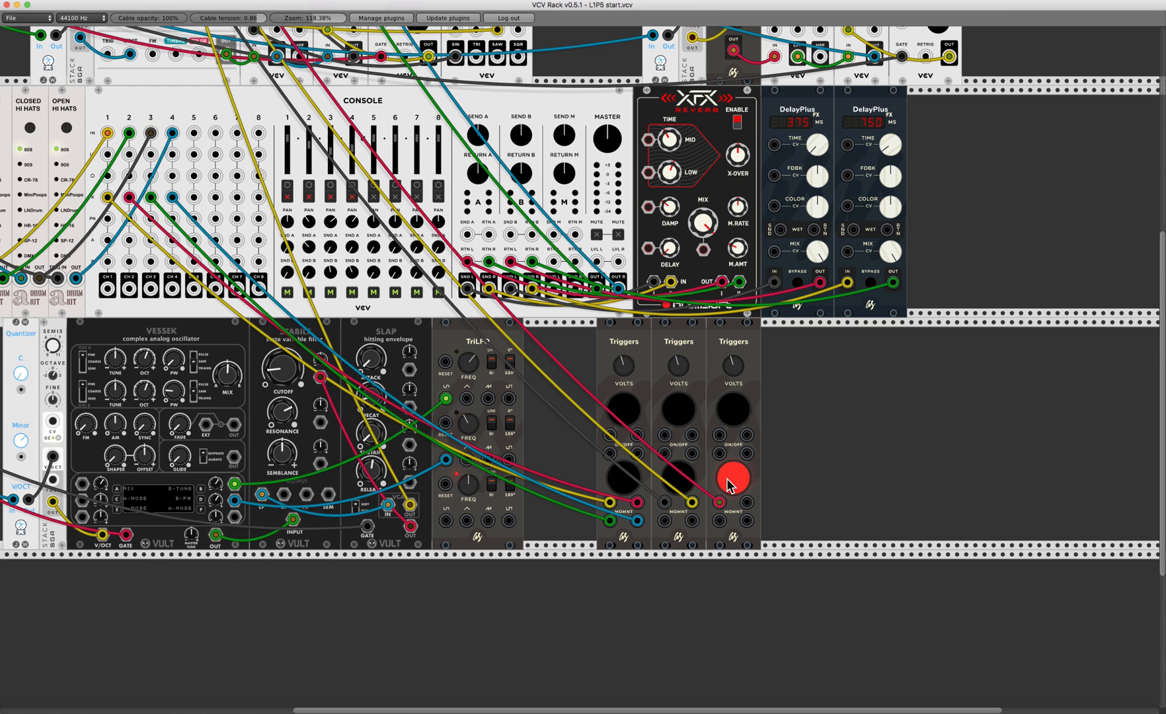
click(621, 485)
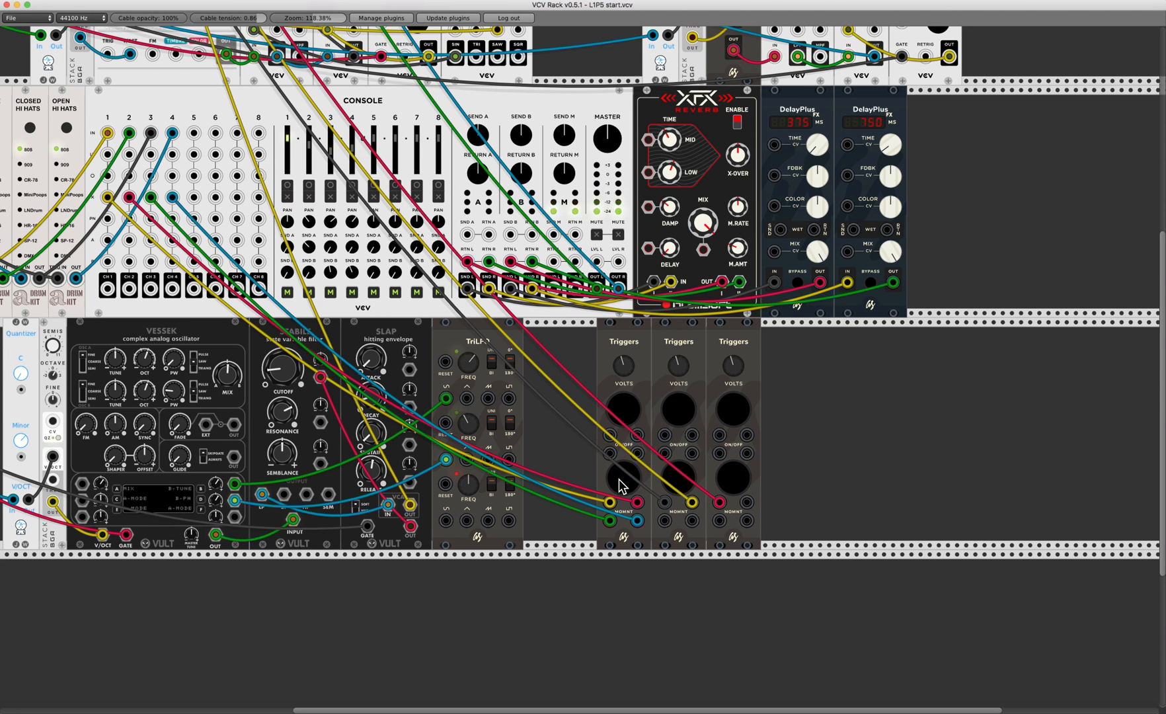
click(621, 486)
click(680, 483)
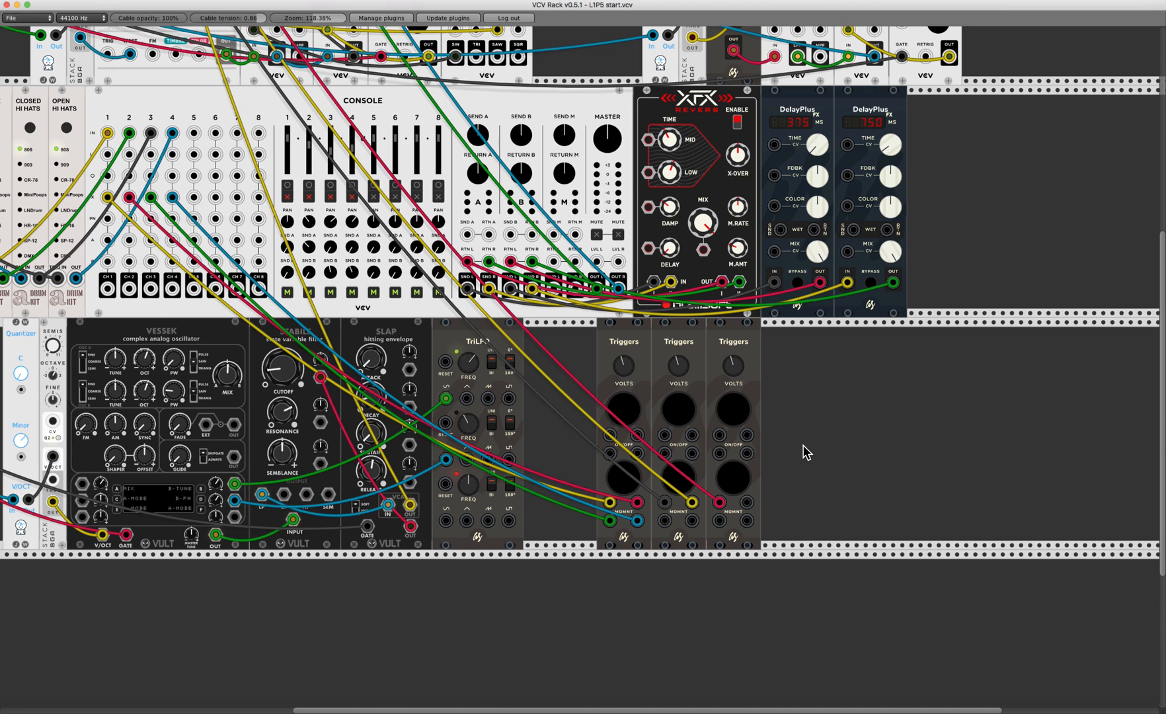
Duplicate the third Triggers module and patch the copy's momentary output into the upper console's channel 1 input just above its mute input.
right_click(755, 365)
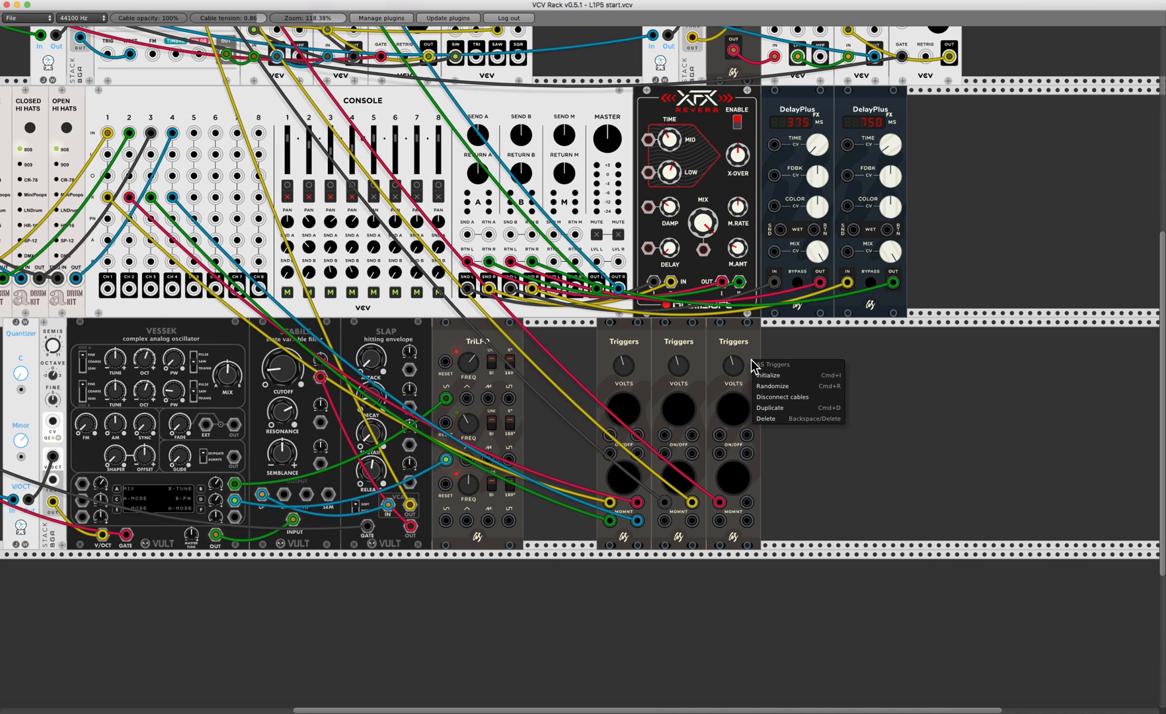
click(775, 406)
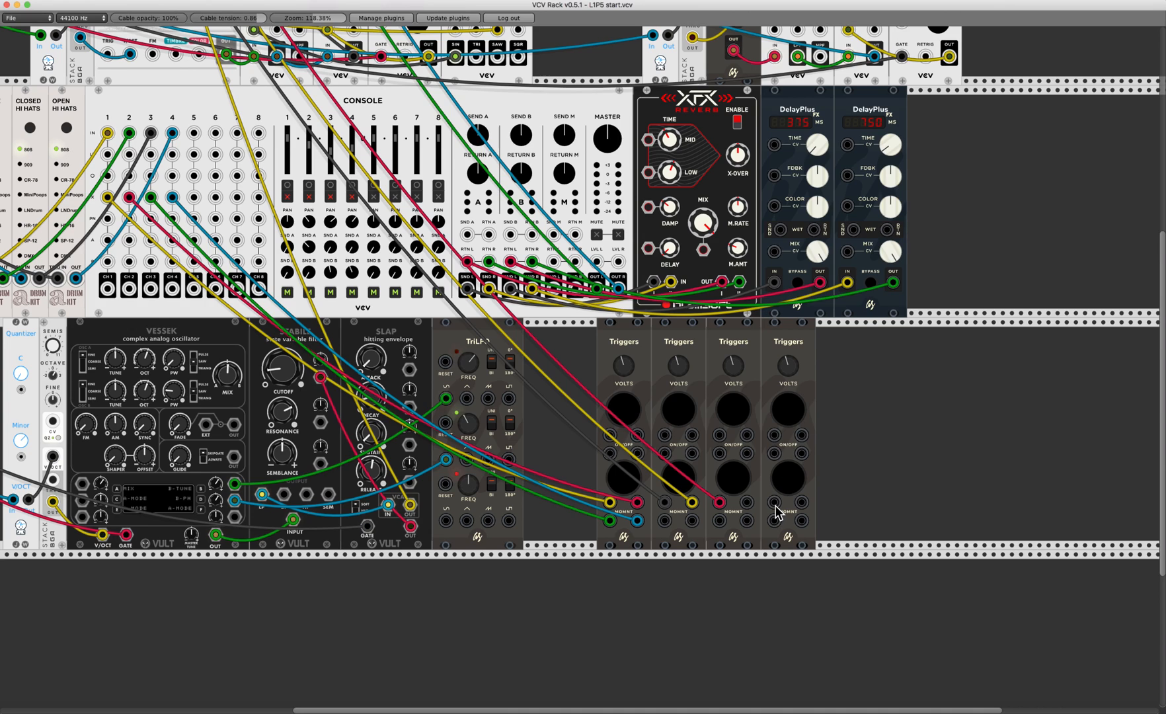
drag(774, 504, 53, 130)
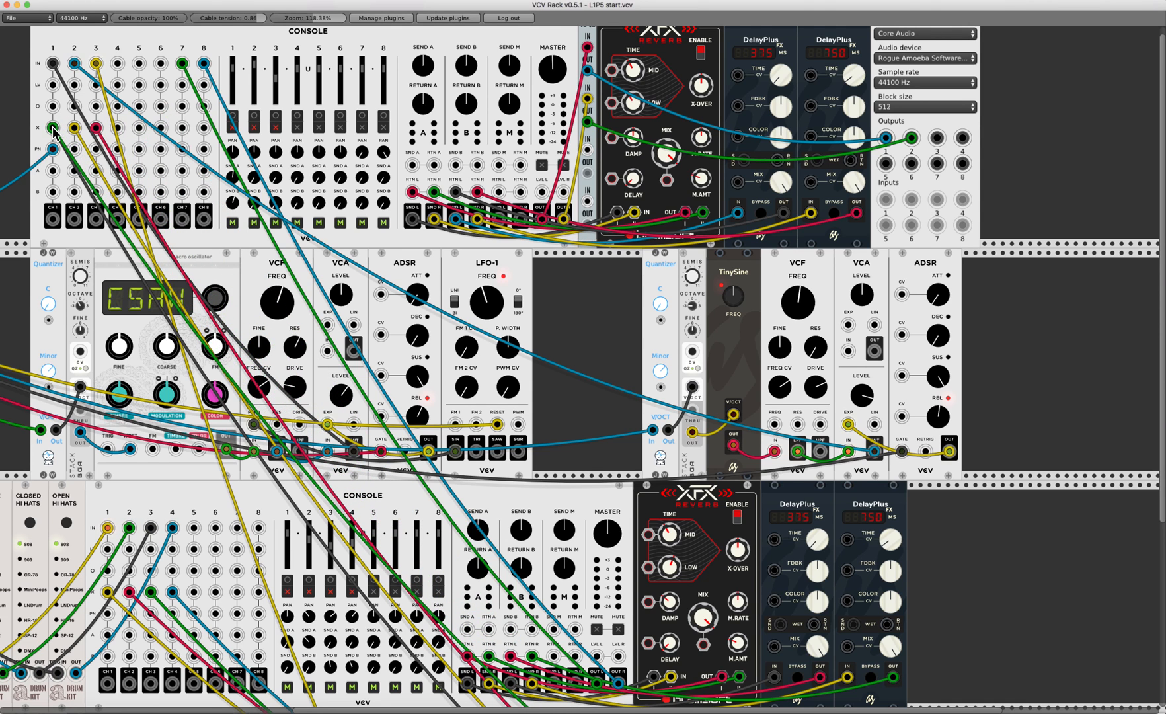
scroll(365, 195, down, 12)
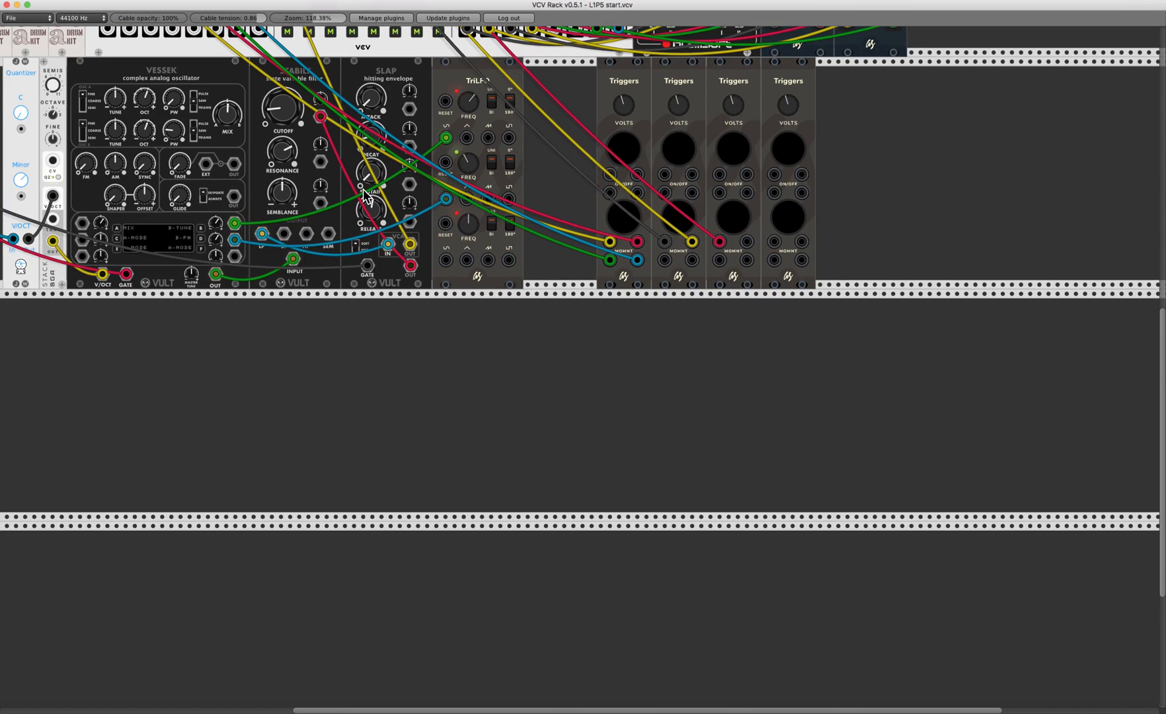
drag(774, 241, 54, 66)
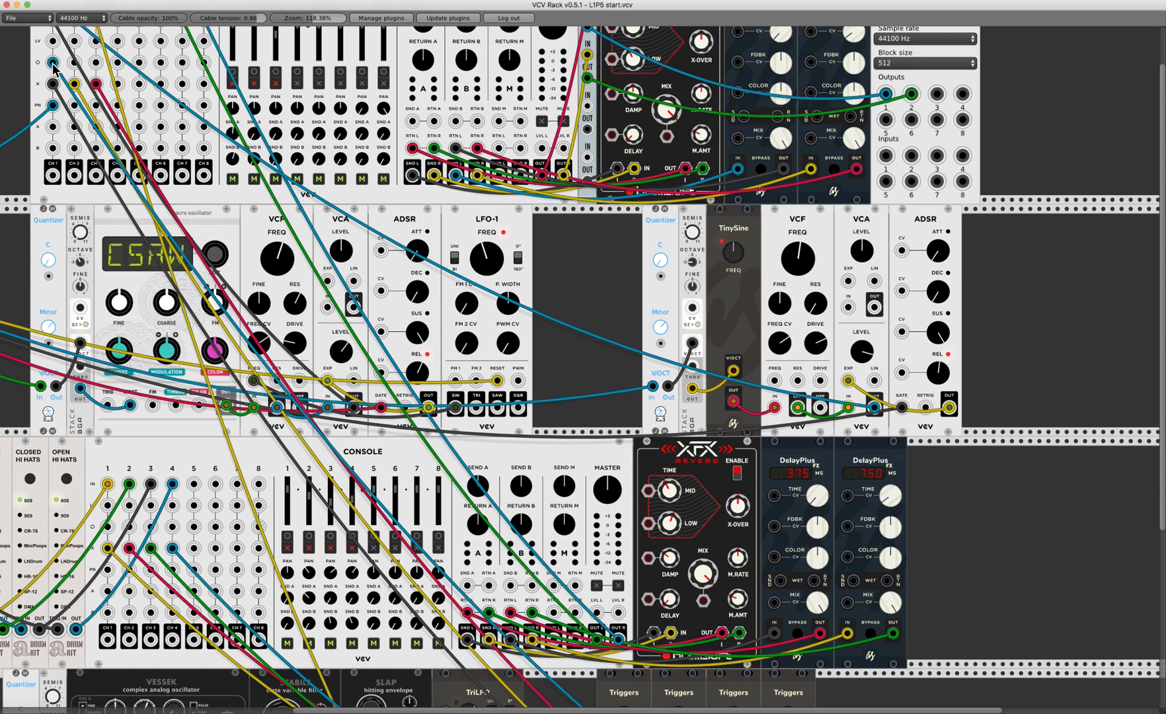
scroll(54, 66, down, 5)
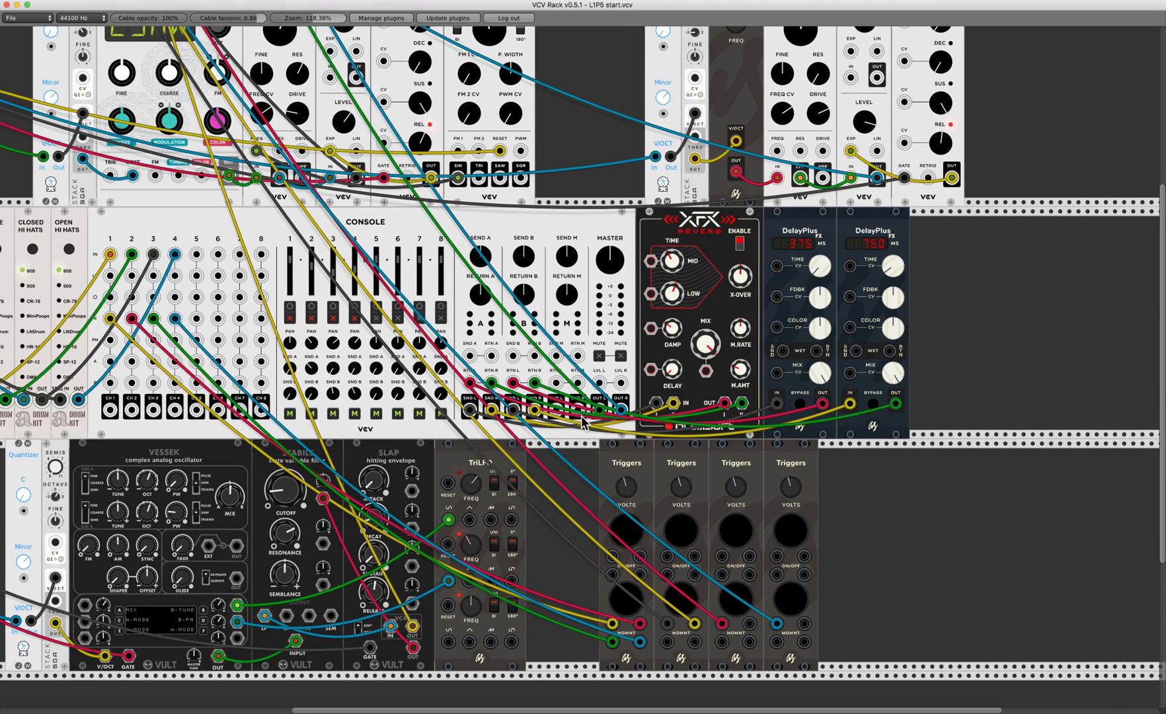
Play the momentary triggers of the four Triggers modules in varying order, switching the drum mutes with the first one.
click(633, 602)
click(681, 603)
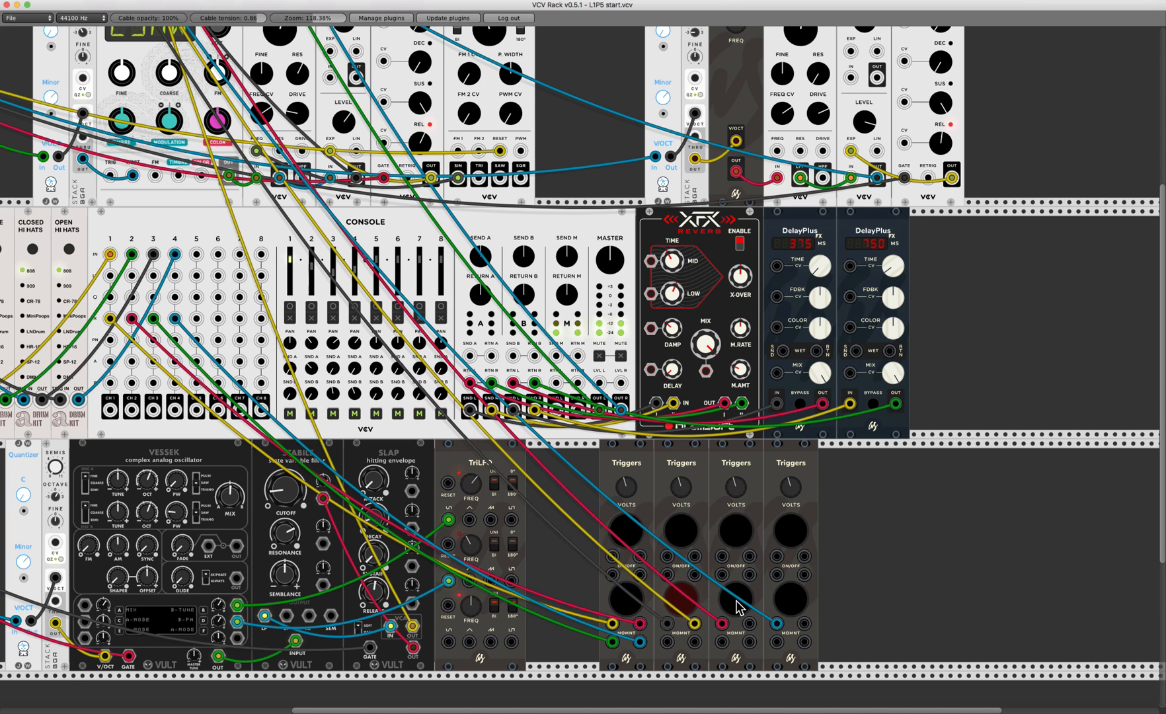
click(734, 602)
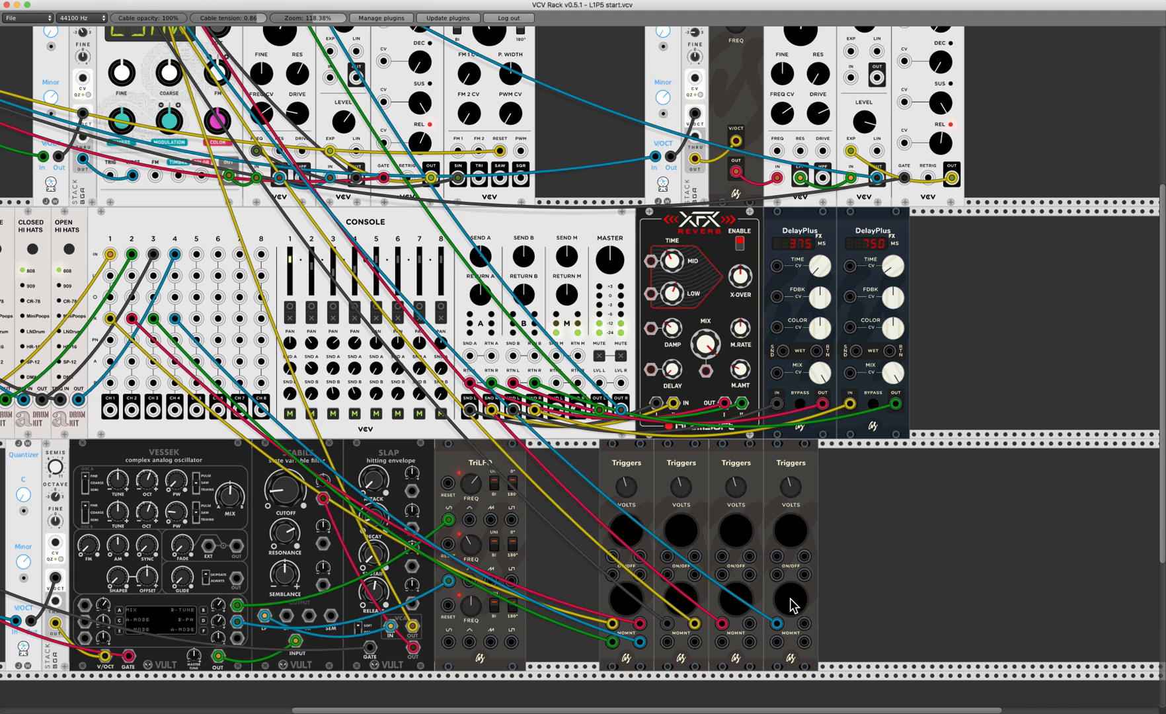
click(631, 607)
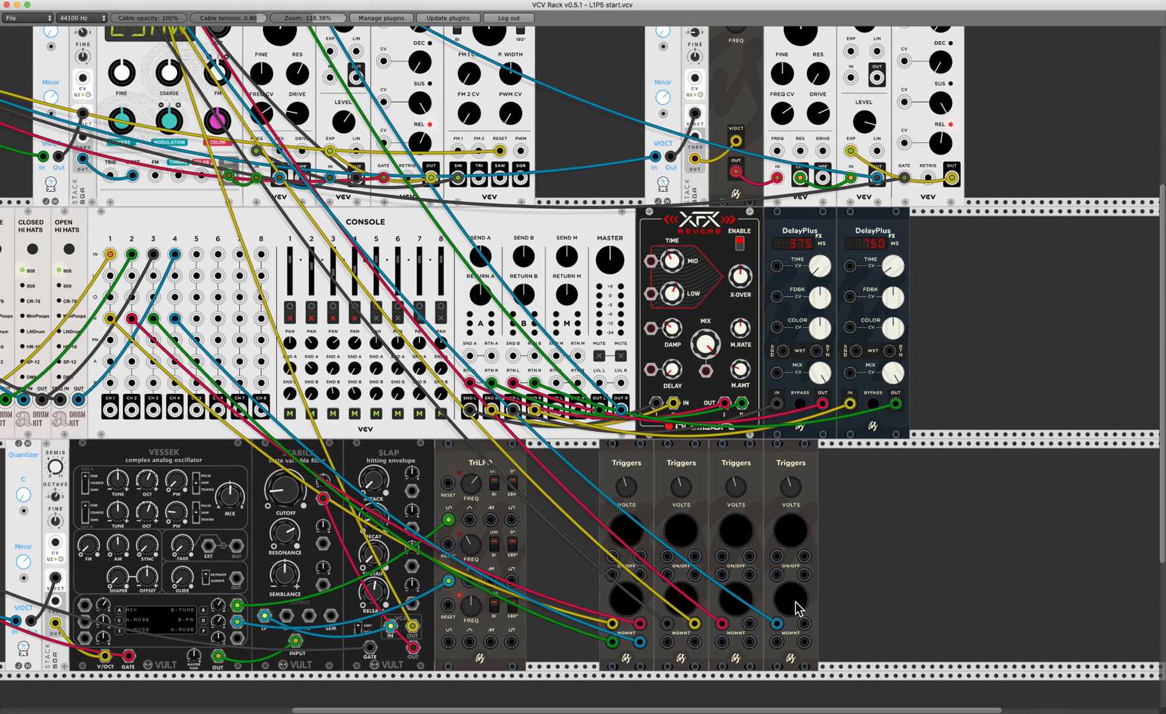
click(732, 601)
click(789, 599)
click(736, 603)
click(735, 601)
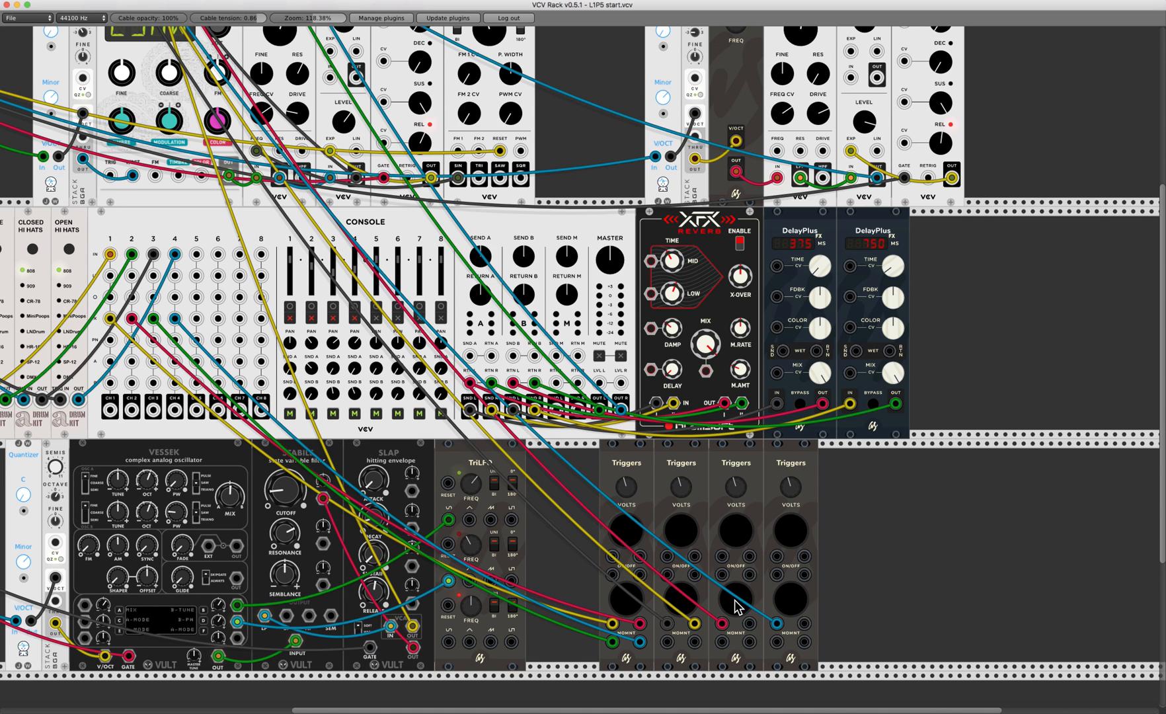
click(626, 599)
click(681, 600)
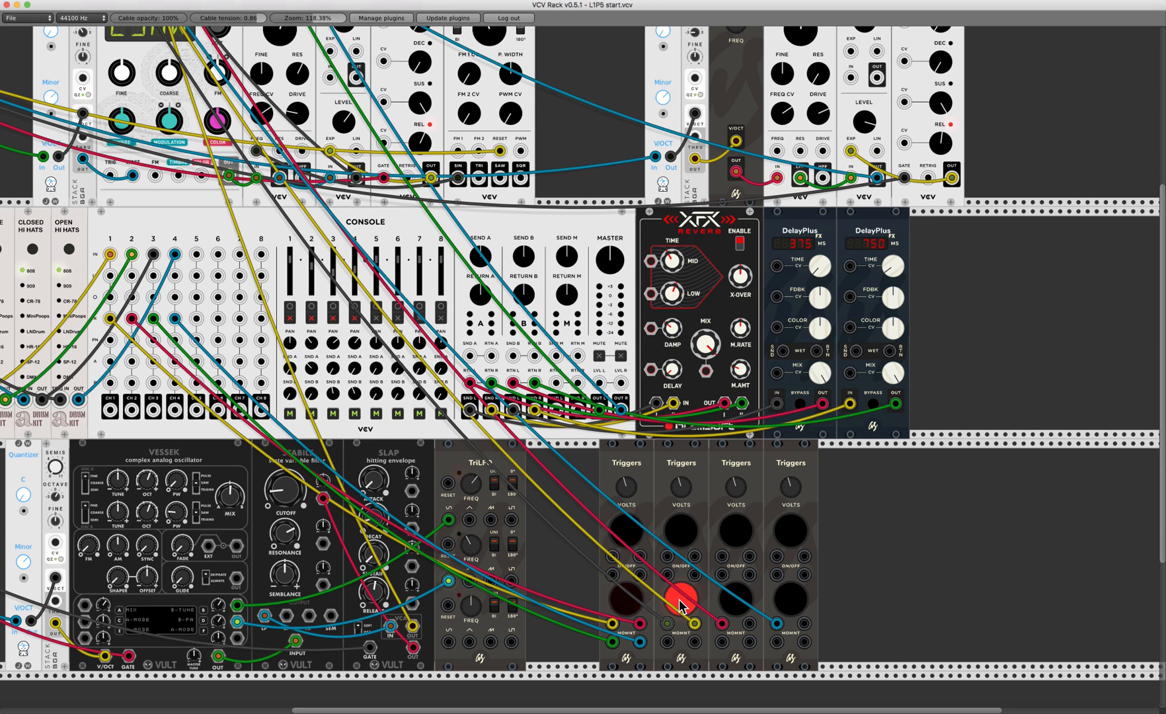
click(737, 603)
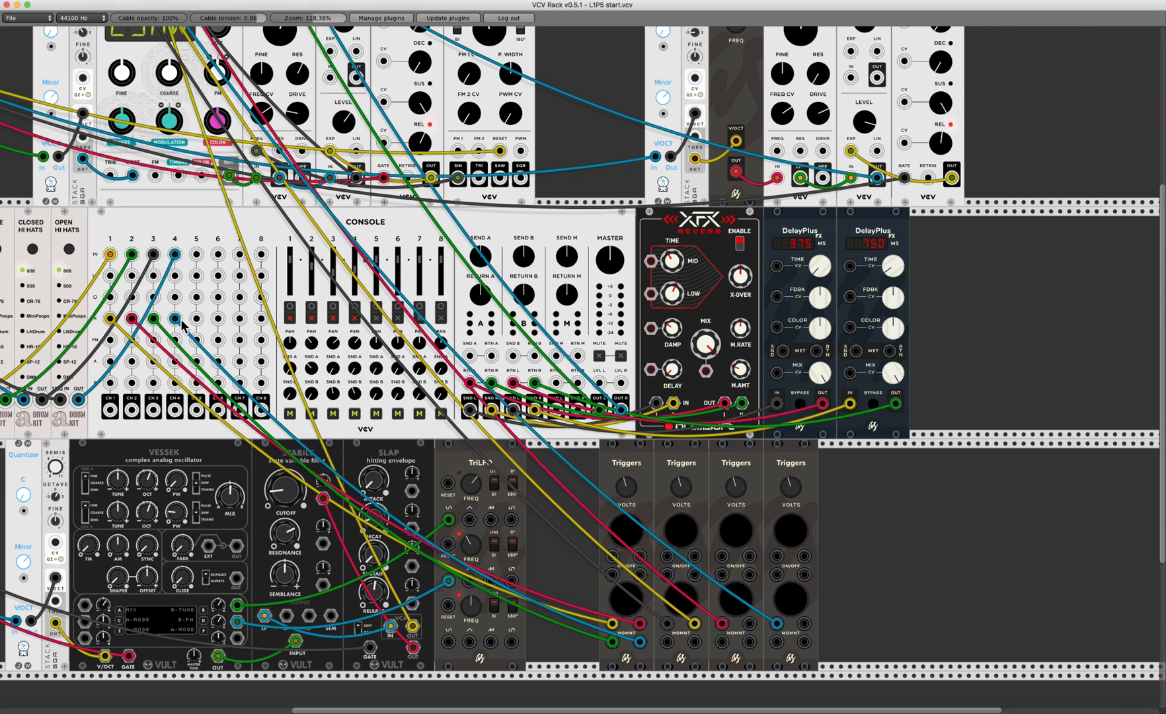
Unpatch the lower console's channel 1 mute from the first Triggers module and fire that module's momentary trigger to test the remaining drum mutes.
scroll(387, 466, down, 2)
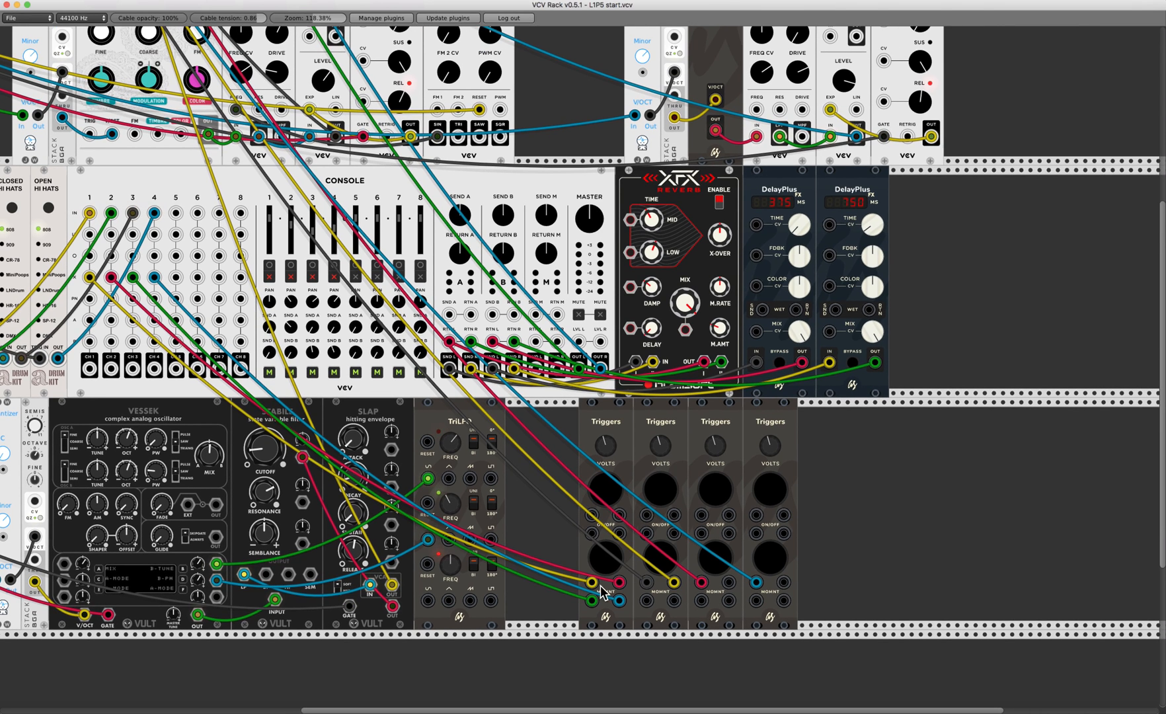
drag(592, 581, 542, 512)
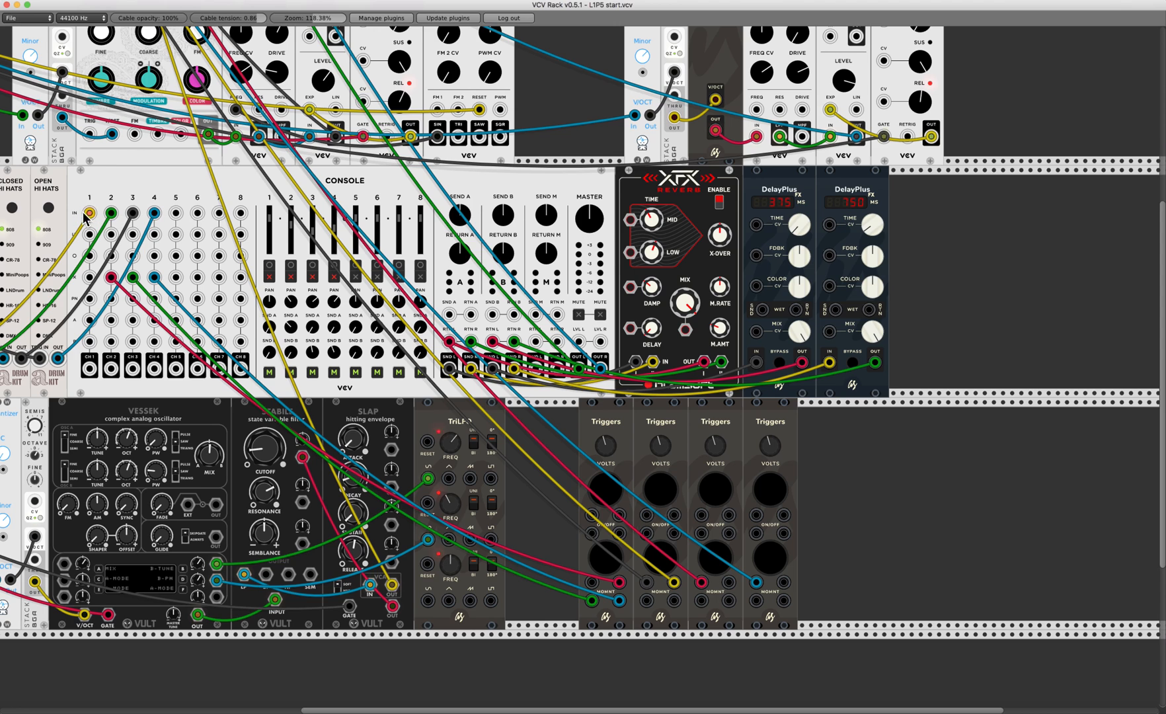
click(602, 560)
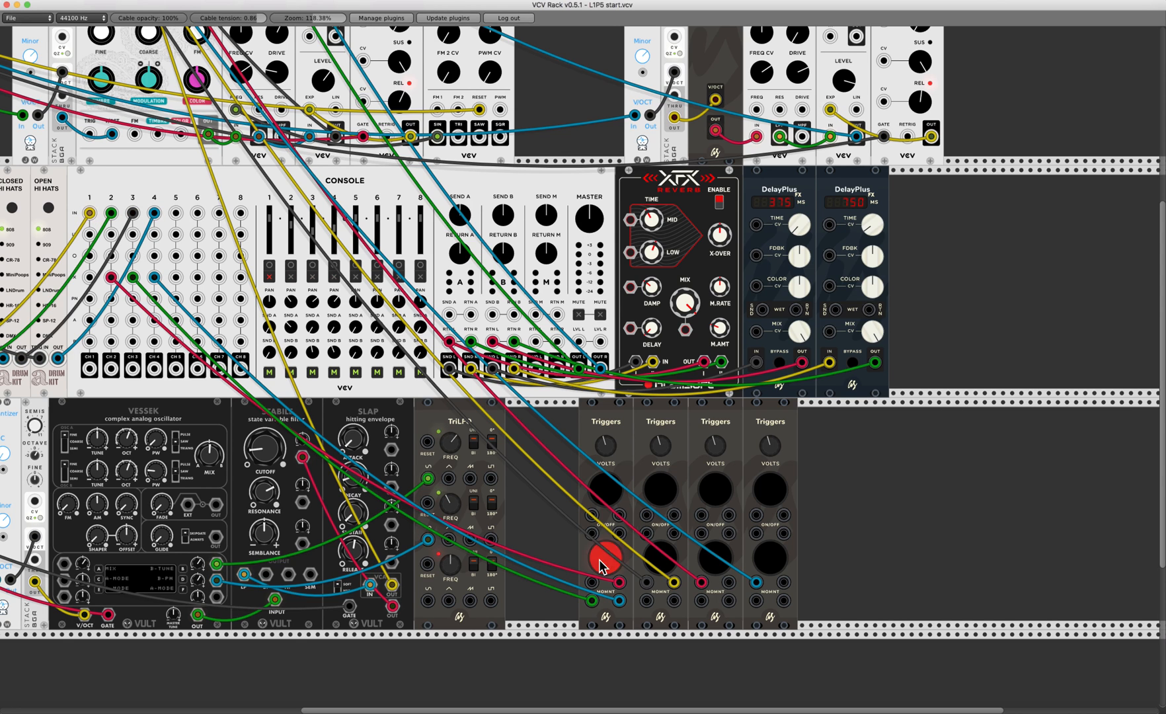
click(600, 562)
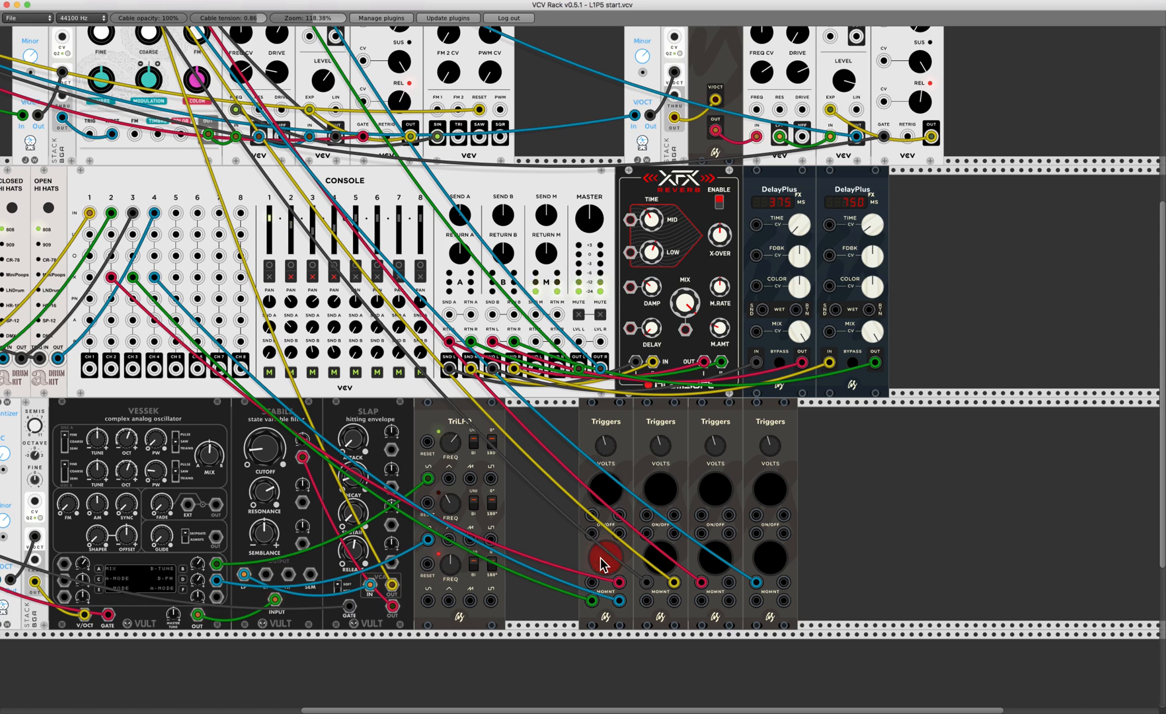
click(600, 557)
Perform with the Triggers modules, alternating their momentary triggers with channel 1 of the drums excluded from the mute group.
click(765, 562)
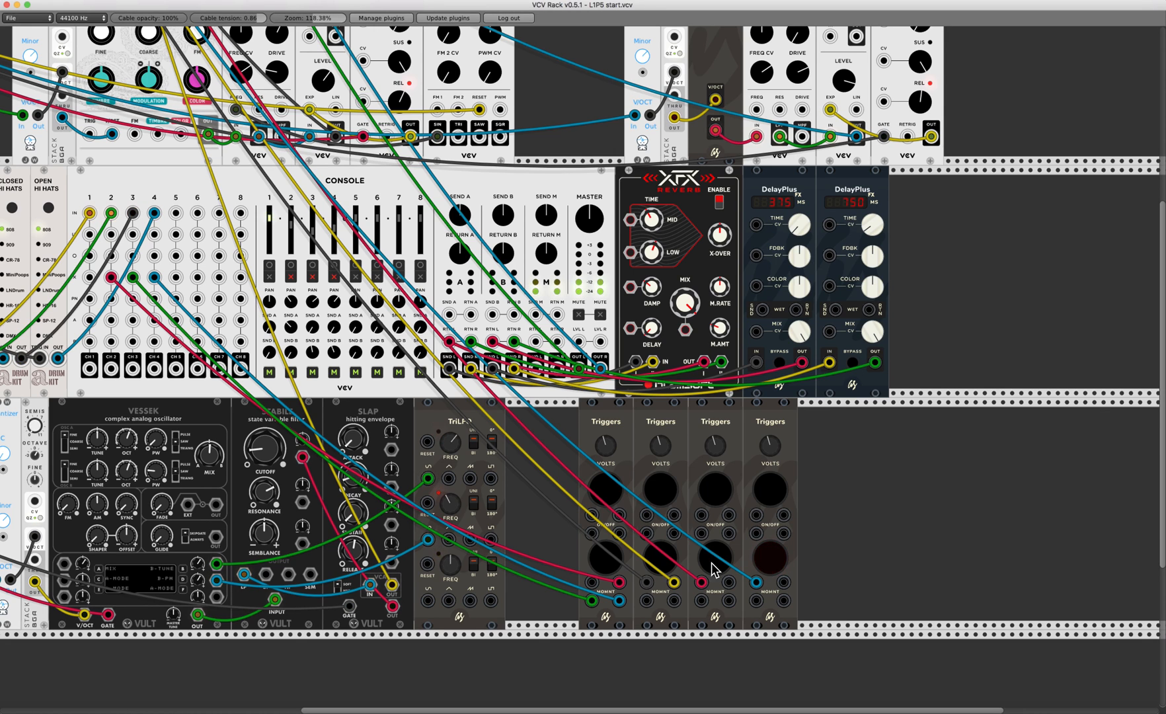
click(662, 562)
click(602, 562)
click(601, 563)
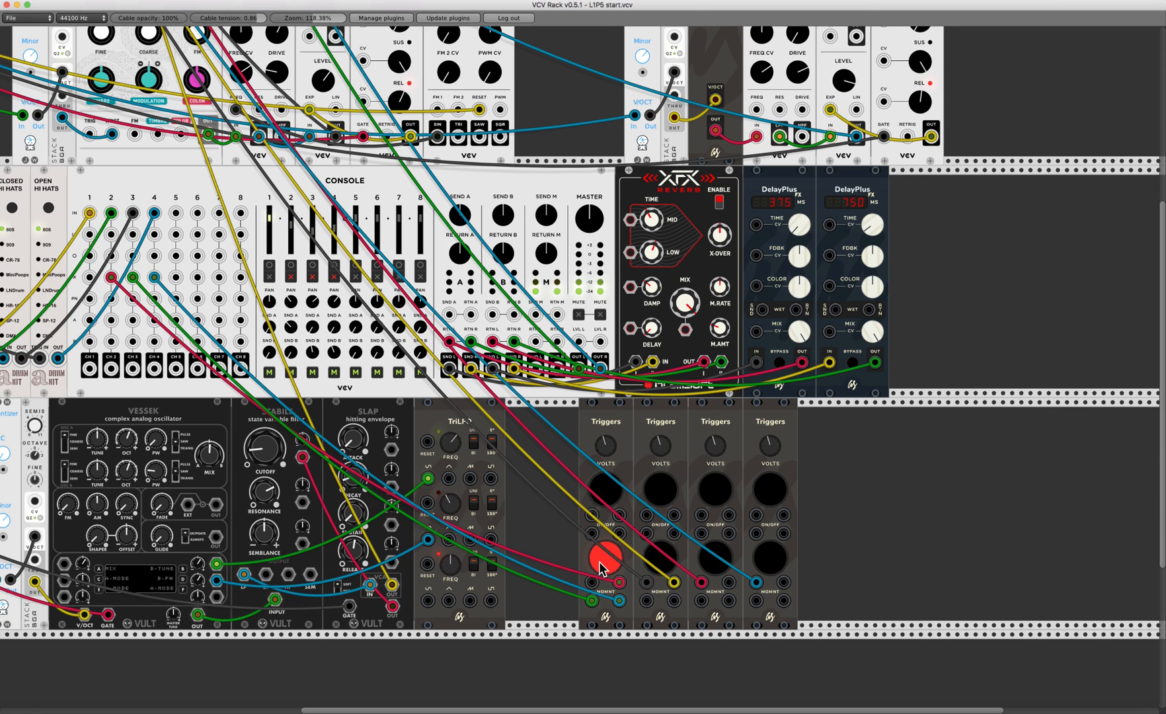
click(714, 565)
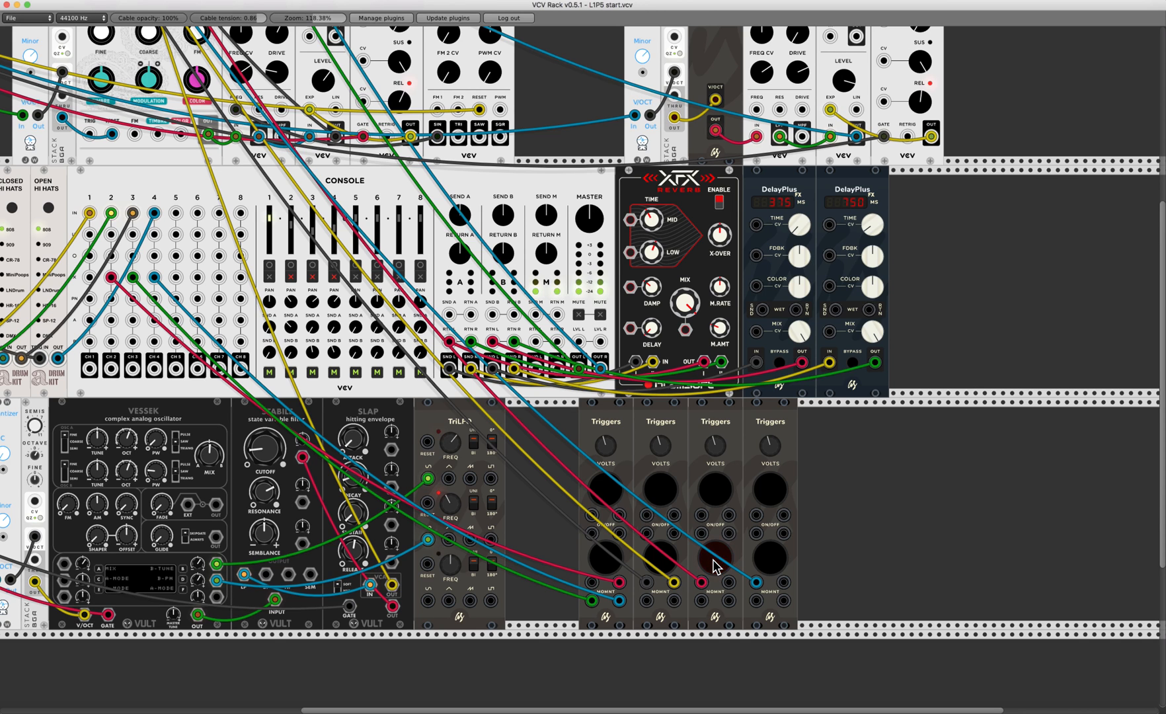
click(663, 566)
click(601, 560)
click(663, 566)
click(606, 563)
click(660, 558)
click(714, 558)
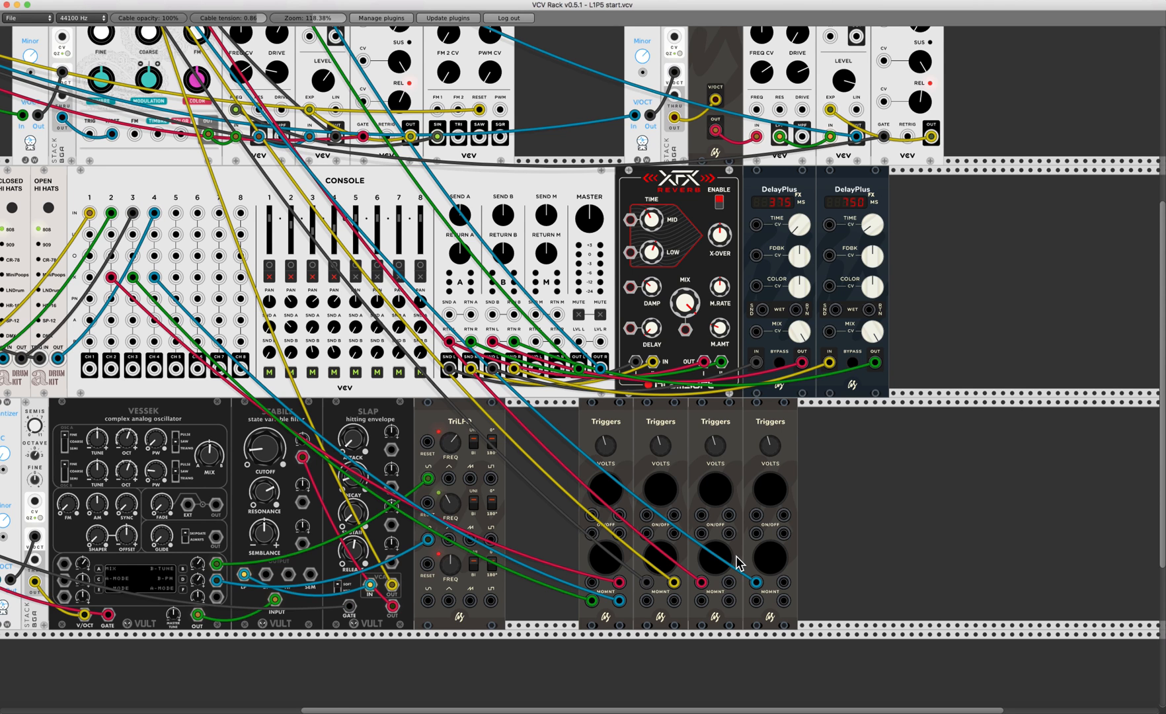
scroll(736, 556, up, 2)
scroll(737, 556, up, 1)
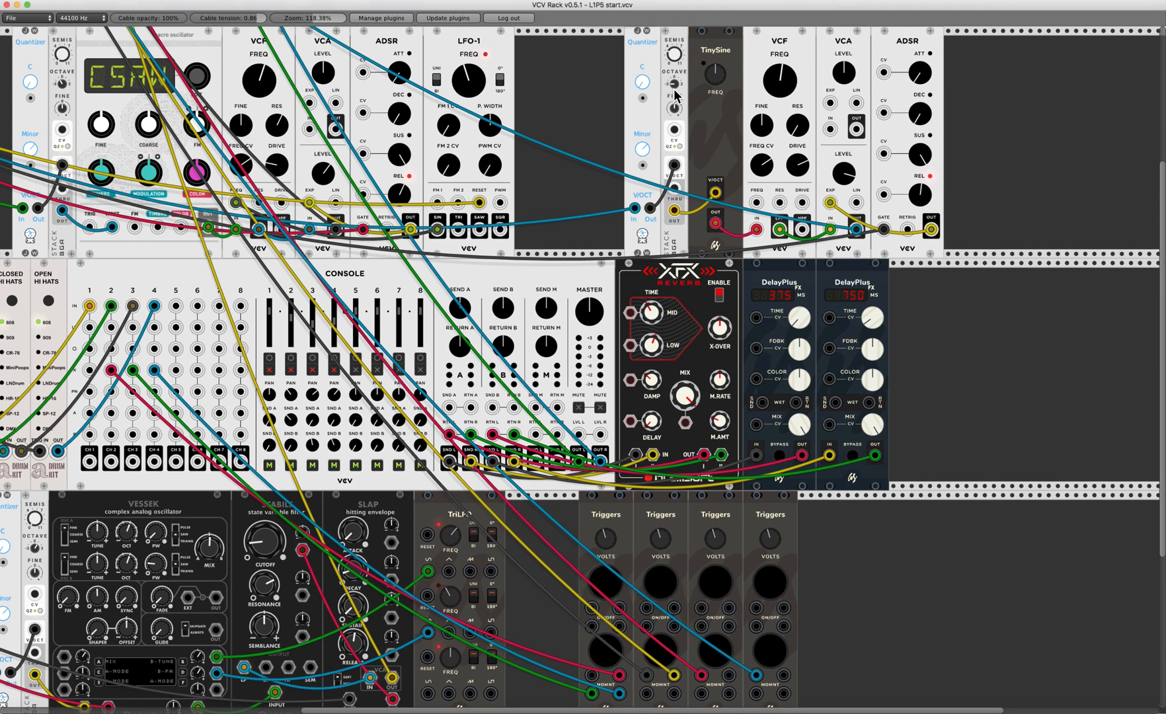
scroll(705, 120, down, 2)
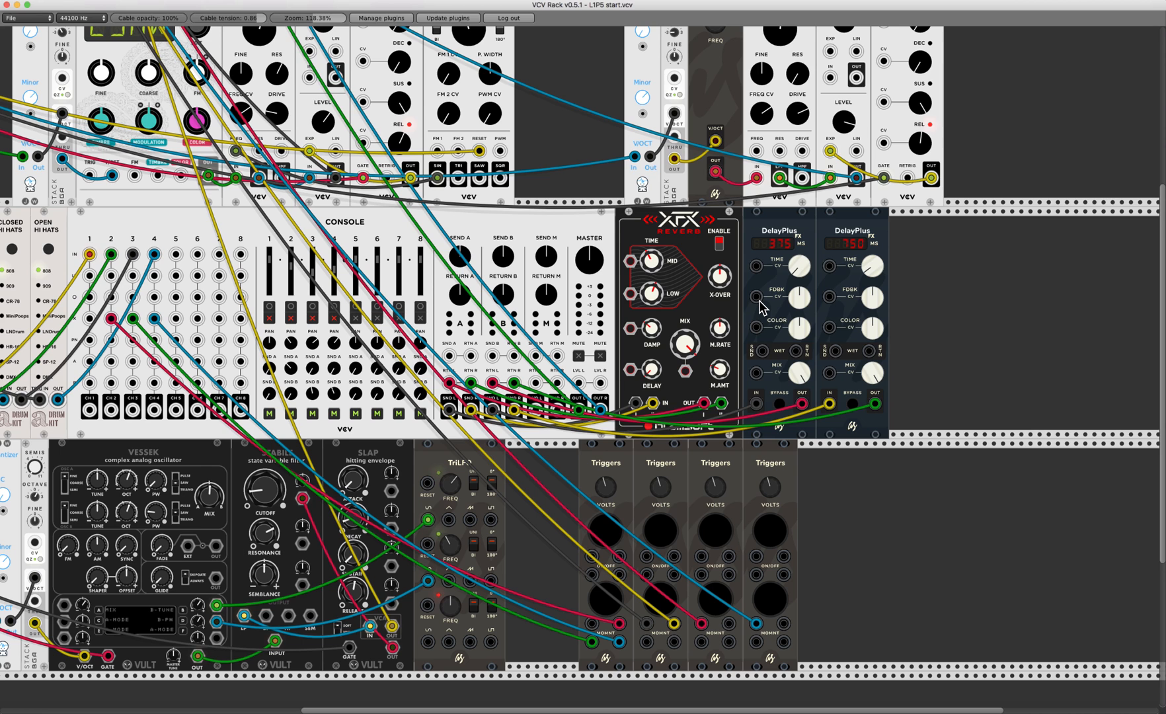
scroll(733, 317, down, 4)
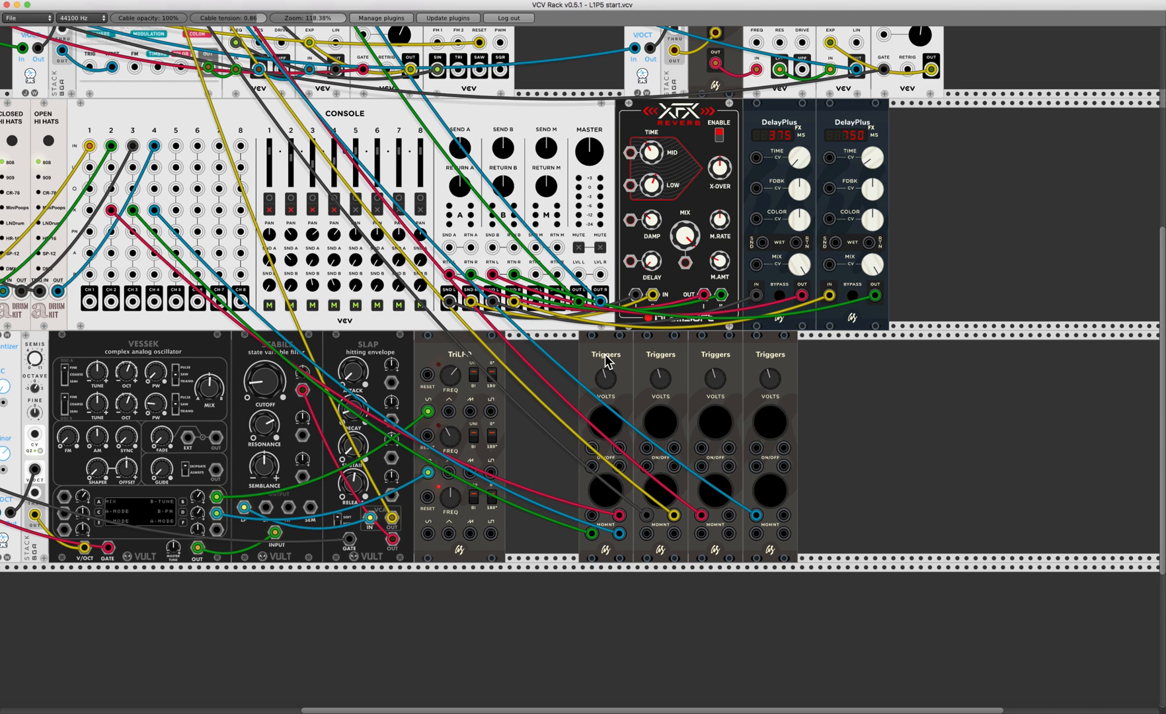
scroll(601, 360, right, 2)
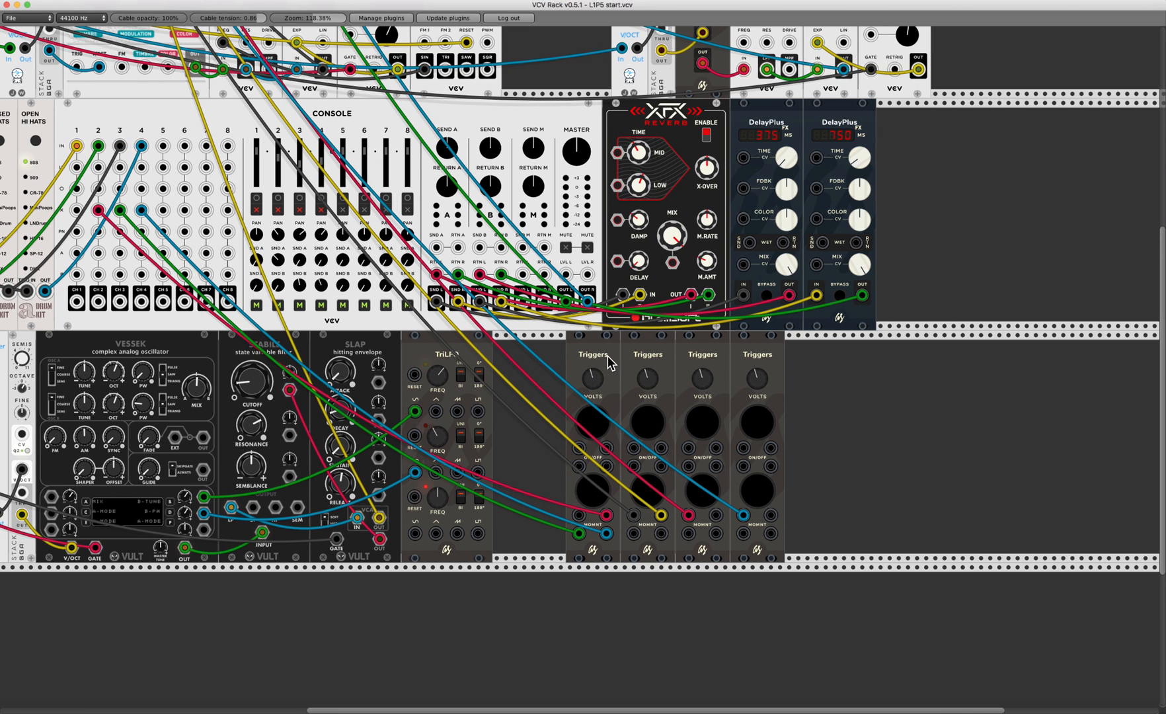